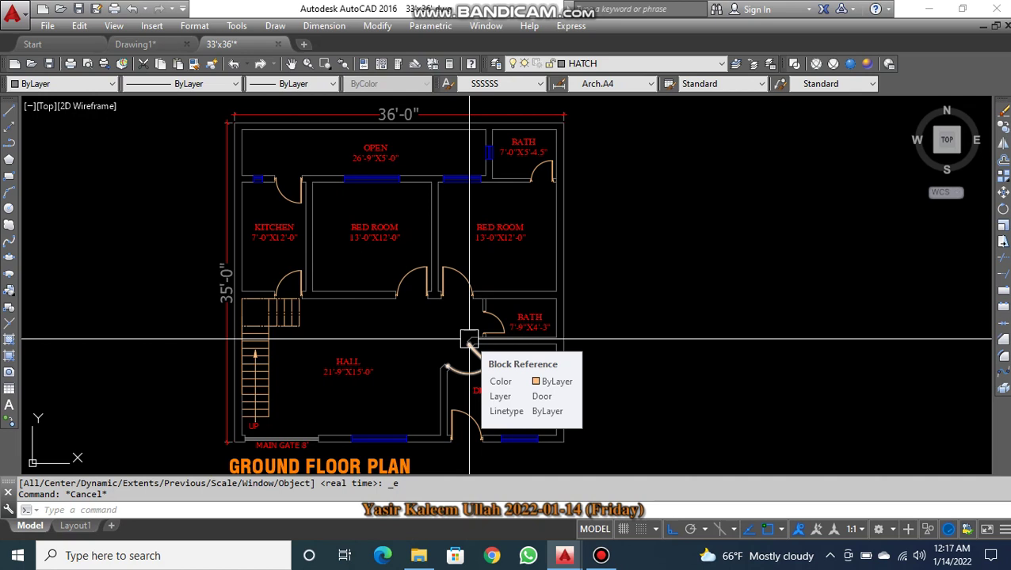
- Examine the ground floor plan's overall dimensions, room layout and room sizes
key("Escape")
scroll(500, 319, "down", 3)
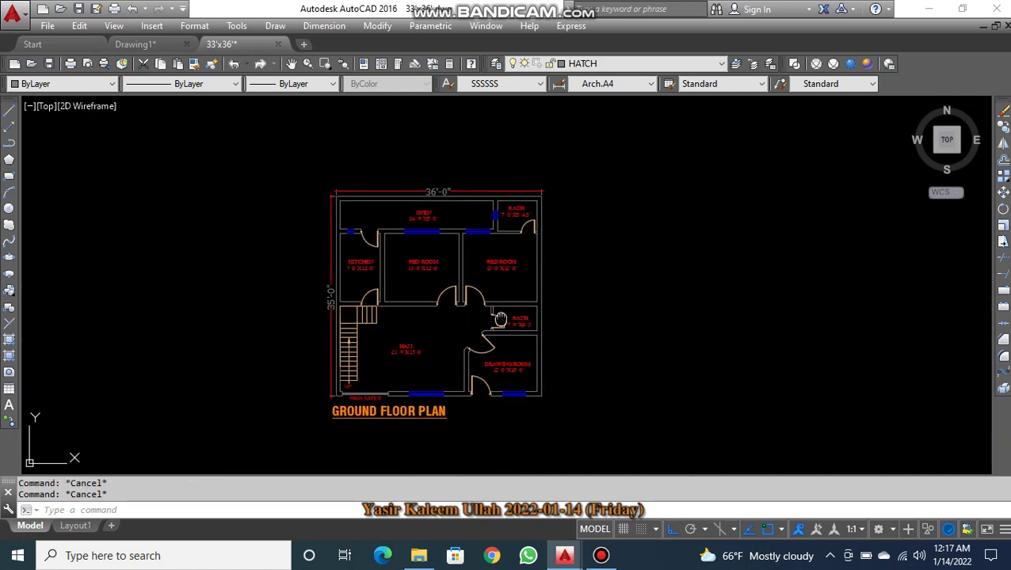
middle_click_drag(500, 320, 443, 309)
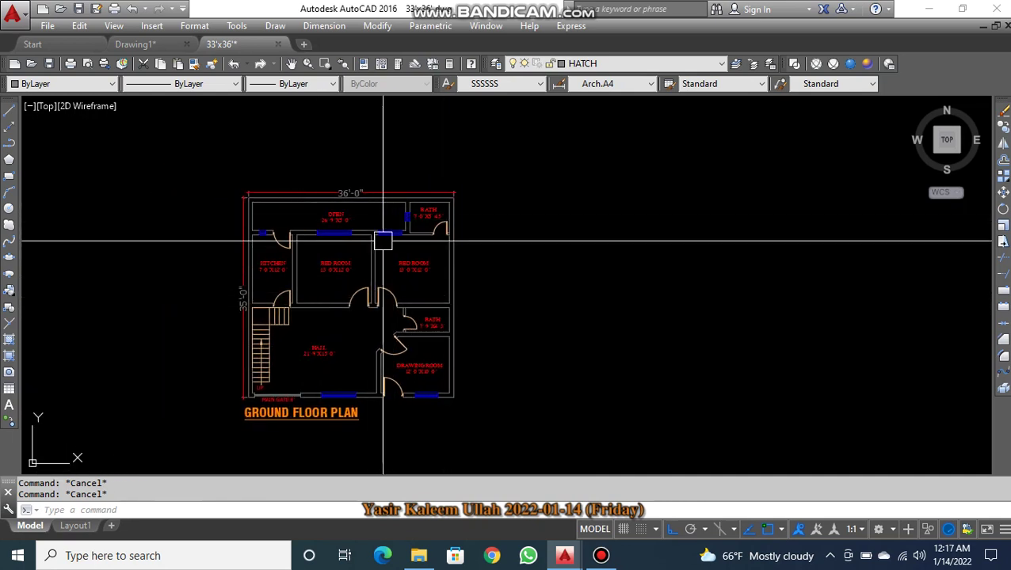
scroll(350, 218, "up", 5)
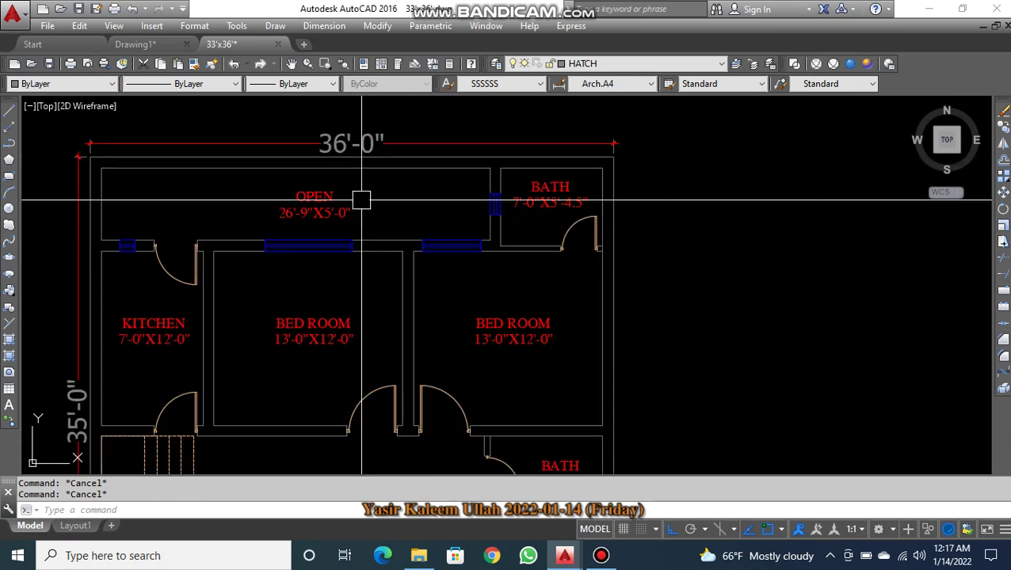
scroll(361, 200, "down", 2)
scroll(298, 315, "down", 2)
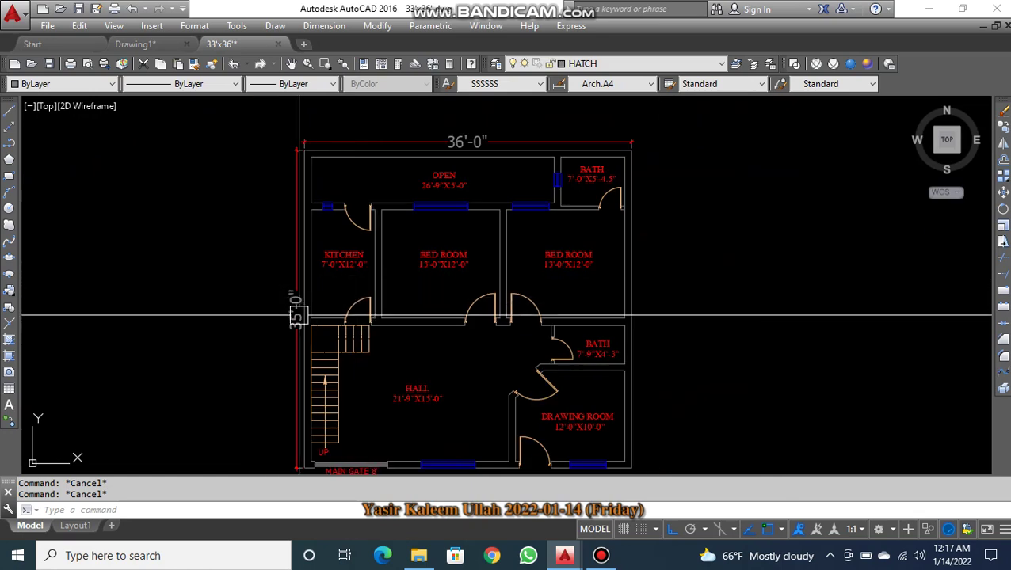
scroll(298, 315, "up", 2)
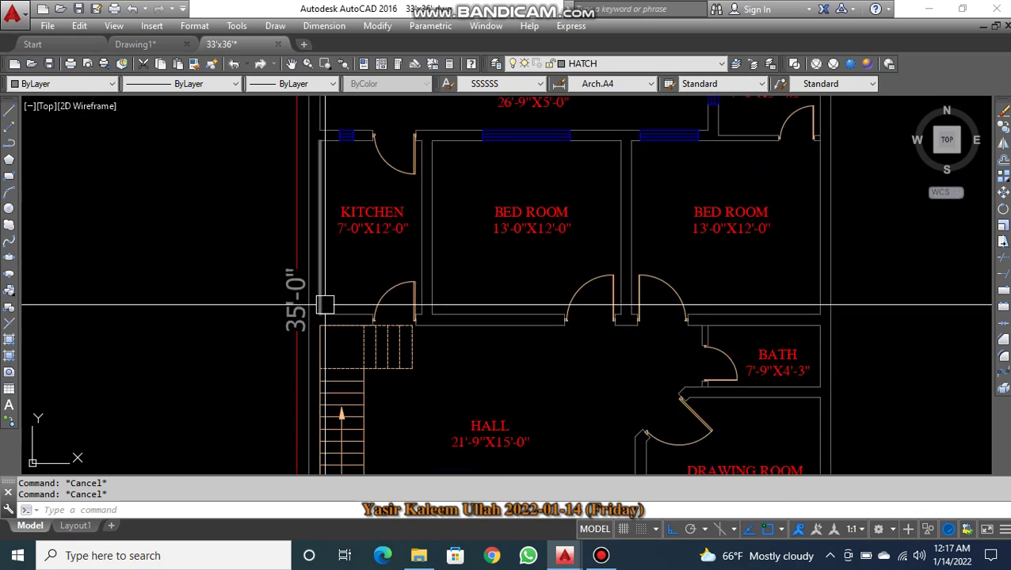
scroll(325, 305, "down", 4)
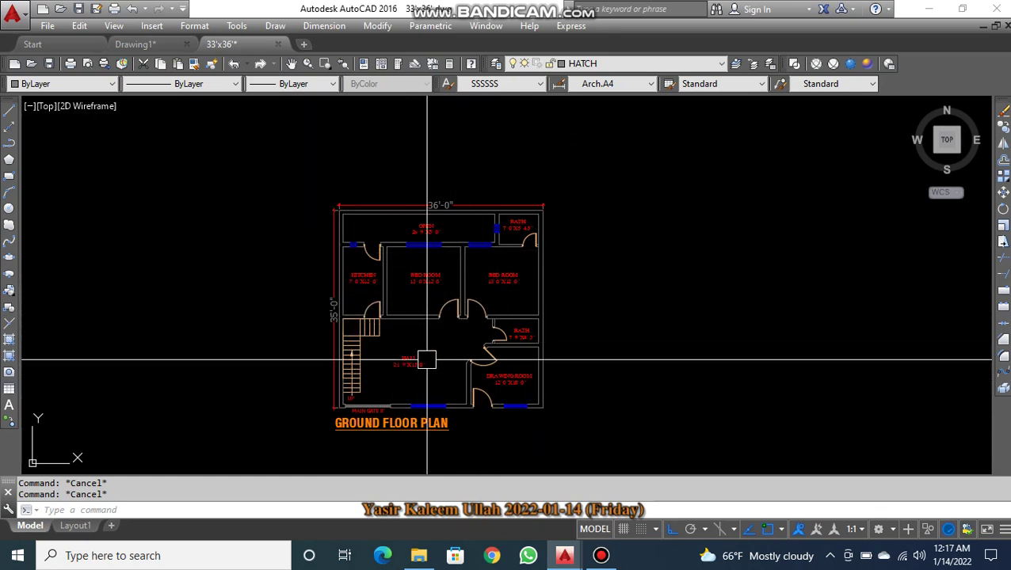
middle_click_drag(463, 351, 382, 354)
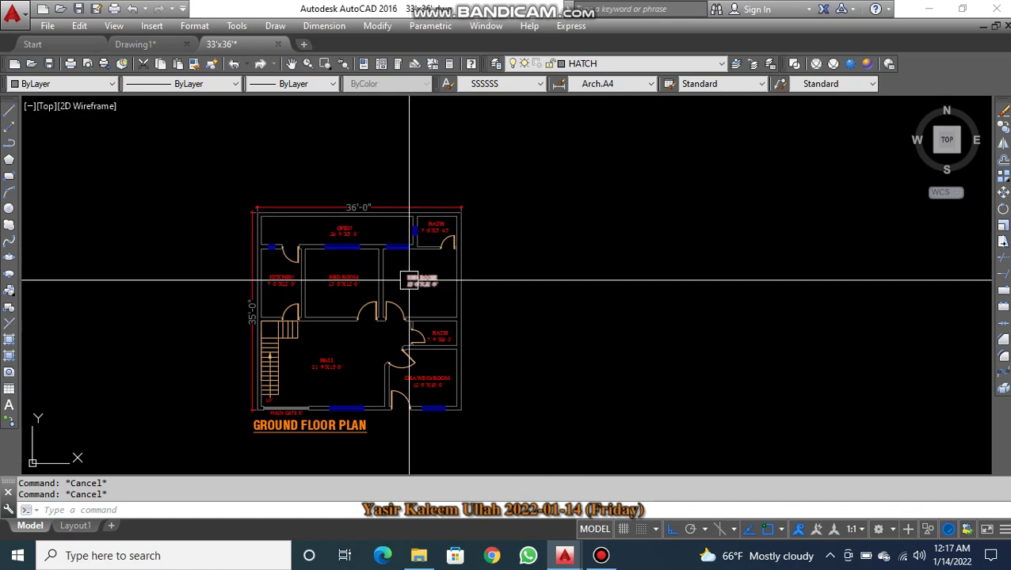
scroll(417, 298, "up", 2)
scroll(418, 299, "down", 2)
scroll(456, 225, "up", 3)
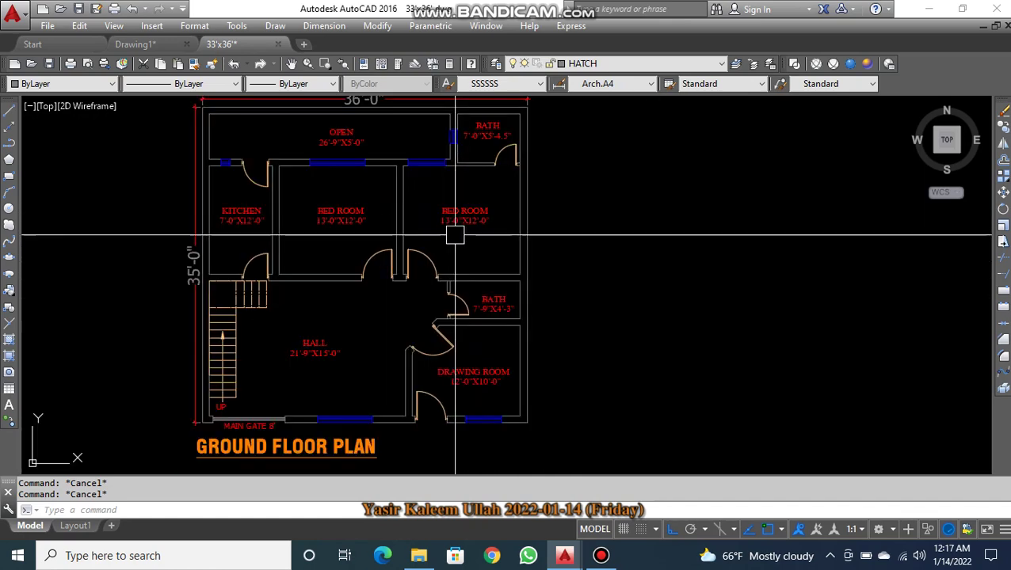
middle_click_drag(452, 219, 412, 259)
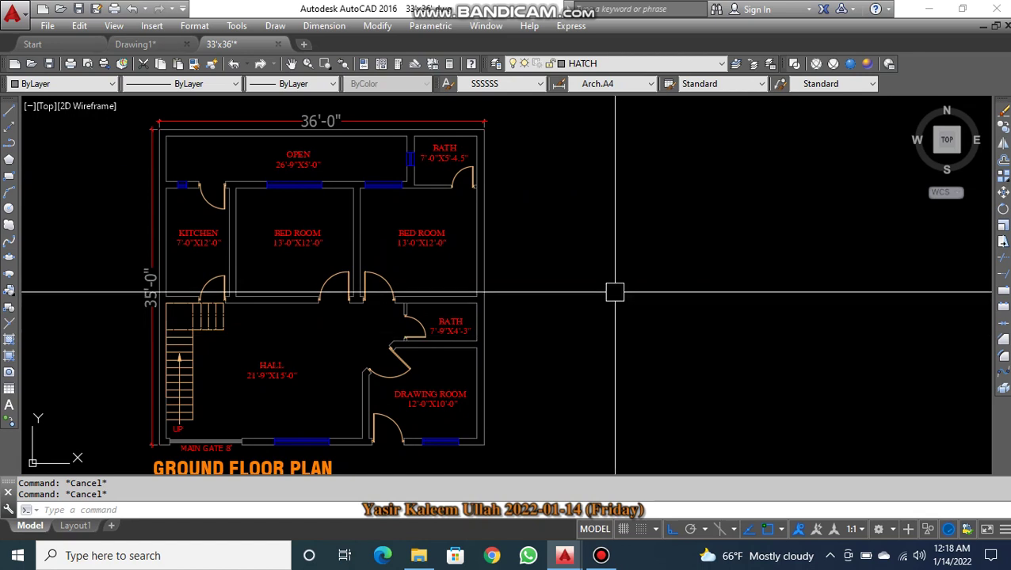
- Begin a polyline in the empty space east of the plan, near its top edge level, with a 36' horizontal segment running east
type("p")
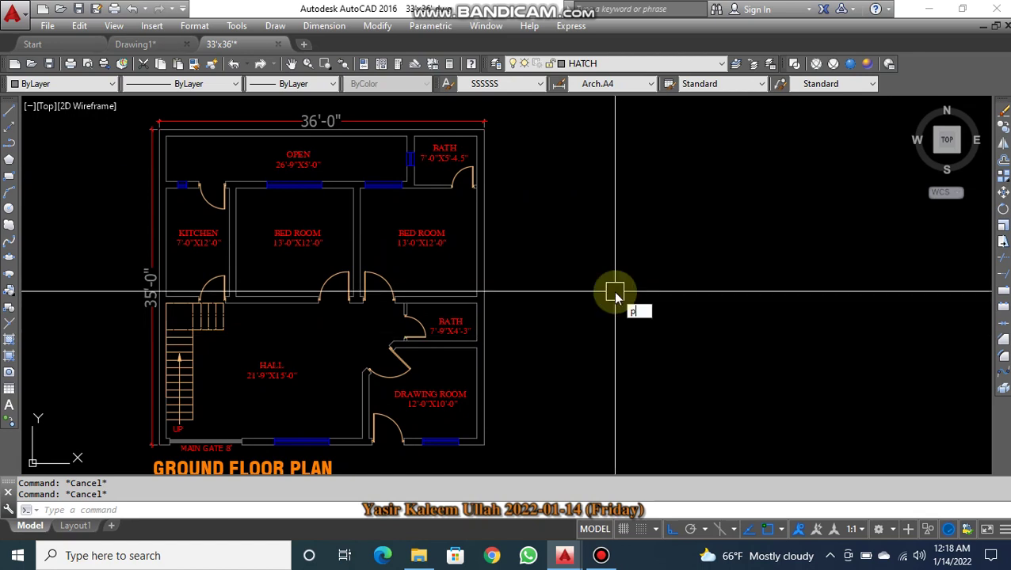
key("Escape")
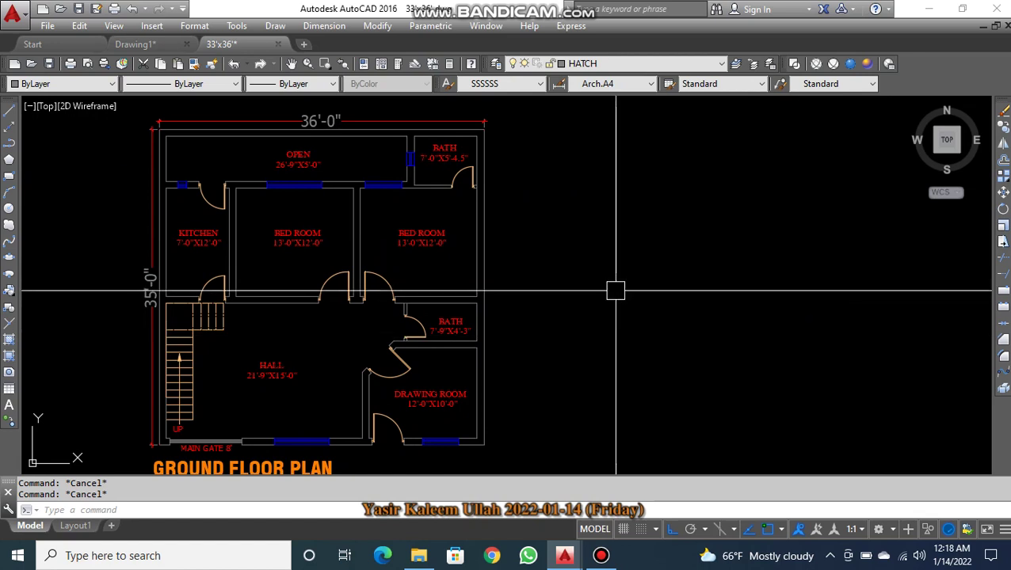
type("pl")
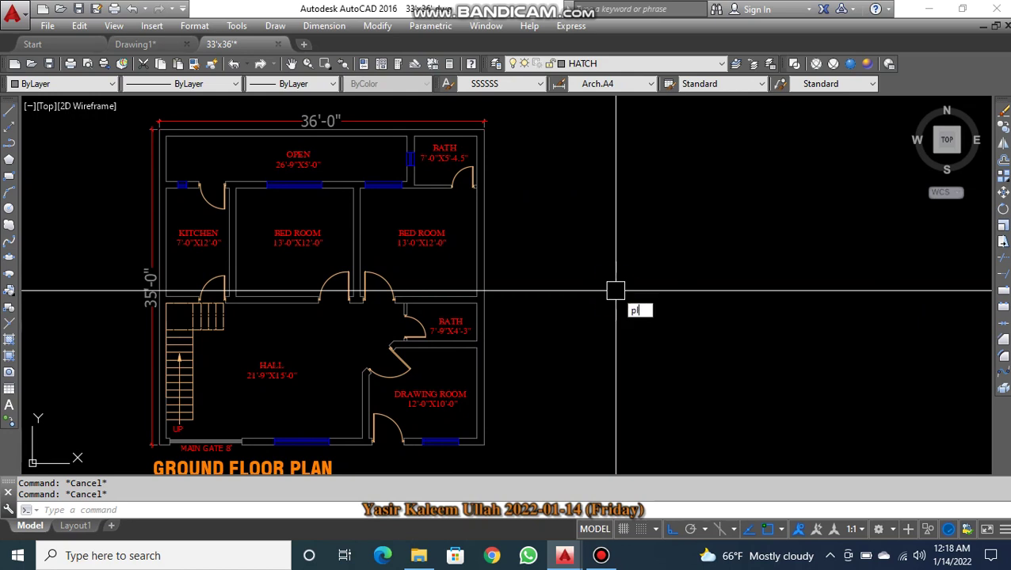
key("Return")
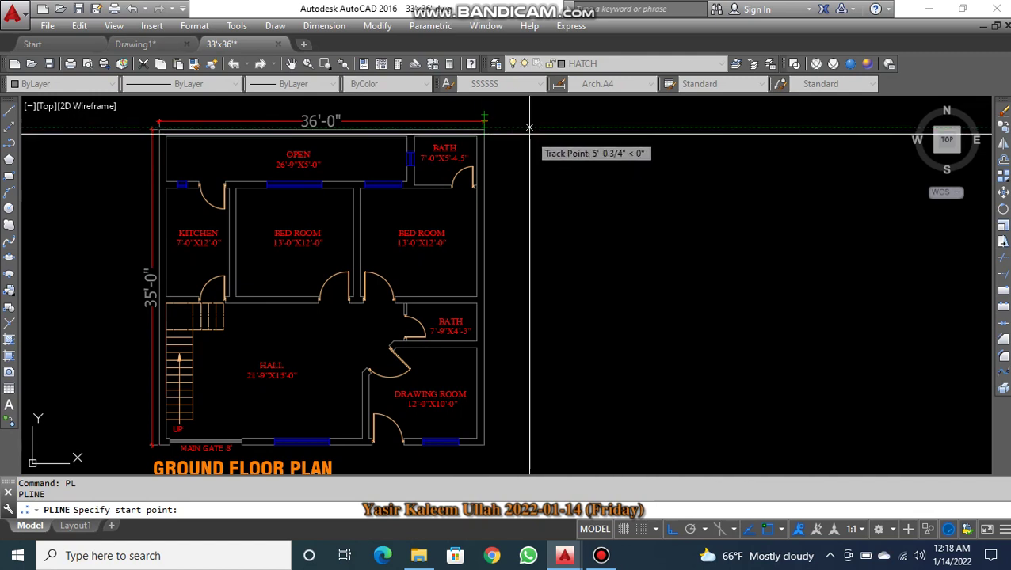
left_click(644, 127)
mouse_move(736, 155)
middle_mouse_down()
mouse_move(566, 218)
mouse_move(541, 244)
middle_mouse_up()
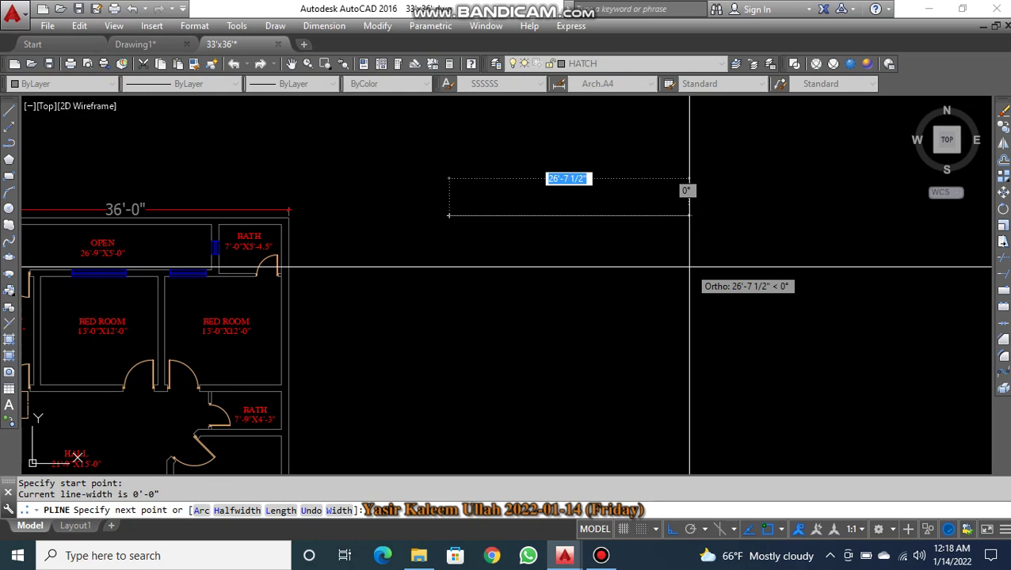
type("36")
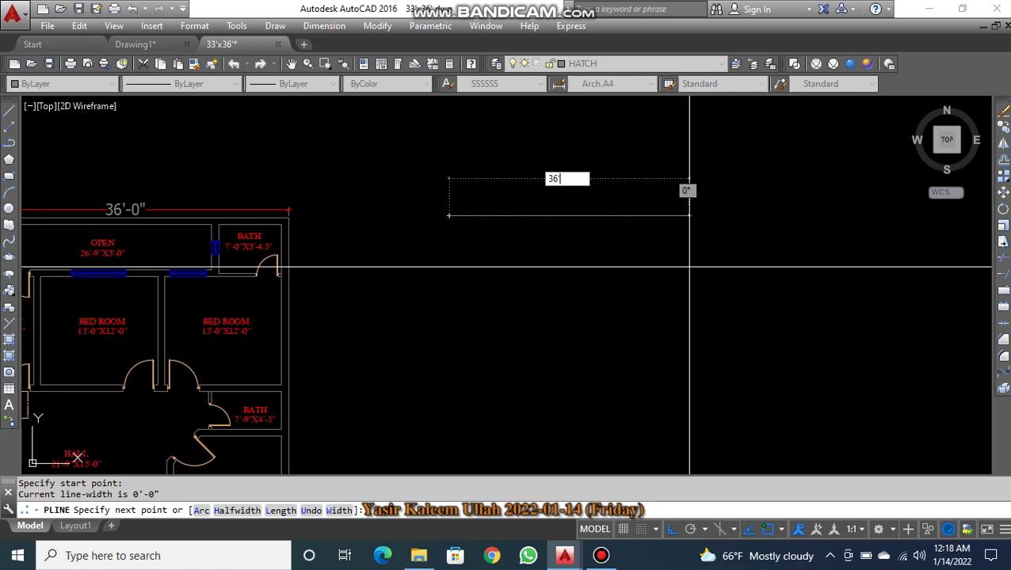
type("'")
key("Return")
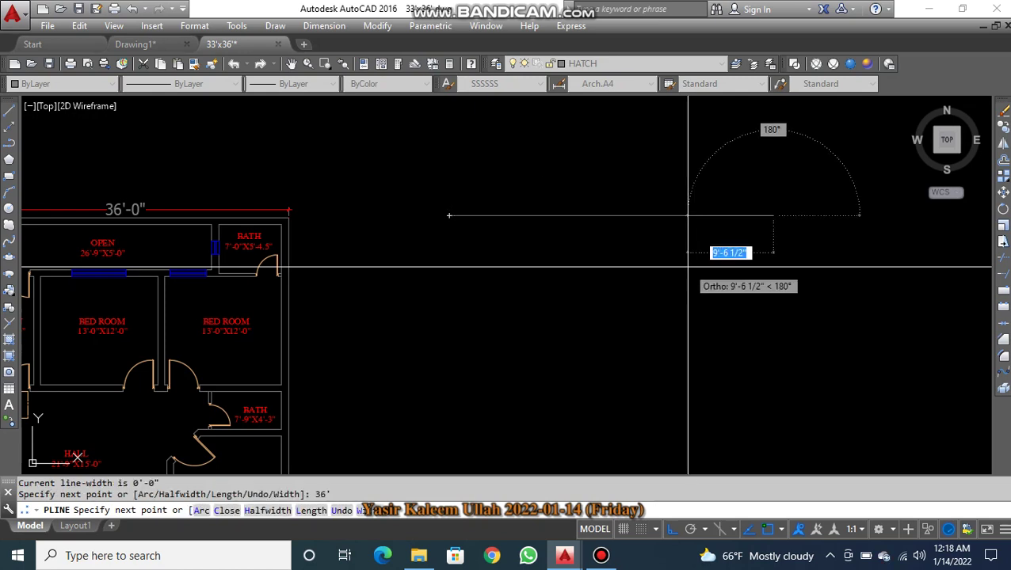
- Continue the polyline outline 35' straight down and 36' back to the west
middle_click_drag(679, 286, 679, 219)
scroll(768, 316, "down", 3)
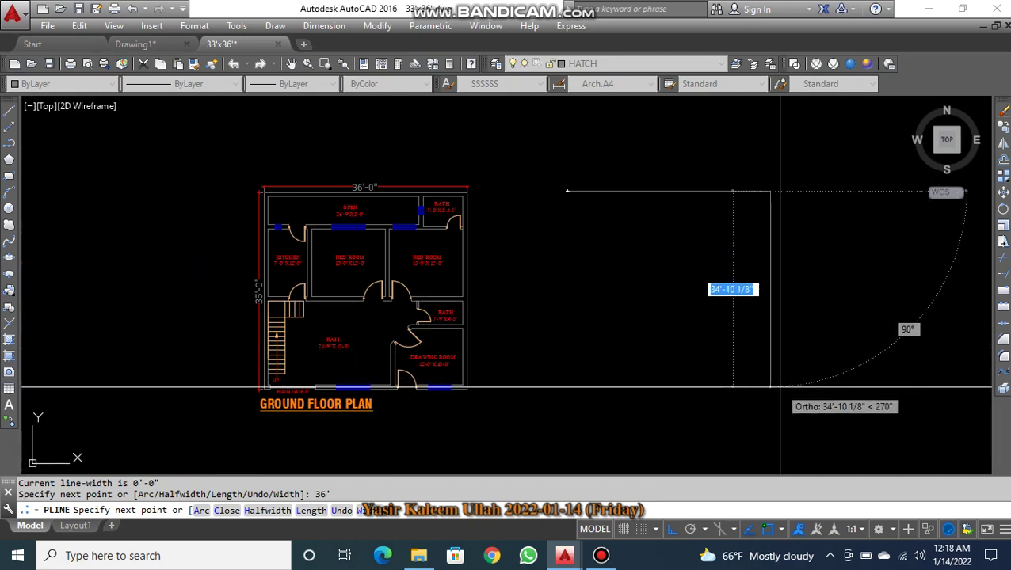
type("35'")
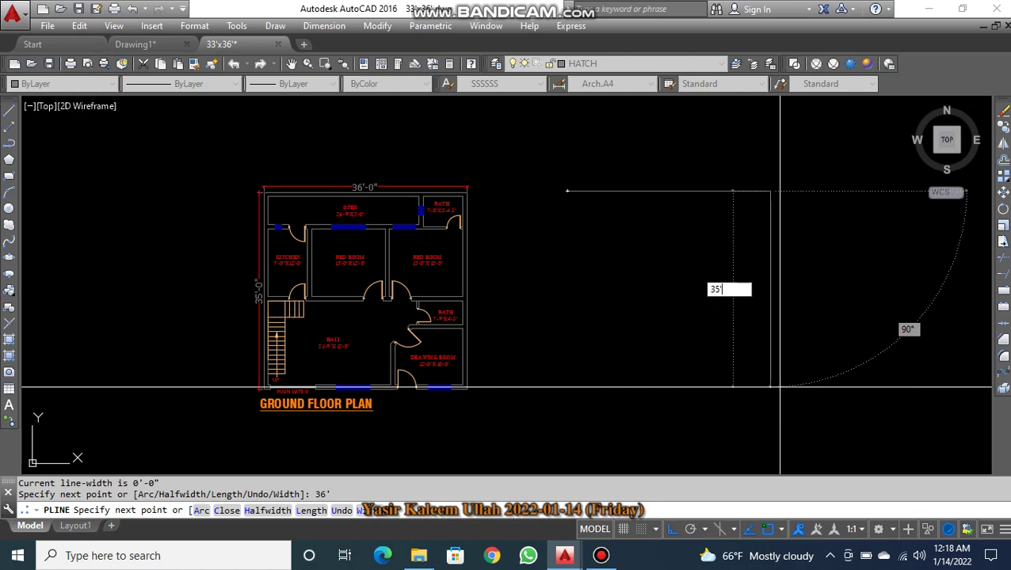
key("Return")
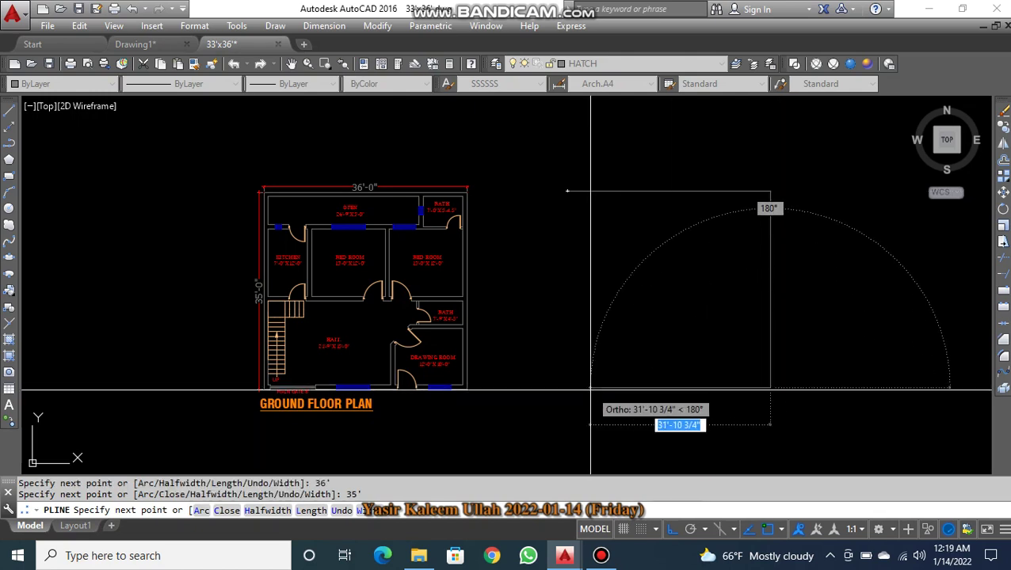
type("36'")
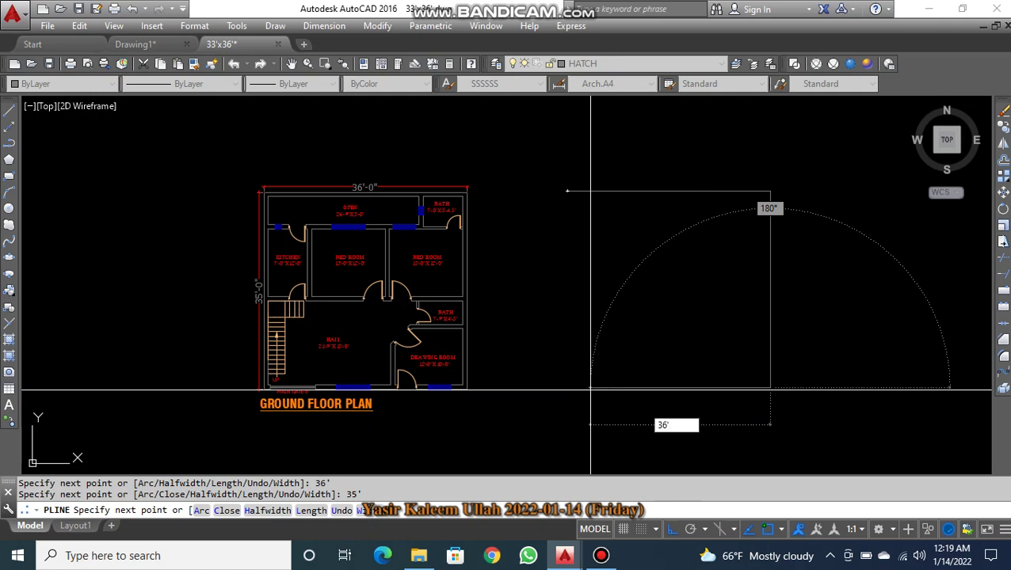
key("Return")
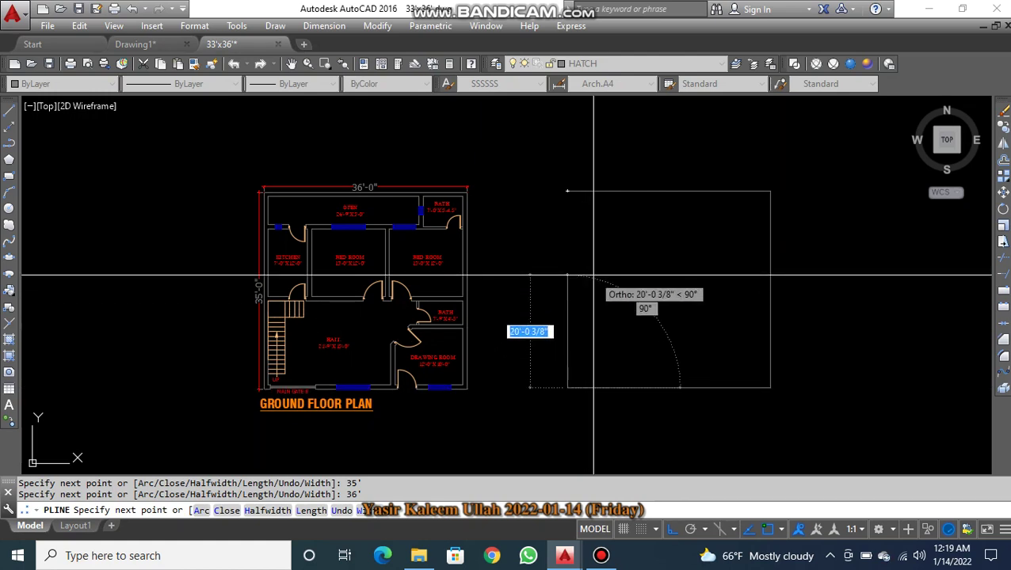
- Complete the rectangular outline with a 35' vertical segment up to the start point and end the polyline
type("35")
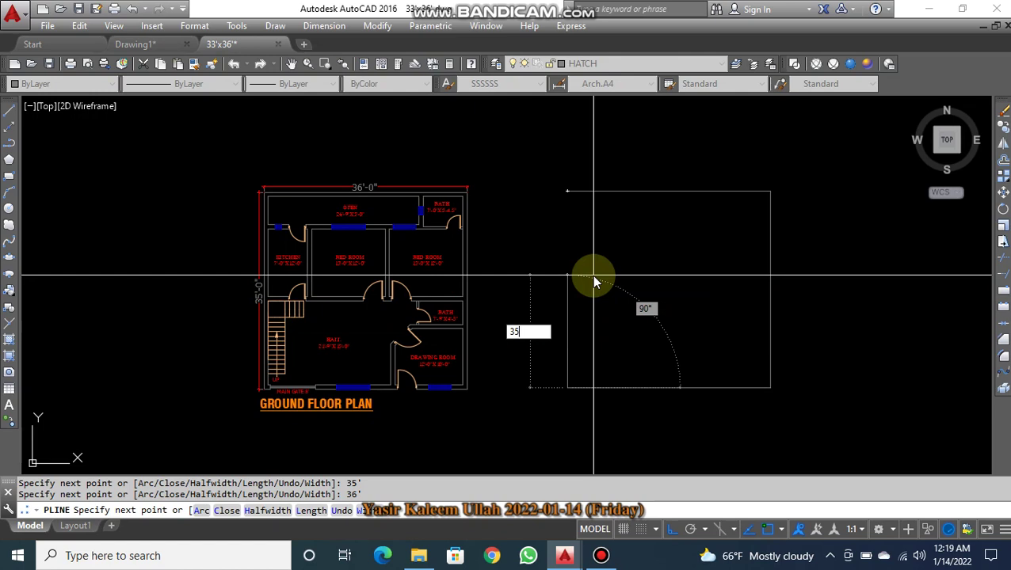
type("'")
key("Return")
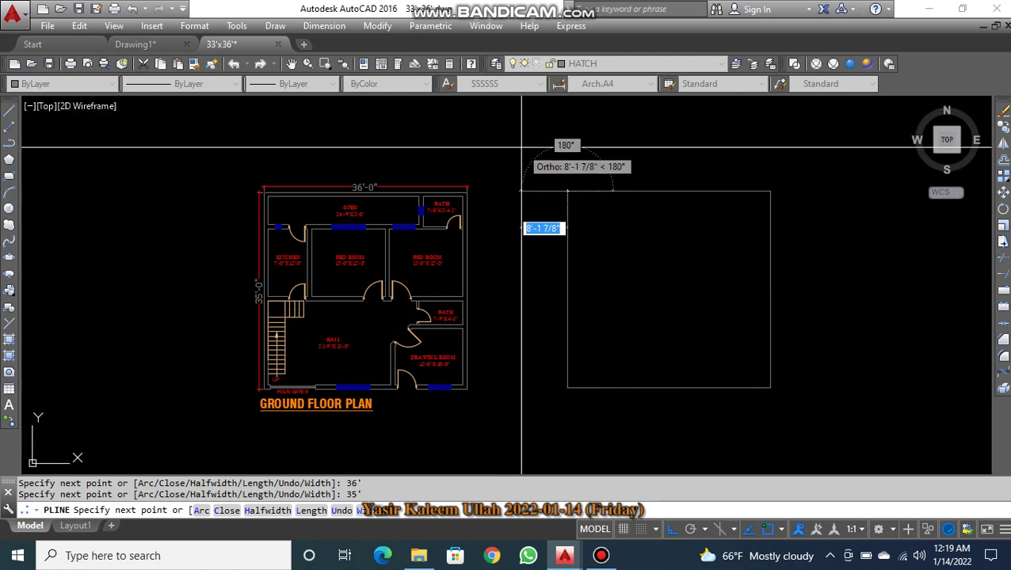
key("Escape")
key("Escape")
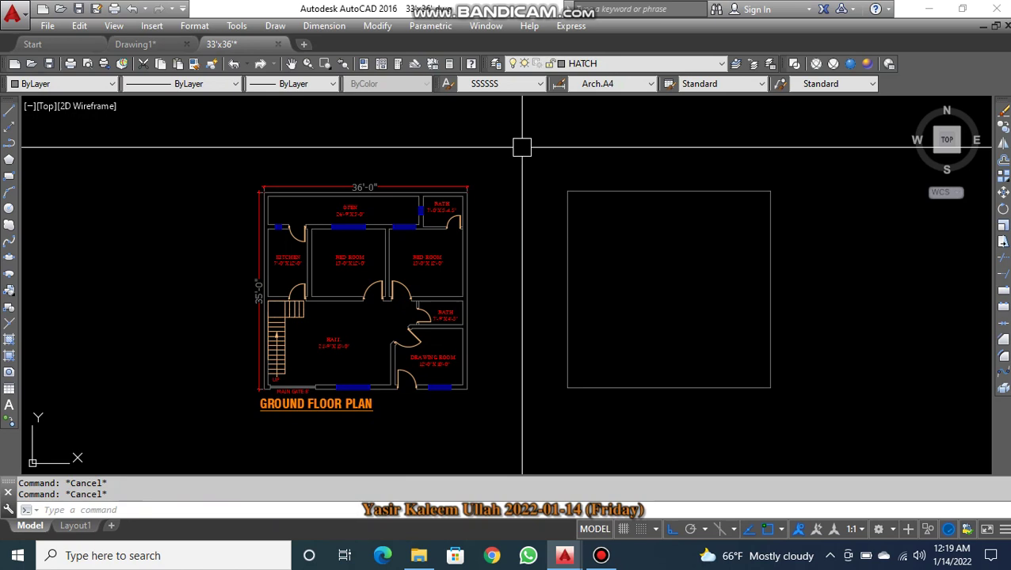
left_click(617, 190)
key("Escape")
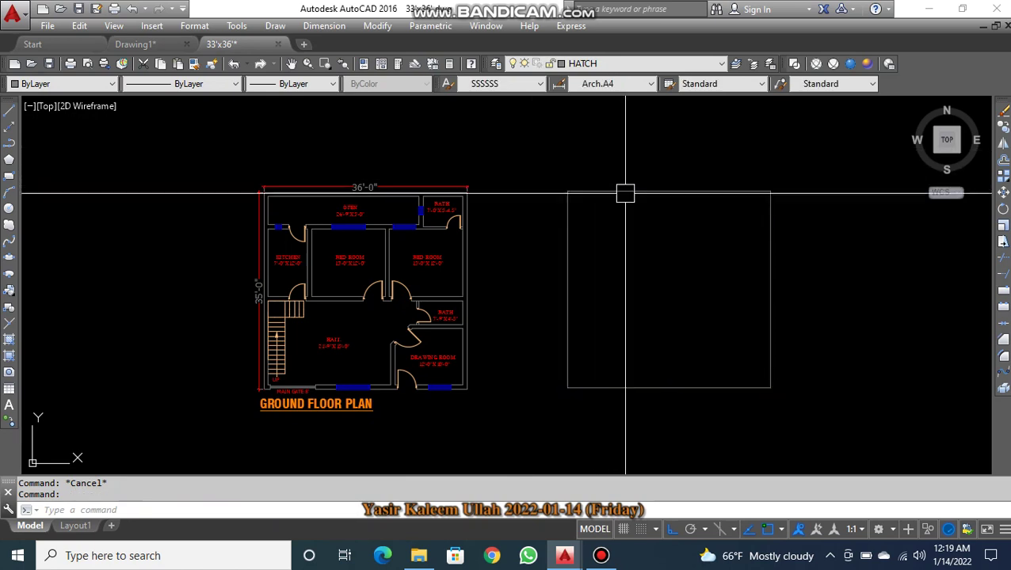
key("Escape")
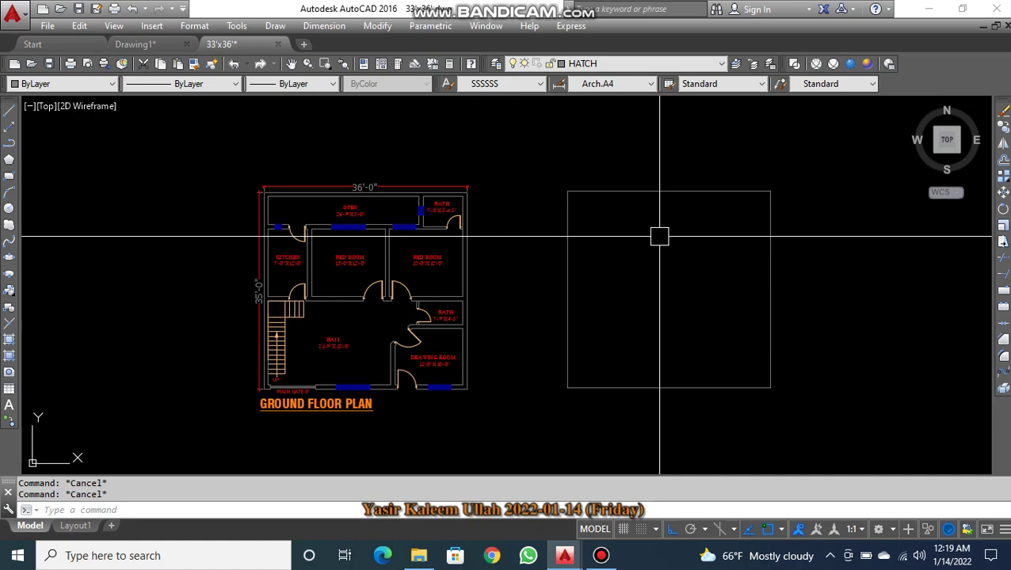
- Offset the new rectangular outline inward by 9 inches to form the outer walls
type("o")
key("Return")
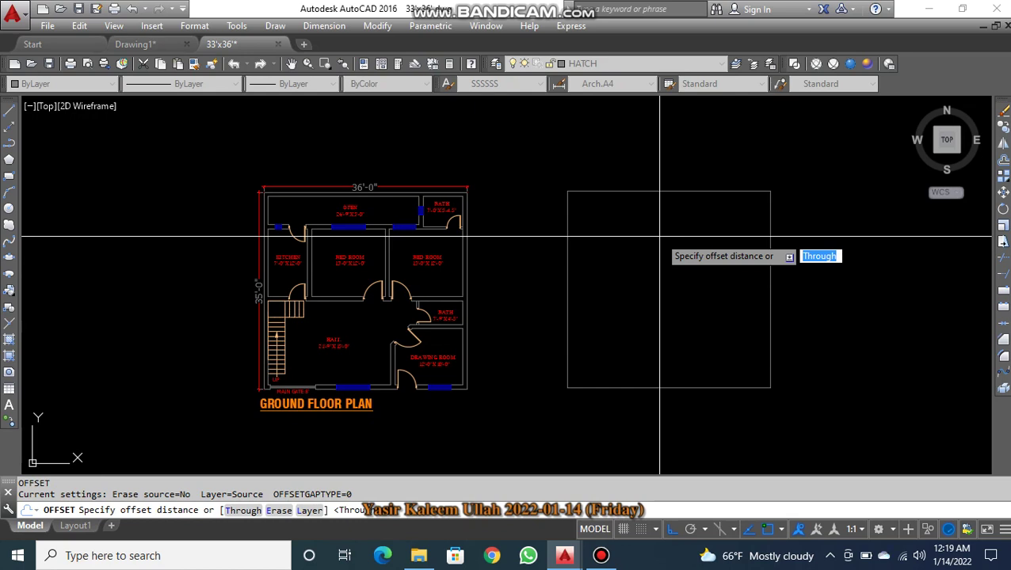
type("9")
key("Return")
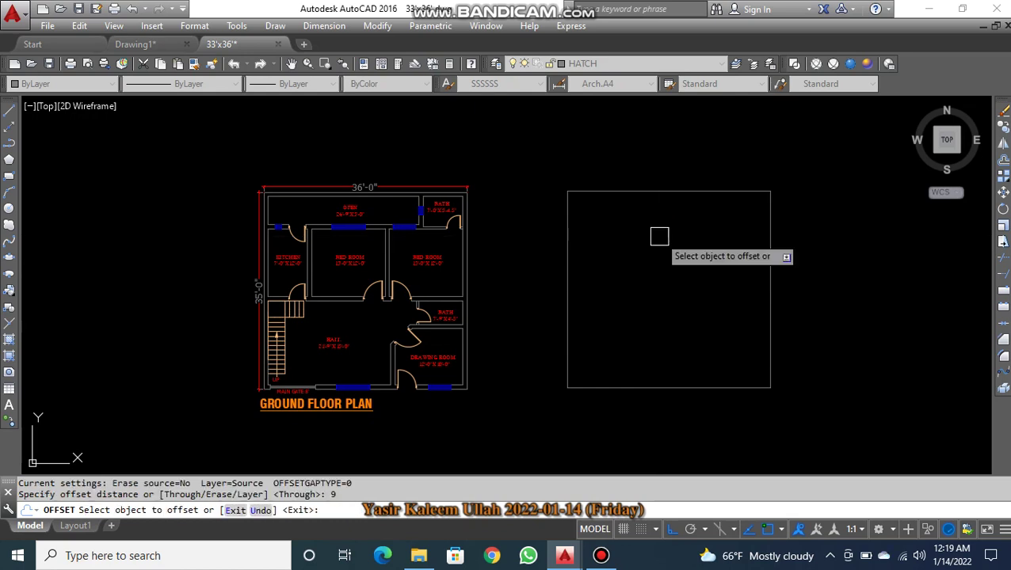
left_click(671, 192)
left_click(674, 226)
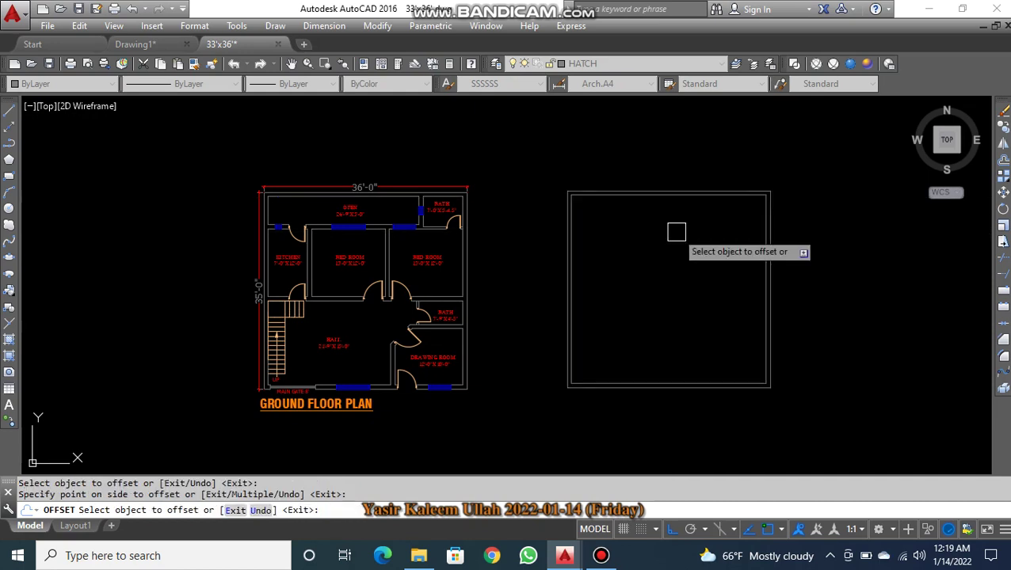
key("Escape")
key("Escape")
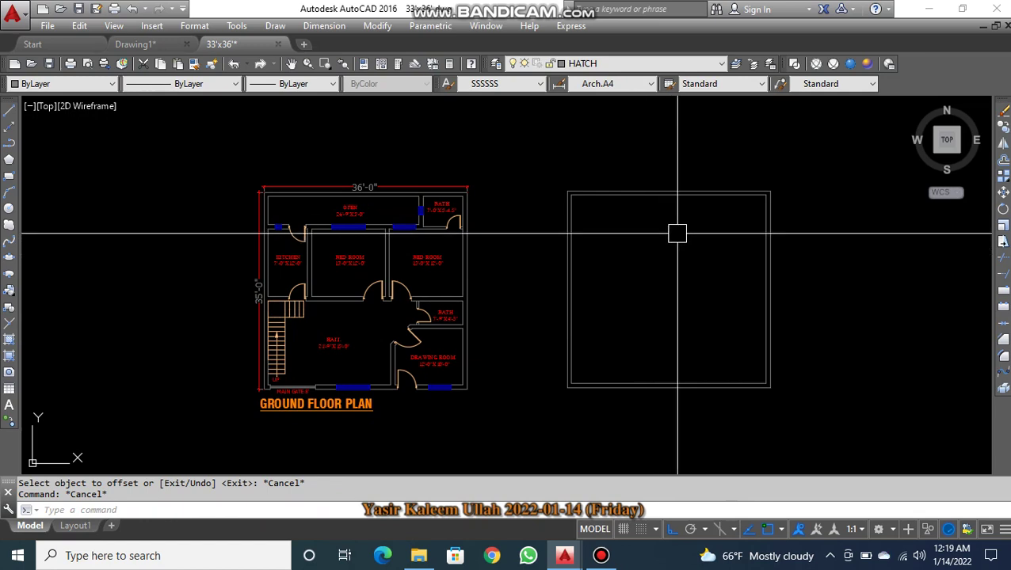
- Examine the room layout and room sizes in the reference ground floor plan, from the open area down to the hall
middle_click_drag(749, 271, 598, 267)
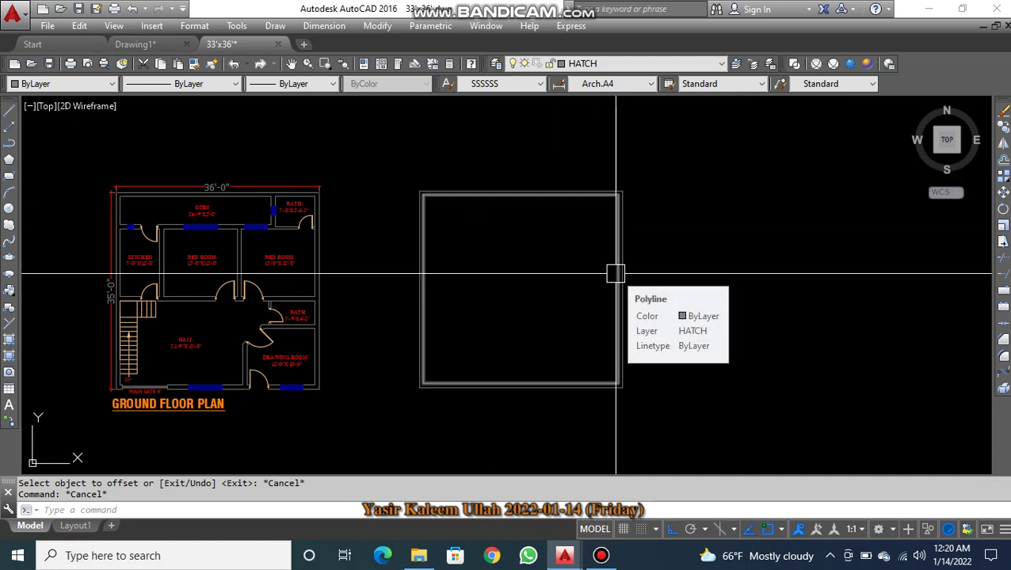
key("Escape")
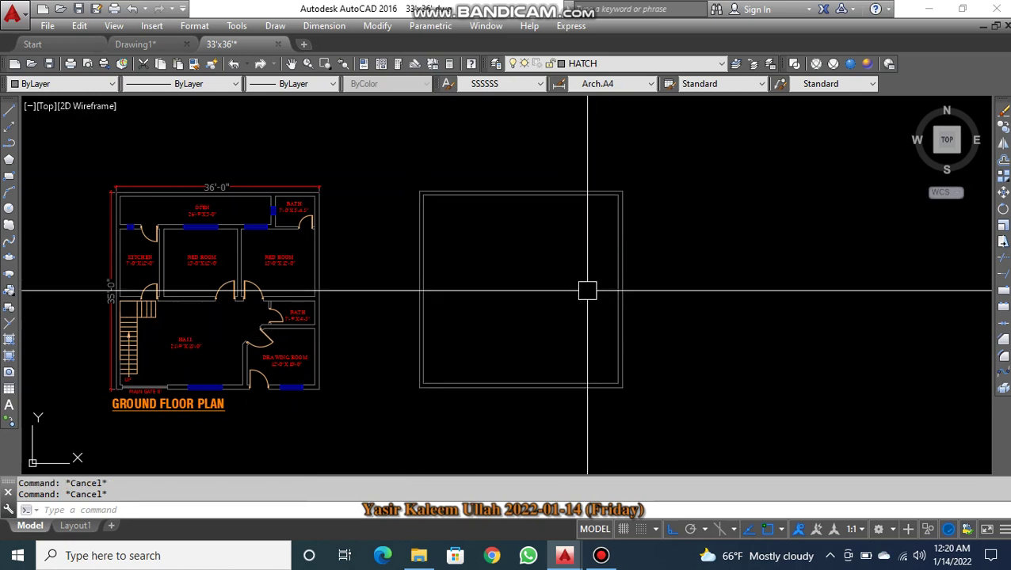
scroll(142, 226, "up", 6)
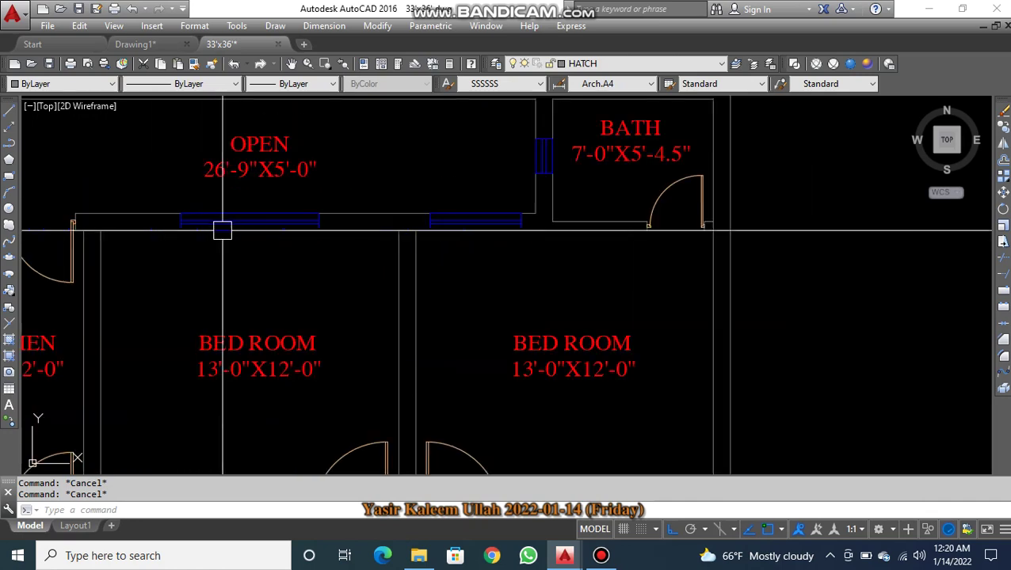
mouse_move(258, 298)
middle_mouse_down()
mouse_move(272, 298)
mouse_move(334, 237)
middle_mouse_up()
scroll(507, 333, "down", 5)
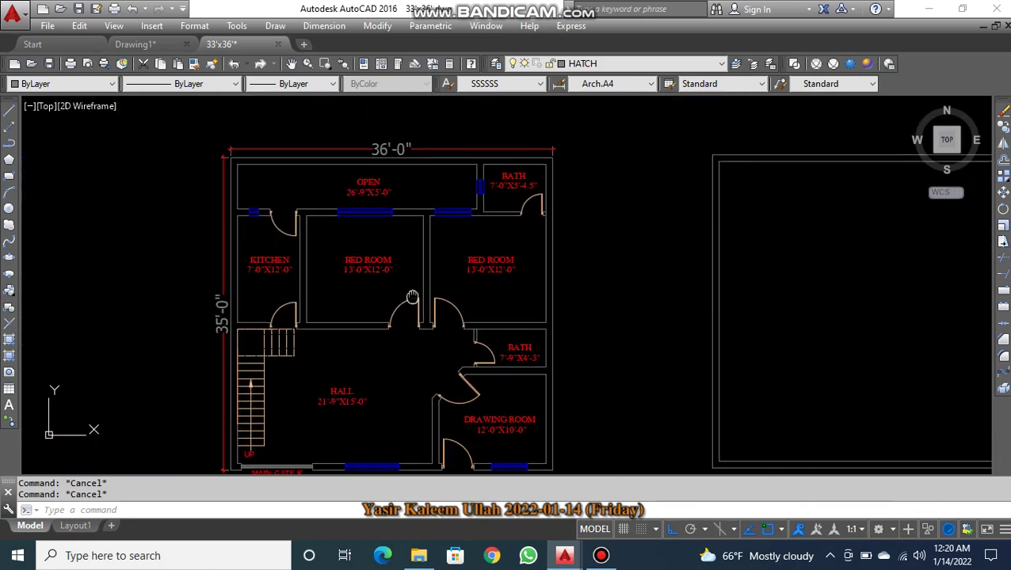
middle_click_drag(365, 369, 379, 309)
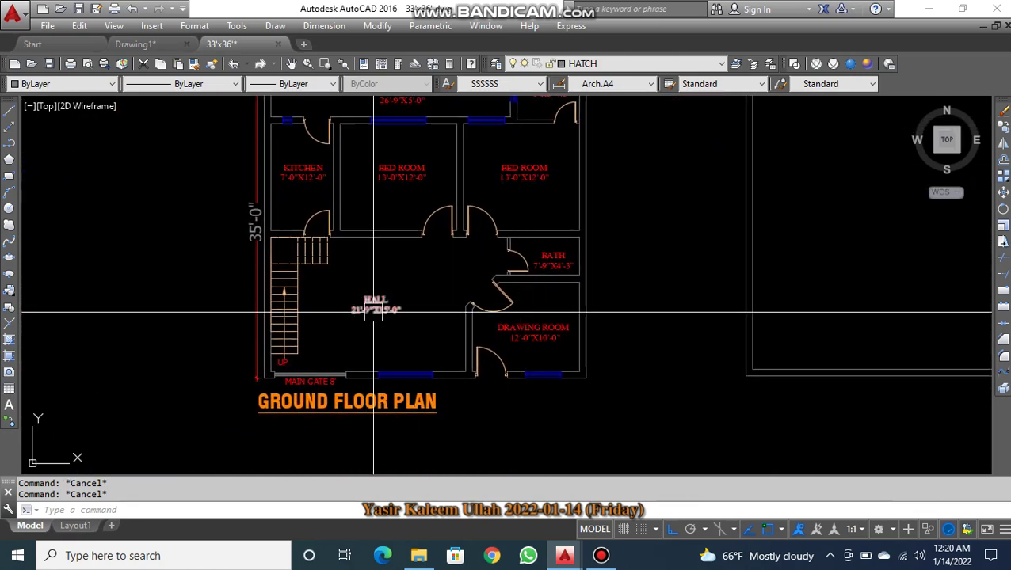
middle_click_drag(679, 322, 417, 334)
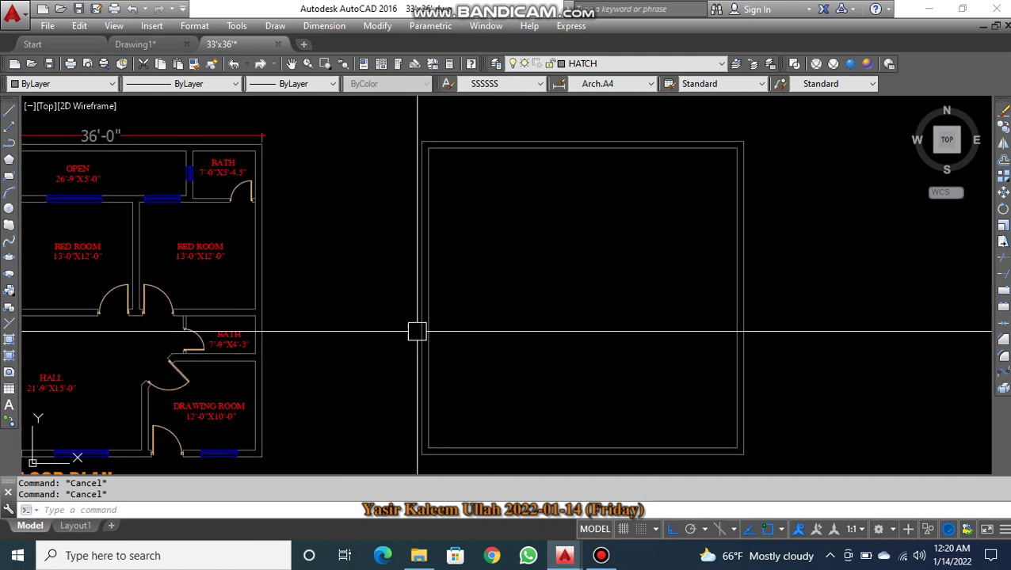
left_click(672, 136)
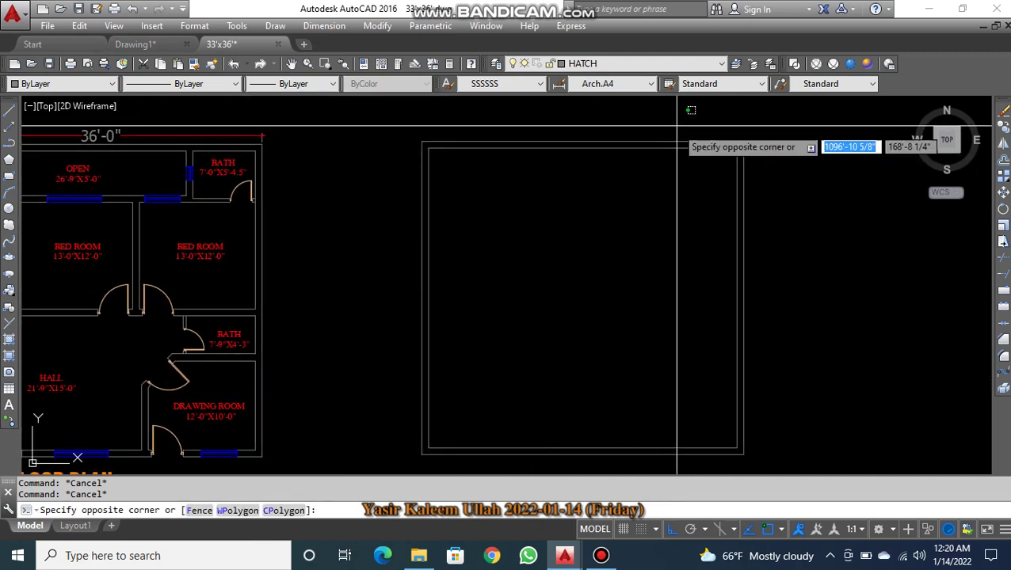
left_click(644, 167)
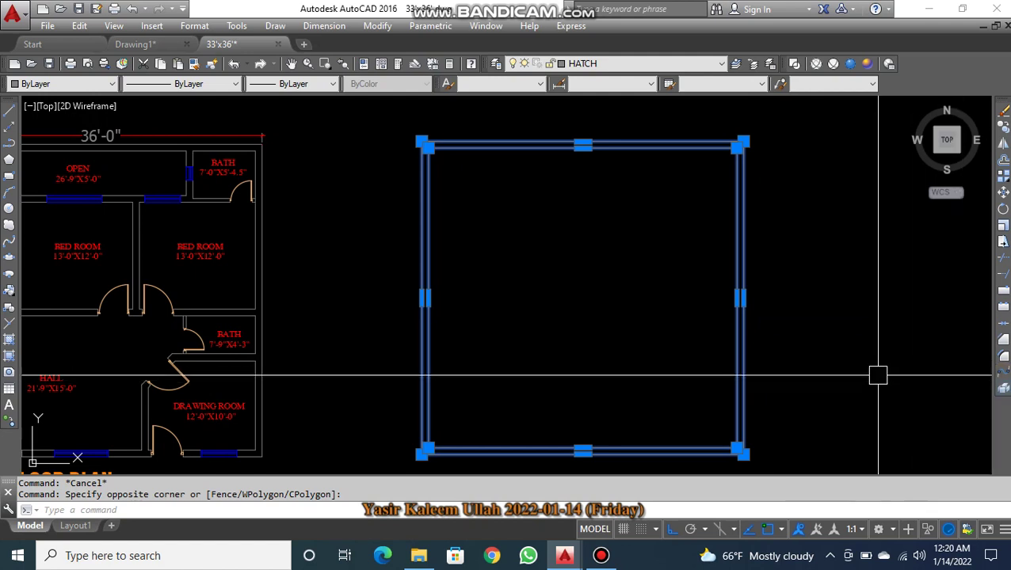
key("Escape")
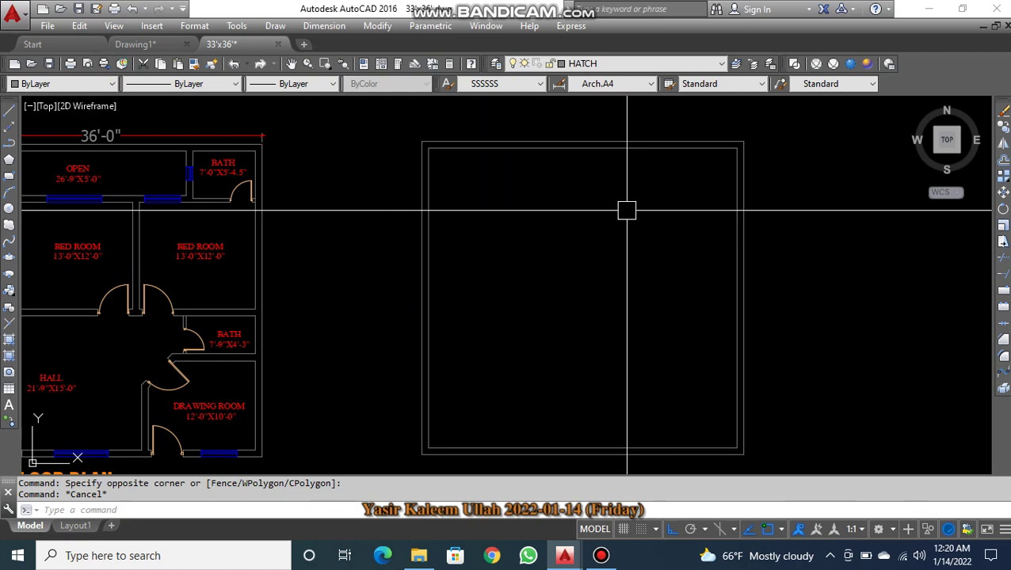
key("Escape")
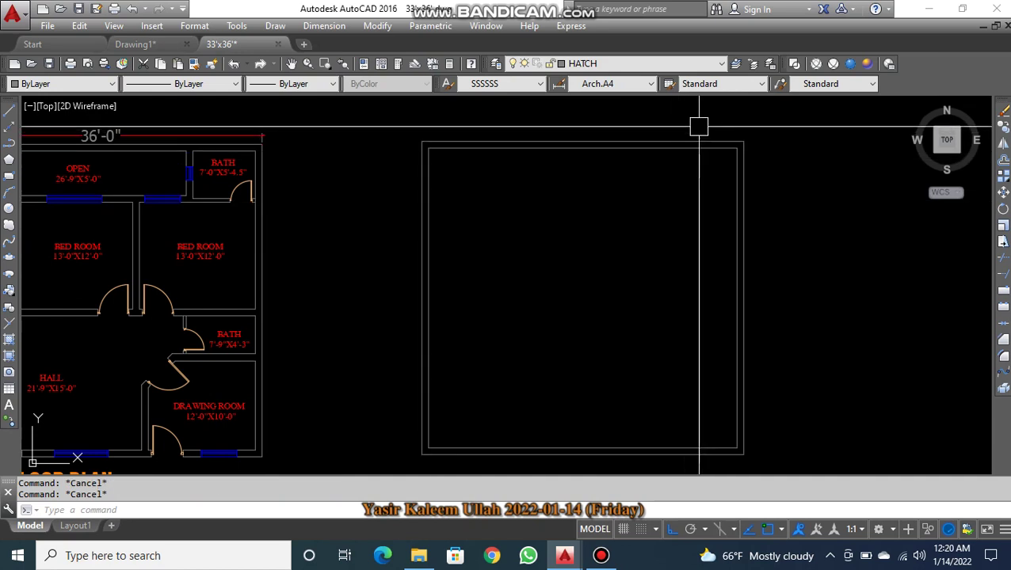
- Explode the outer and inner rectangular wall outlines of the new plan into separate lines
left_click(700, 125)
left_click(661, 167)
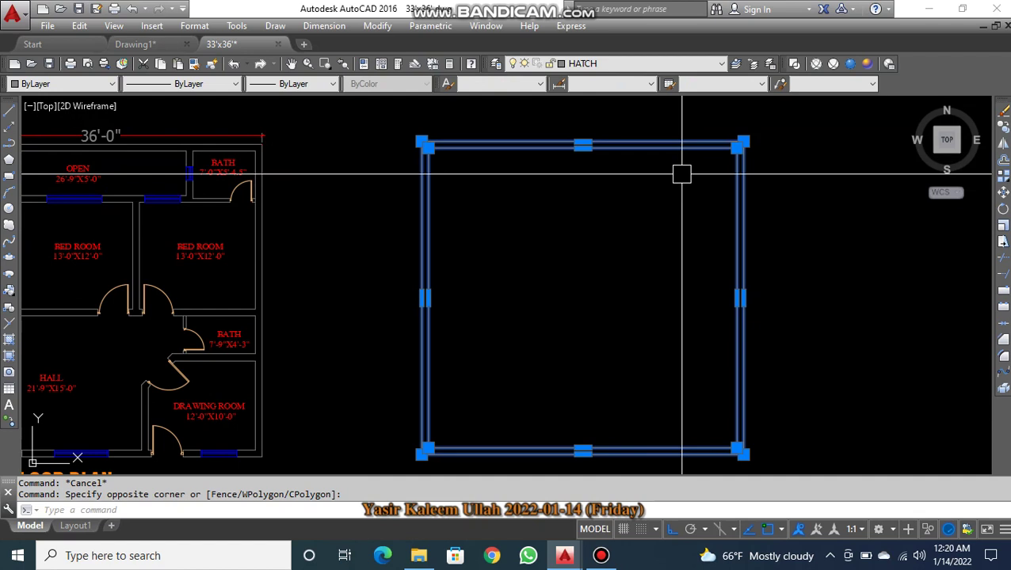
type("x")
key("Return")
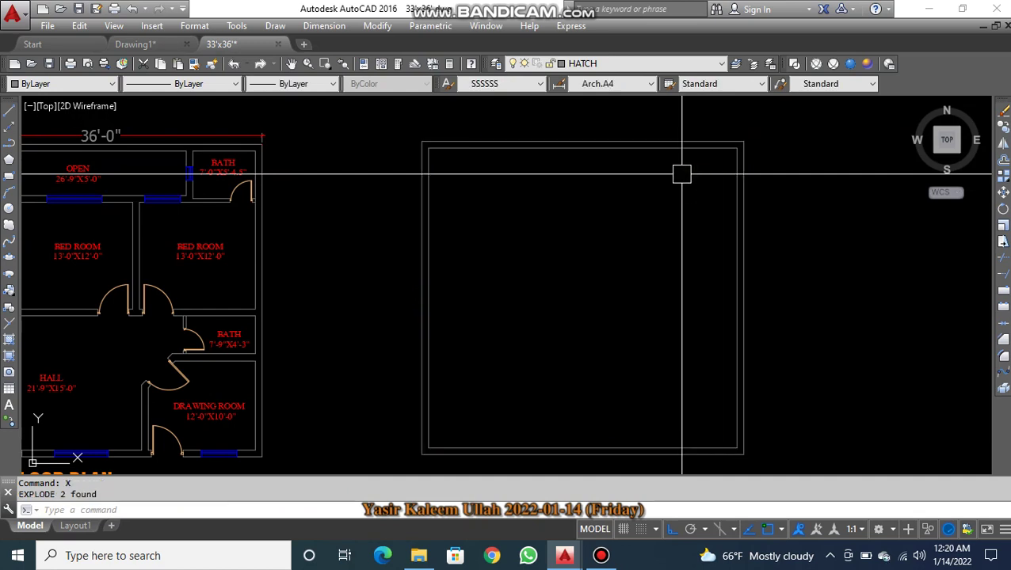
left_click(713, 143)
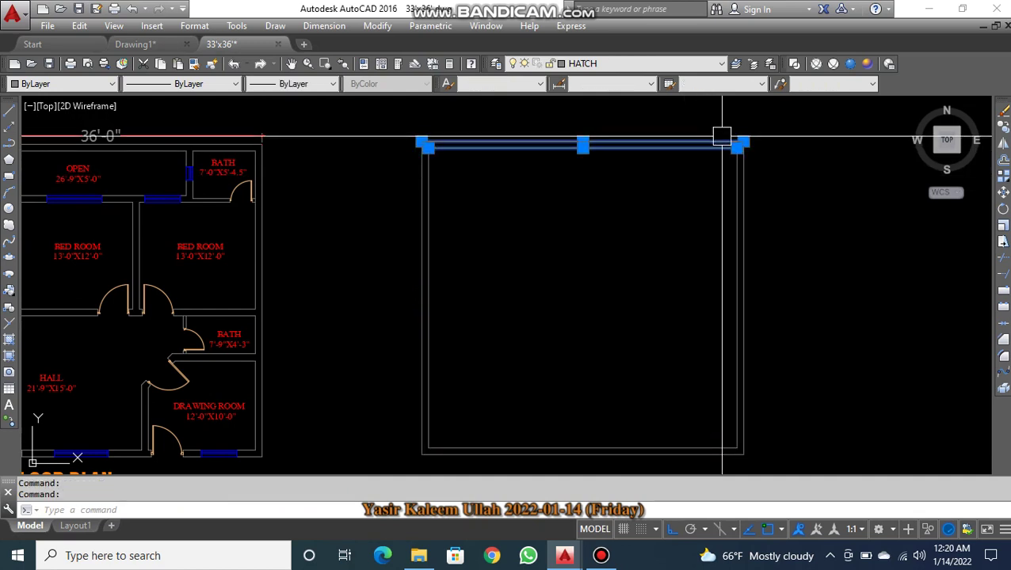
left_click(745, 199)
key("Escape")
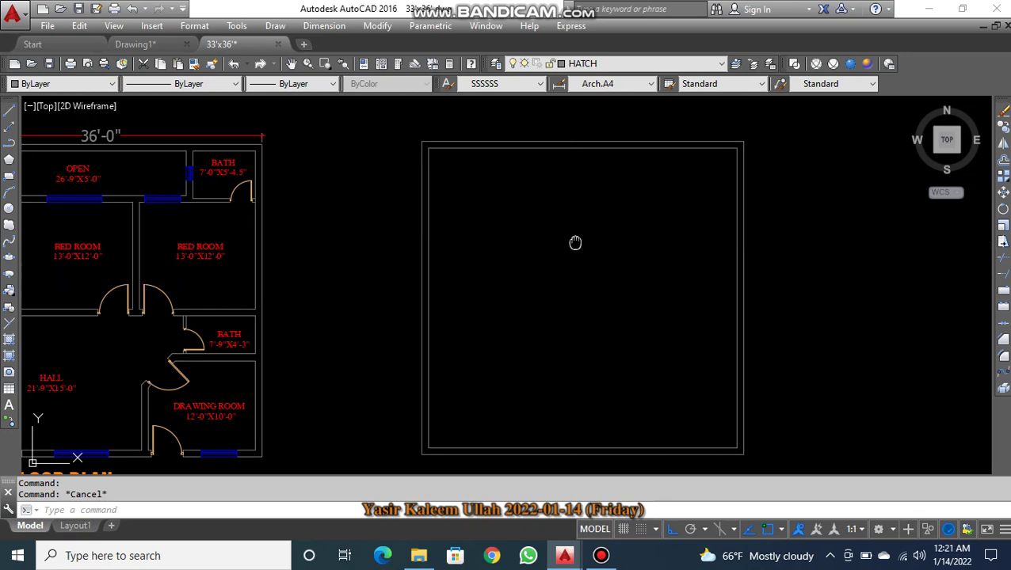
- Compare the new outline's top corners with the northeast bath in the reference plan
middle_click_drag(575, 242, 649, 279)
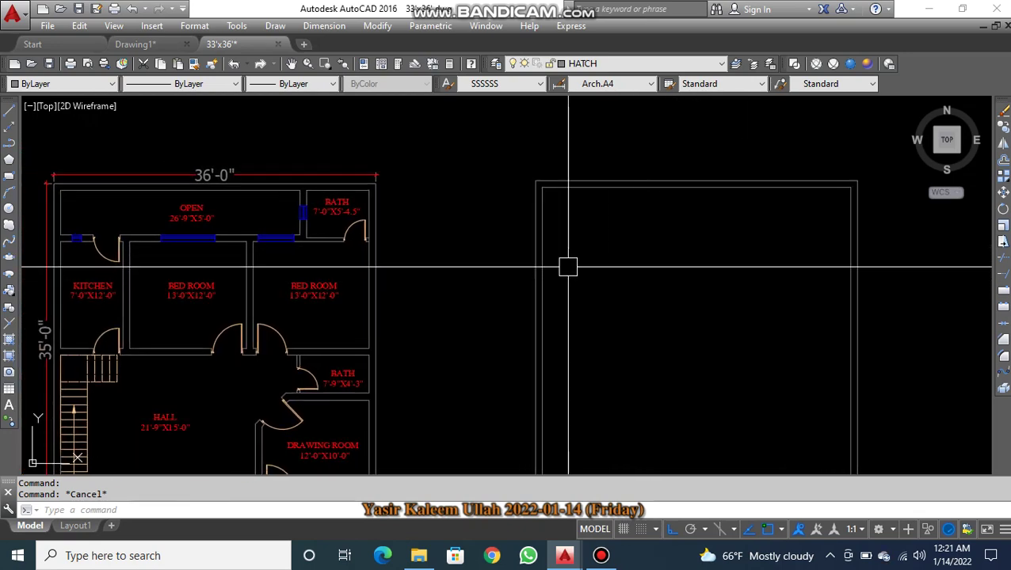
scroll(334, 220, "up", 2)
middle_click_drag(694, 226, 304, 210)
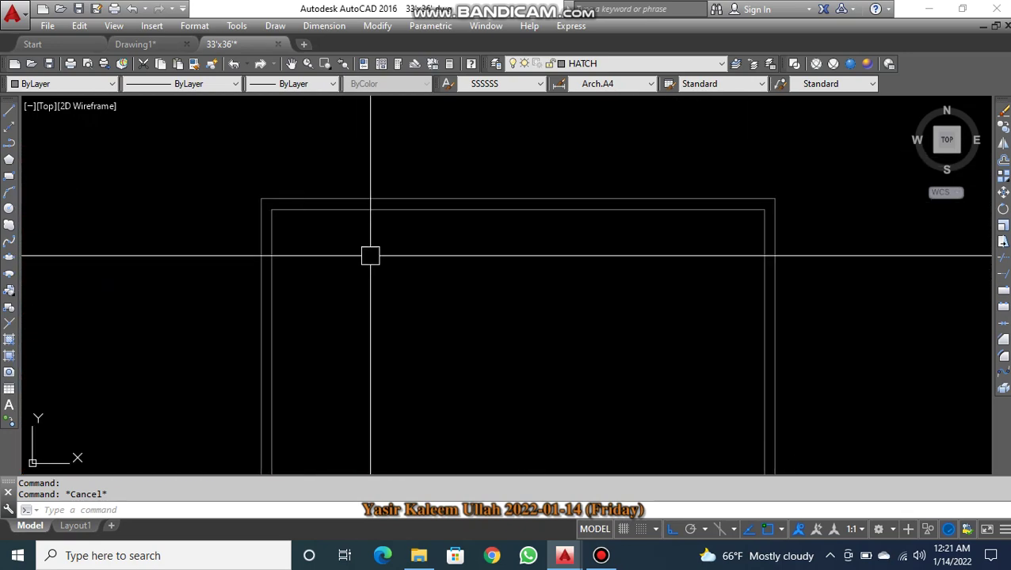
middle_click_drag(397, 307, 620, 319)
scroll(208, 286, "up", 2)
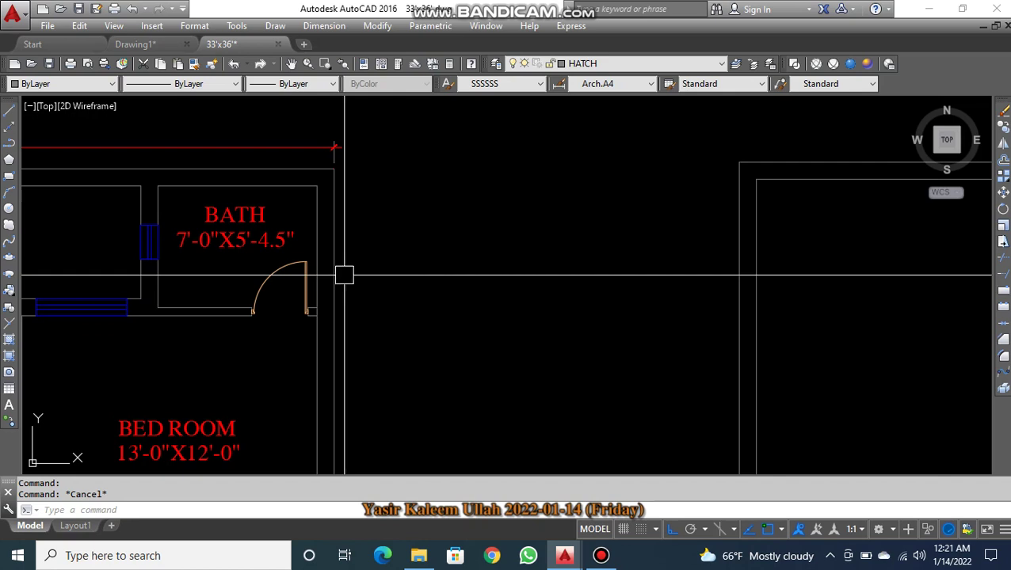
scroll(343, 275, "down", 4)
middle_click_drag(343, 276, 101, 259)
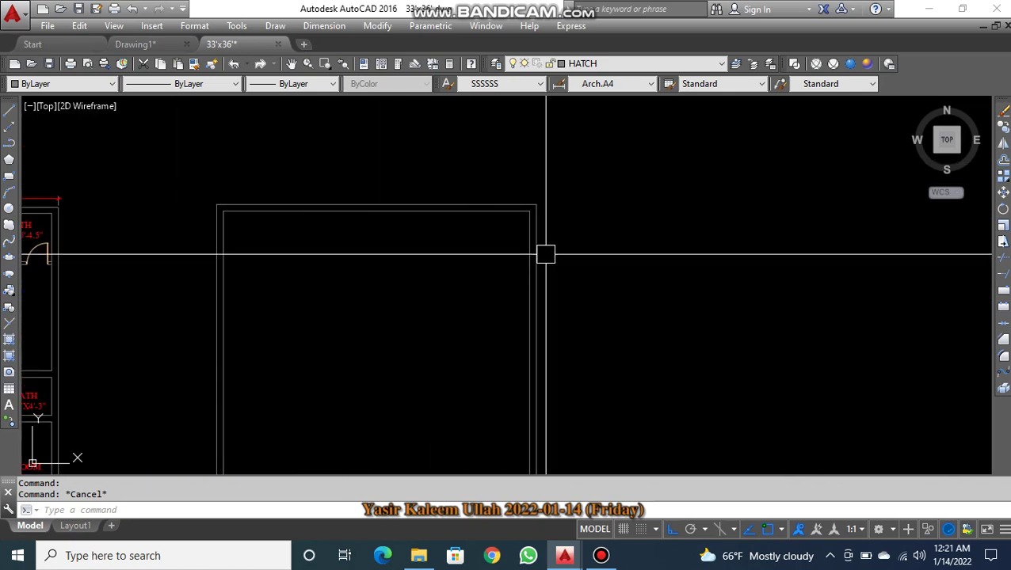
- Offset the inner line of the new plan's east wall 7' to the west for the northeast bath's width
key("Escape")
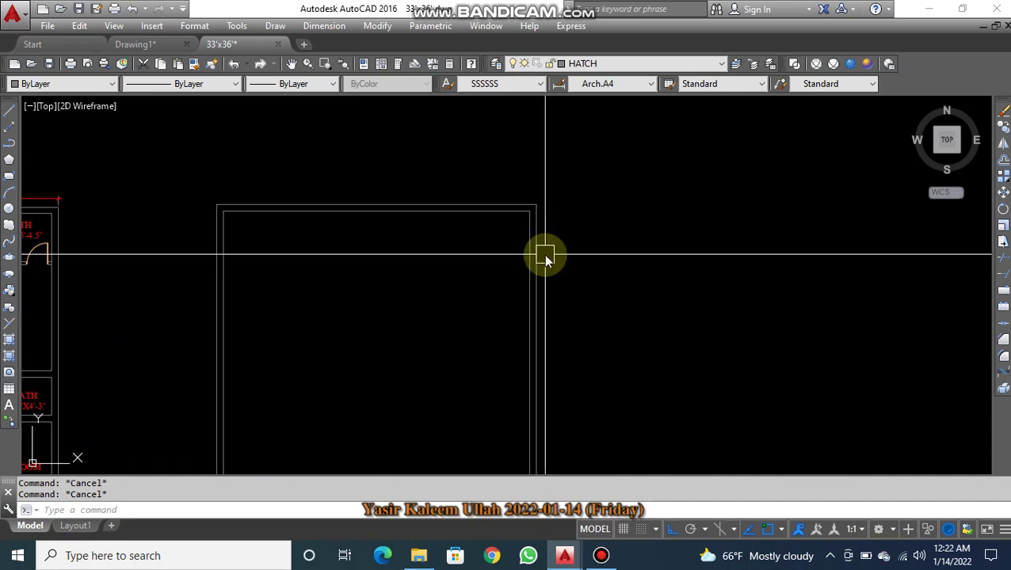
type("o")
key("Return")
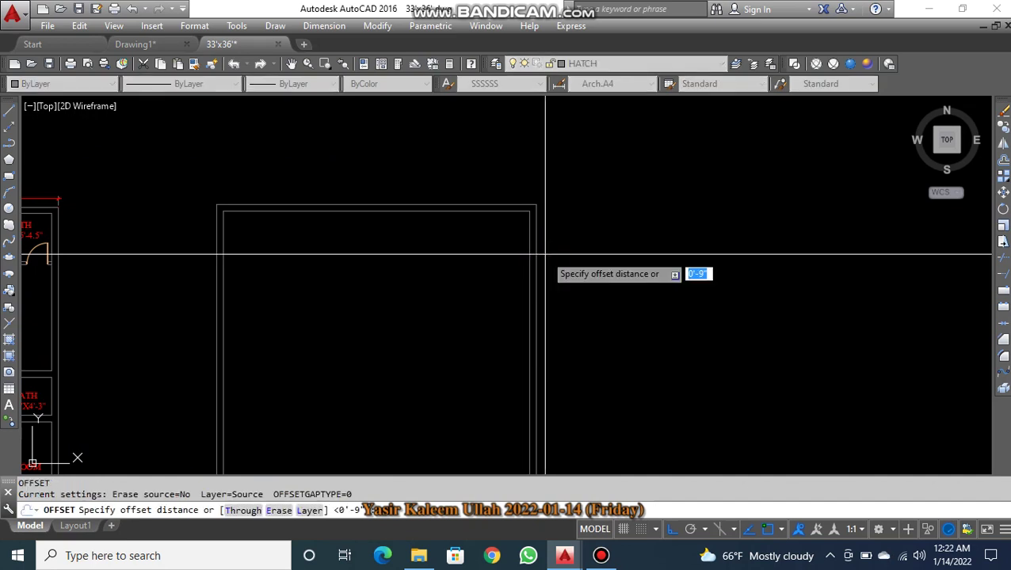
type("7")
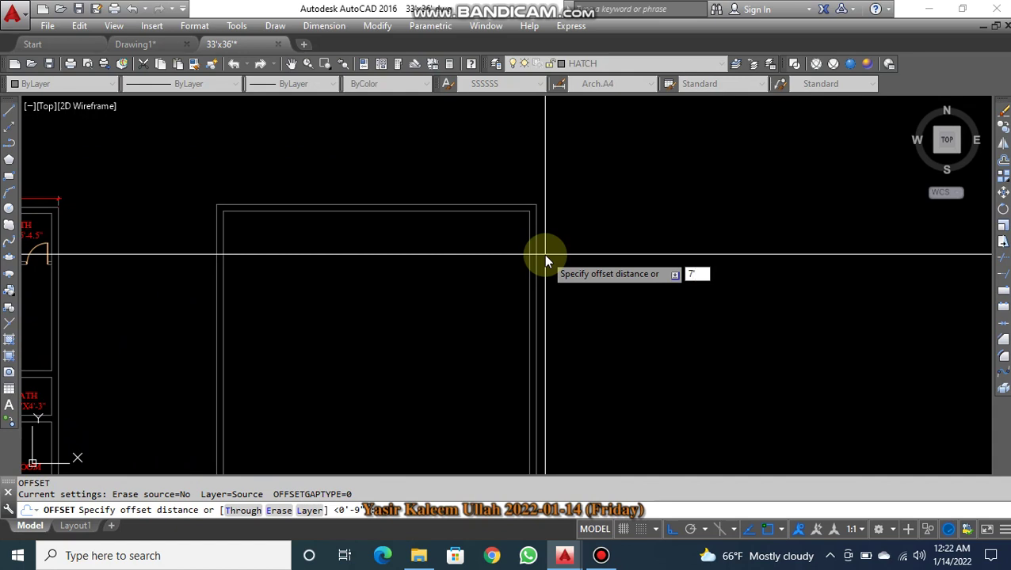
key("Return")
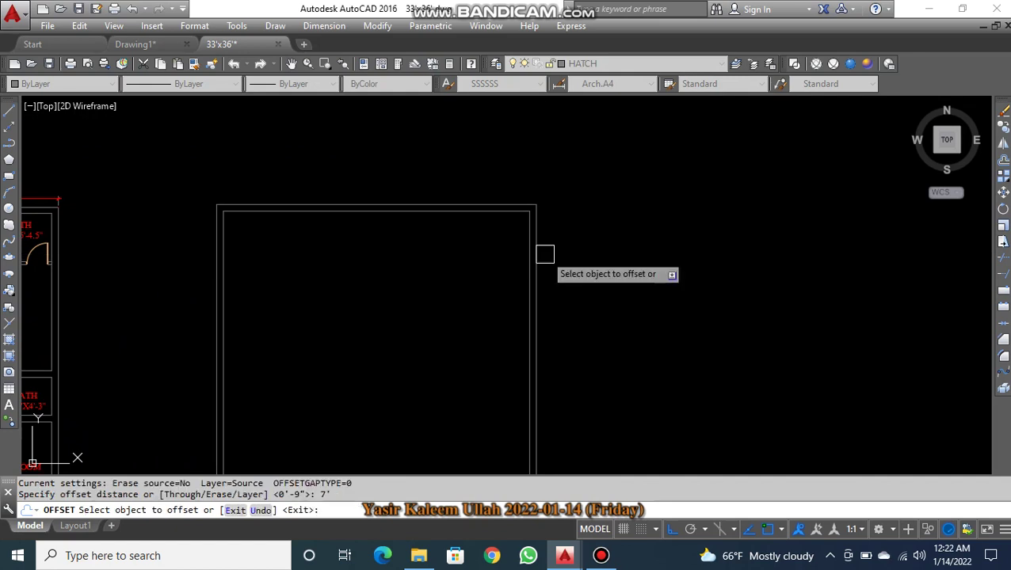
scroll(525, 250, "up", 4)
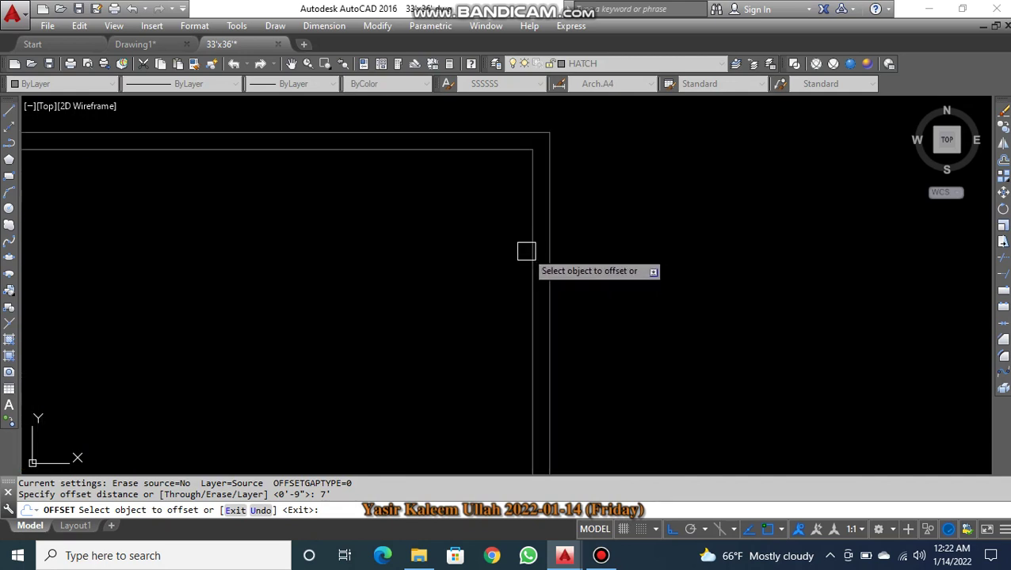
left_click(531, 243)
left_click(454, 242)
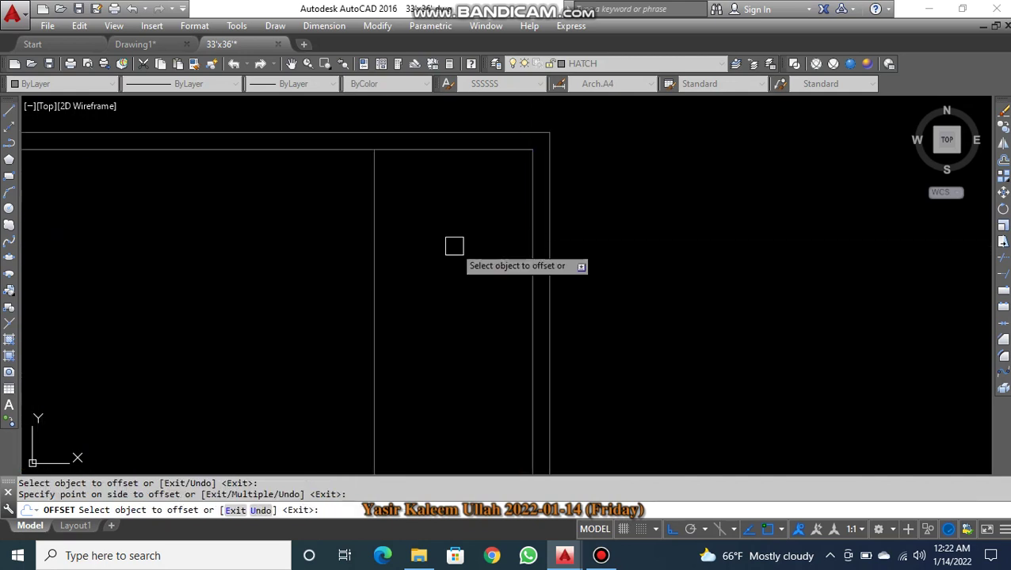
key("Escape")
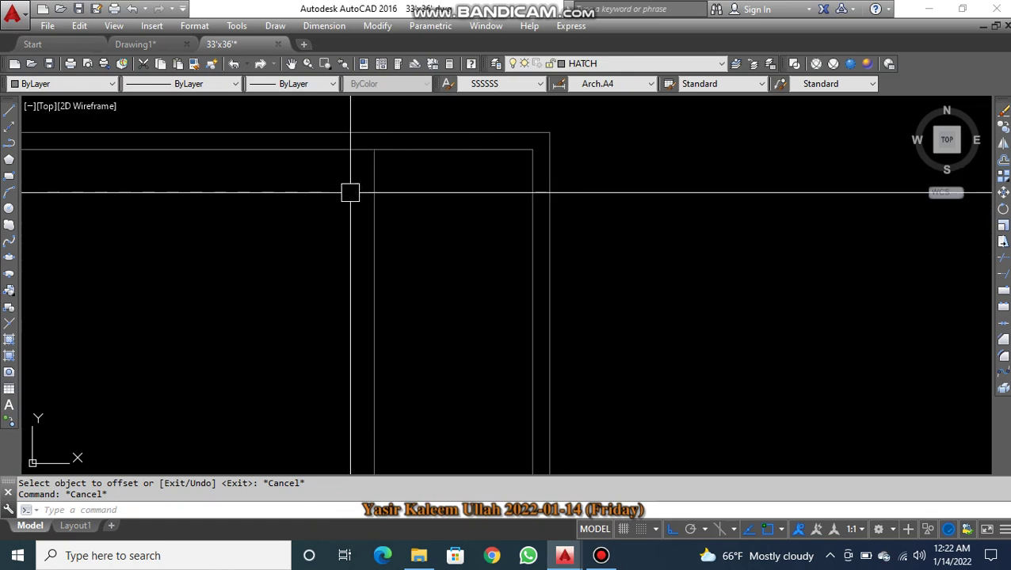
- Offset the new vertical bath line 9 inches to the west to give the bath wall its thickness
scroll(350, 191, "down", 3)
middle_click_drag(348, 207, 670, 204)
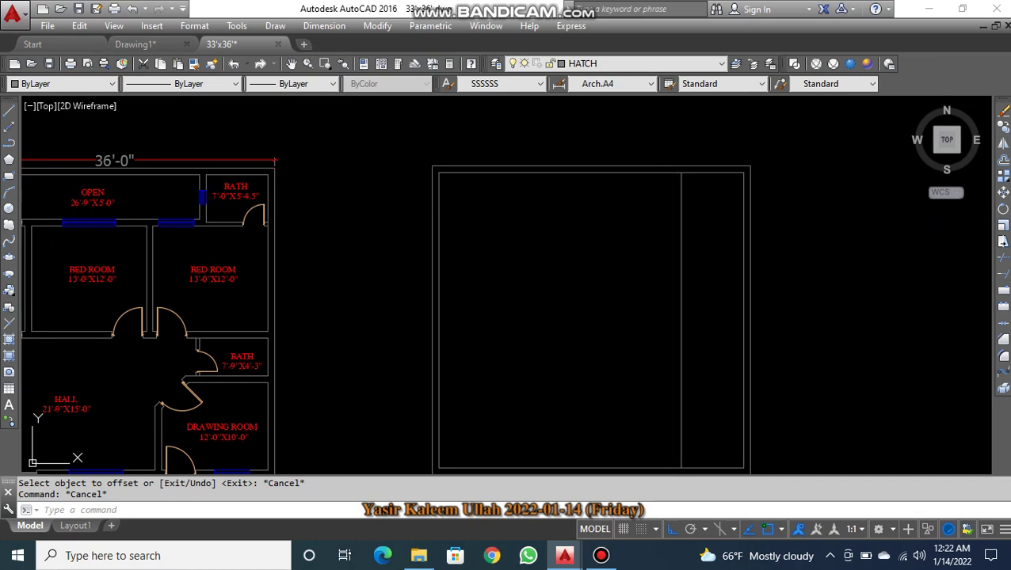
key("Escape")
type("c")
key("Return")
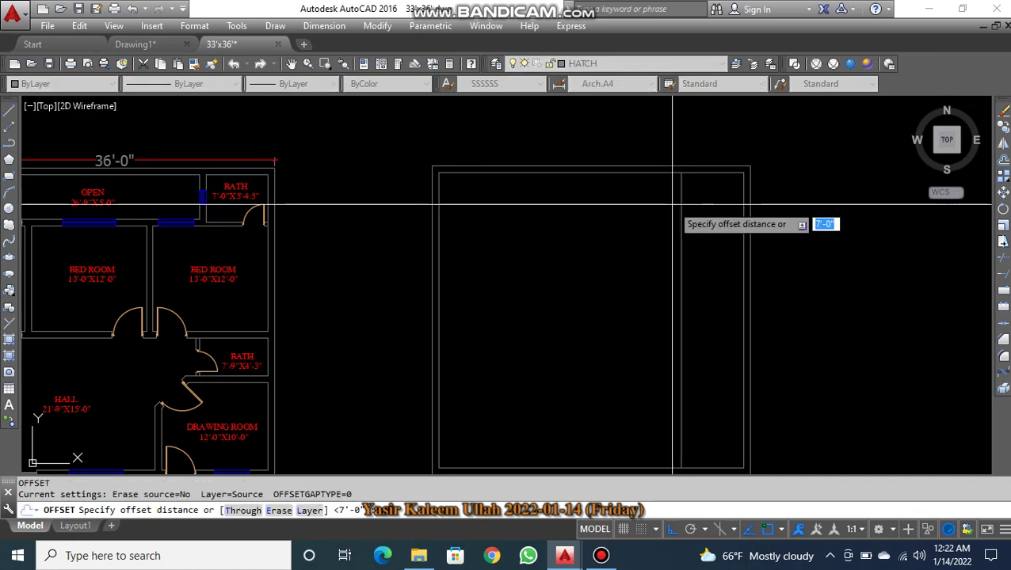
type("9")
key("Return")
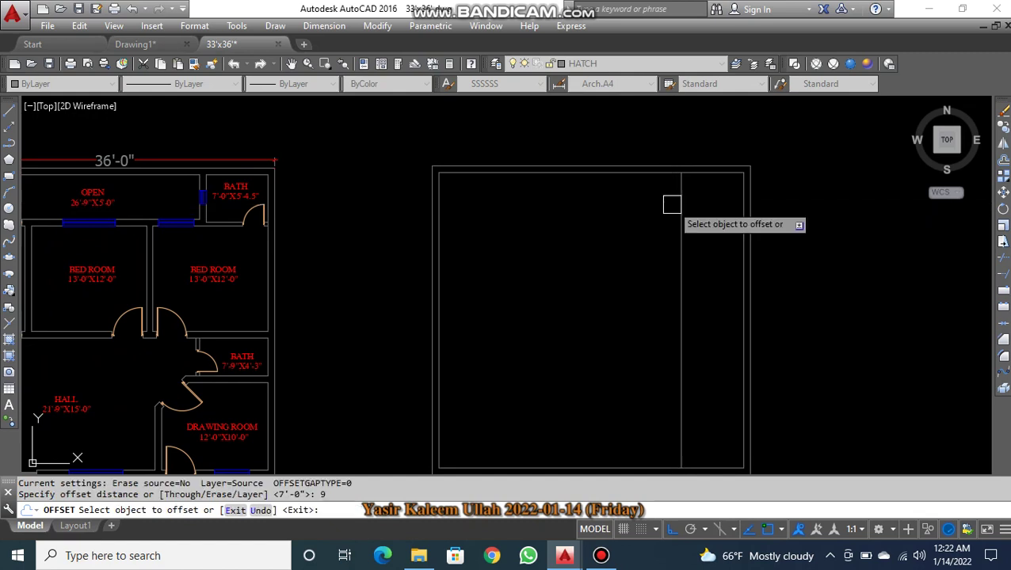
left_click(690, 203)
left_click(661, 214)
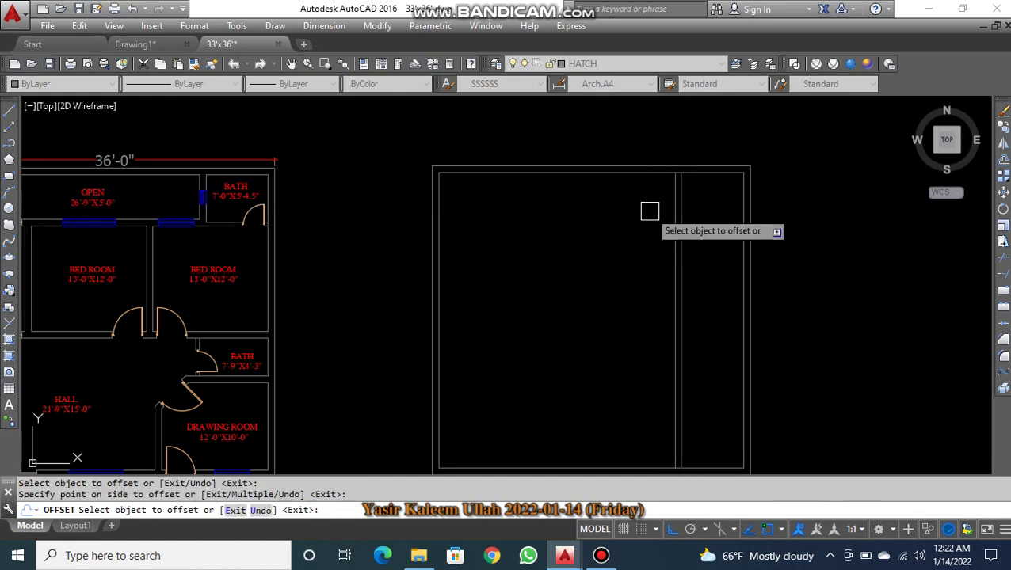
key("Escape")
- Examine the depth of the northeast bath in the reference plan and compare it with the new plan's bath corner
scroll(662, 222, "up", 5)
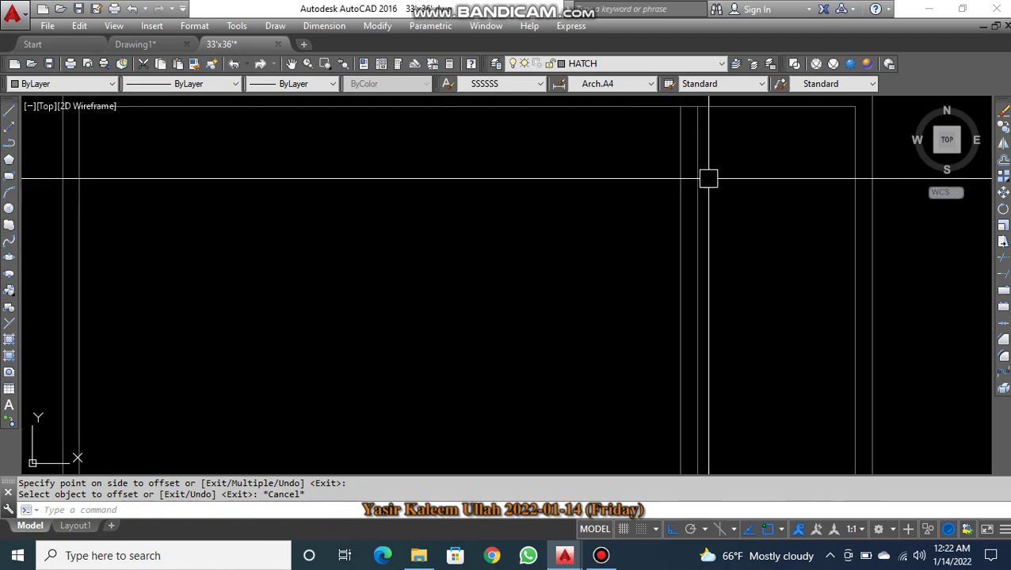
scroll(708, 178, "down", 5)
middle_click_drag(706, 197, 713, 202)
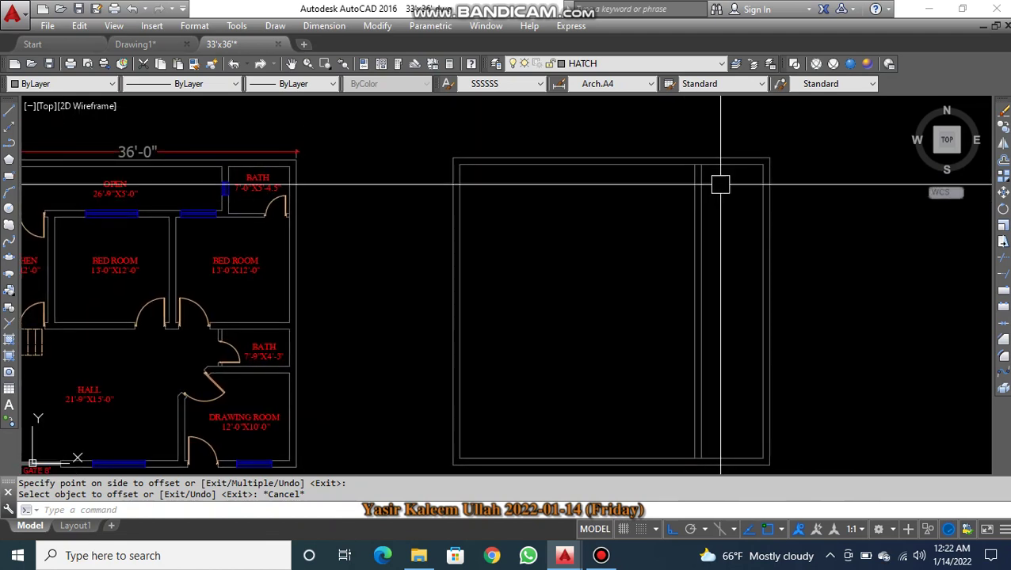
scroll(713, 184, "up", 3)
scroll(704, 188, "down", 3)
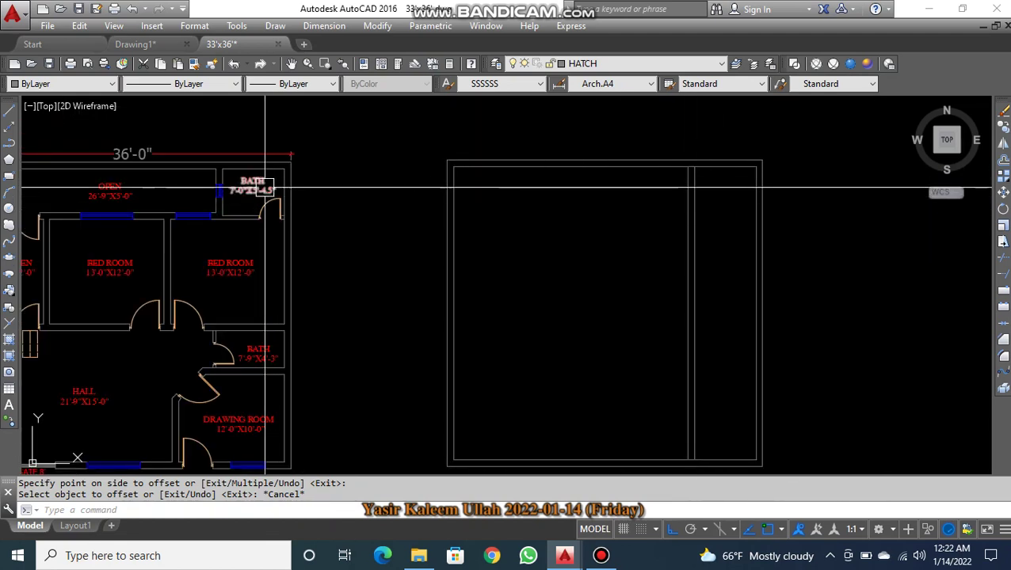
scroll(267, 191, "up", 3)
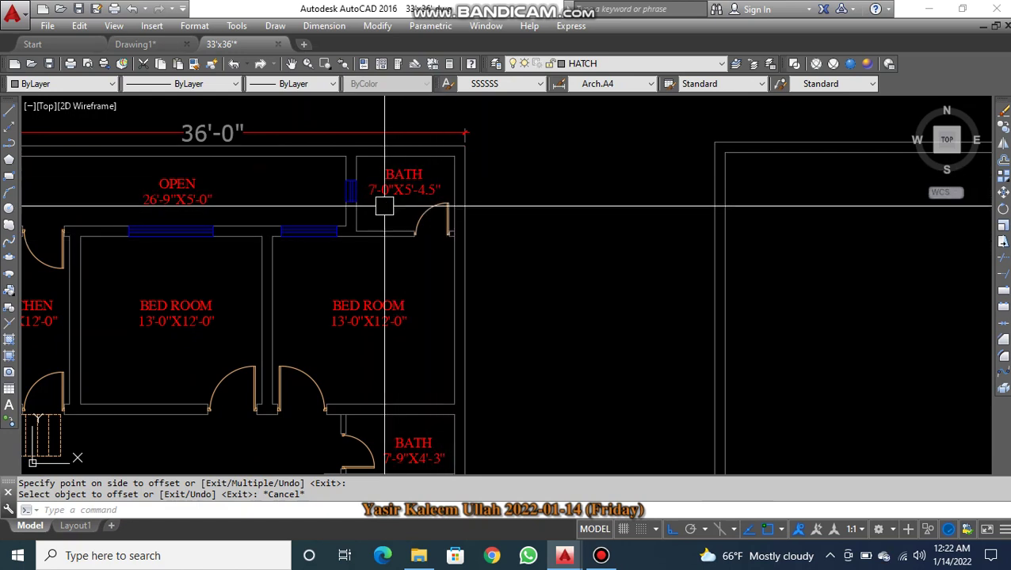
scroll(394, 208, "up", 4)
middle_click_drag(420, 205, 436, 296)
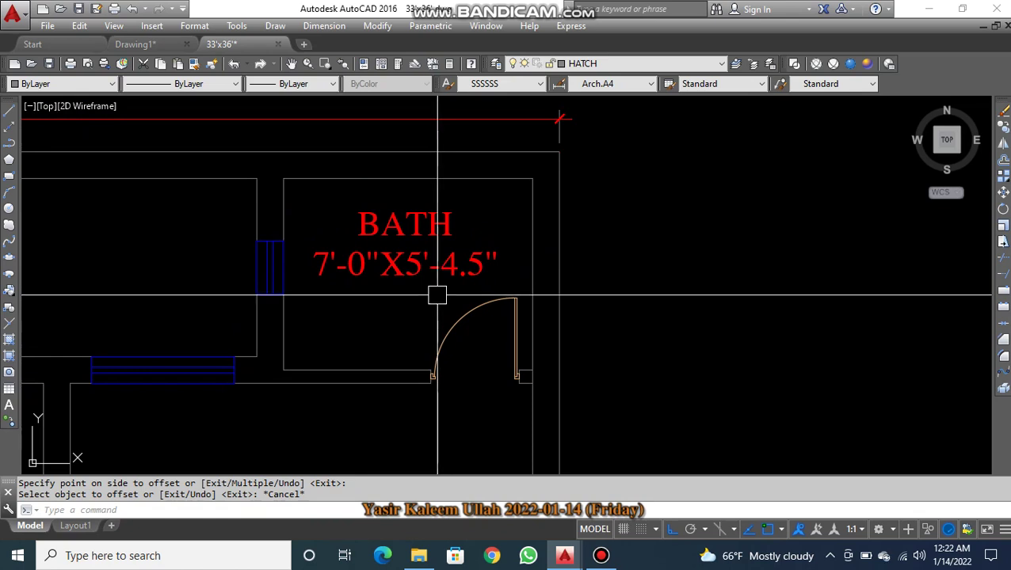
scroll(436, 296, "down", 3)
mouse_move(473, 273)
middle_mouse_down()
mouse_move(234, 269)
mouse_move(383, 271)
middle_mouse_up()
scroll(391, 261, "down", 2)
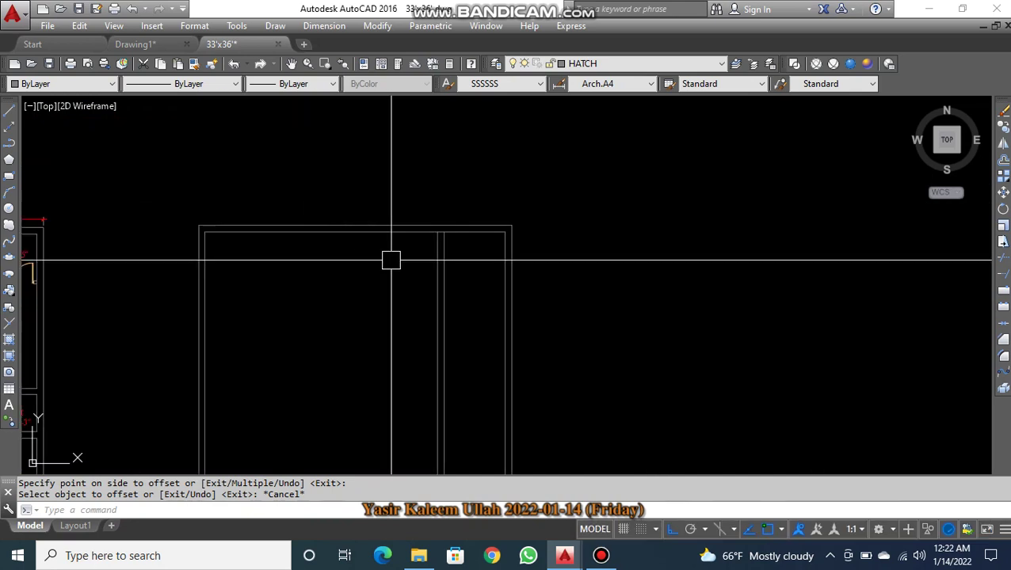
- Offset the inner line of the new plan's north wall 5'4.5" to the south for the northeast bath's depth
scroll(430, 250, "up", 4)
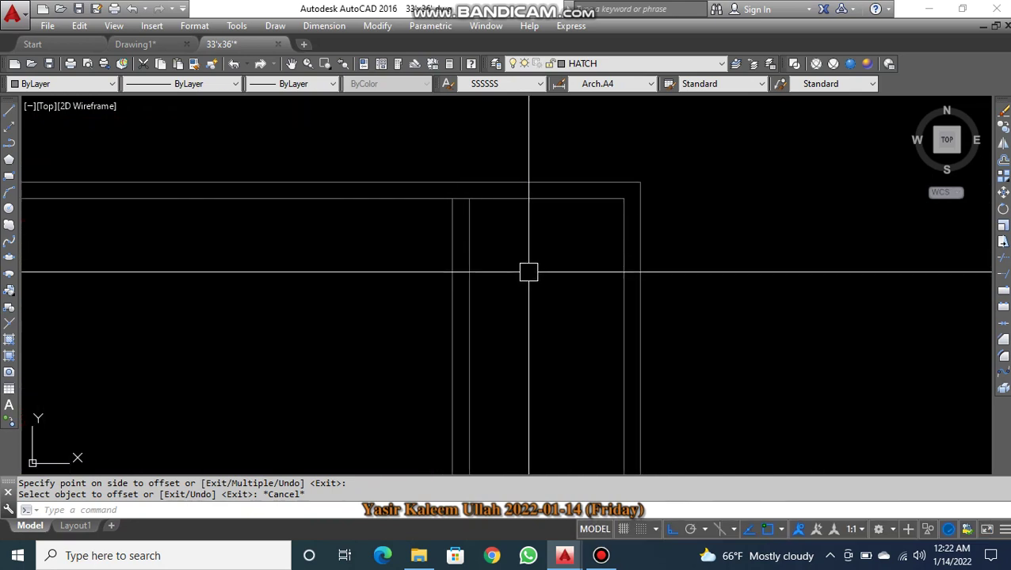
key("Escape")
key("Escape")
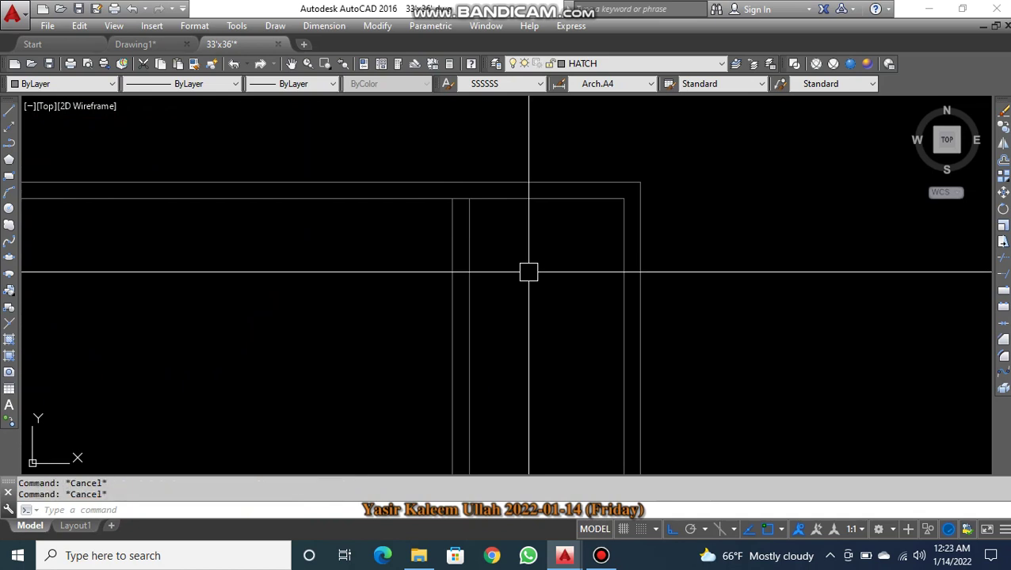
type("O")
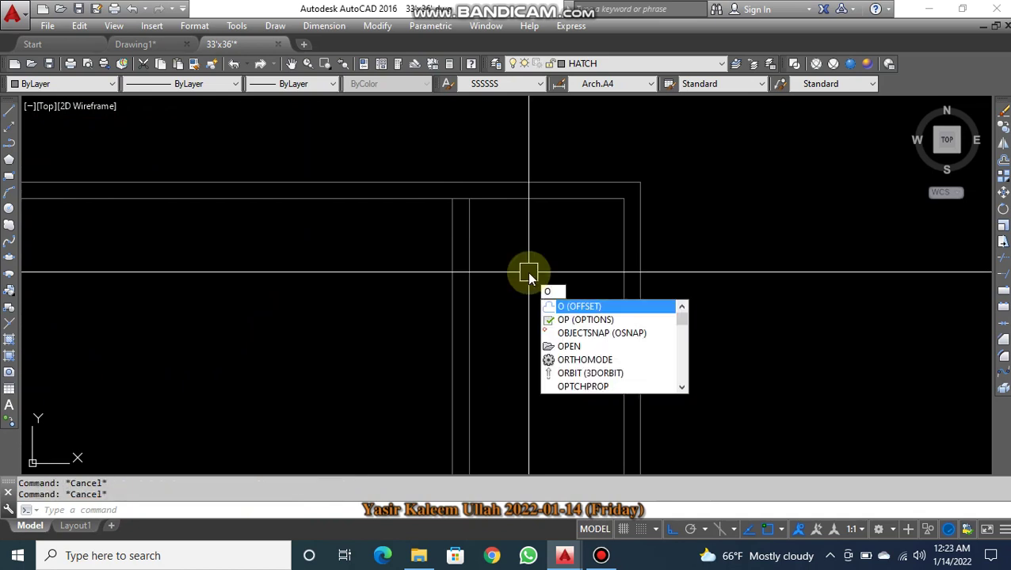
key("Return")
type("5'")
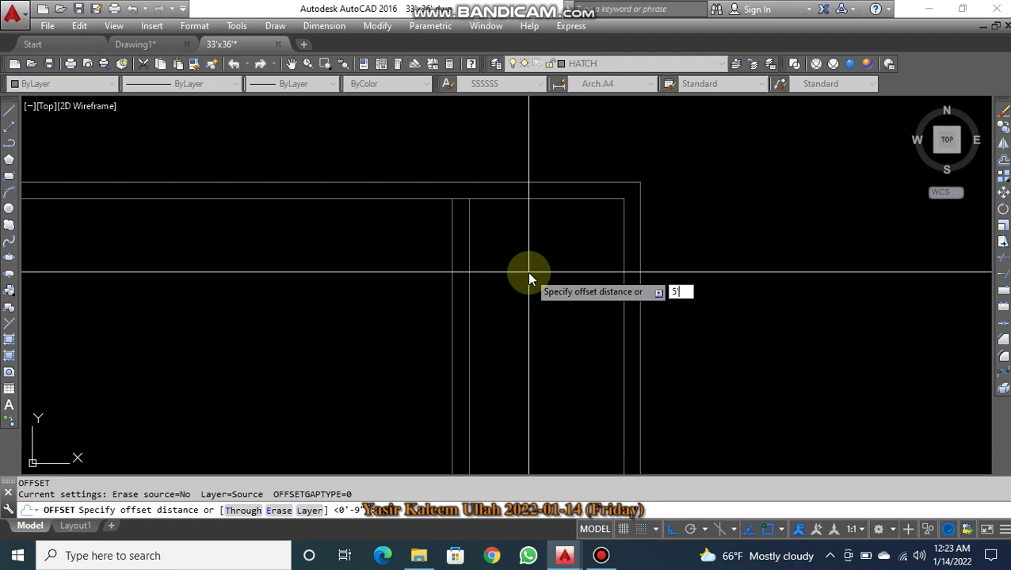
type("4.5")
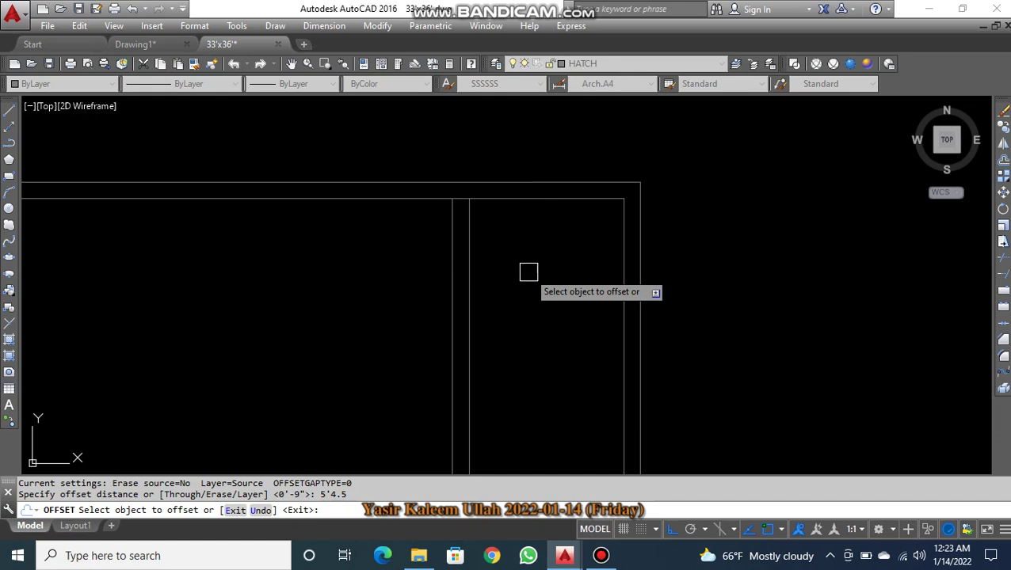
left_click(552, 199)
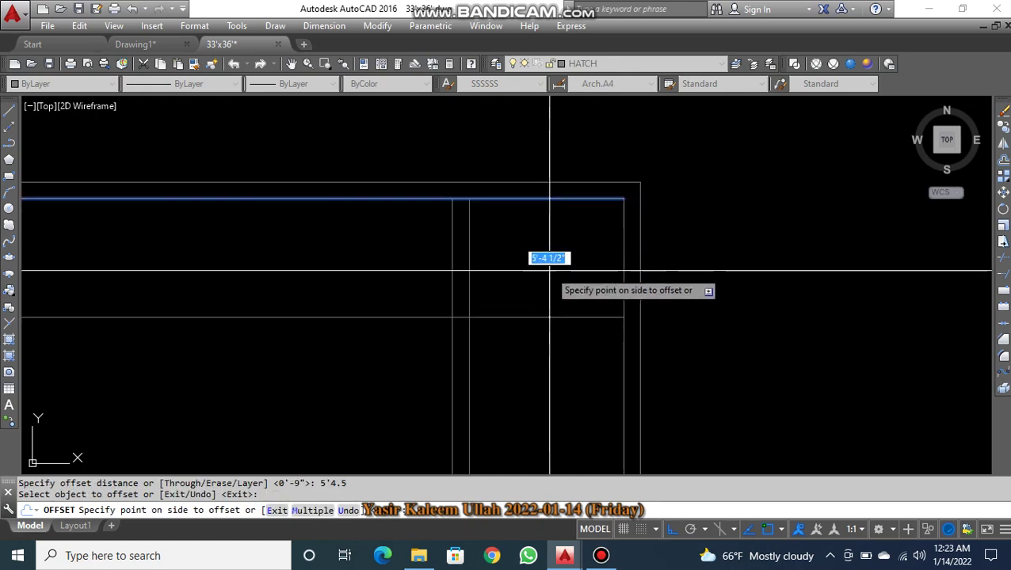
left_click(548, 316)
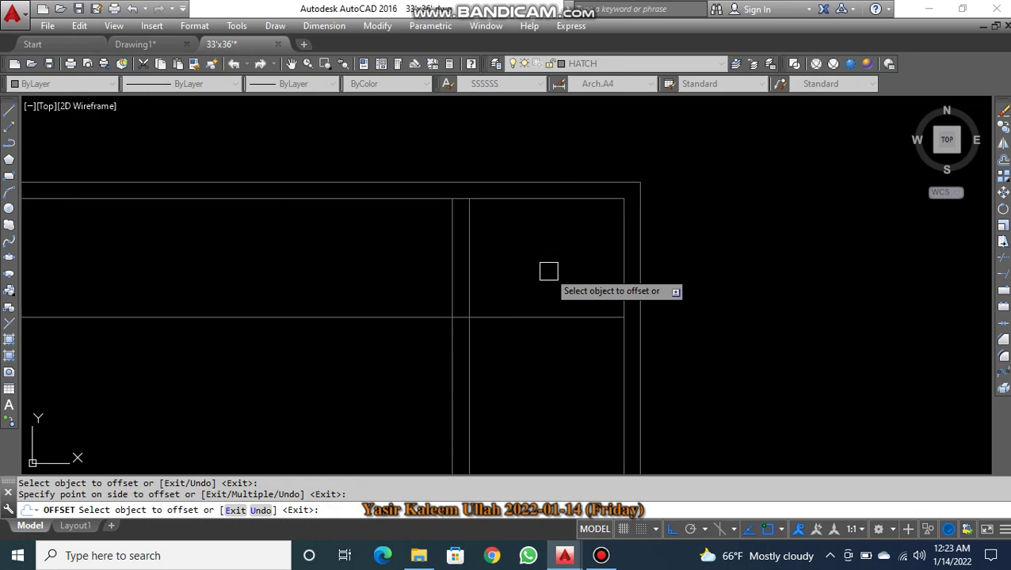
key("Escape")
key("Escape")
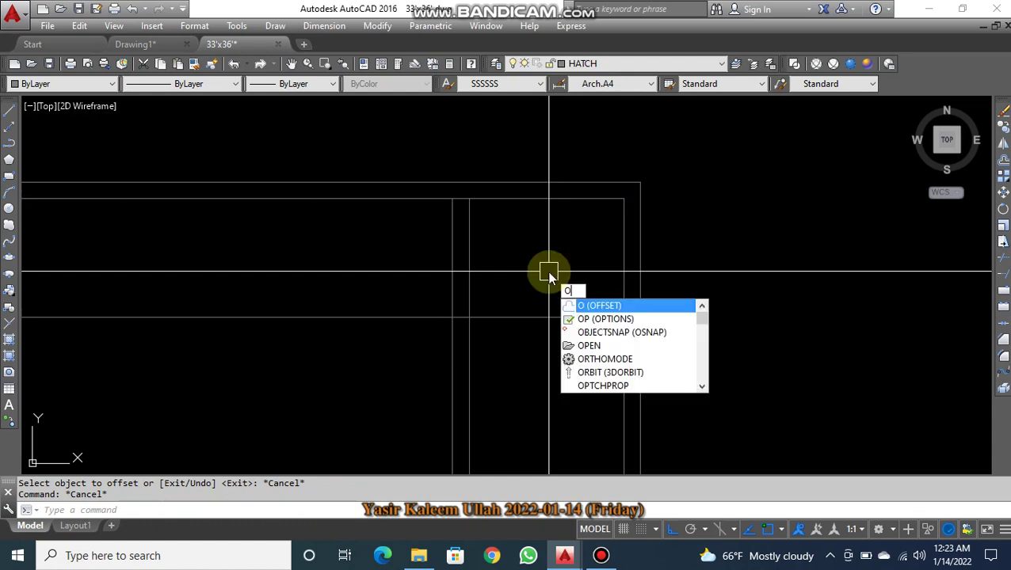
- Offset the new horizontal bath line 9 inches to the south to give the wall its thickness
key("Return")
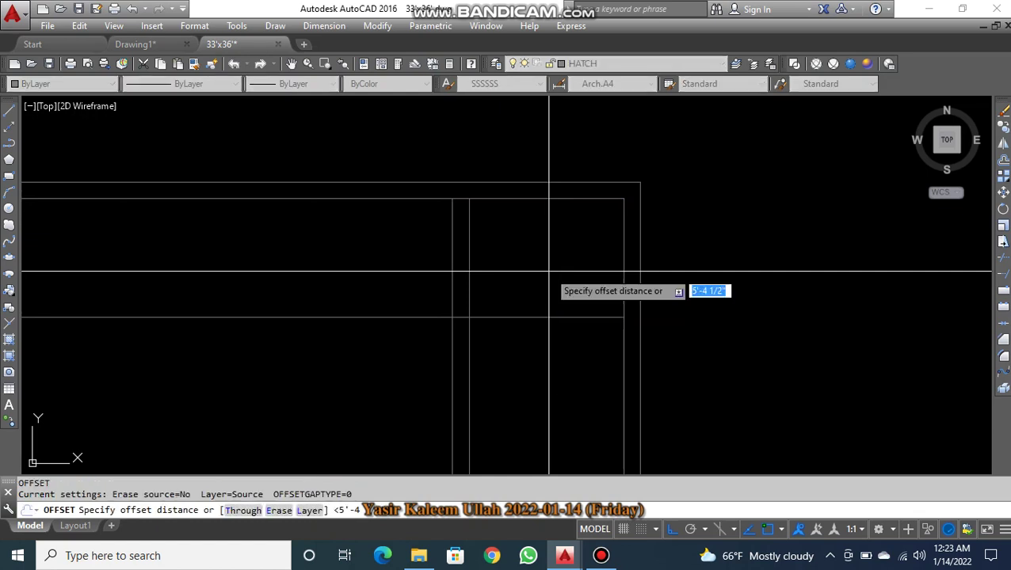
key("Return")
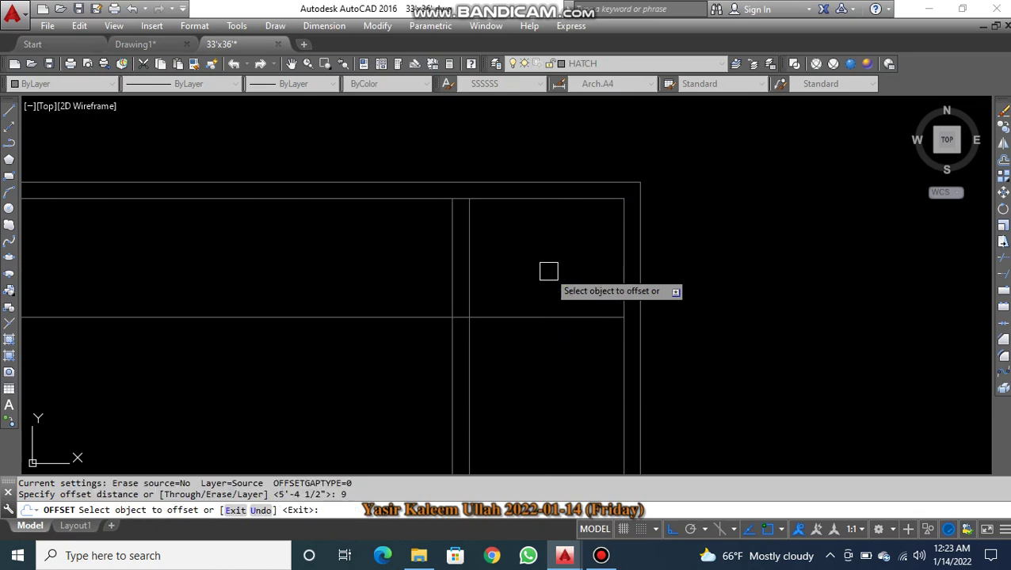
left_click(527, 316)
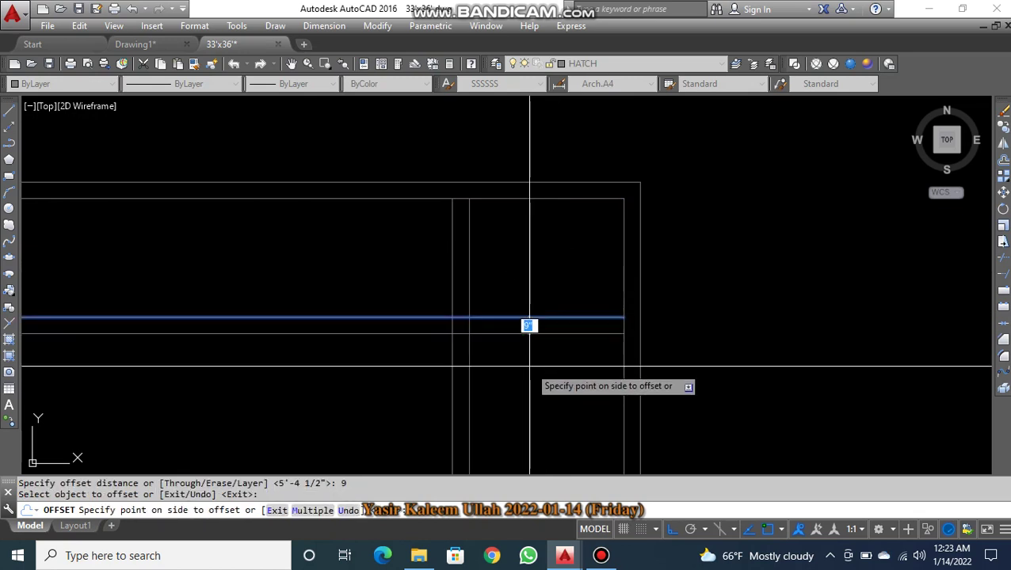
left_click(529, 333)
key("Escape")
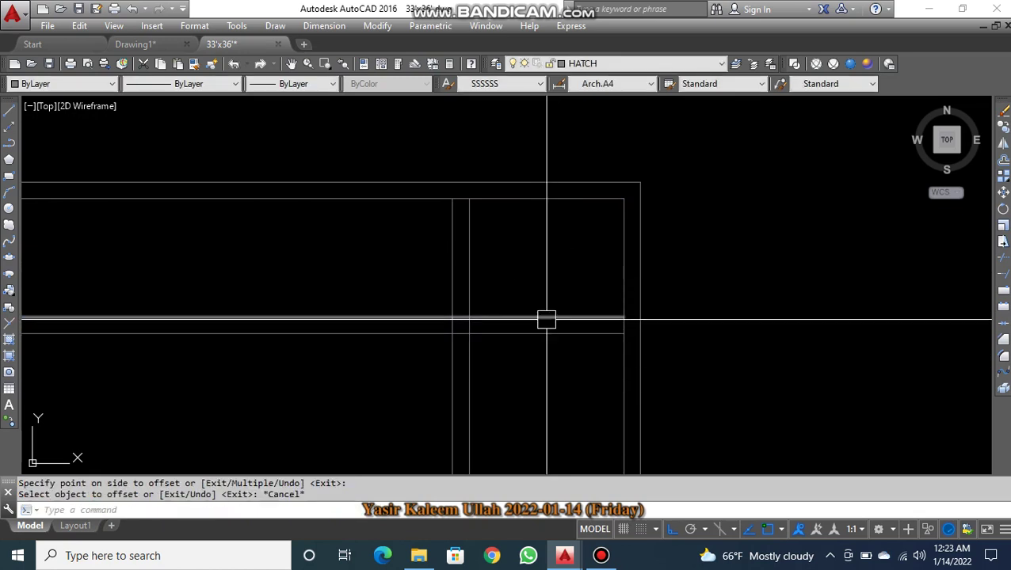
left_click(546, 317)
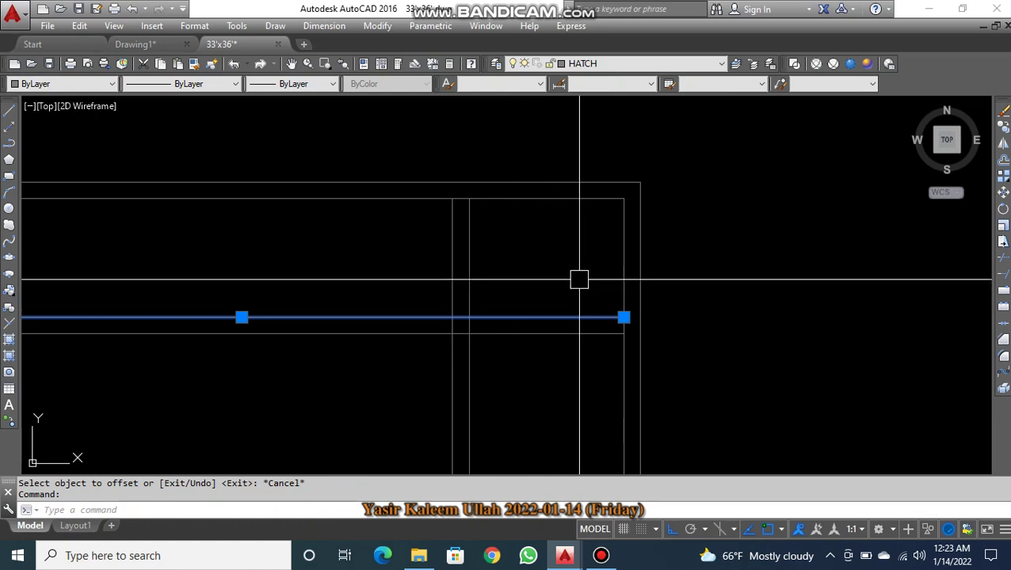
key("Escape")
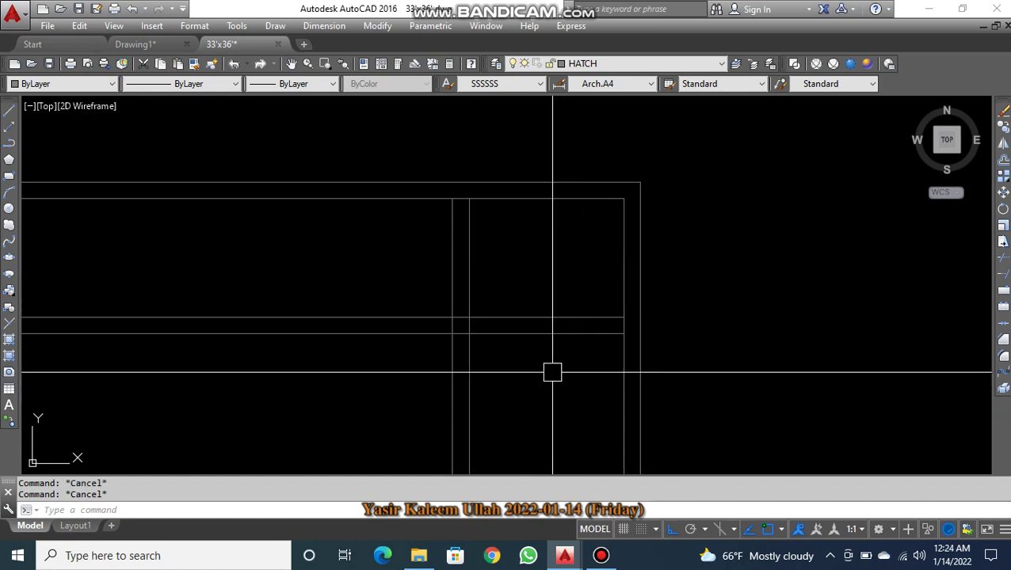
- Examine how the wall below the open area and northeast bath runs in the reference plan, and compare it with the new plan
scroll(553, 375, "down", 3)
middle_click_drag(514, 374, 709, 305)
scroll(334, 265, "up", 3)
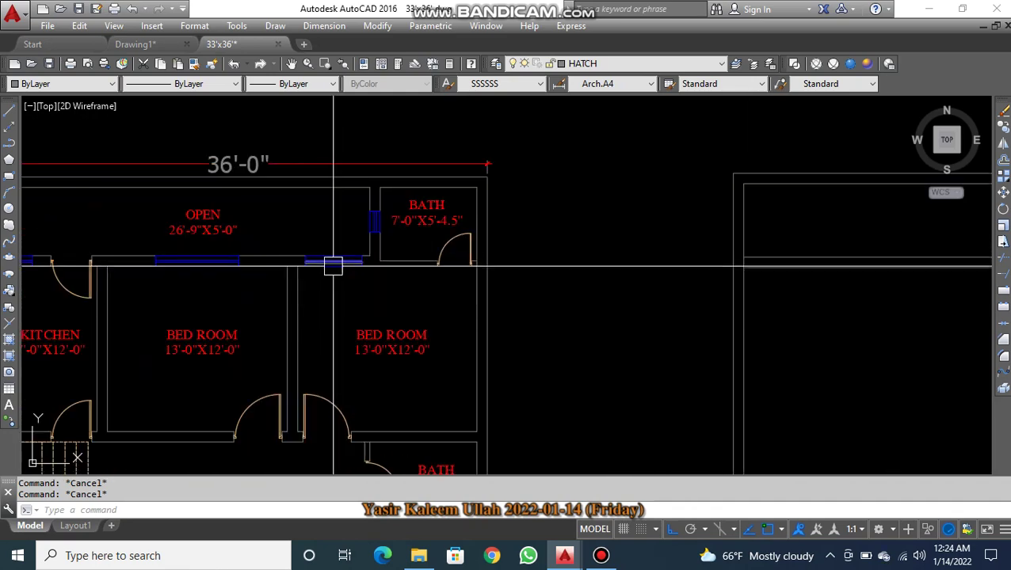
middle_click_drag(335, 265, 417, 237)
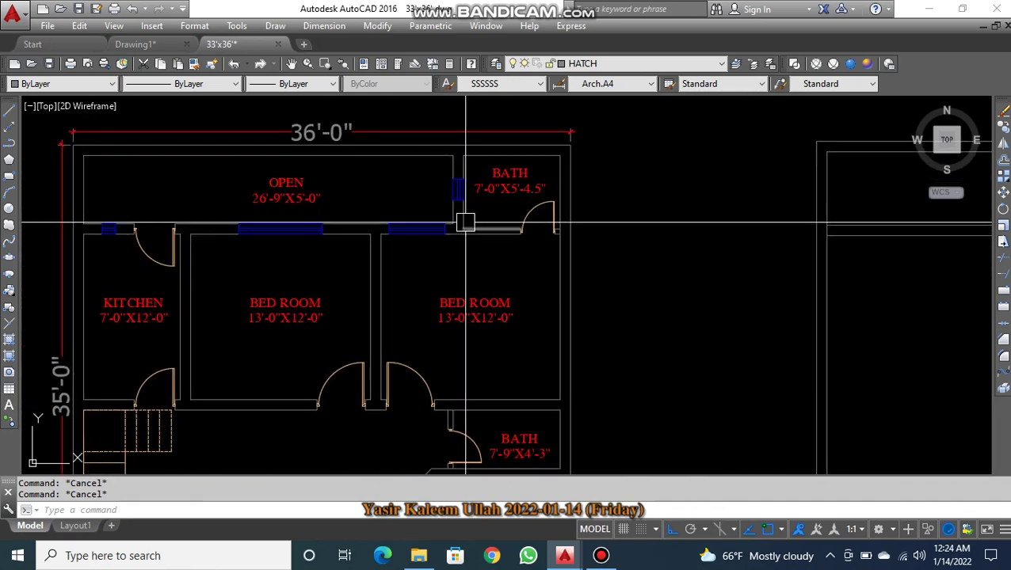
scroll(464, 213, "up", 2)
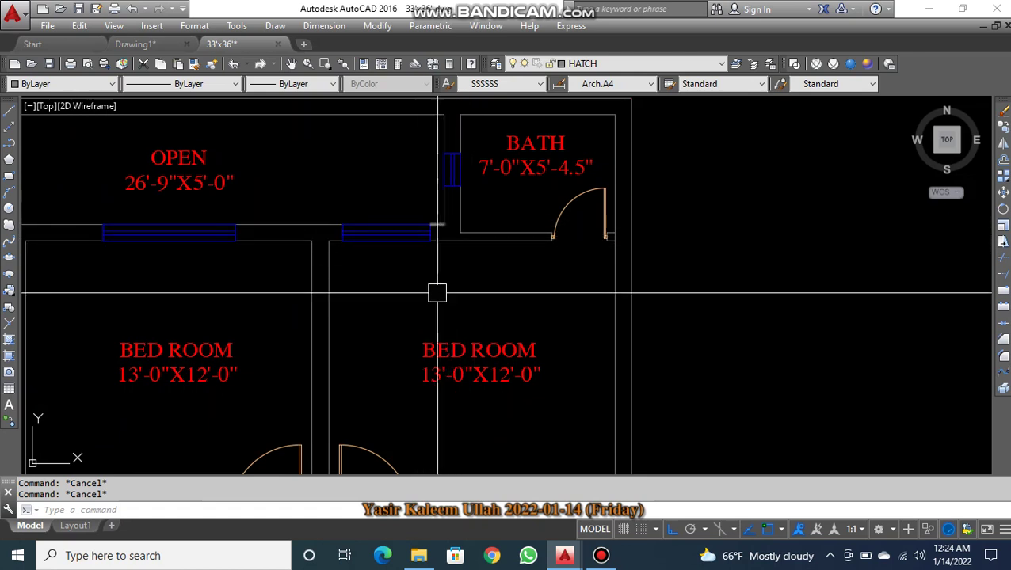
scroll(453, 226, "down", 4)
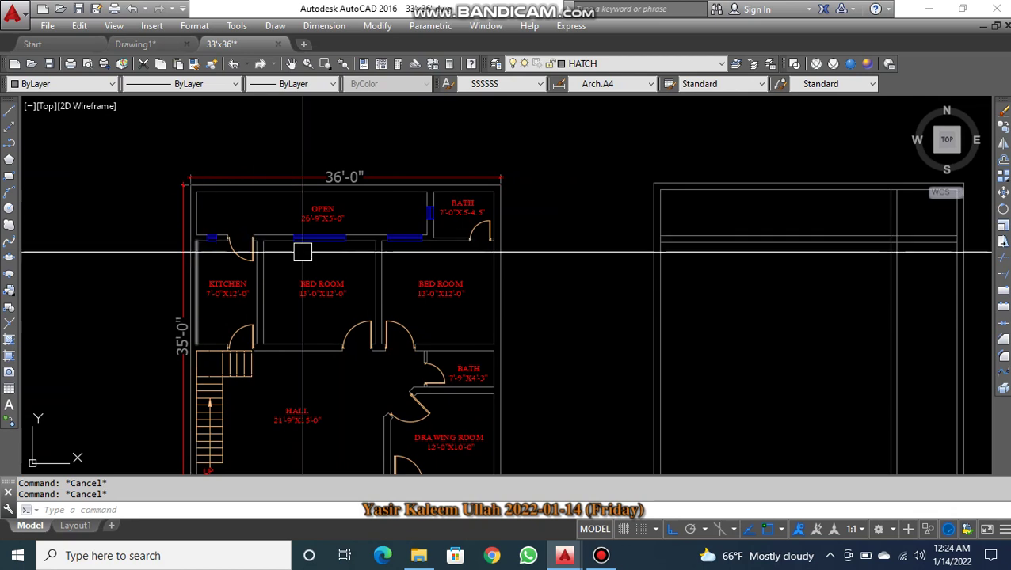
middle_click_drag(507, 259, 349, 259)
scroll(726, 250, "up", 5)
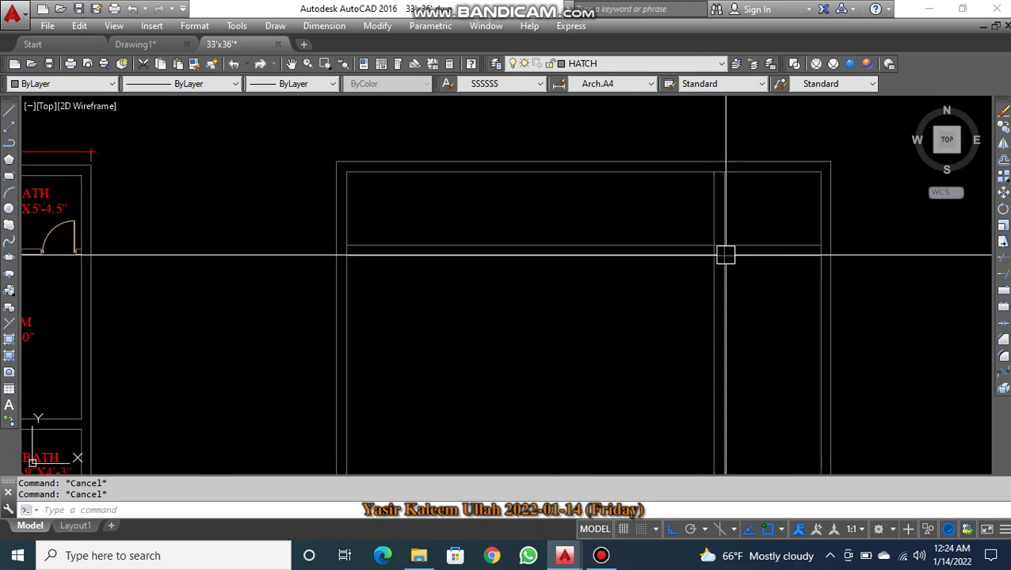
left_click(759, 192)
left_click(628, 218)
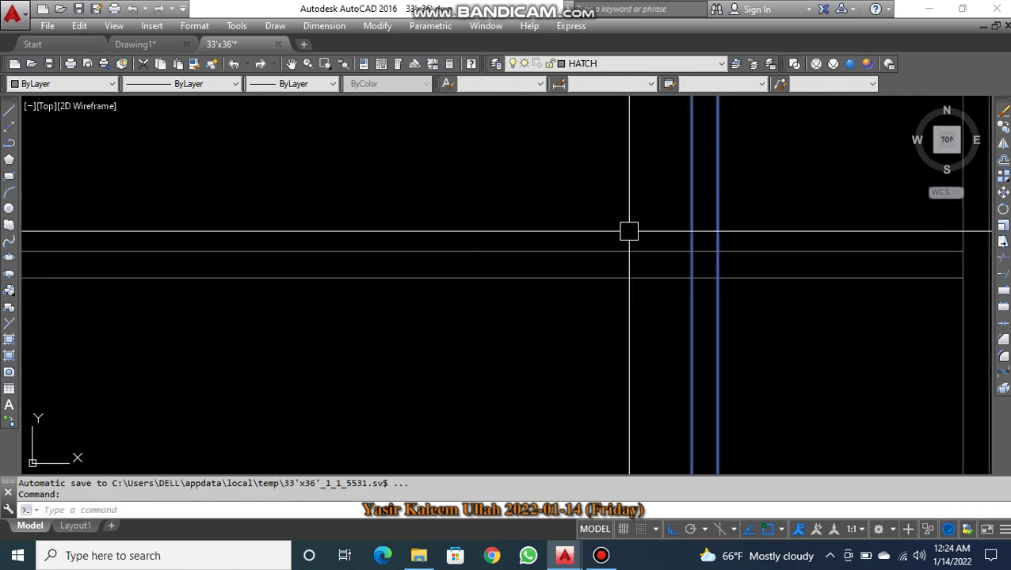
scroll(639, 244, "down", 2)
key("Escape")
left_click(705, 243)
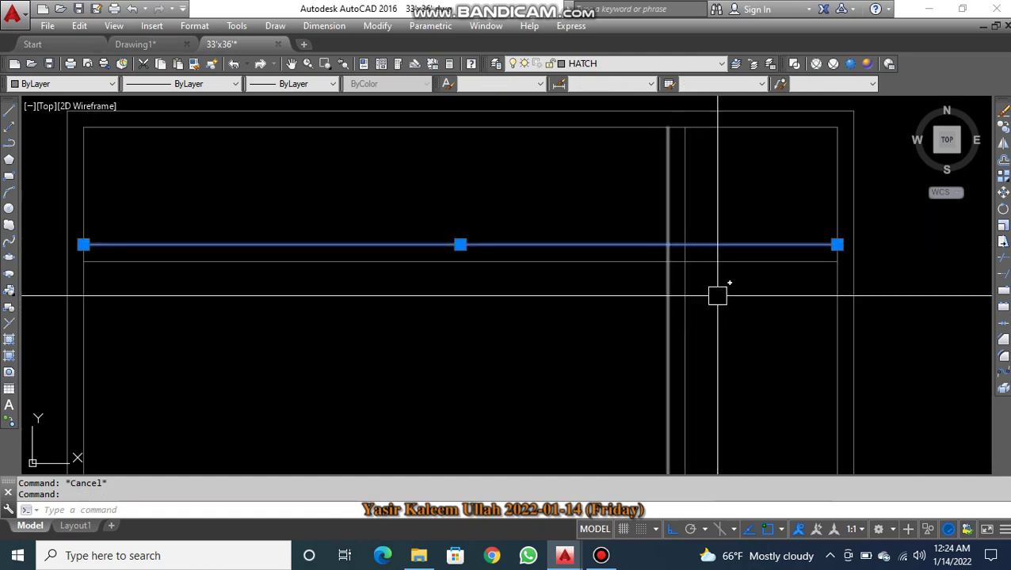
middle_click_drag(714, 322, 689, 320)
key("Escape")
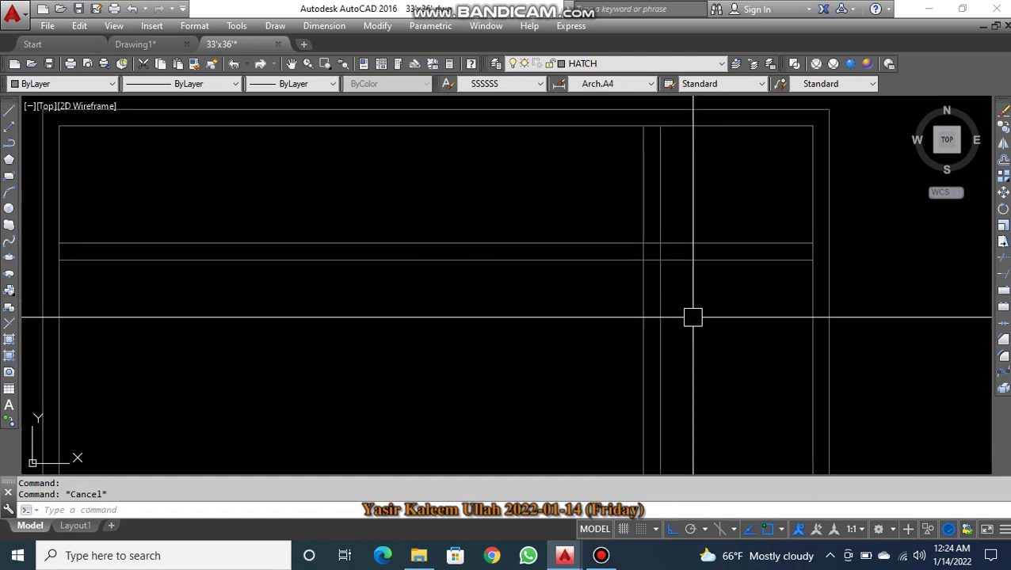
- Trim both vertical bath wall lines below the upper line of the new horizontal wall
type("ts or")
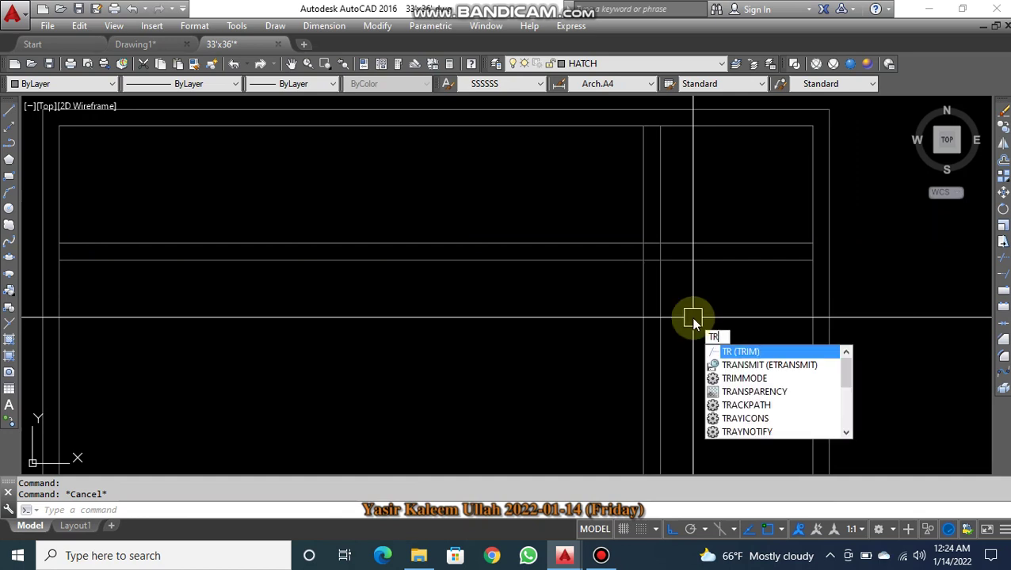
key("Return")
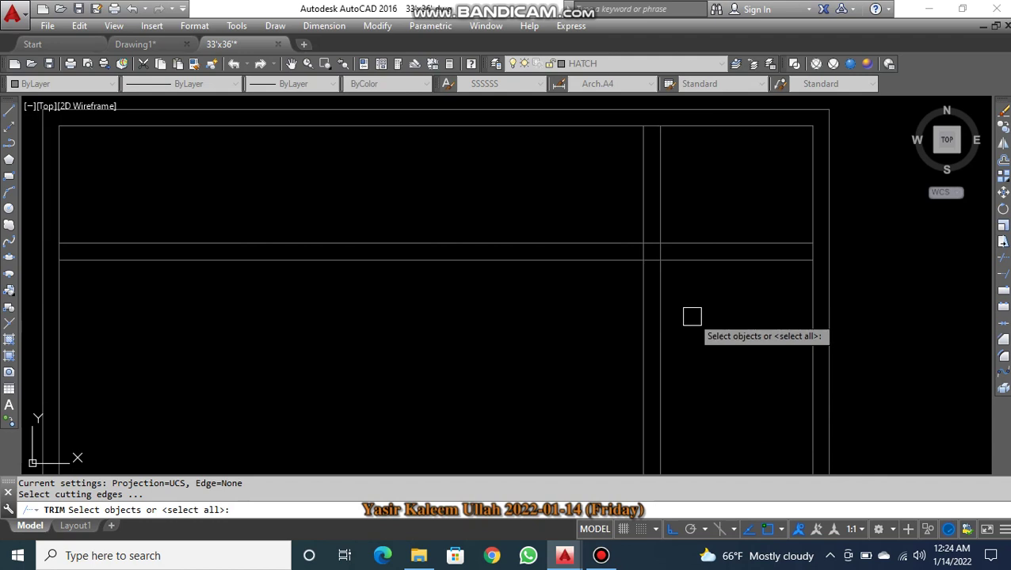
left_click(690, 244)
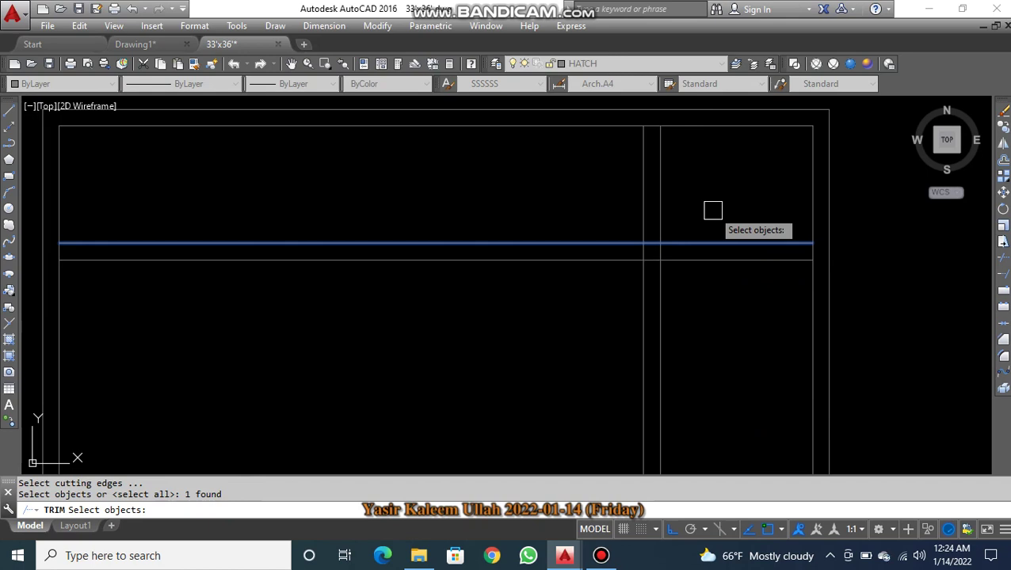
key("Return")
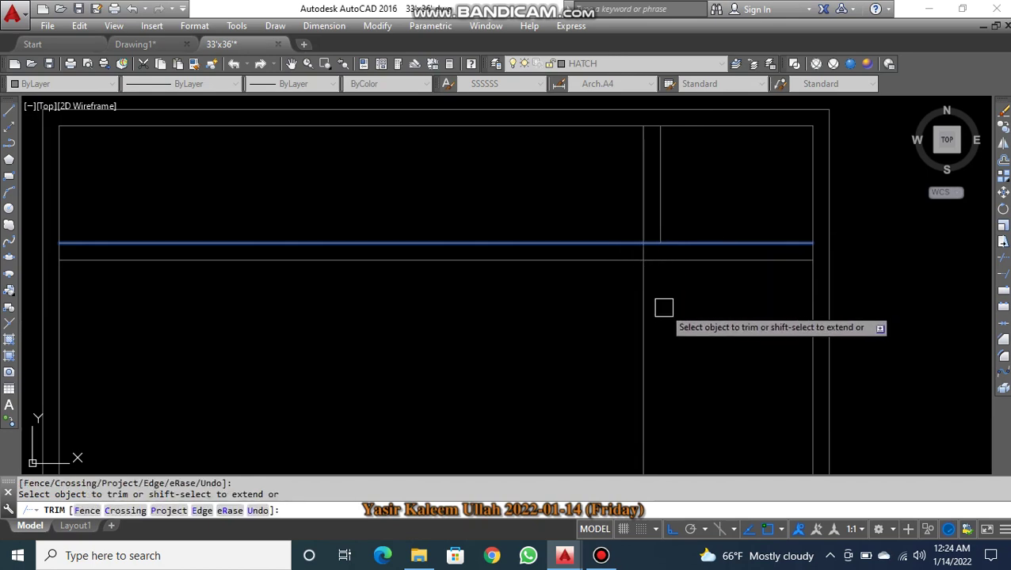
key("Escape")
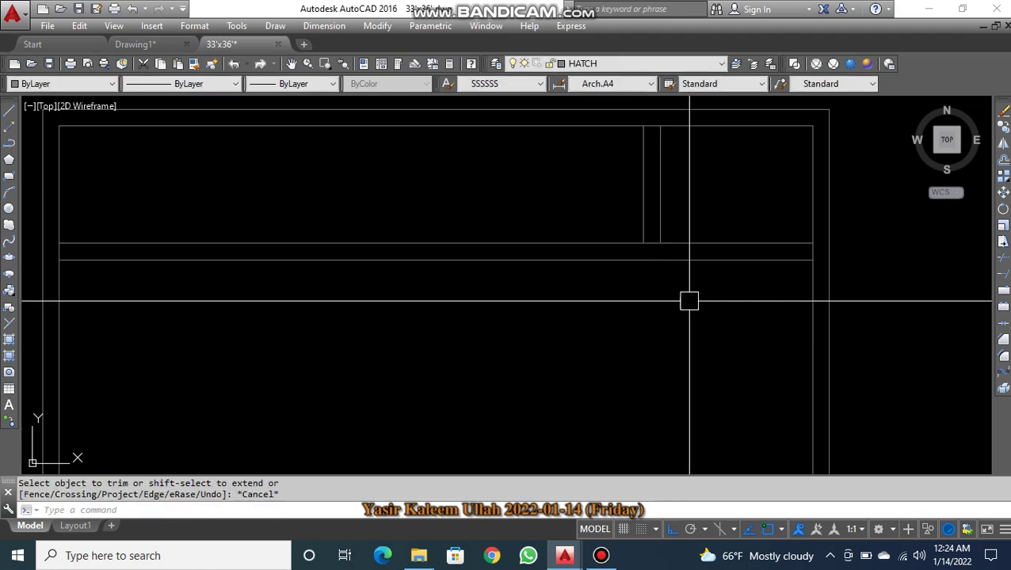
- Examine the junction of the bath's west wall with the horizontal wall in the reference plan and compare it with the new plan
scroll(662, 249, "down", 5)
scroll(253, 192, "up", 4)
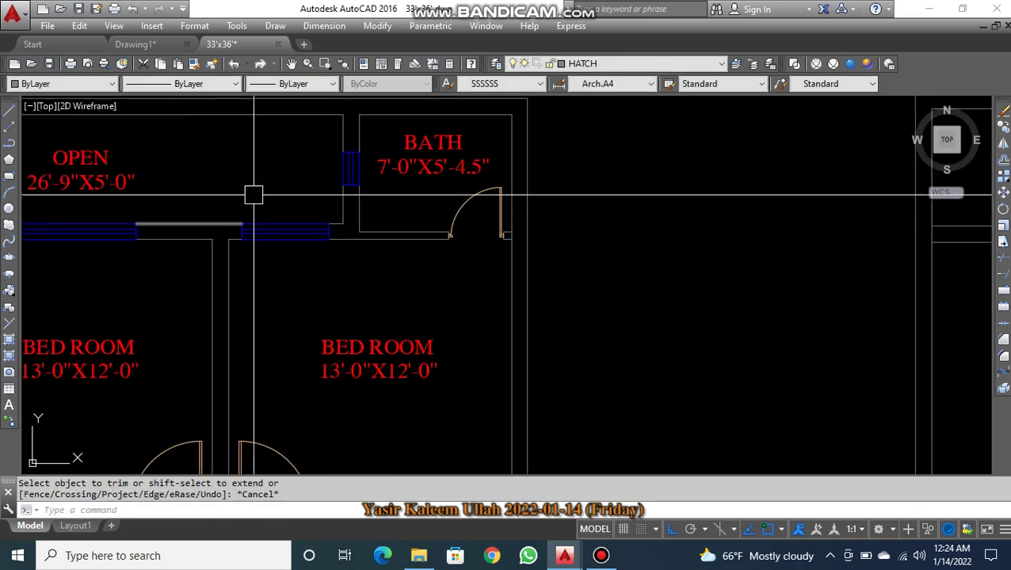
scroll(363, 194, "up", 2)
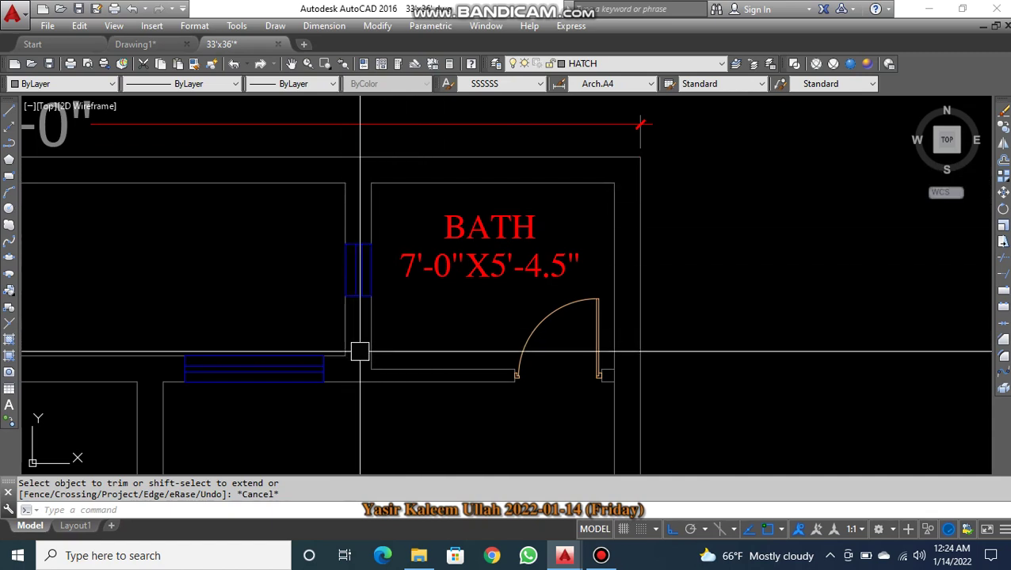
scroll(424, 343, "down", 2)
middle_click_drag(600, 364, 374, 323)
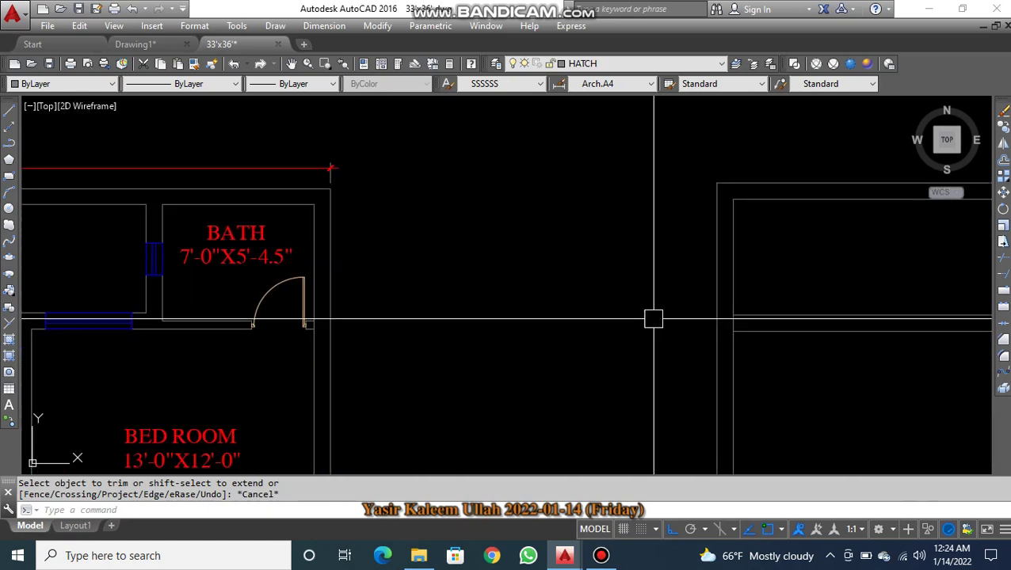
middle_click_drag(652, 317, 596, 289)
scroll(684, 300, "down", 2)
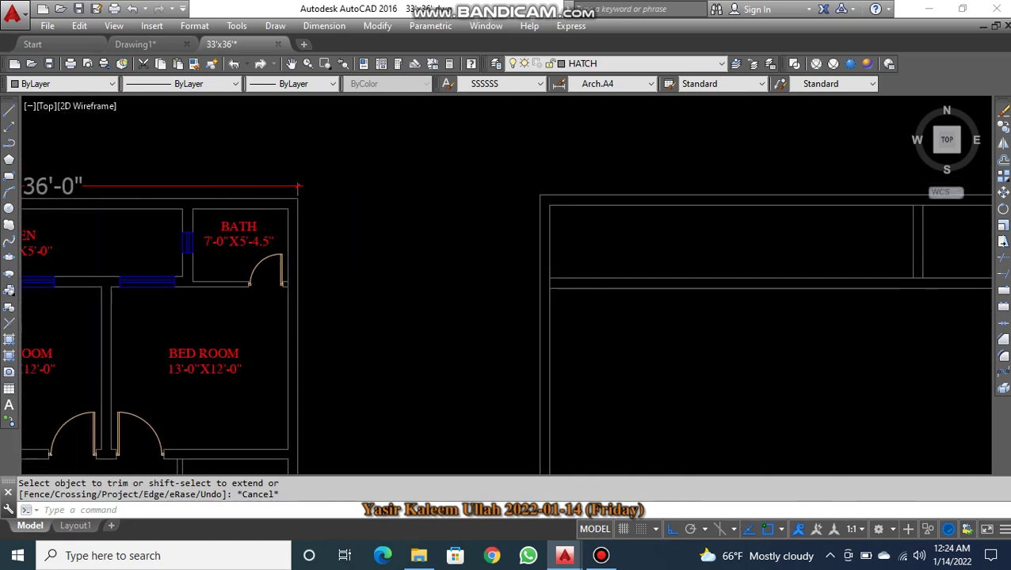
mouse_move(725, 298)
middle_mouse_down()
mouse_move(507, 297)
mouse_move(740, 298)
mouse_move(577, 318)
middle_mouse_up()
scroll(830, 279, "up", 2)
middle_click_drag(830, 280, 648, 295)
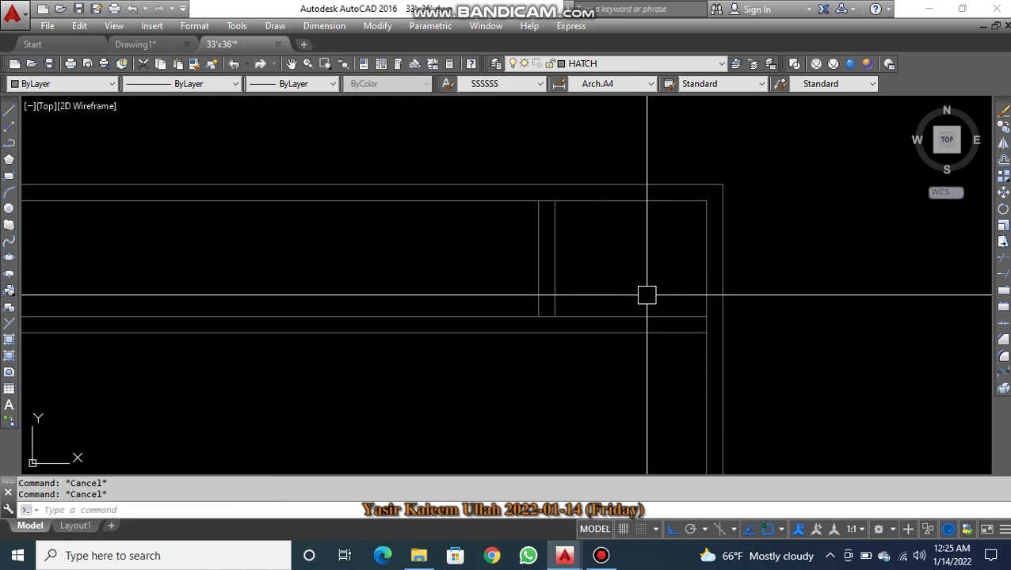
- Trim the horizontal wall's upper line between the two vertical bath wall lines to open the wall junction
type("tr")
key("Return")
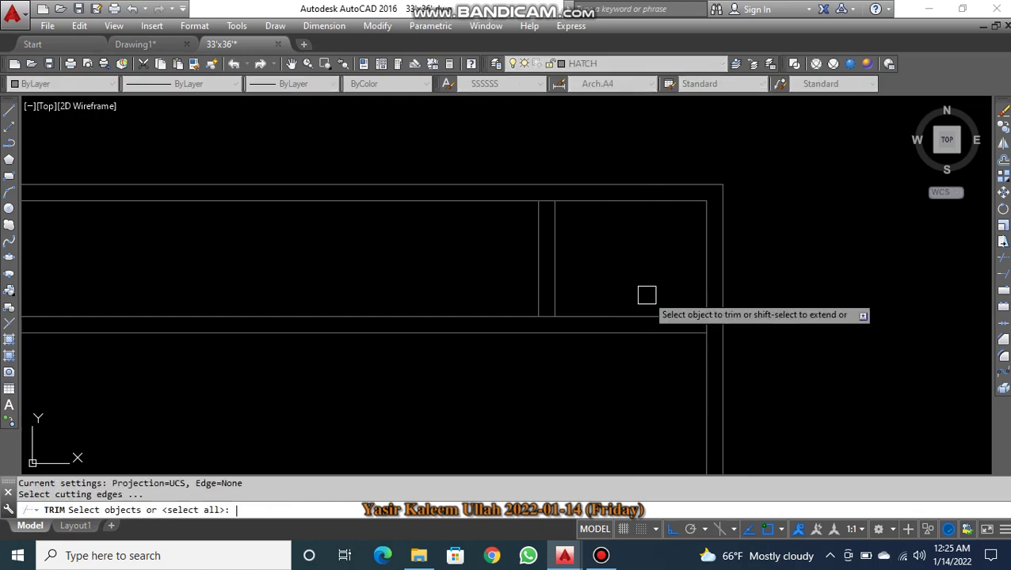
key("Return")
scroll(570, 205, "up", 3)
scroll(555, 238, "down", 2)
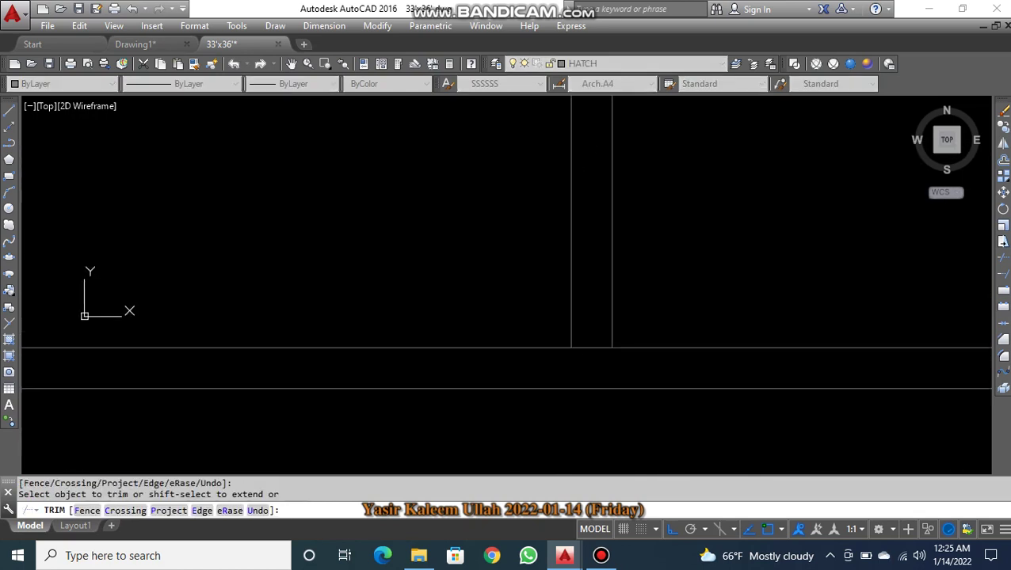
scroll(598, 327, "up", 2)
key("Escape")
middle_click_drag(595, 341, 737, 361)
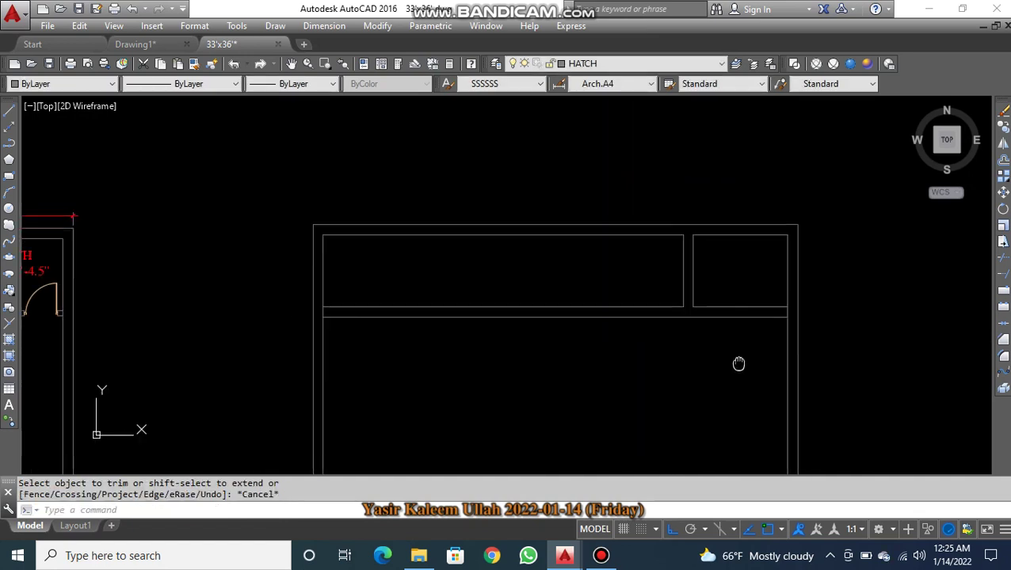
- Examine the wall below the open area and northeast bath in the reference plan and compare it with the new plan
scroll(618, 333, "down", 3)
mouse_move(618, 333)
middle_mouse_down()
mouse_move(324, 305)
mouse_move(419, 296)
middle_mouse_up()
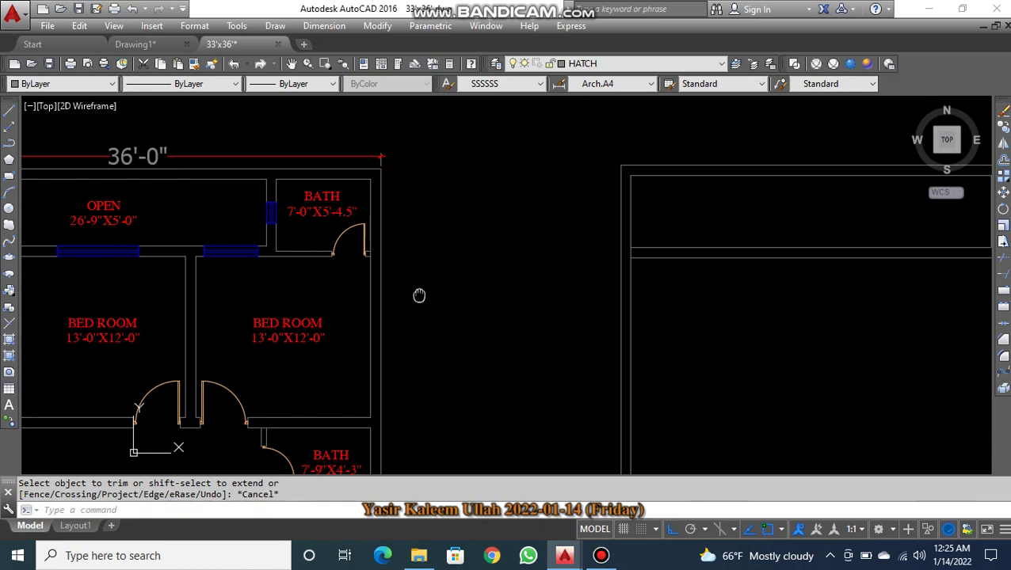
key("Escape")
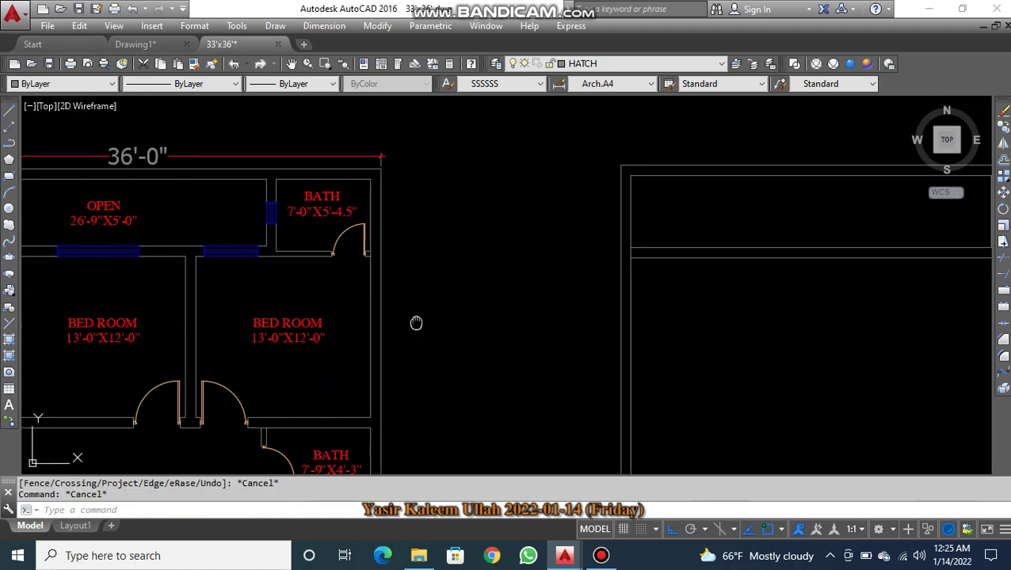
mouse_move(415, 322)
middle_mouse_down()
mouse_move(404, 358)
mouse_move(362, 350)
mouse_move(643, 349)
middle_mouse_up()
scroll(666, 408, "down", 3)
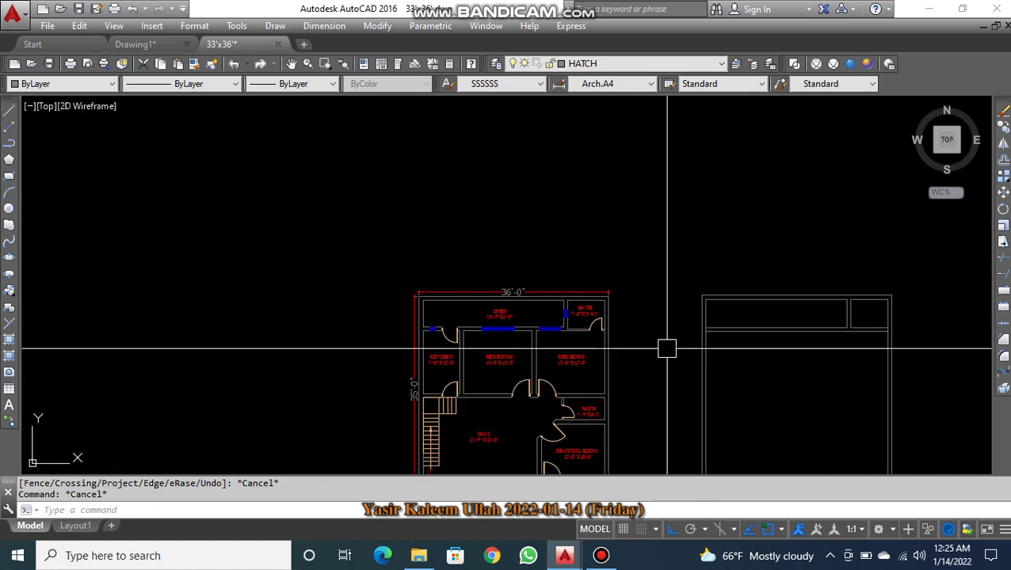
middle_click_drag(666, 408, 554, 404)
scroll(671, 325, "up", 4)
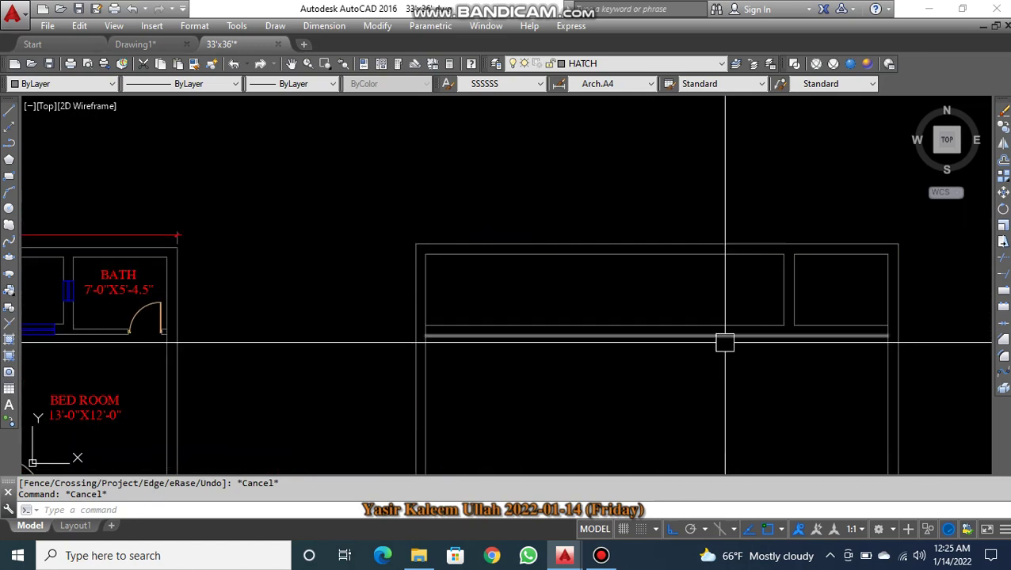
mouse_move(764, 347)
middle_mouse_down()
mouse_move(782, 351)
mouse_move(772, 345)
middle_mouse_up()
middle_click_drag(240, 345, 647, 342)
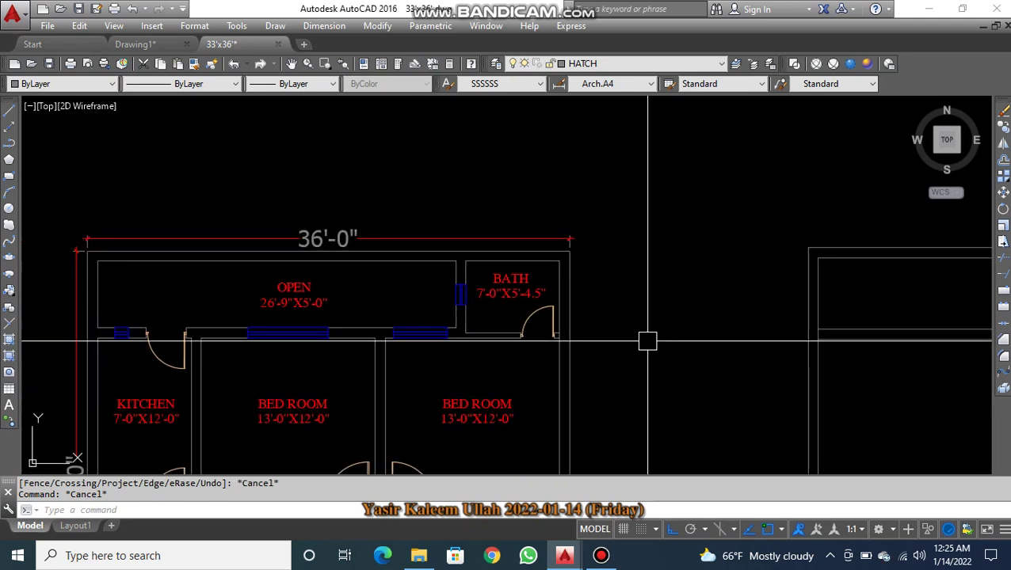
scroll(140, 261, "up", 2)
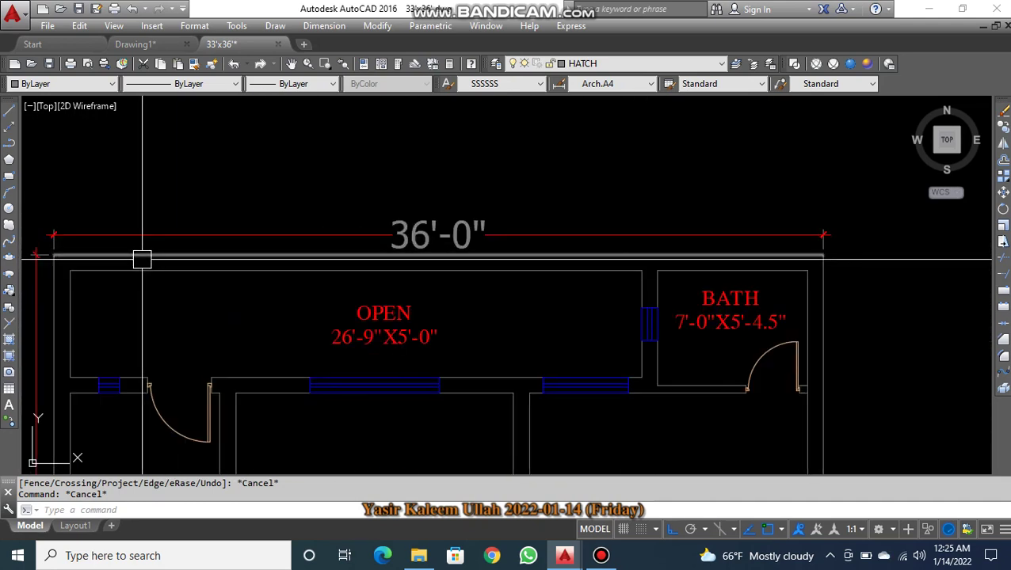
scroll(718, 401, "up", 3)
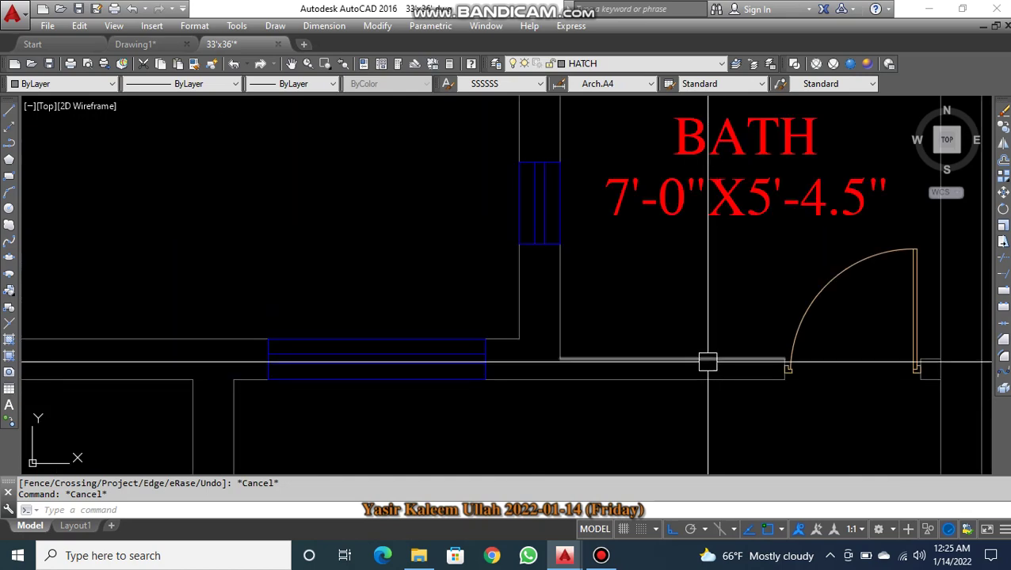
scroll(707, 369, "down", 2)
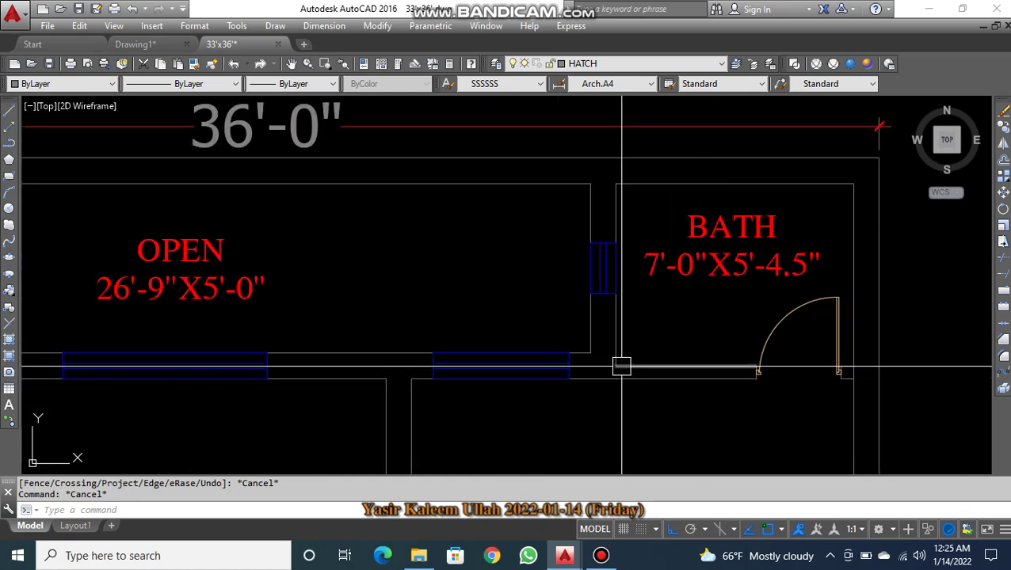
- Measure the thickness of the north exterior wall above the open area in the reference plan with an aligned dimension
type("l")
key("Return")
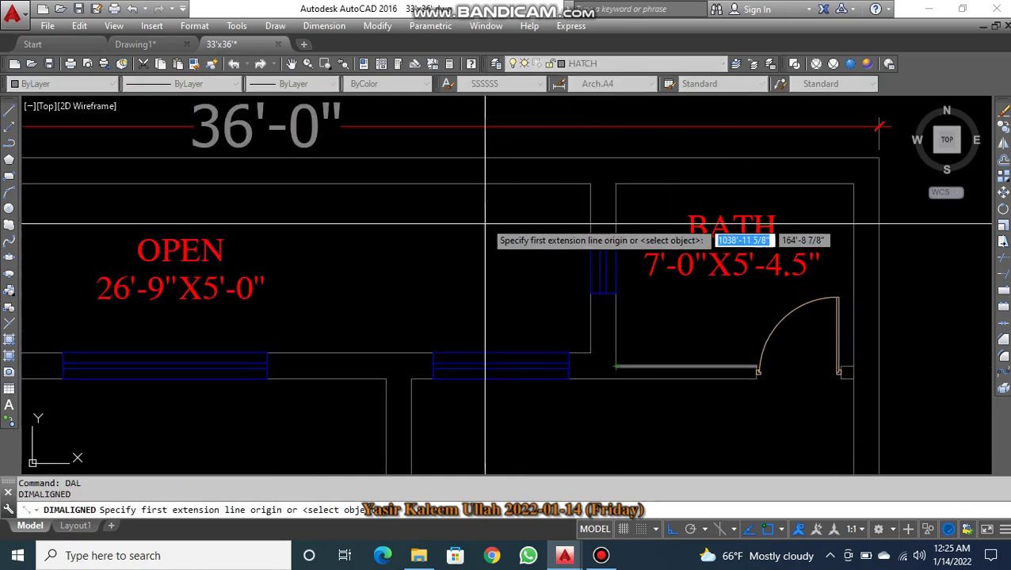
left_click(492, 184)
left_click(495, 162)
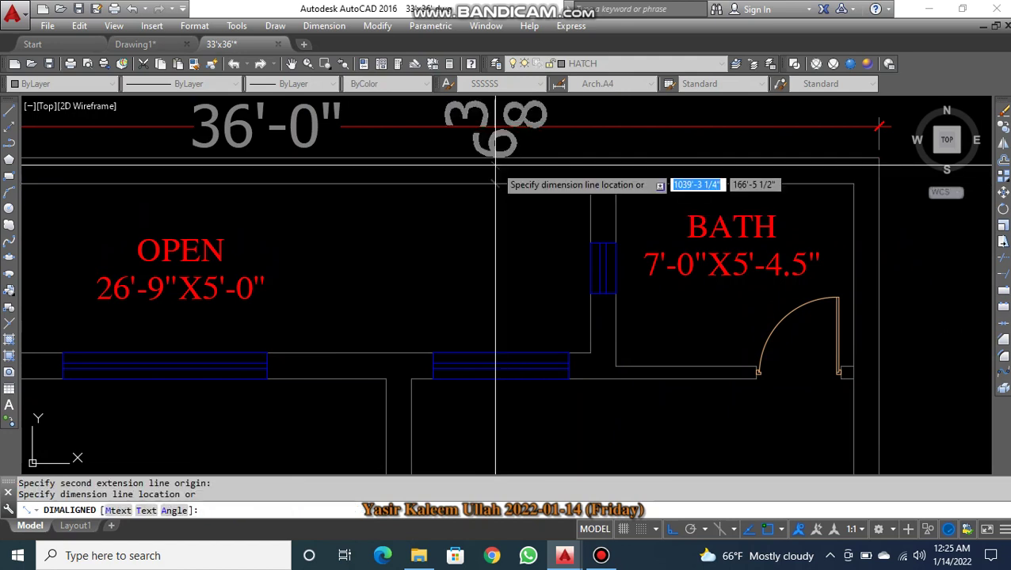
key("Escape")
key("Return")
left_click(489, 184)
left_click(490, 165)
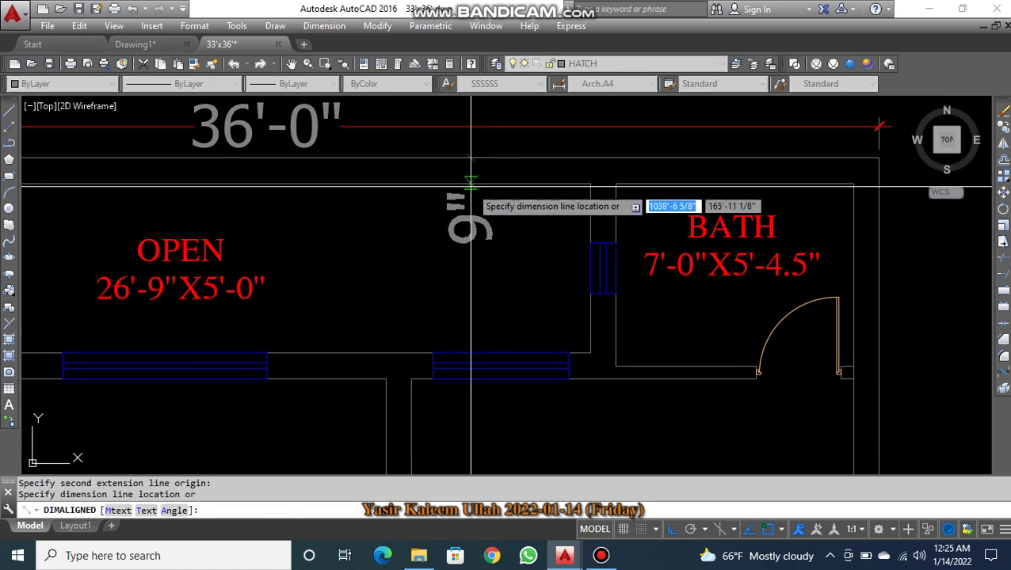
key("Escape")
- Measure the thickness of the northeast bath's south wall in the reference plan
key("Return")
left_click(668, 370)
left_click(654, 379)
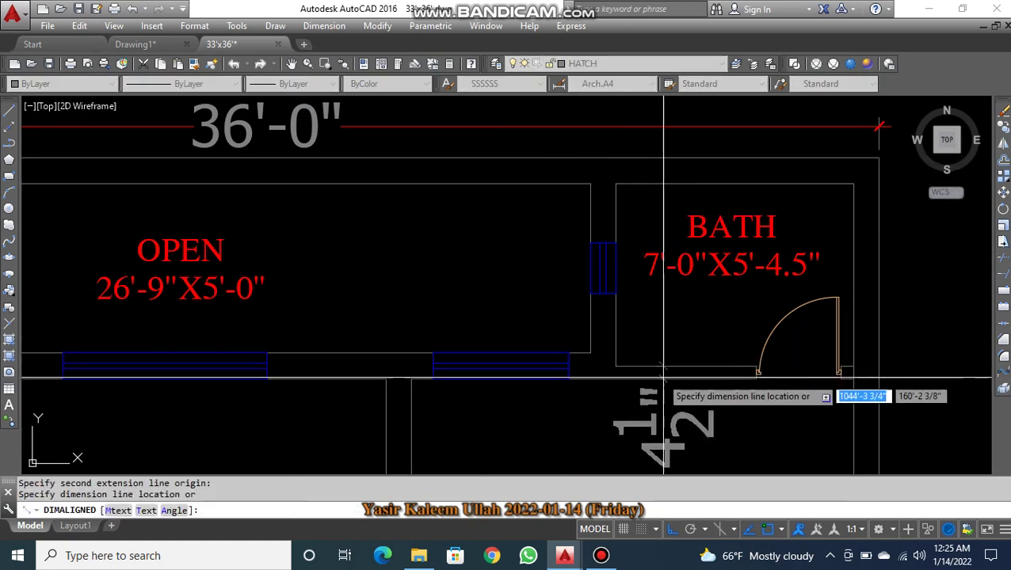
key("Escape")
- Measure the inside depth of the northeast bath in the new plan along its west wall line
scroll(654, 379, "down", 5)
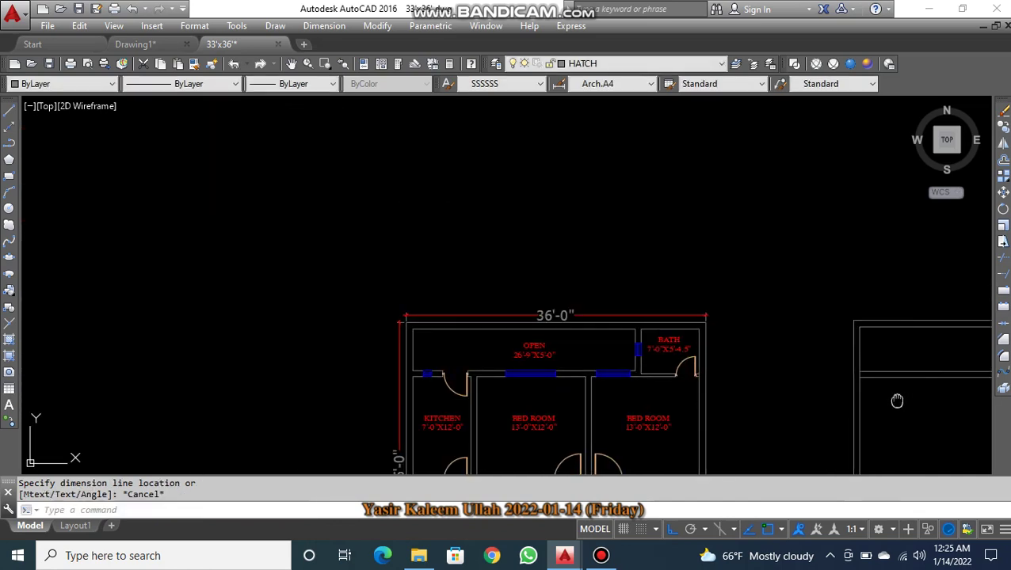
middle_click_drag(983, 332, 631, 314)
scroll(720, 328, "up", 4)
key("Escape")
left_click(645, 298)
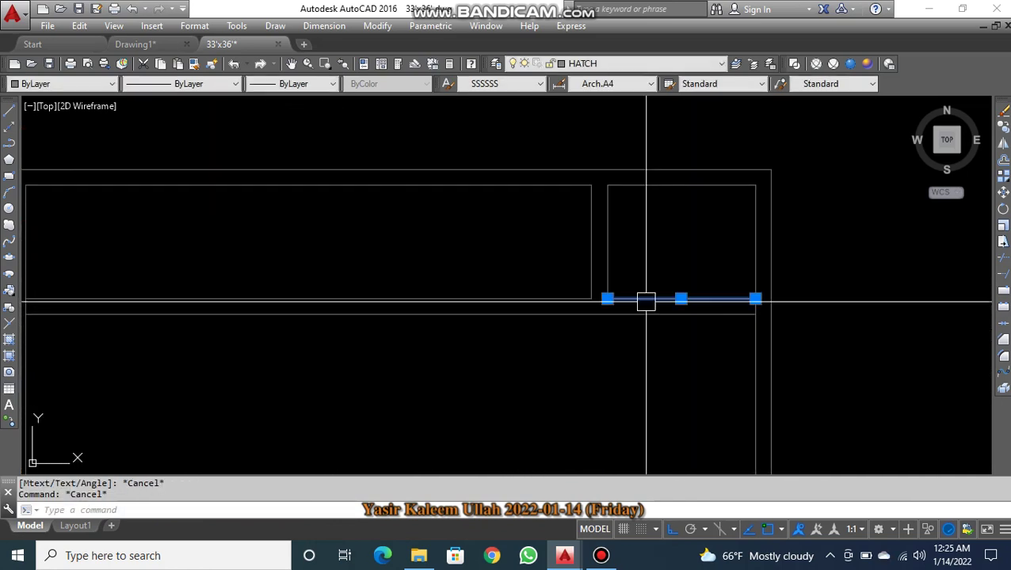
key("Escape")
type("dal")
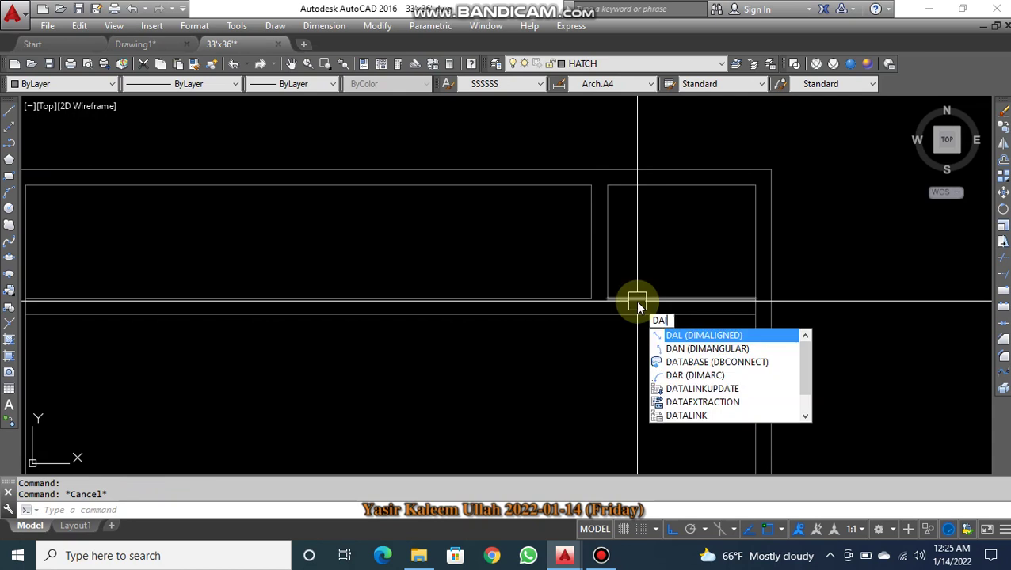
key("Return")
key("Return")
left_click(608, 256)
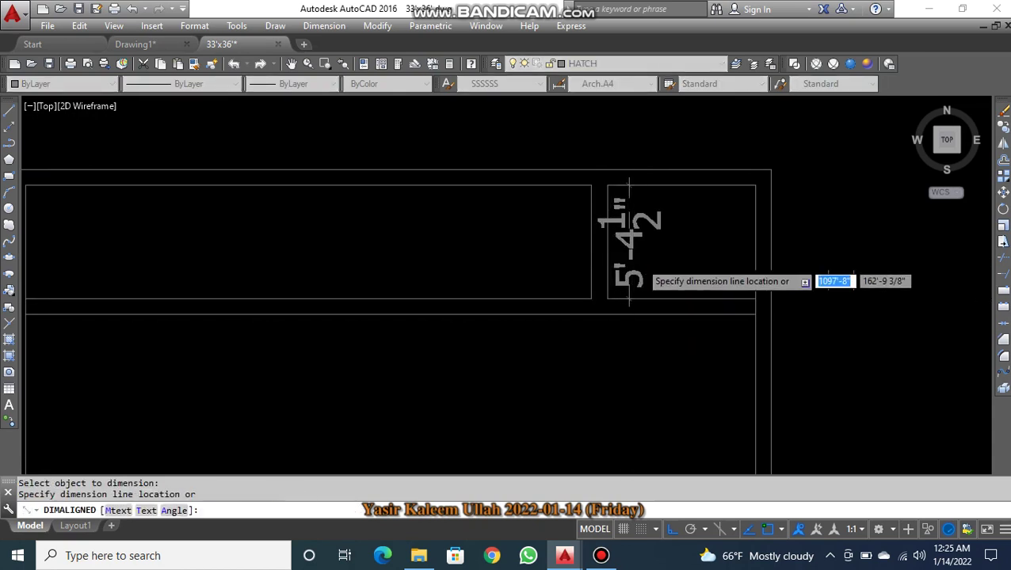
scroll(632, 259, "up", 2)
scroll(667, 263, "down", 3)
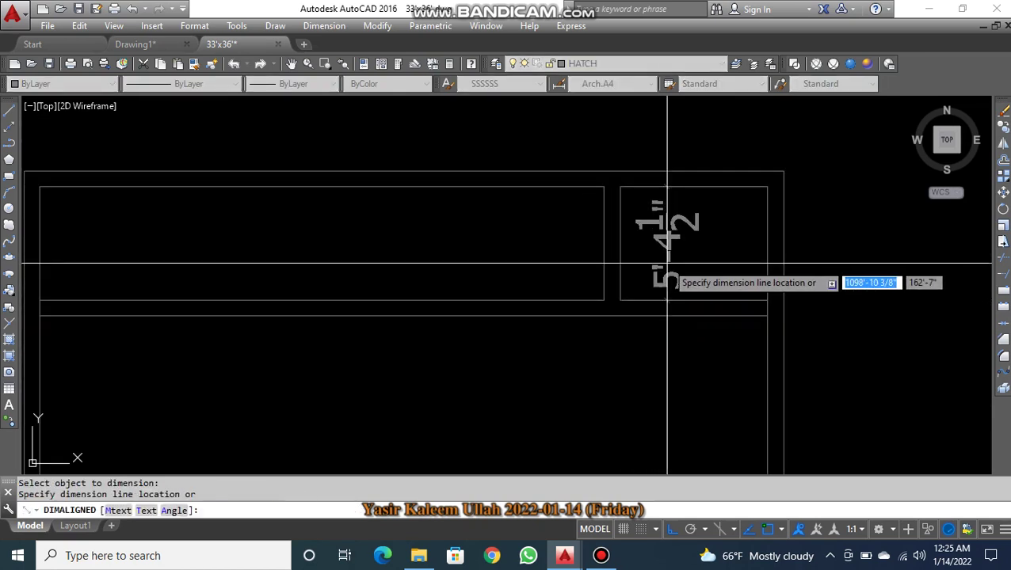
key("Escape")
- Erase the lower line of the horizontal wall below the open area and bath in the new plan
scroll(673, 300, "down", 1)
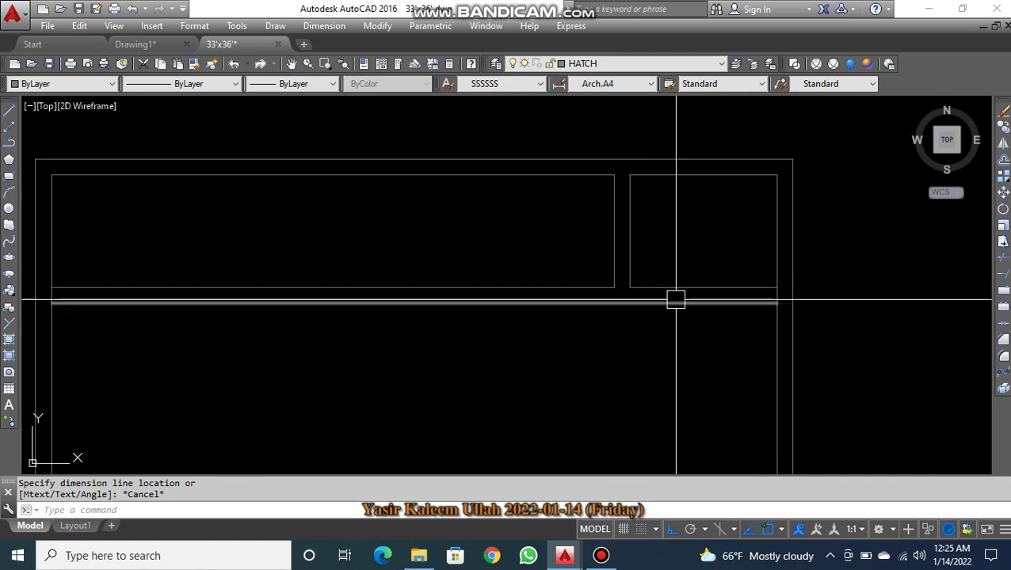
scroll(674, 298, "down", 2)
middle_click_drag(530, 336, 631, 326)
scroll(456, 294, "up", 4)
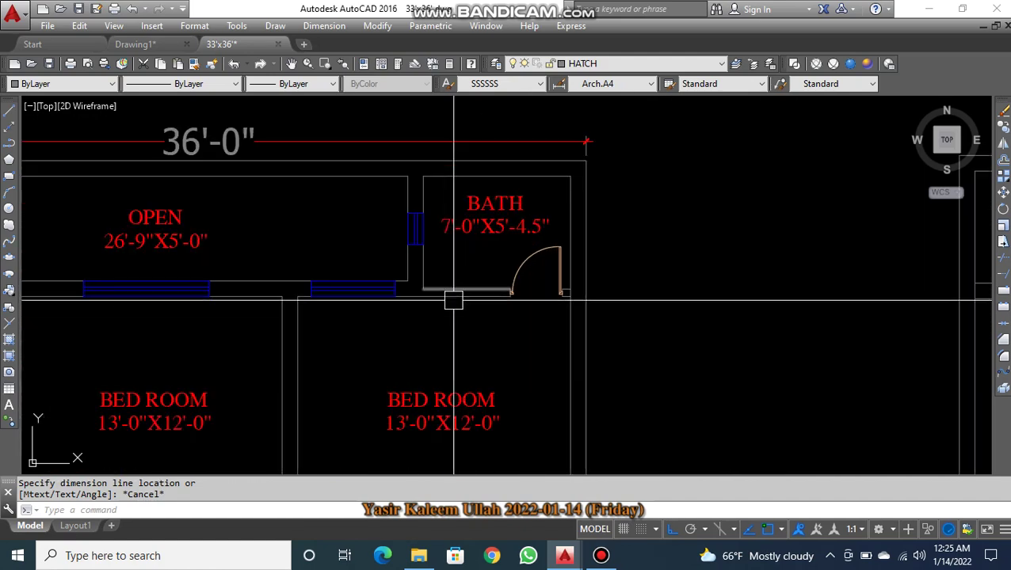
scroll(457, 301, "down", 3)
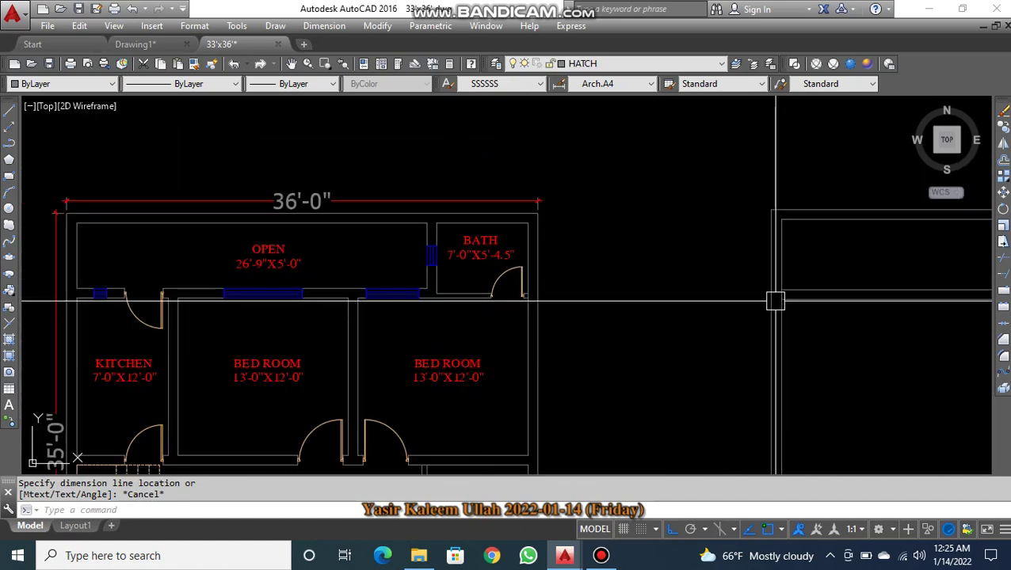
scroll(526, 300, "up", 3)
scroll(639, 281, "up", 4)
key("Escape")
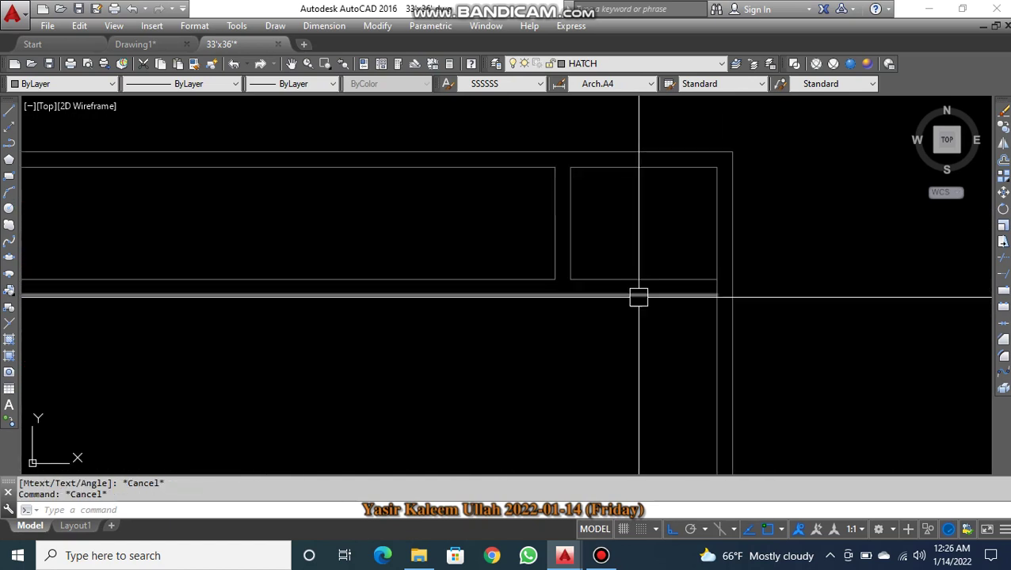
left_click(638, 295)
type("E")
key("Return")
key("Escape")
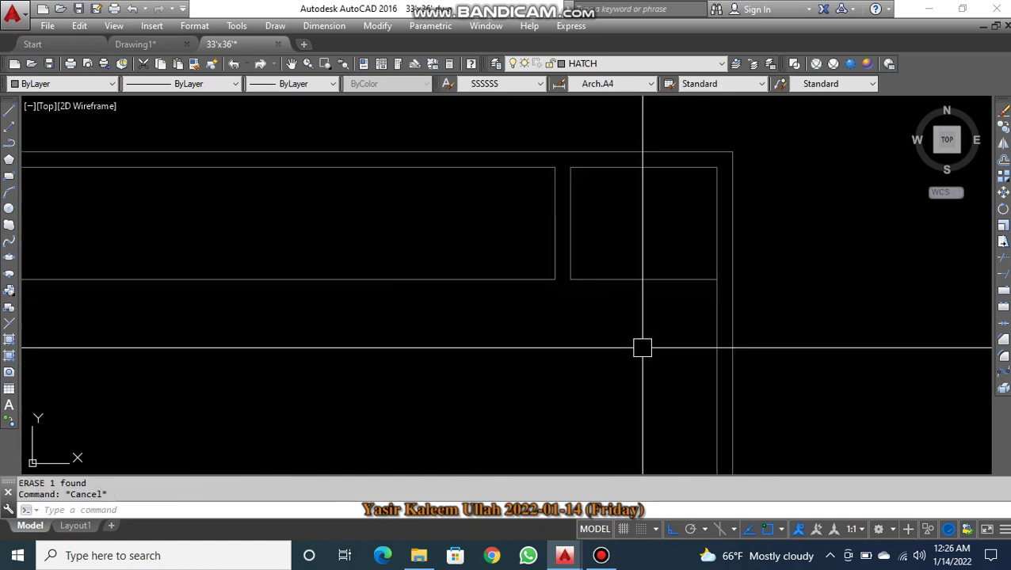
- Offset the bath's bottom wall line 4.5" downward in the new plan
type("O")
key("Return")
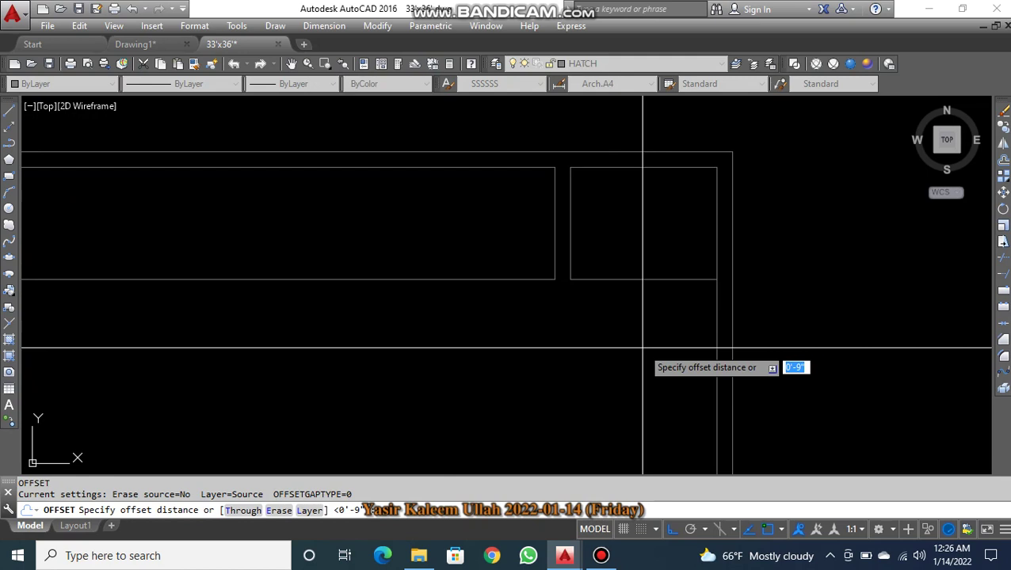
type("4.5")
key("Return")
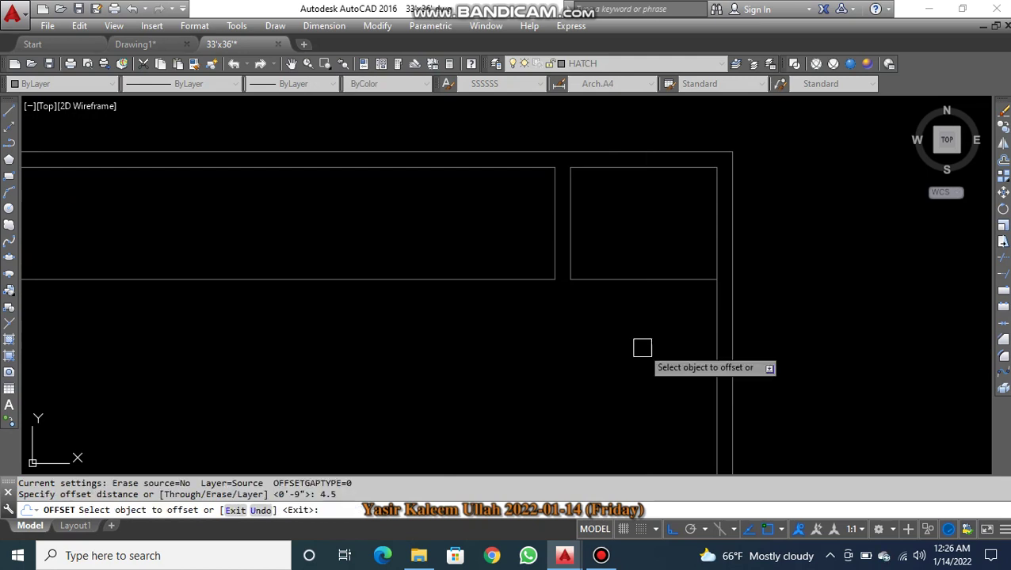
left_click(643, 286)
left_click(636, 331)
key("Escape")
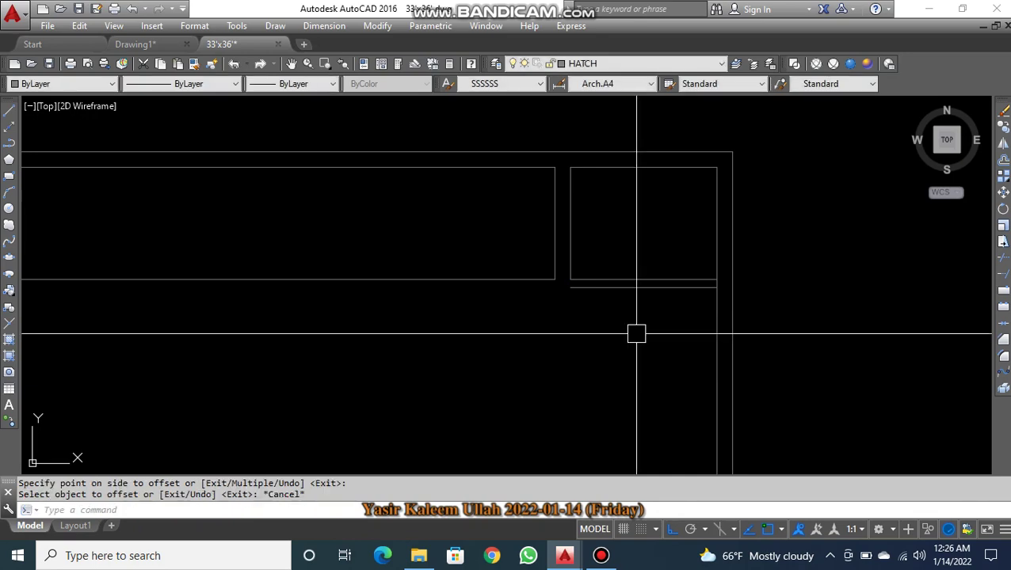
- Examine how the wall between the open area and the kitchen and bedrooms meets the west wall in the reference plan
scroll(636, 341, "down", 3)
scroll(808, 284, "up", 4)
scroll(412, 317, "down", 2)
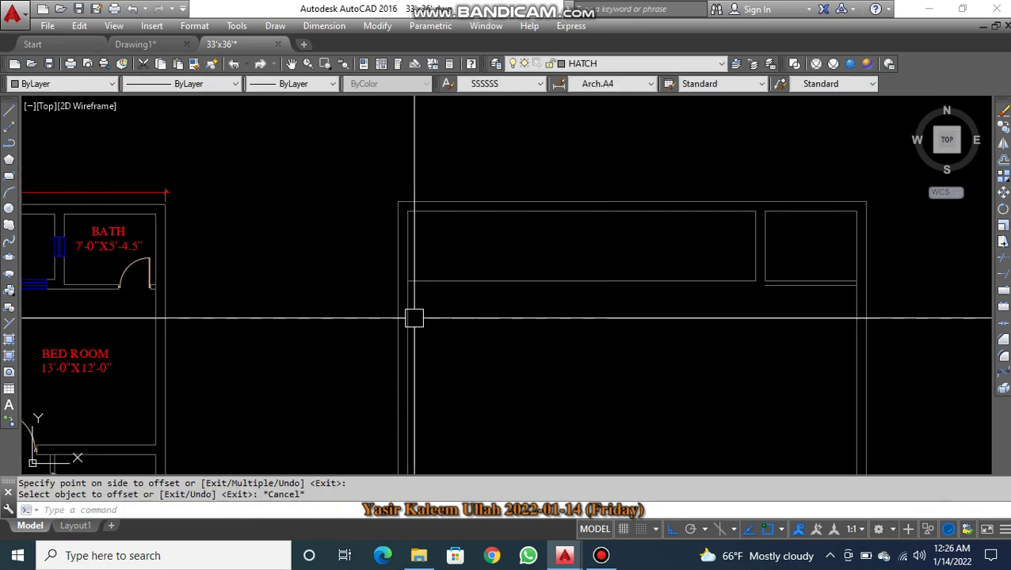
scroll(485, 271, "up", 5)
left_click(396, 283)
middle_click_drag(349, 303, 763, 269)
key("Escape")
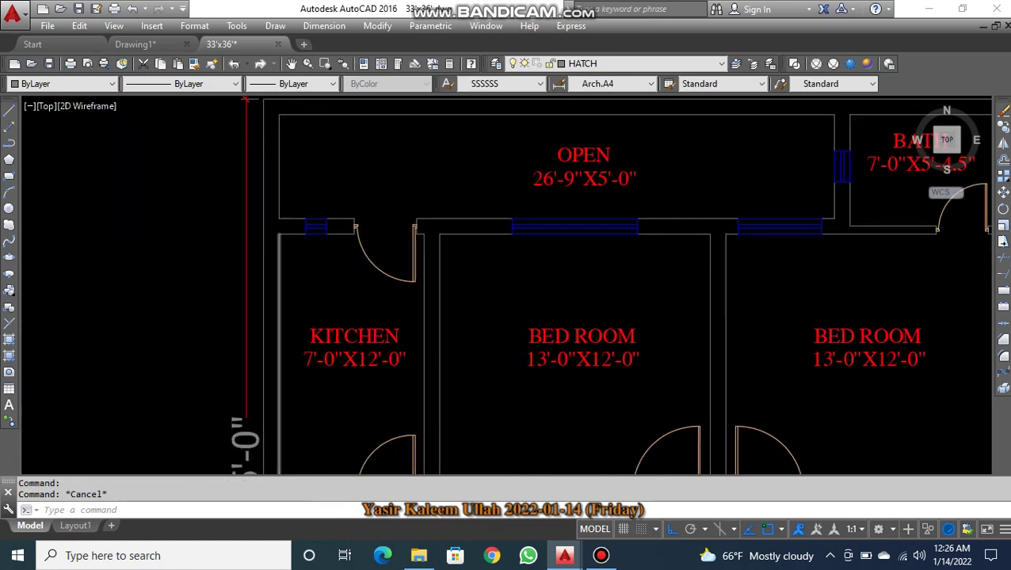
- Extend the offset line below the bath westward to the inner line of the west exterior wall in the new plan
scroll(333, 284, "down", 3)
scroll(505, 263, "up", 6)
type("e")
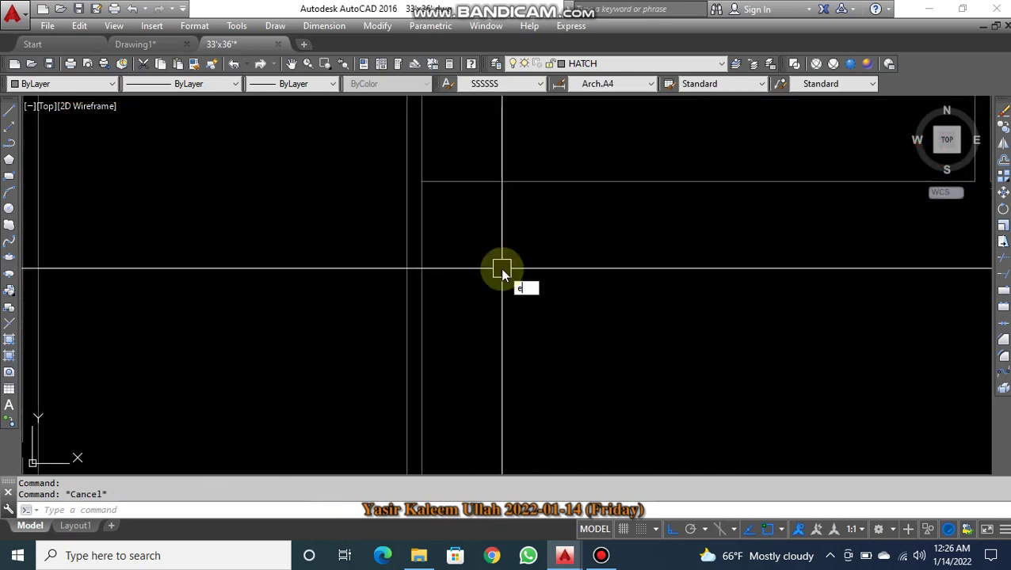
type("x")
key("Return")
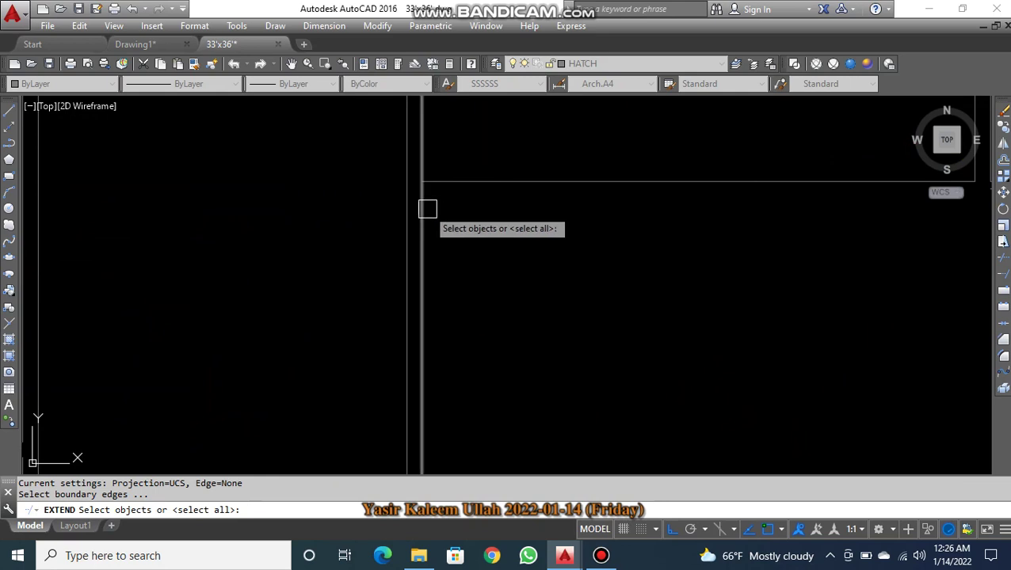
scroll(699, 274, "down", 4)
scroll(527, 255, "up", 6)
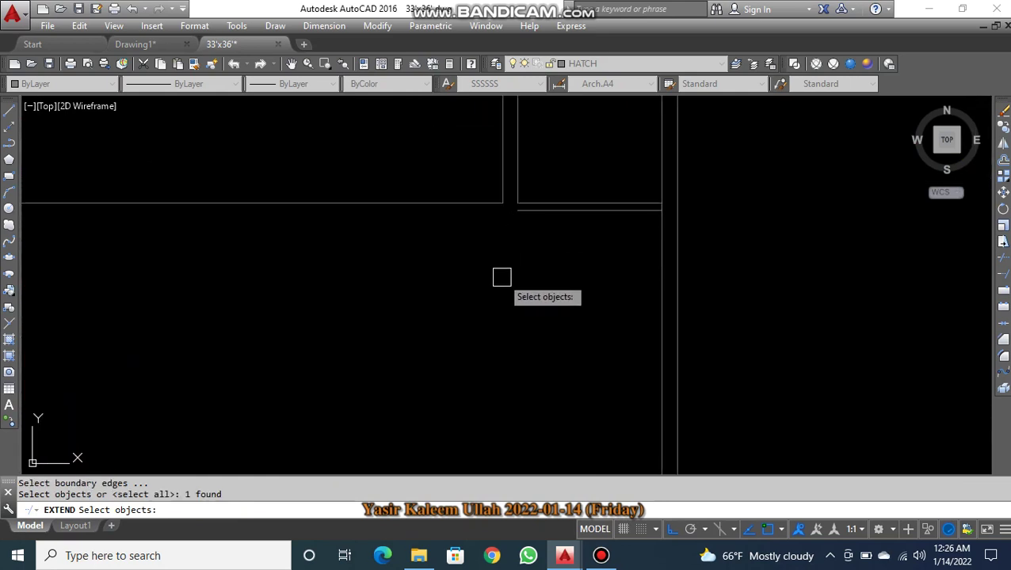
scroll(501, 277, "down", 1)
middle_click_drag(441, 311, 538, 299)
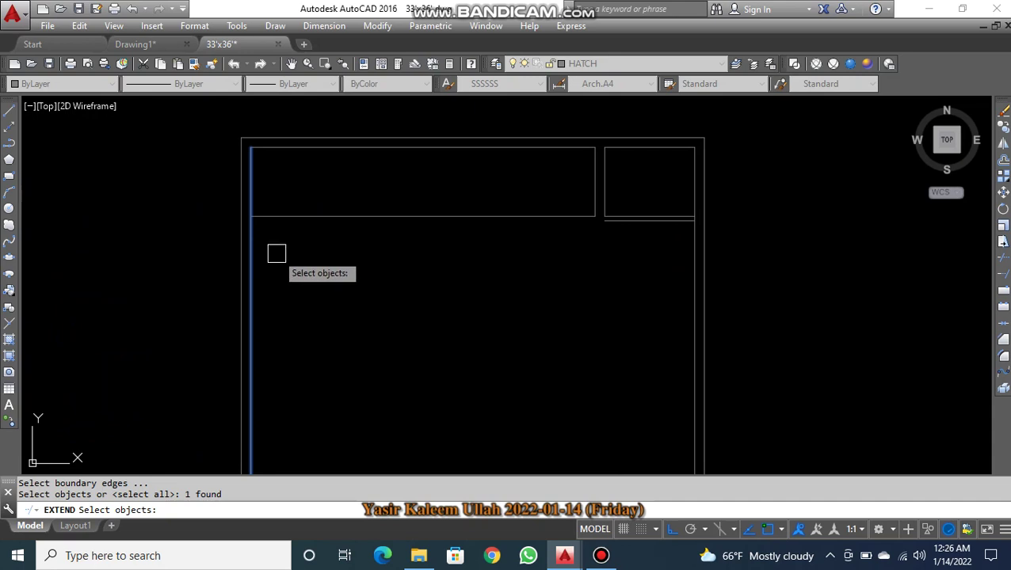
key("Return")
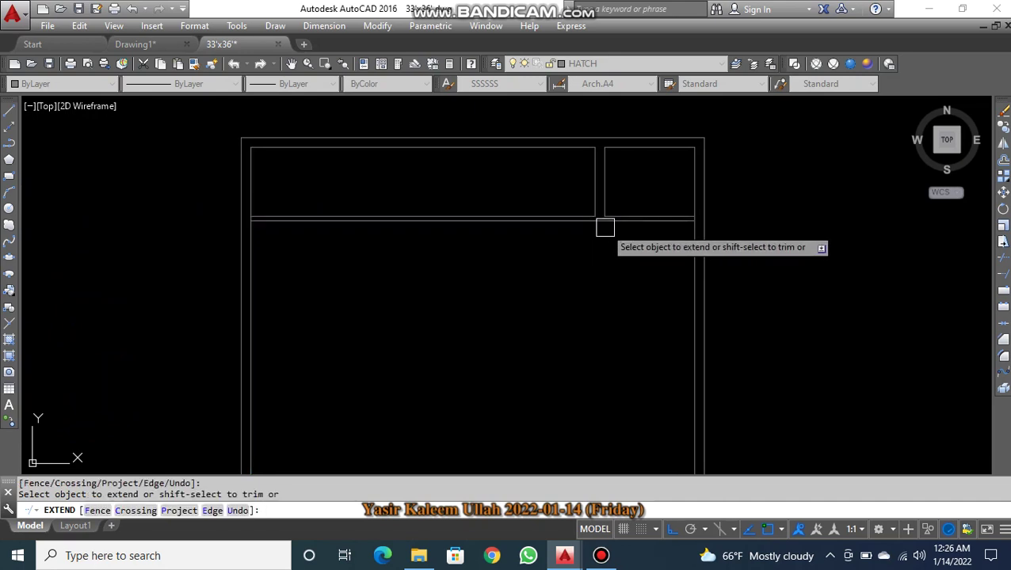
key("Escape")
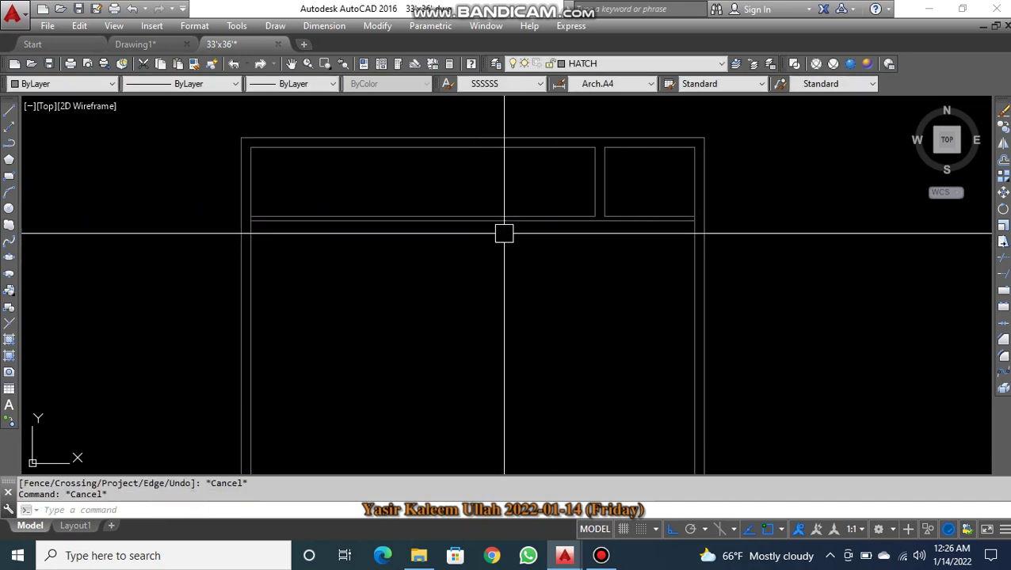
scroll(504, 234, "up", 3)
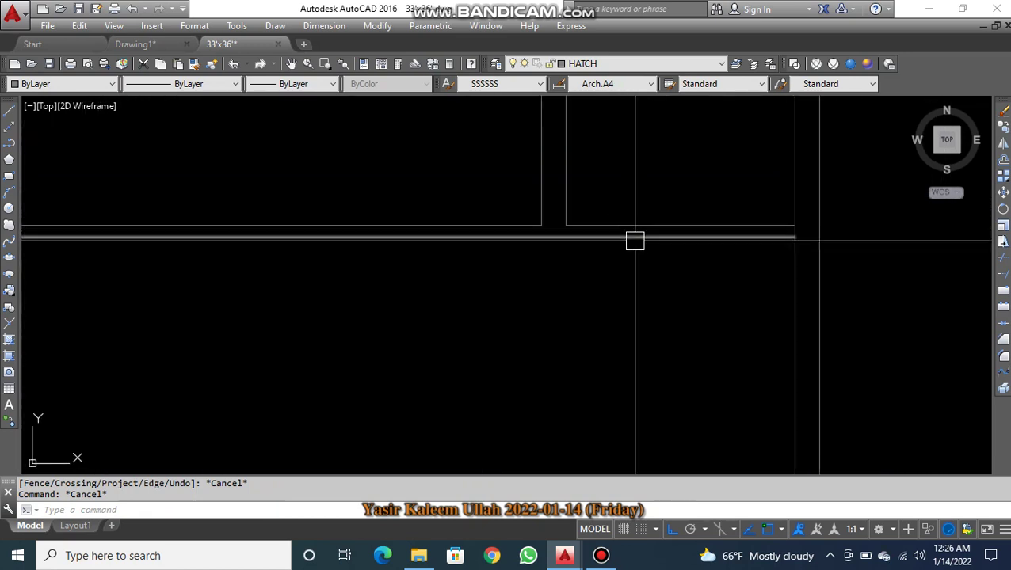
key("Escape")
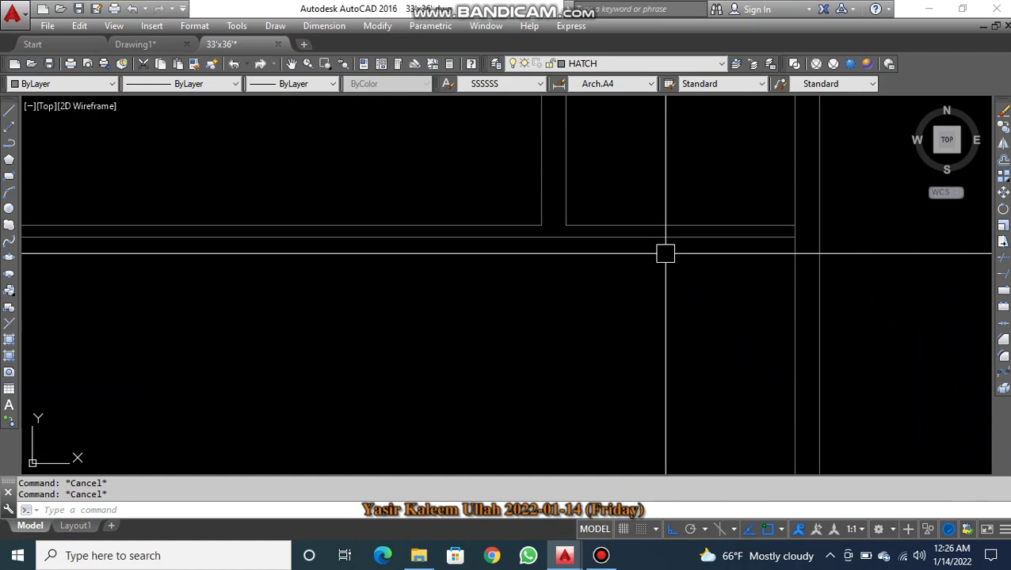
- Measure the thickness of the wall between the open area and the bedrooms in the reference plan, without keeping the dimension
scroll(665, 253, "down", 3)
mouse_move(473, 278)
middle_mouse_down()
mouse_move(641, 214)
mouse_move(677, 218)
mouse_move(659, 257)
mouse_move(909, 266)
middle_mouse_up()
middle_click_drag(637, 265, 686, 264)
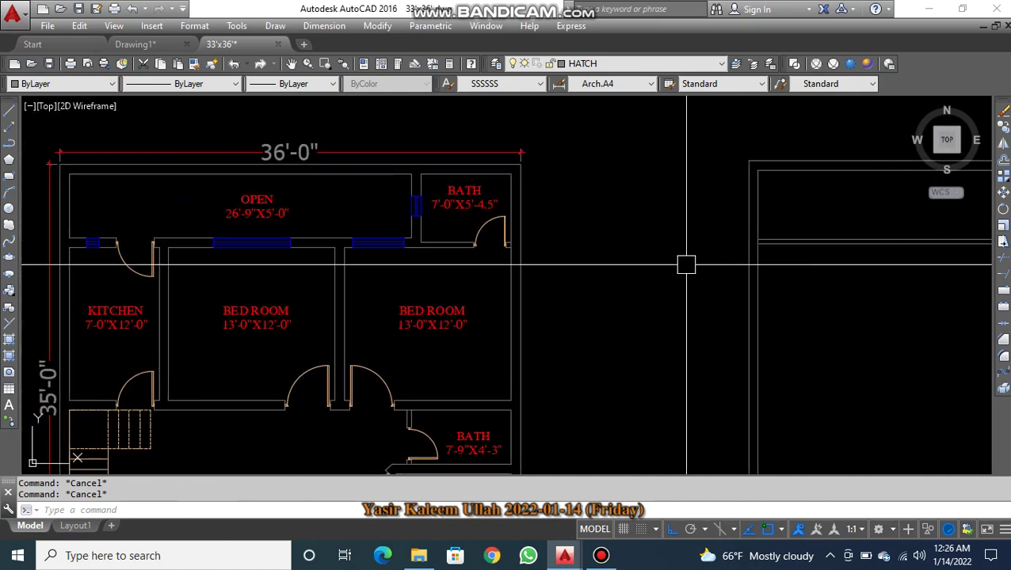
type("l")
key("Return")
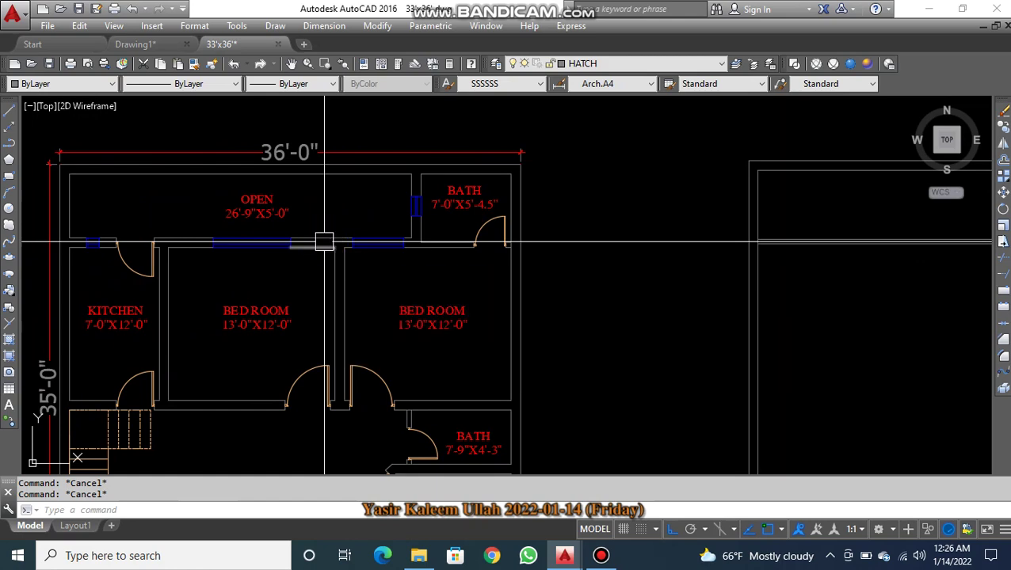
scroll(323, 246, "up", 4)
left_click(326, 252)
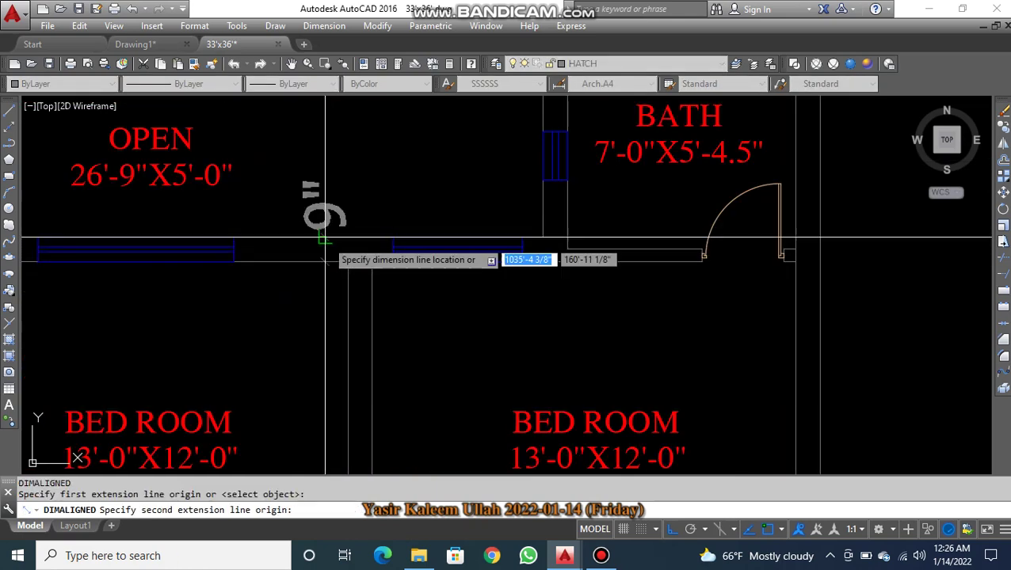
key("Escape")
- Measure the open area's clear north-south depth in the reference plan with a temporary aligned dimension, and erase that dimension
scroll(452, 271, "down", 5)
scroll(177, 282, "up", 10)
scroll(481, 237, "up", 4)
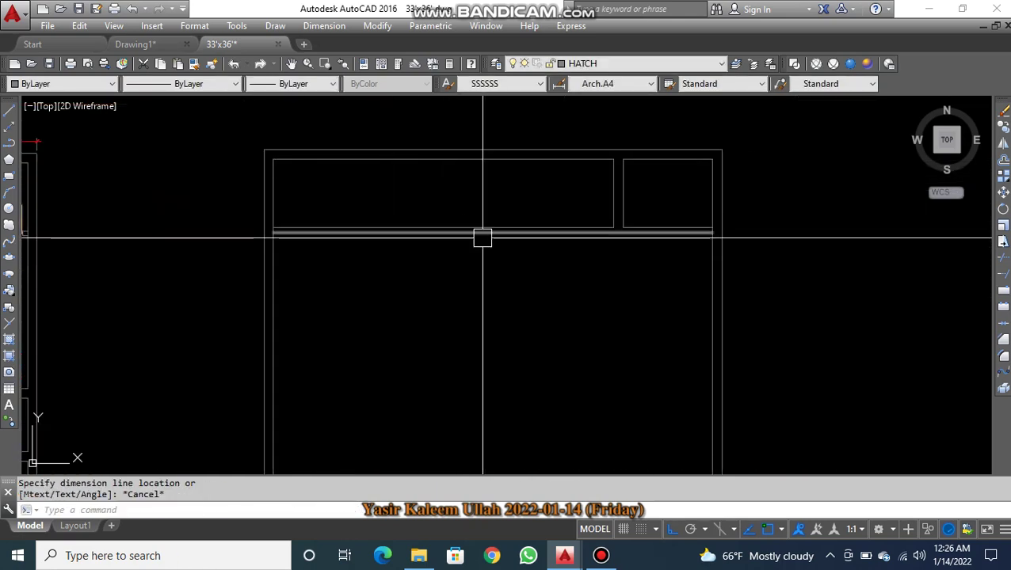
scroll(724, 275, "down", 6)
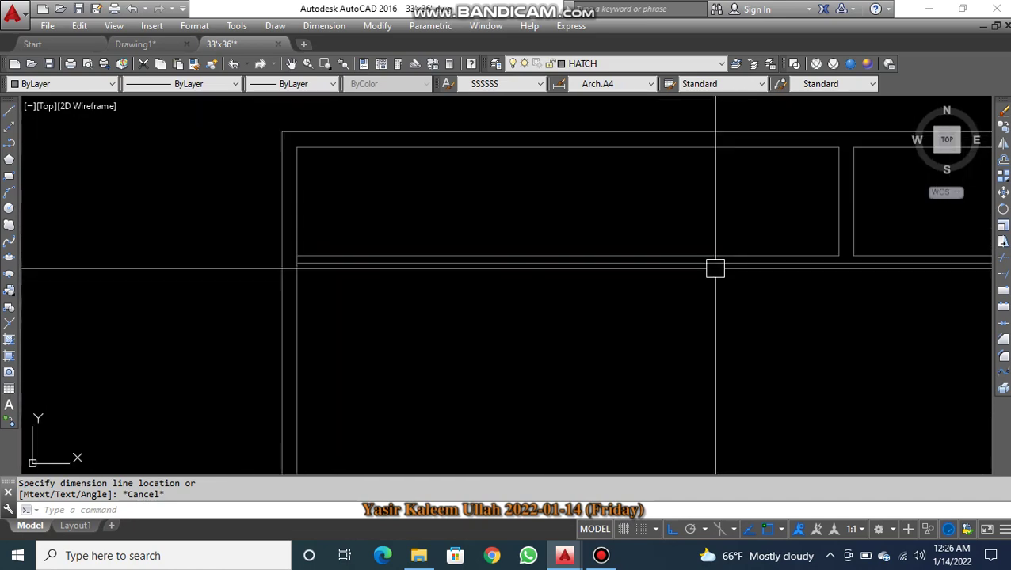
scroll(267, 275, "up", 2)
middle_click_drag(266, 275, 266, 277)
scroll(267, 276, "up", 2)
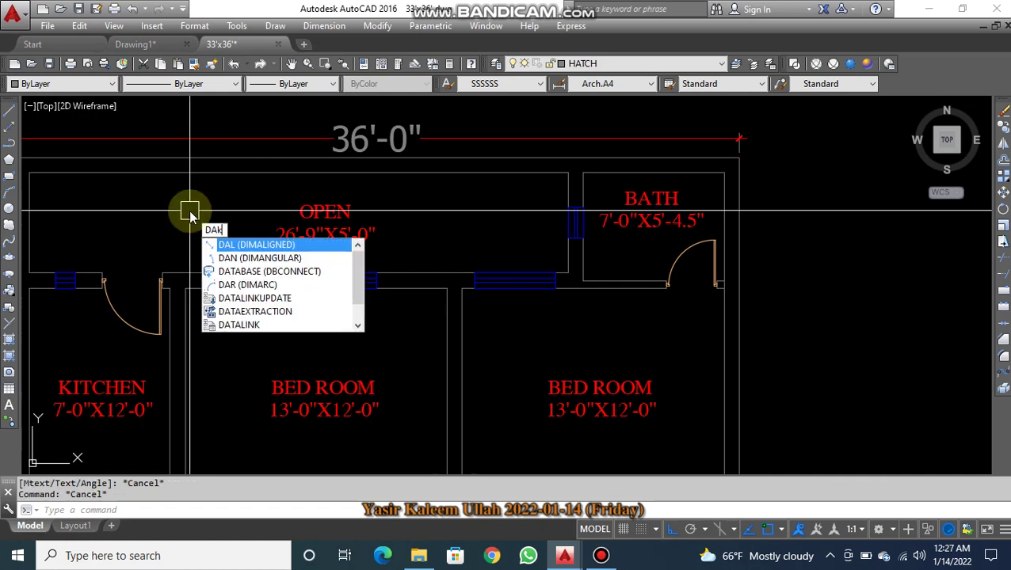
type("l")
key("Escape")
type("dal")
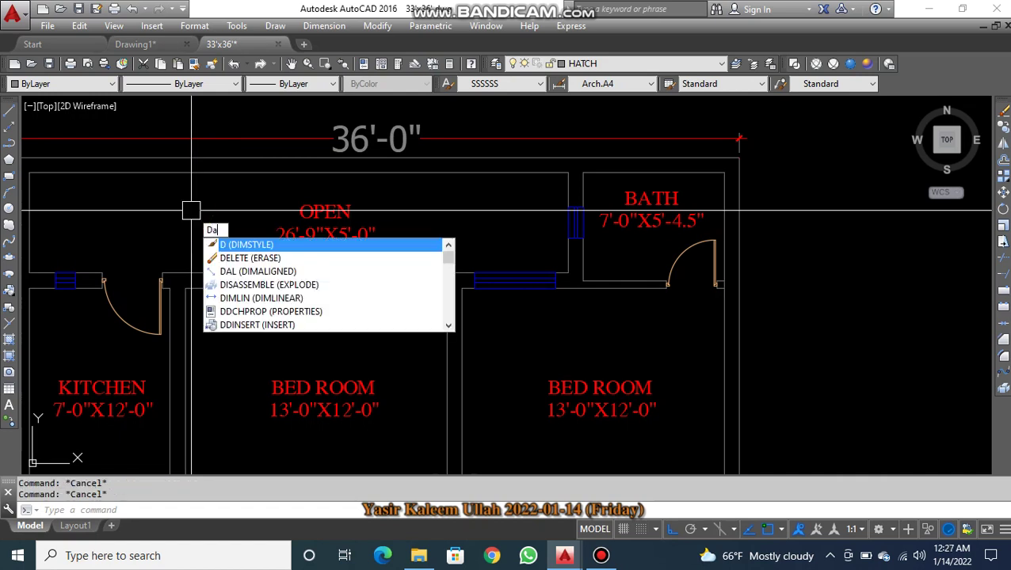
key("Return")
scroll(370, 241, "up", 2)
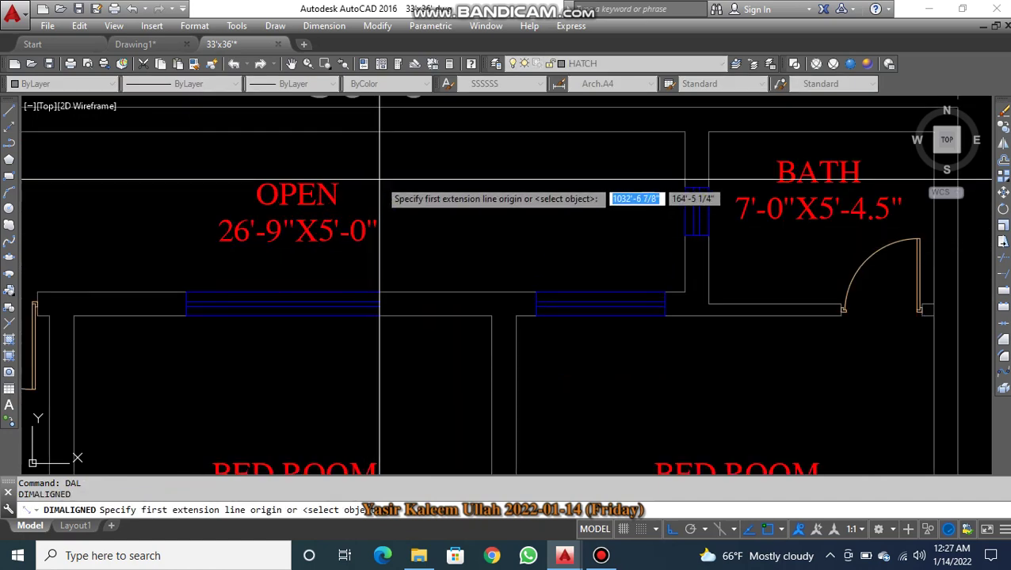
left_click(421, 292)
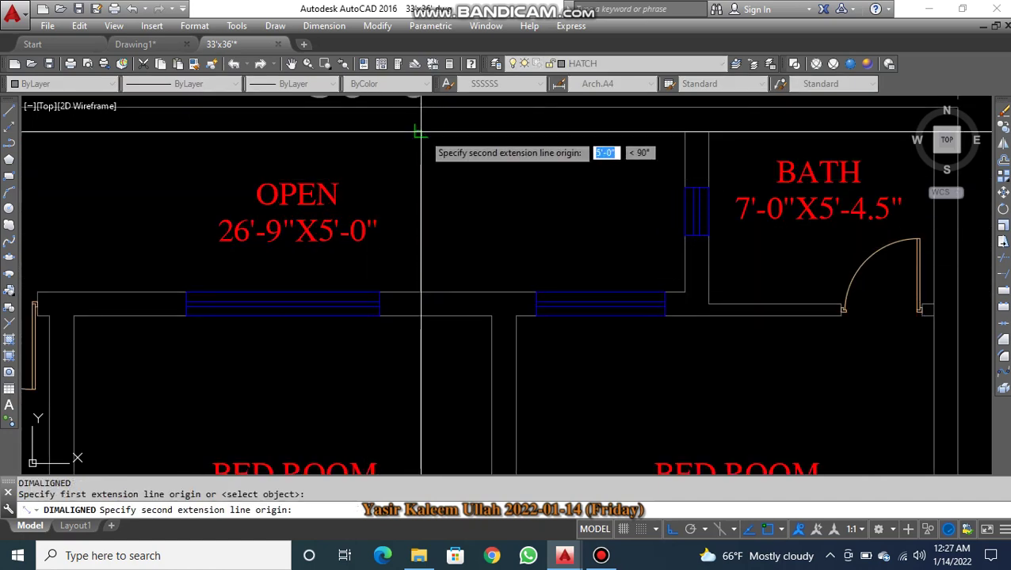
left_click(424, 132)
left_click(439, 221)
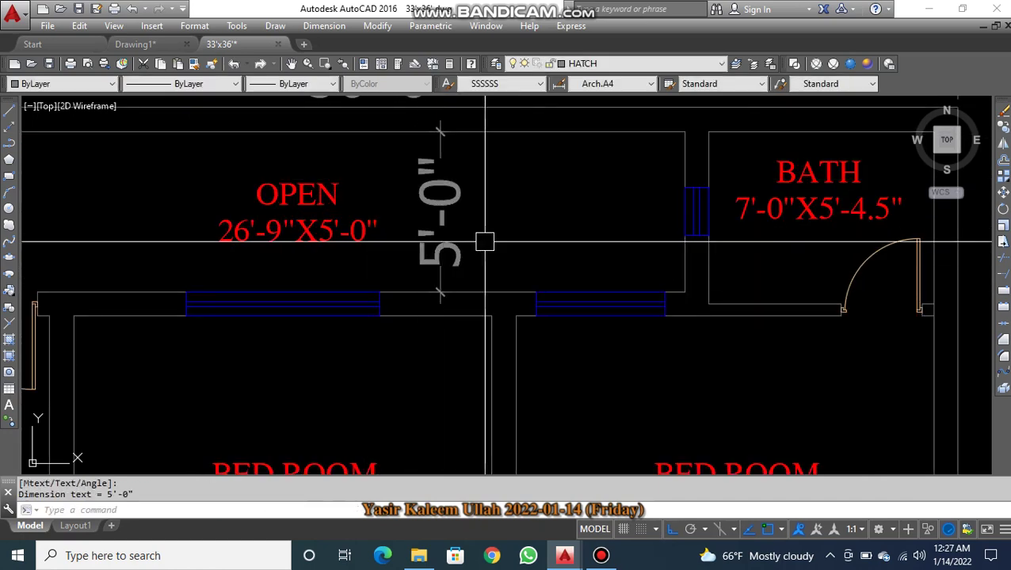
left_click(436, 210)
type("e")
key("Return")
- Measure the open area's clear north-south depth in the new plan with a temporary aligned dimension, and erase that dimension
scroll(443, 230, "down", 5)
scroll(600, 248, "up", 3)
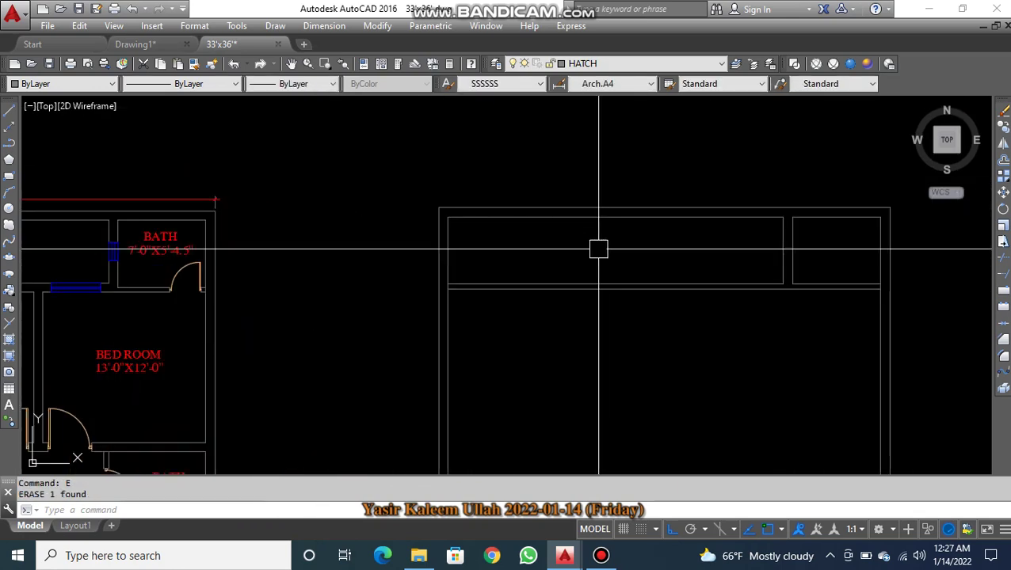
key("Escape")
scroll(602, 250, "up", 2)
type("DAL")
key("Return")
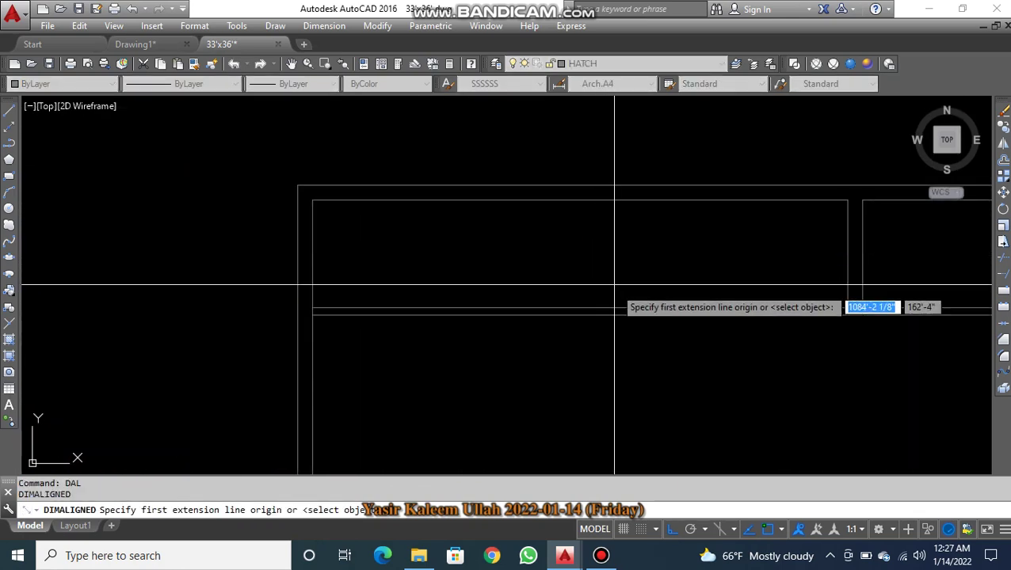
left_click(617, 305)
left_click(617, 201)
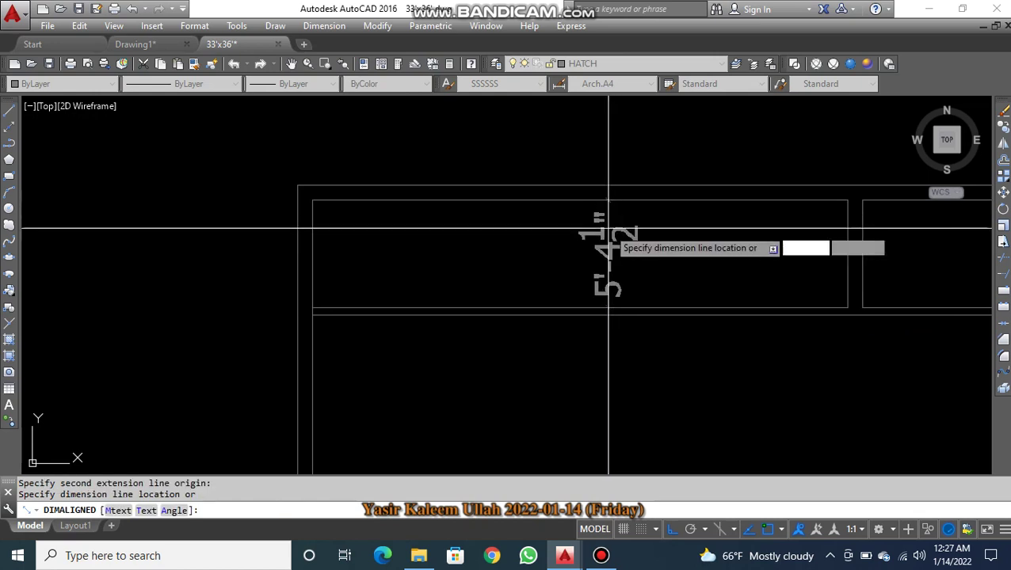
left_click(607, 238)
key("Escape")
left_click(610, 236)
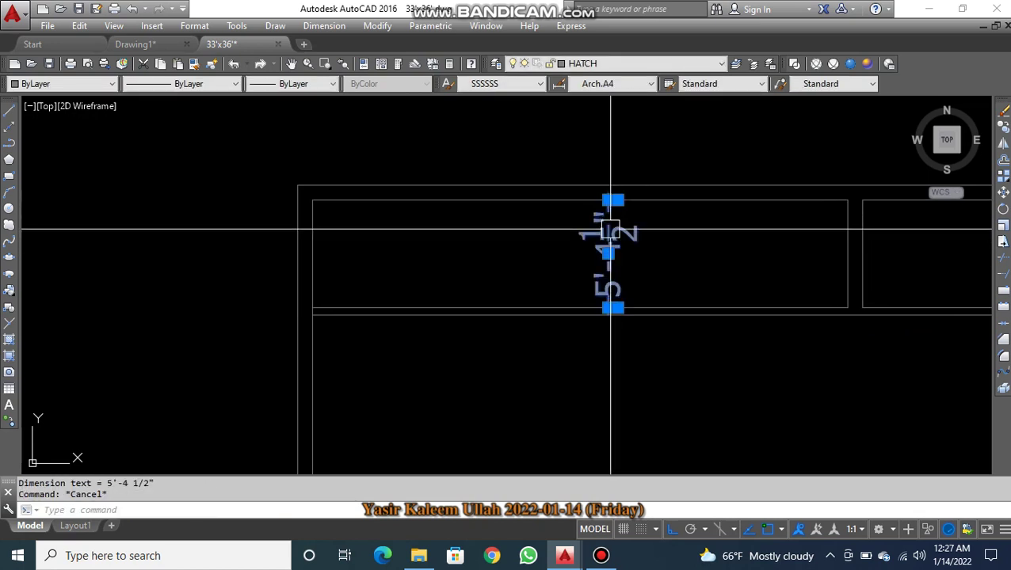
key("Delete")
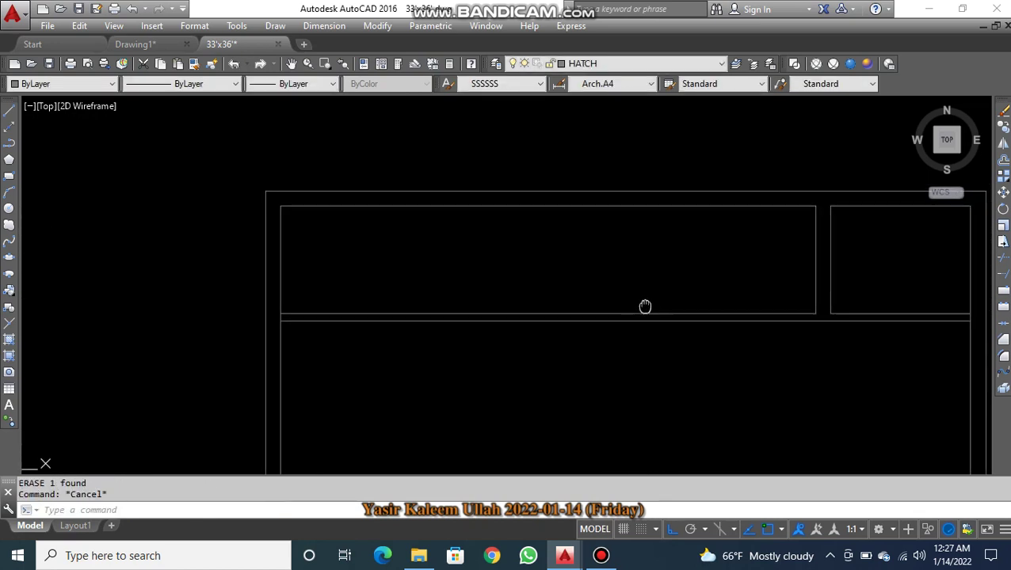
- Offset the open area's south wall line 4.5" upward in the new plan
left_click(654, 310)
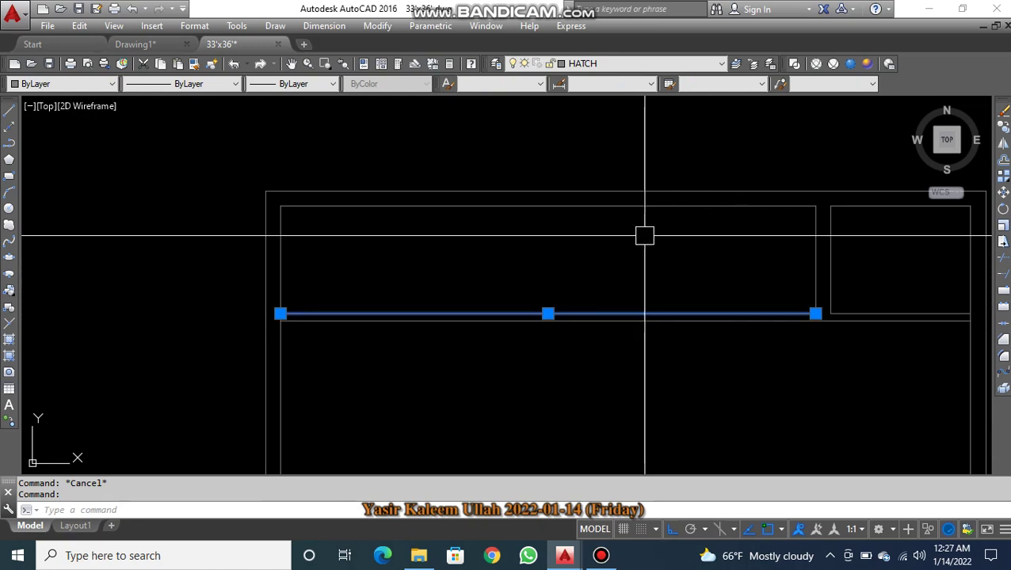
key("Escape")
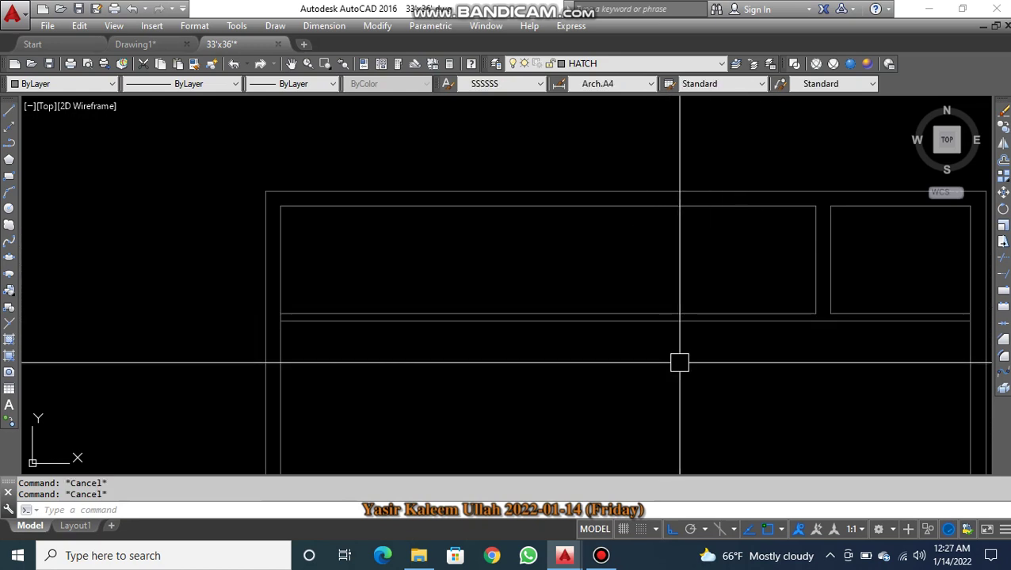
type("o")
key("Return")
type("4.5")
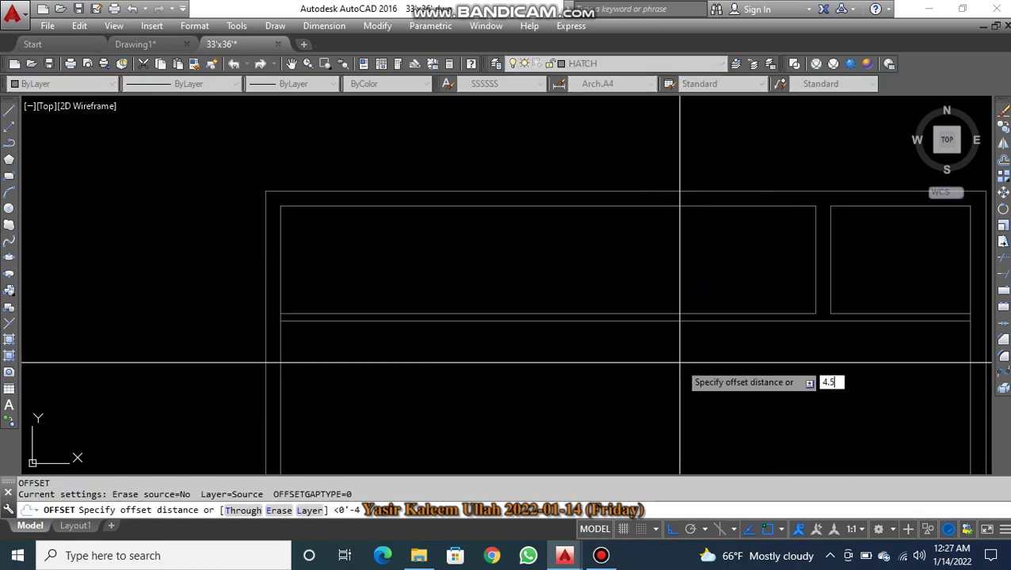
key("Return")
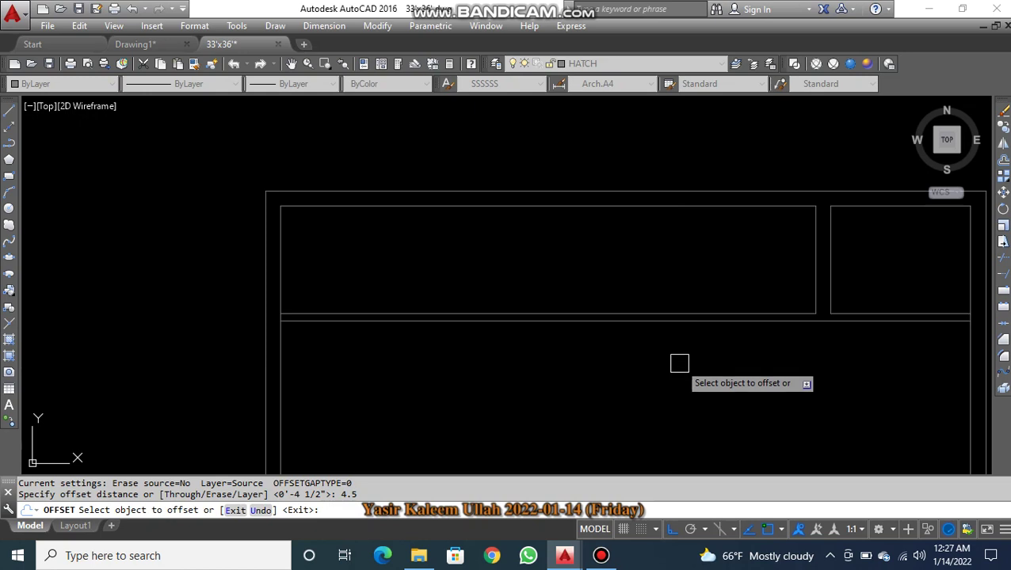
left_click(716, 308)
left_click(716, 289)
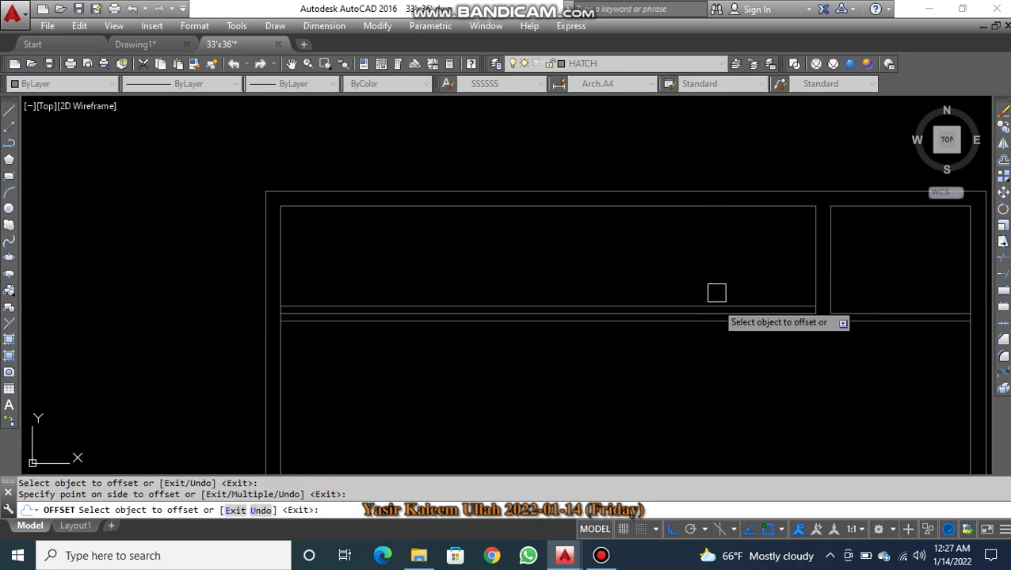
scroll(768, 322, "up", 3)
key("Escape")
- Erase the original south line of the open area, between its offset copy and the lower wall line
left_click(769, 298)
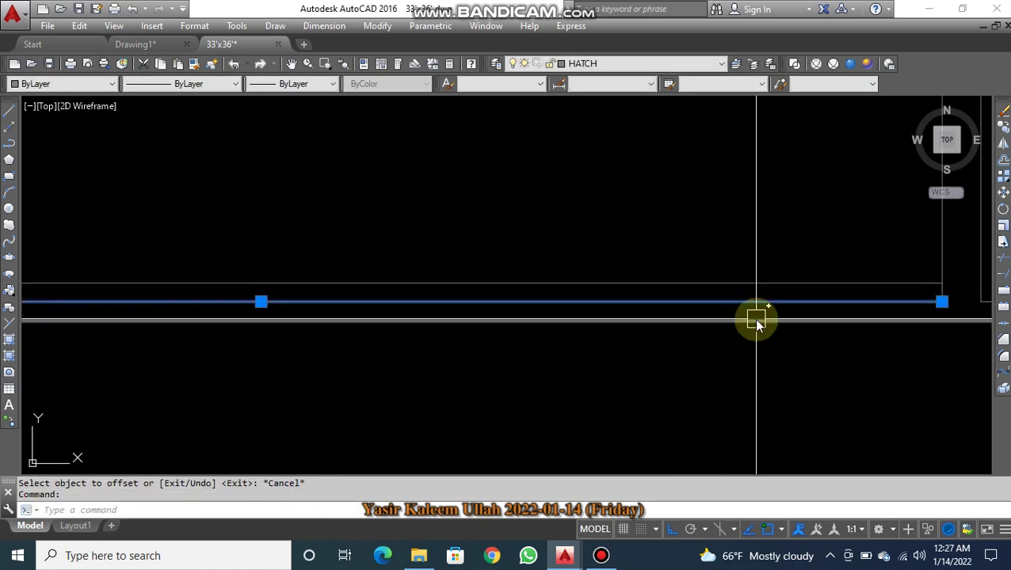
type("E")
key("Return")
- Trim the open area's east wall line where it overhangs below the new south line
scroll(717, 362, "down", 2)
scroll(911, 363, "down", 5)
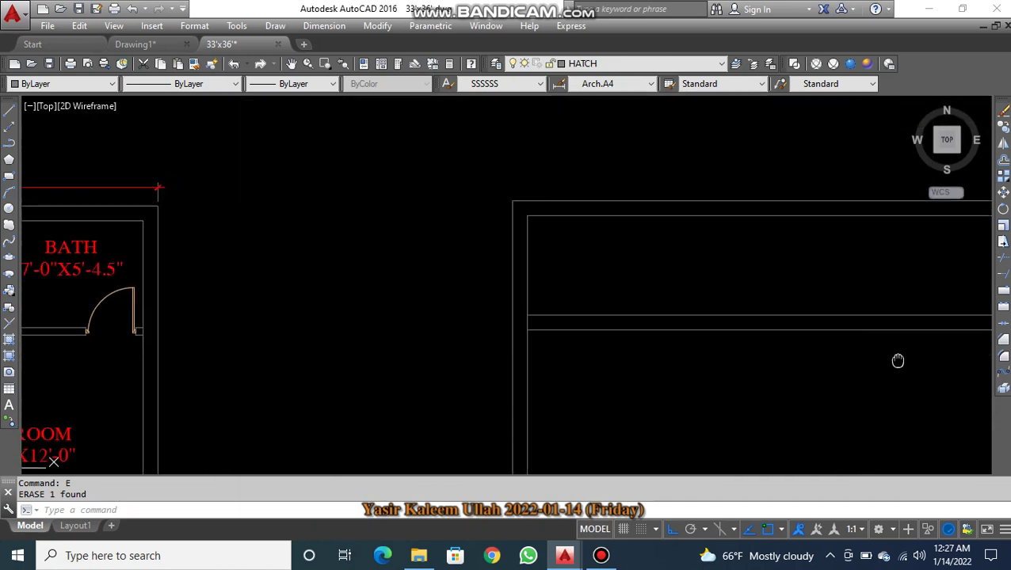
key("Escape")
left_click(607, 320)
type("t")
key("Return")
scroll(607, 321, "up", 5)
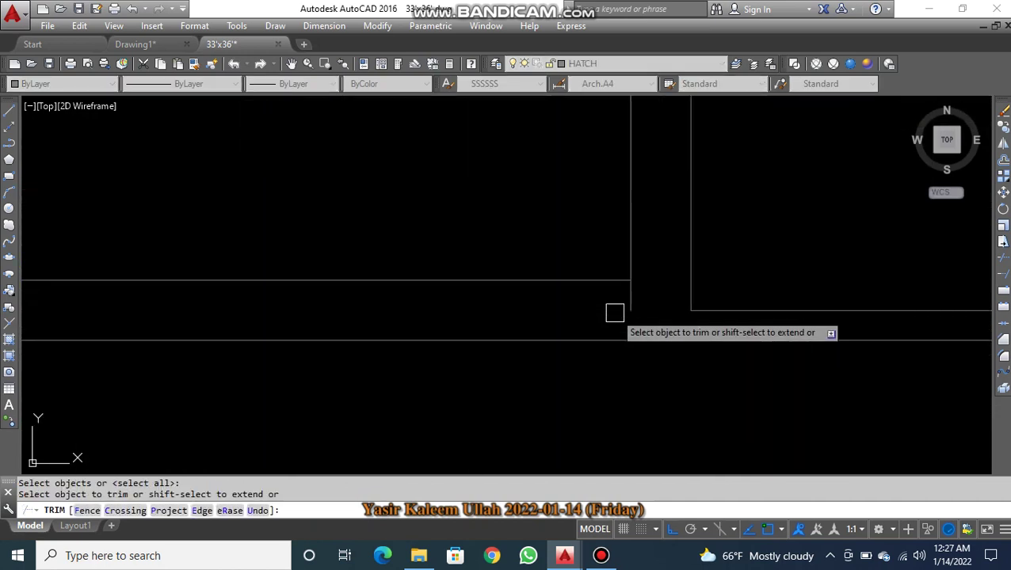
key("Escape")
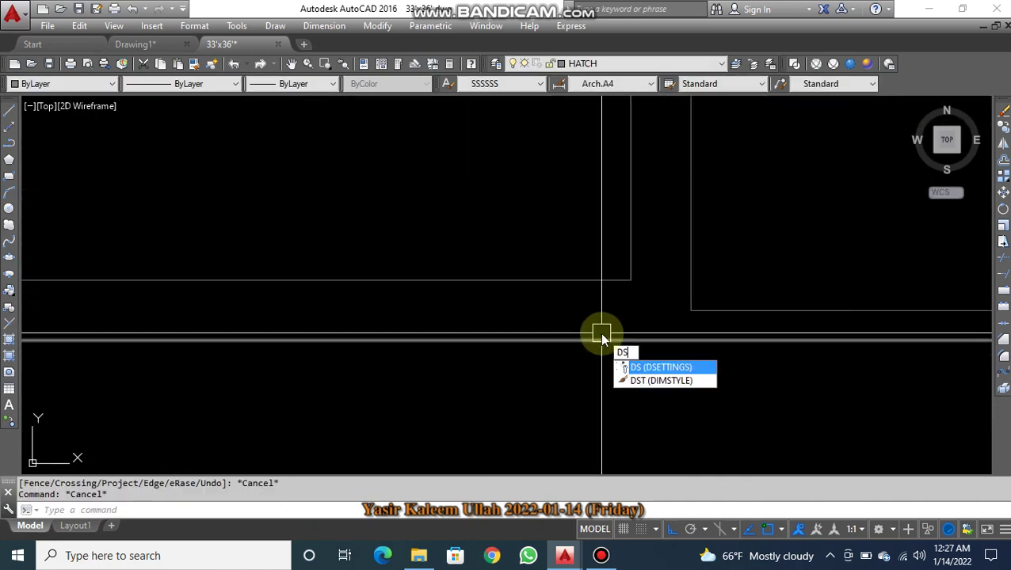
- Check the open area's clear depth in the new plan with aligned dimensions between its walls and on its east line, without keeping them
type("dal")
key("Return")
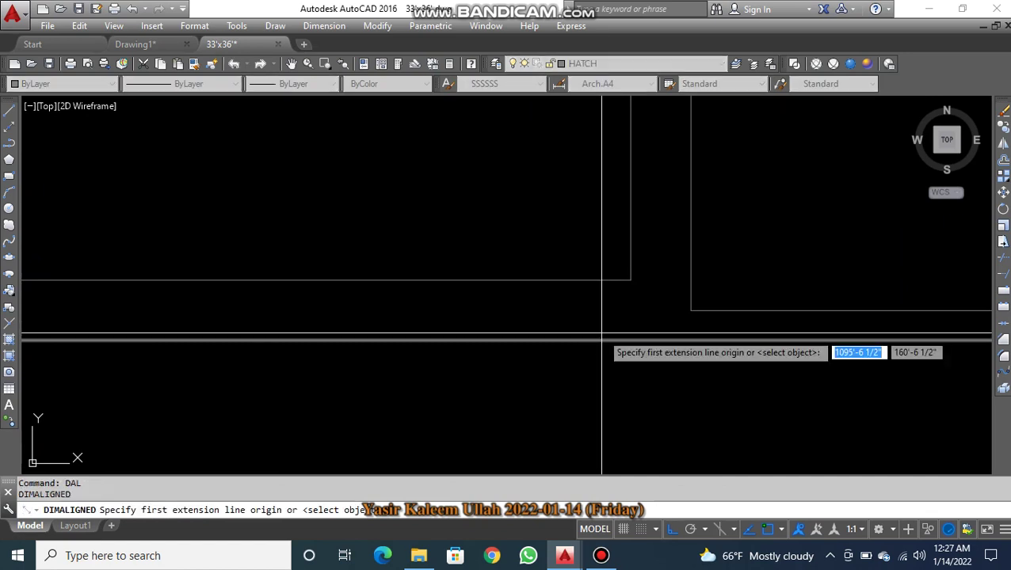
scroll(602, 349, "down", 2)
left_click(567, 311)
left_click(560, 152)
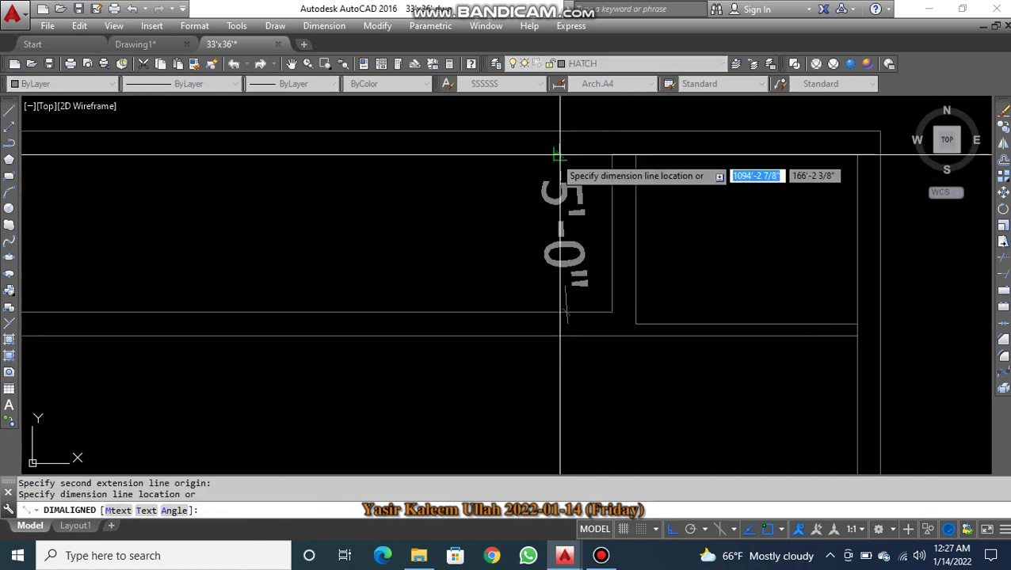
key("Escape")
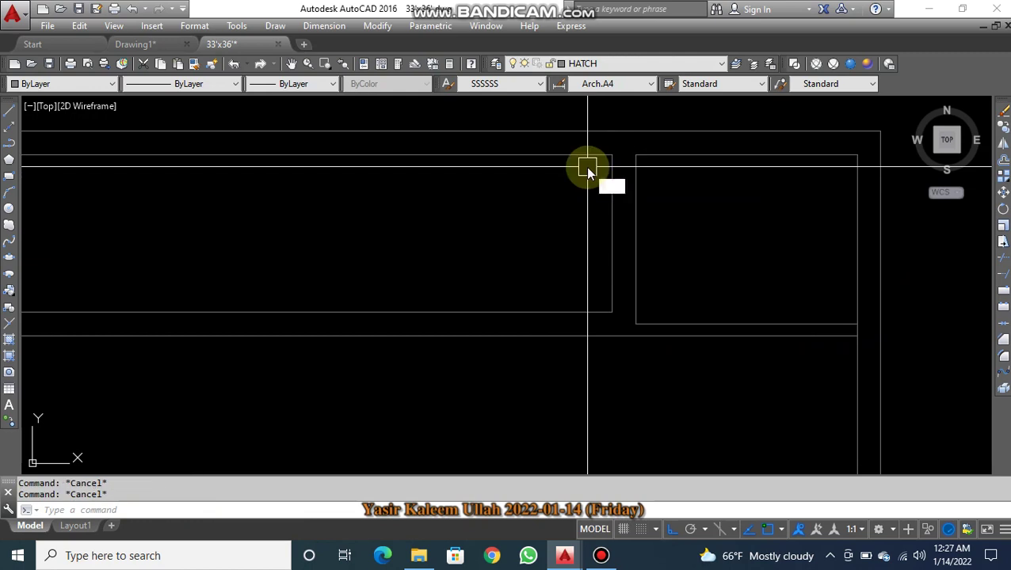
type("dal")
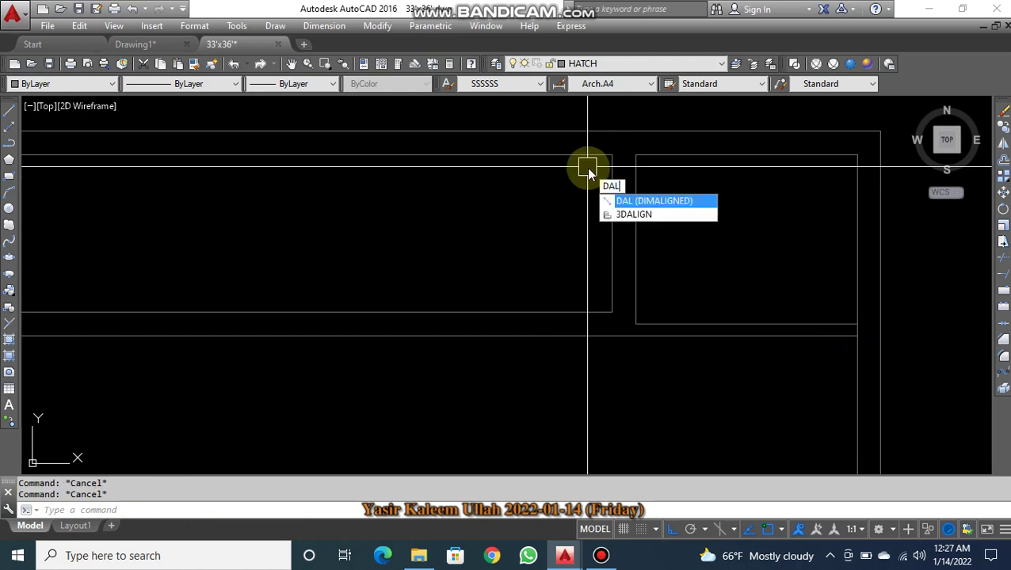
key("Return")
key("Return")
left_click(610, 255)
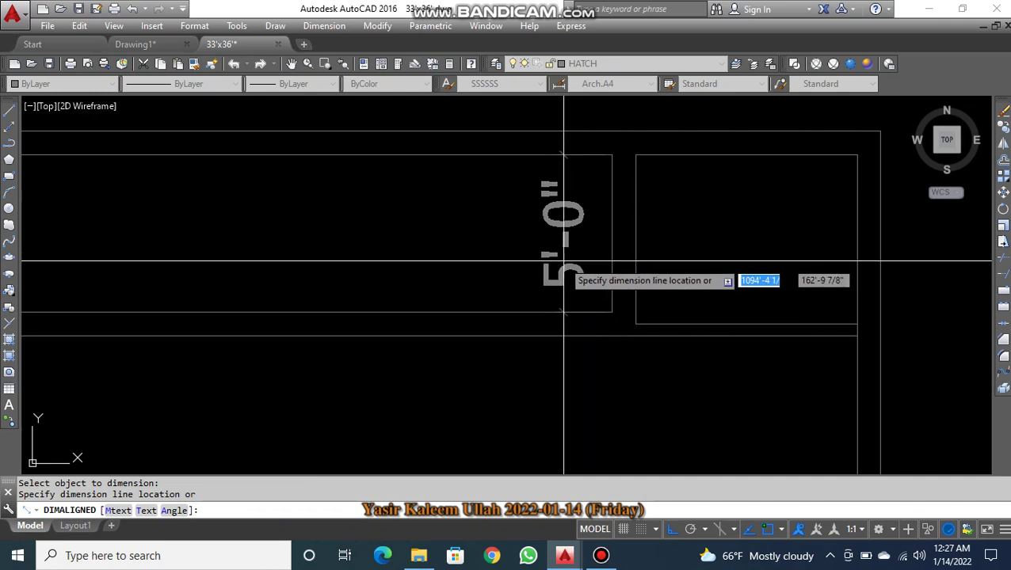
key("Escape")
- Compare the new plan's wall below the open area and bath with the reference plan, and examine the reference bedrooms south of it
scroll(561, 316, "down", 2)
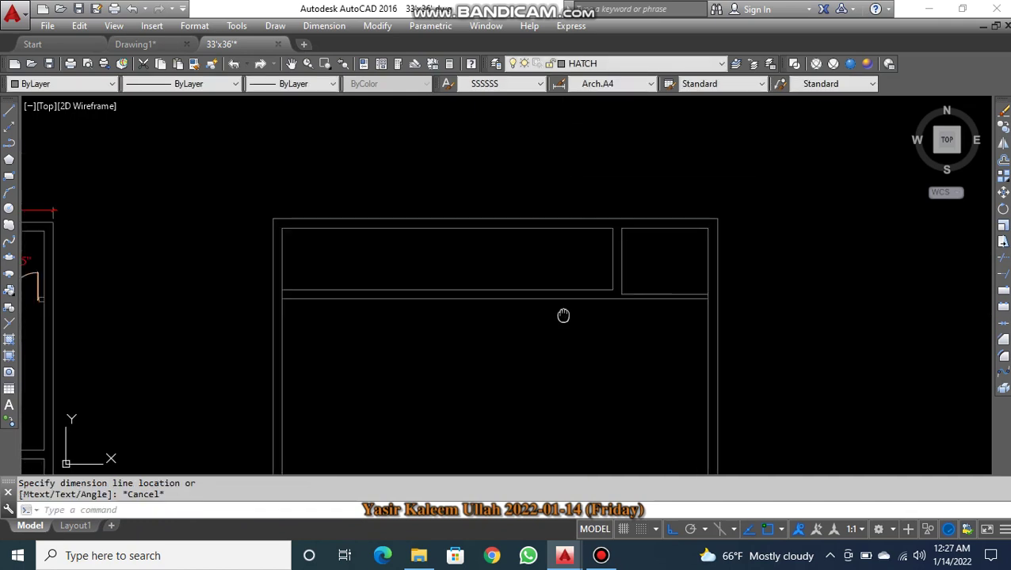
mouse_move(562, 316)
middle_mouse_down()
mouse_move(777, 282)
mouse_move(577, 265)
middle_mouse_up()
scroll(571, 293, "up", 2)
scroll(519, 286, "down", 3)
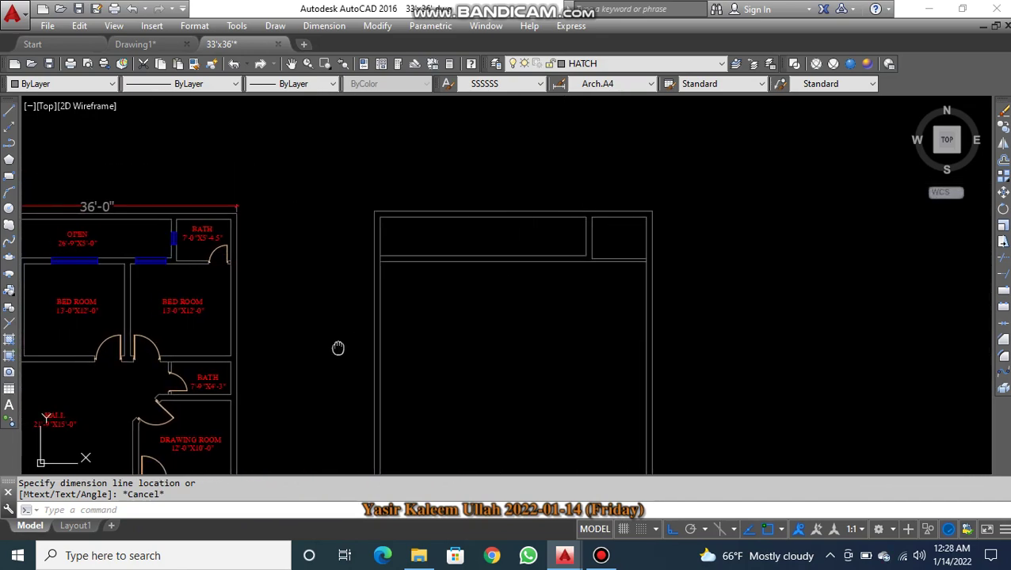
mouse_move(338, 349)
middle_mouse_down()
mouse_move(530, 287)
mouse_move(529, 277)
middle_mouse_up()
scroll(436, 252, "up", 5)
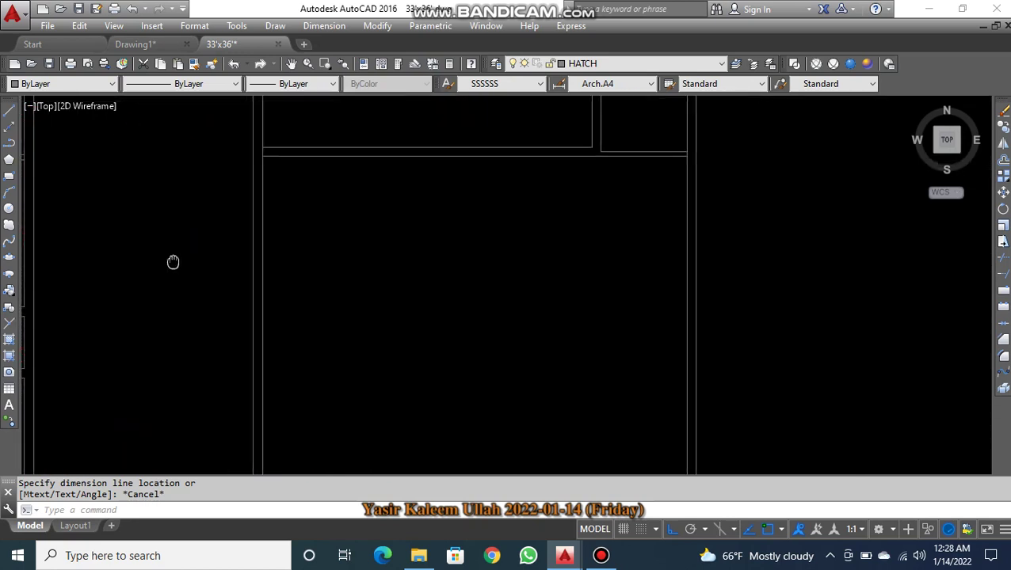
scroll(605, 184, "up", 2)
left_click(610, 141)
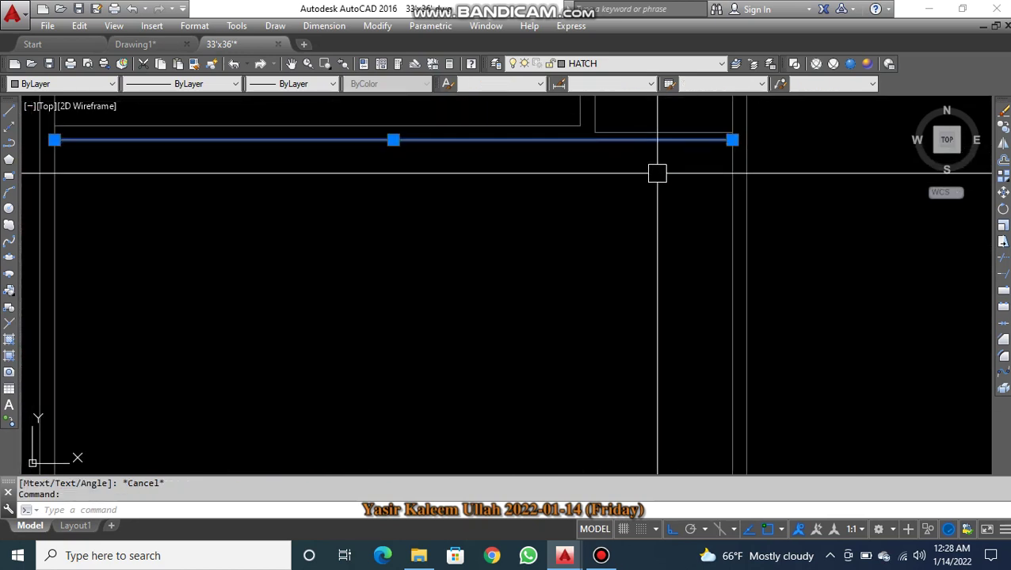
left_click(732, 198)
scroll(642, 234, "down", 2)
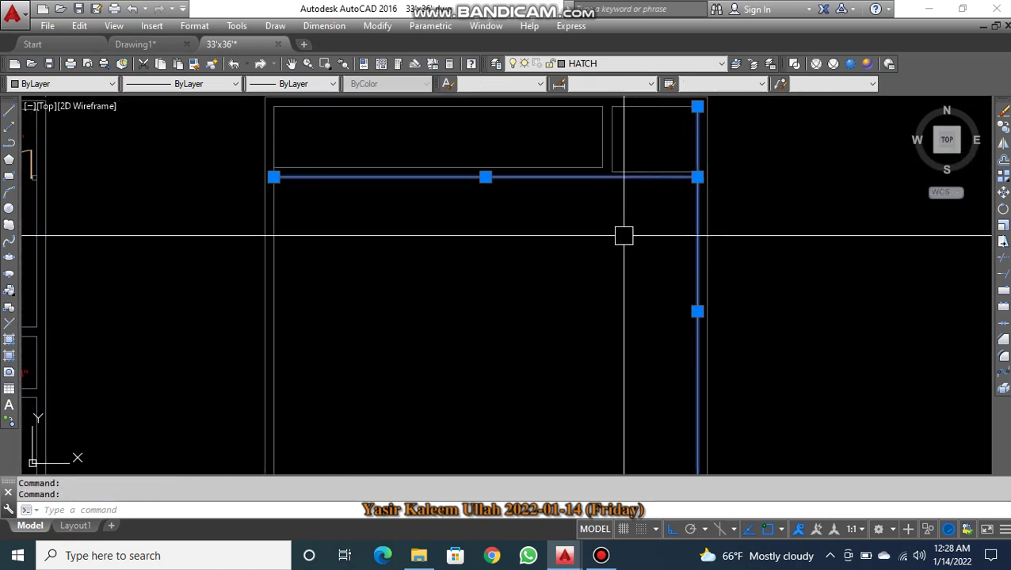
key("Escape")
middle_click_drag(373, 295, 394, 279)
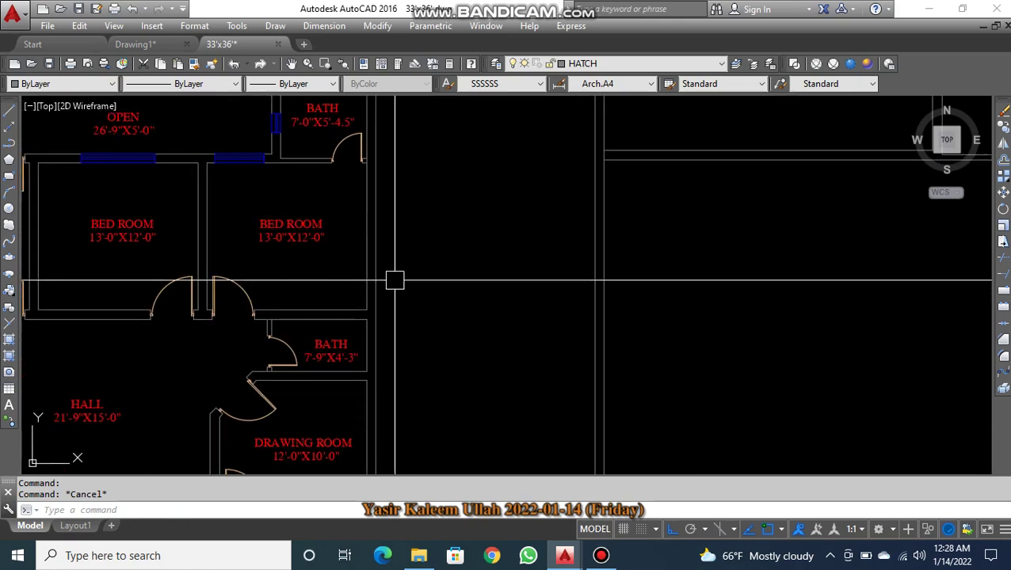
- Offset the inner east wall line 13' west to set the east bedroom's width from the reference plan
scroll(271, 251, "up", 3)
middle_click_drag(271, 250, 418, 314)
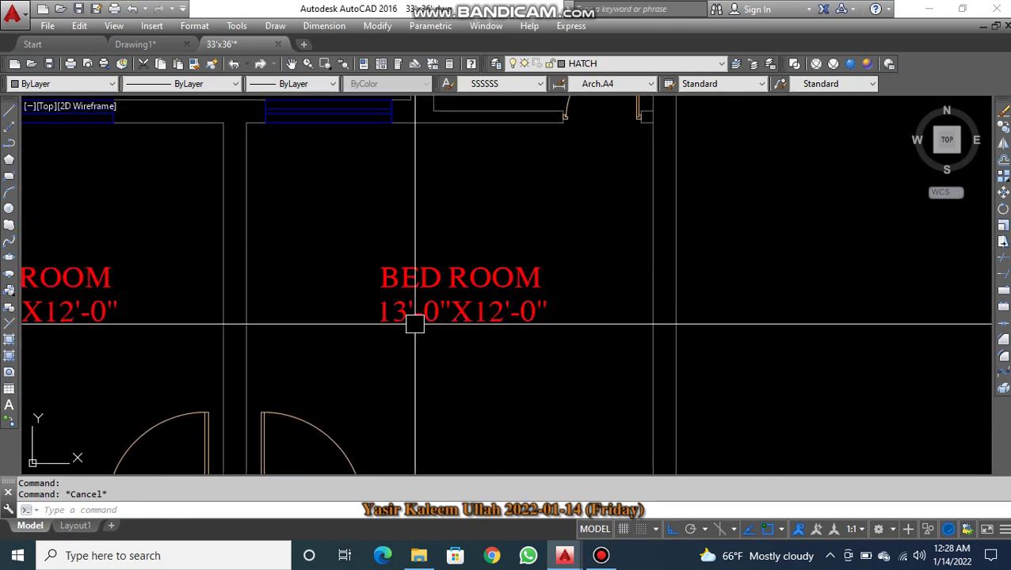
middle_click_drag(415, 362, 447, 291)
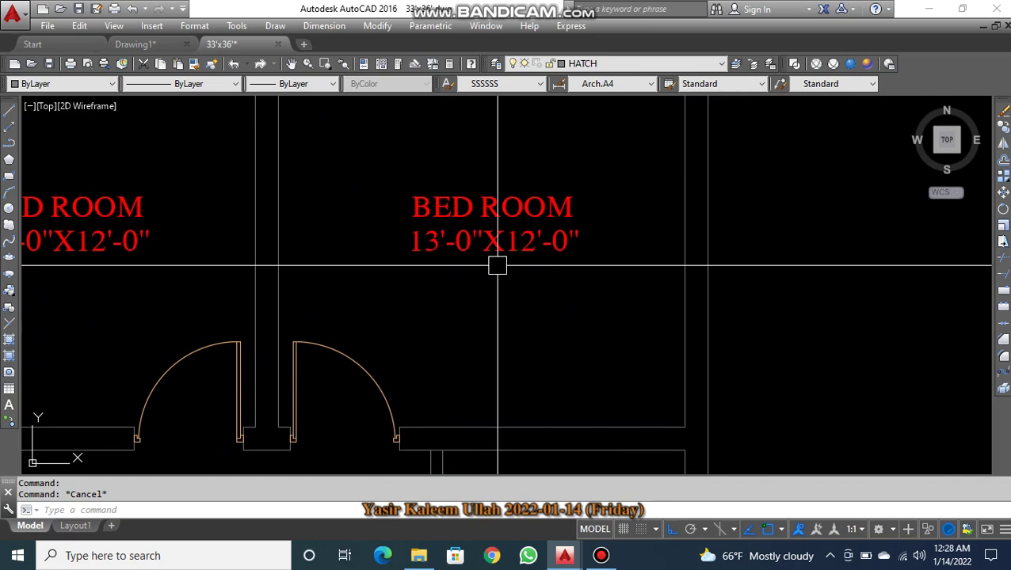
scroll(498, 265, "down", 5)
scroll(755, 309, "up", 2)
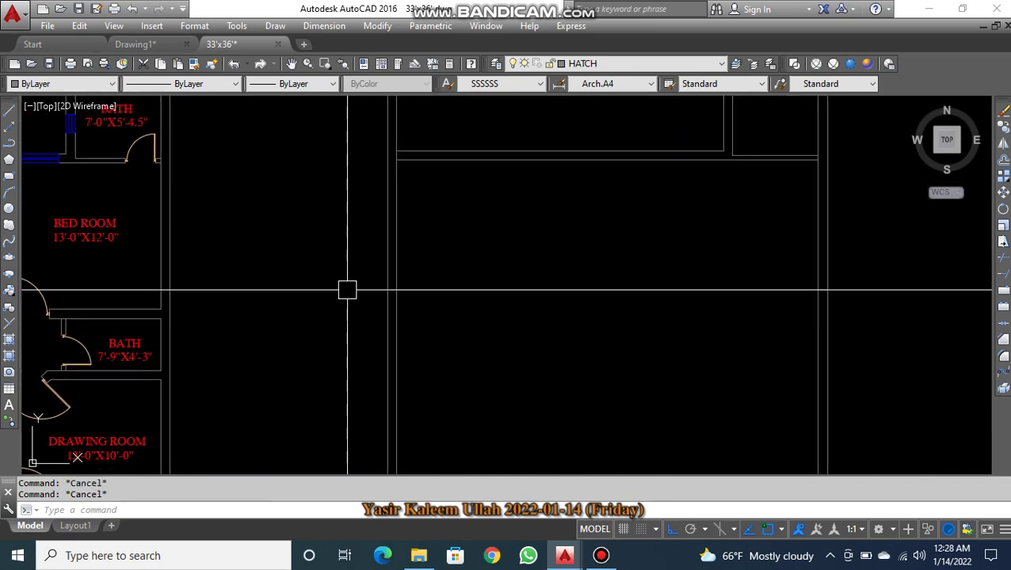
key("Return")
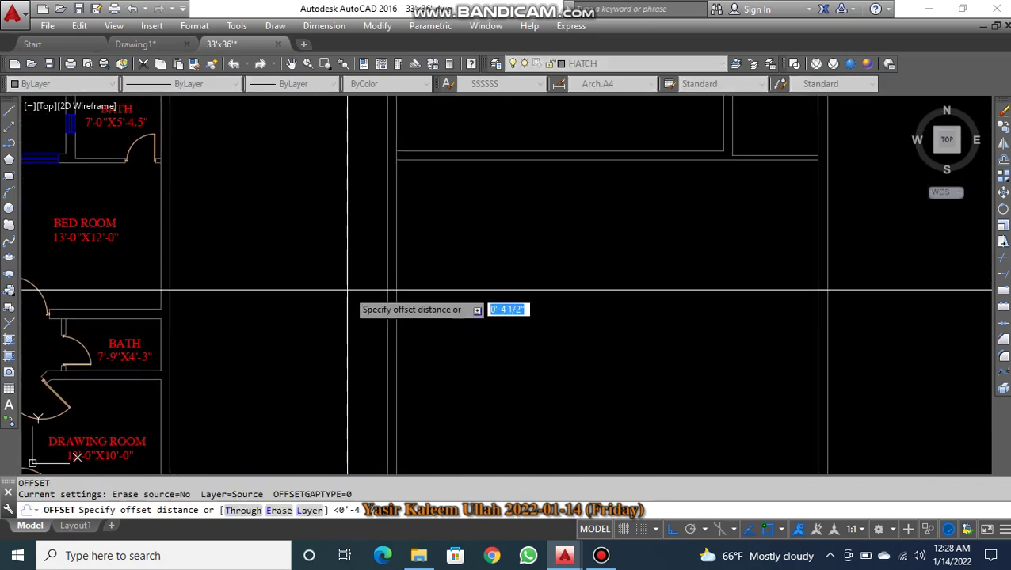
type("13'")
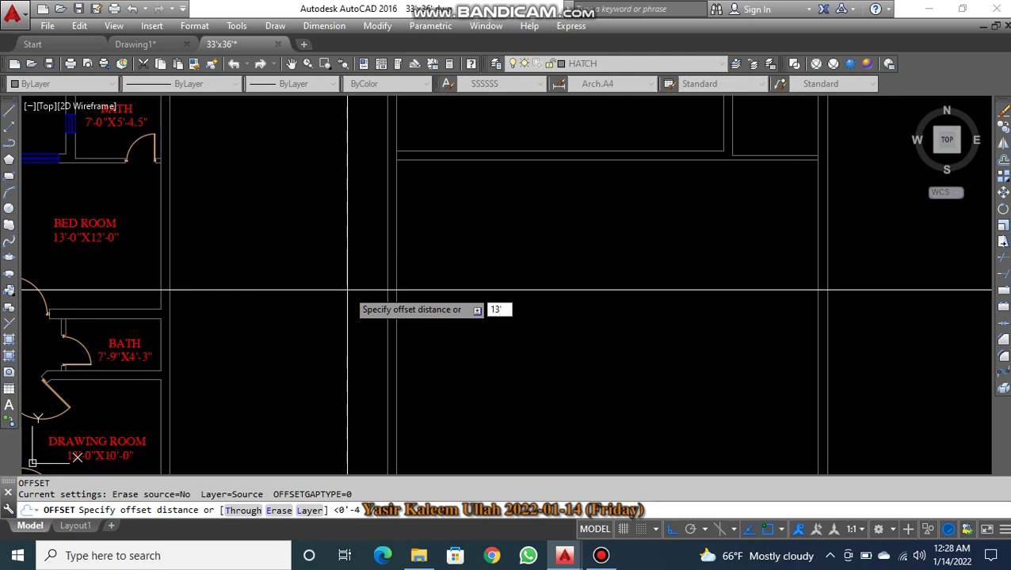
key("Return")
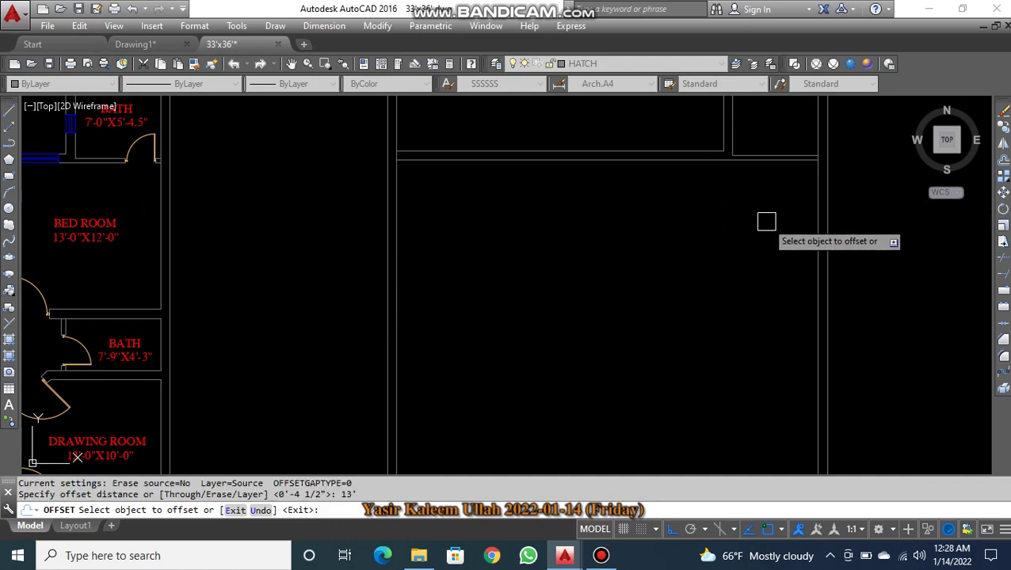
left_click(816, 219)
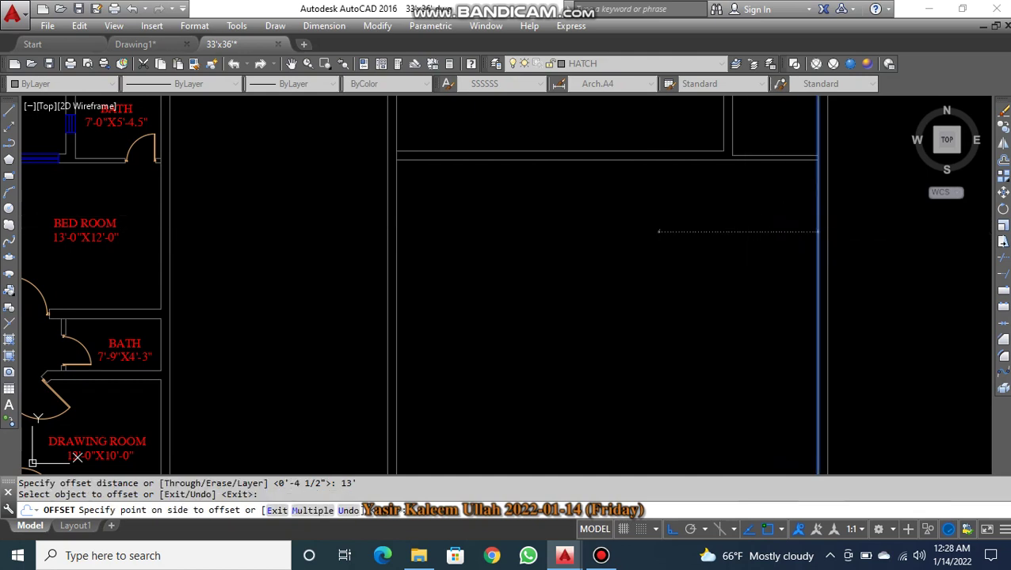
left_click(682, 231)
key("Return")
- Offset the new bedroom partition line 9" west to give the partition its thickness
key("Return")
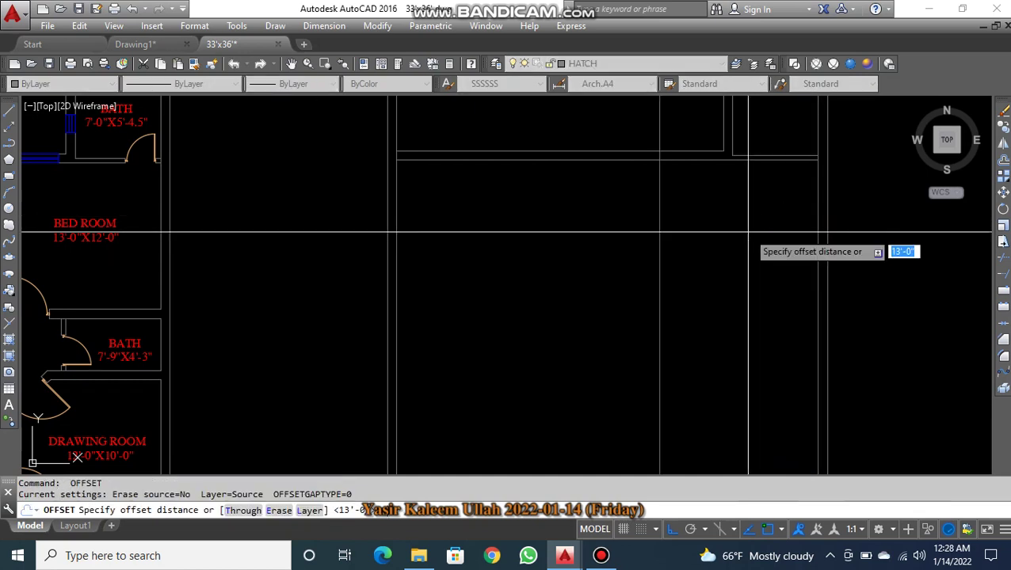
type("9")
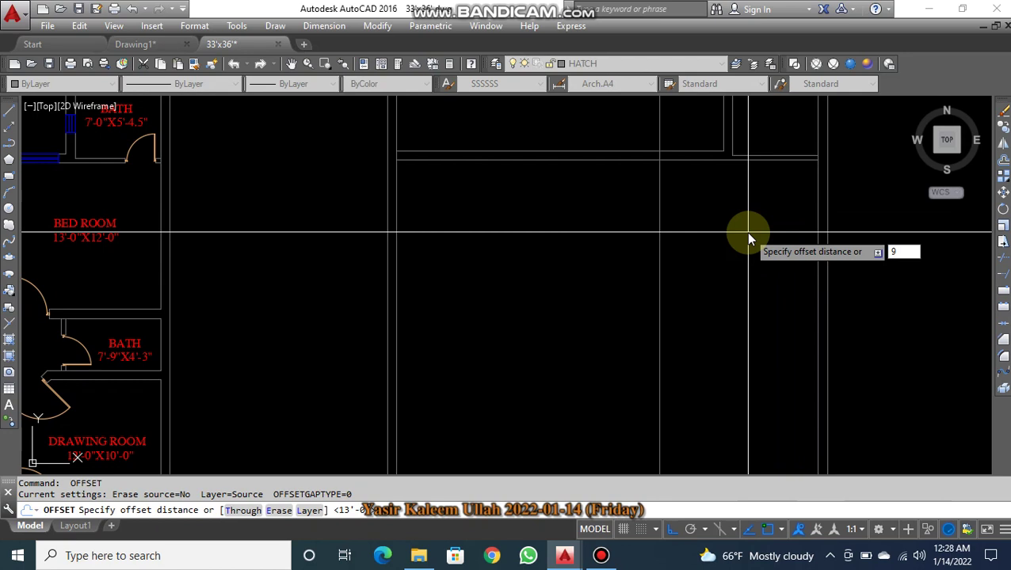
key("Return")
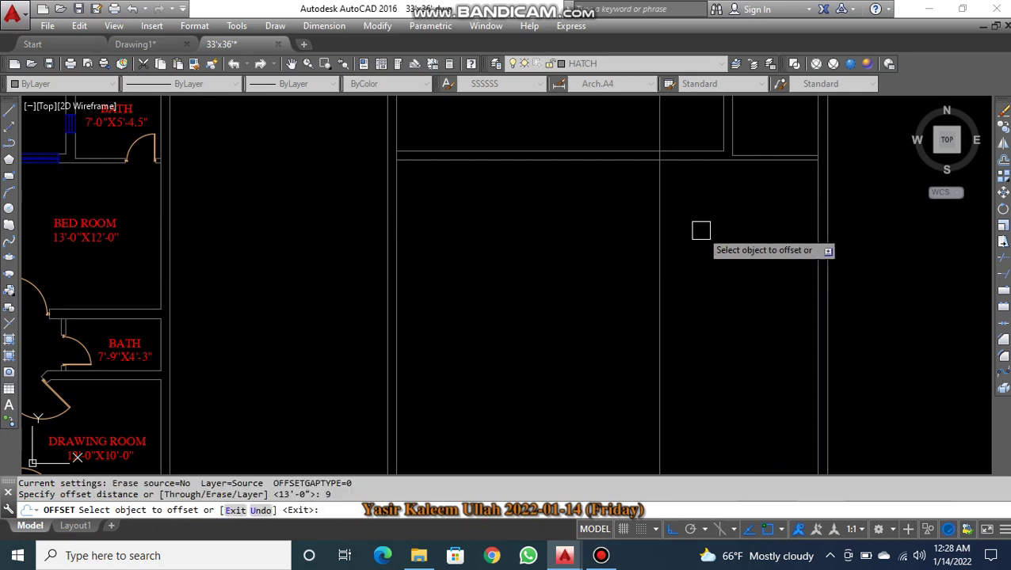
left_click(659, 221)
left_click(585, 221)
key("Escape")
key("Escape")
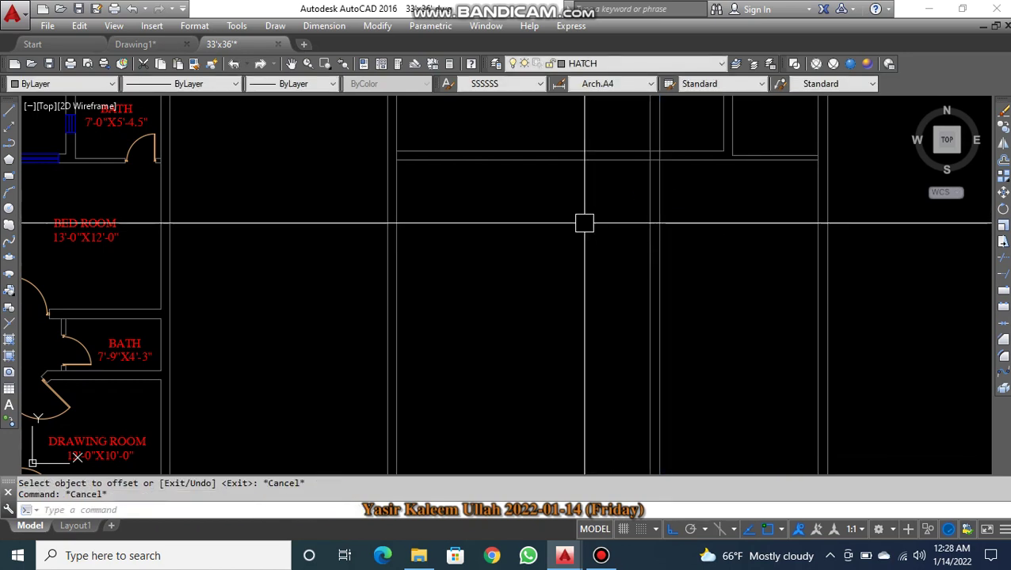
- Trim both bedroom partition lines where they extend north past the lower wall line below the open area
key("Return")
scroll(622, 183, "up", 3)
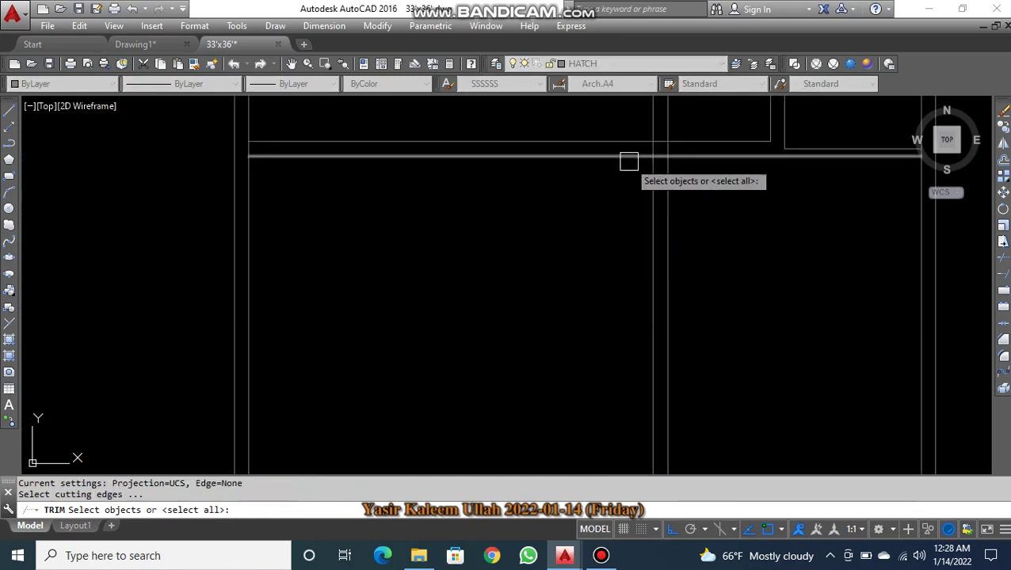
left_click(625, 156)
key("Return")
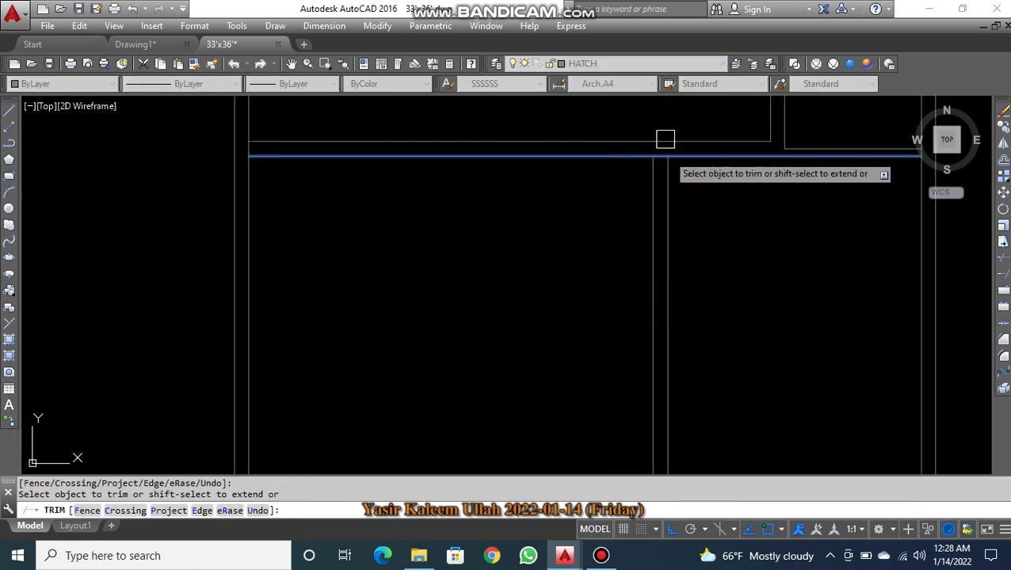
key("Escape")
scroll(741, 193, "down", 4)
key("Escape")
- Offset the wall line north of the bedrooms 12' south to set the bedroom depth from the reference plan
scroll(740, 194, "up", 2)
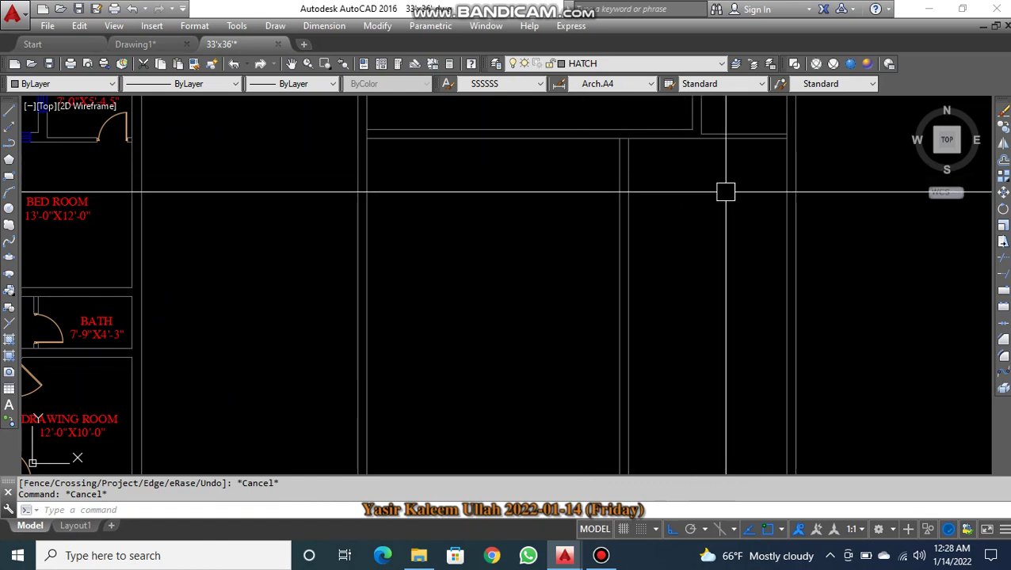
middle_click_drag(724, 192, 816, 195)
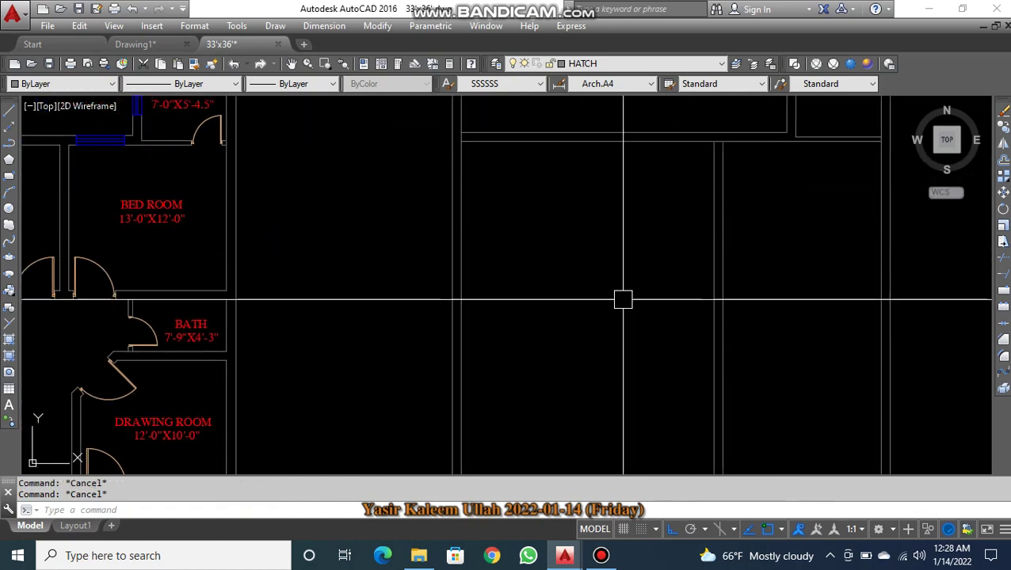
scroll(153, 235, "up", 2)
middle_click_drag(154, 236, 293, 234)
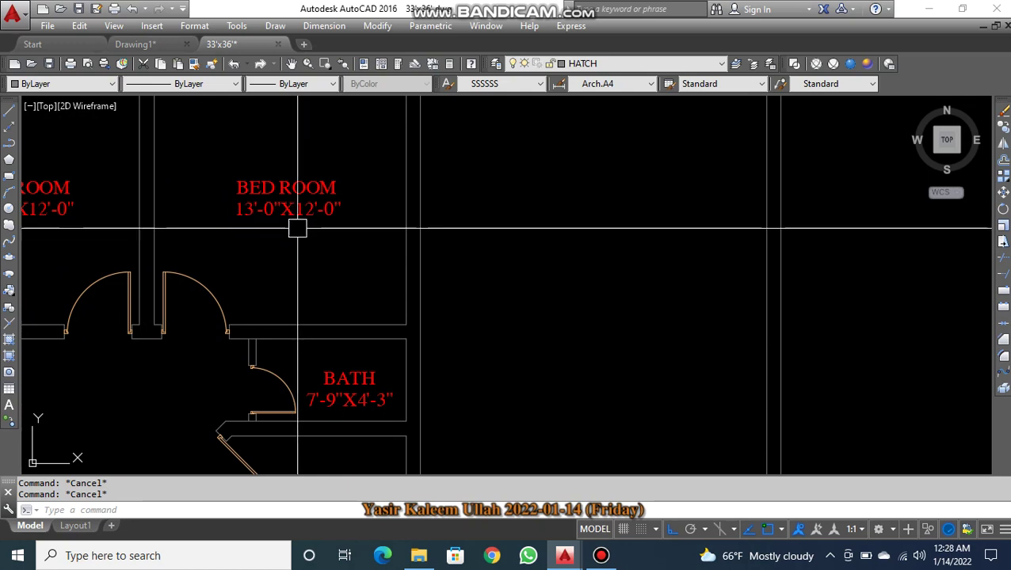
scroll(304, 225, "down", 4)
scroll(300, 311, "up", 3)
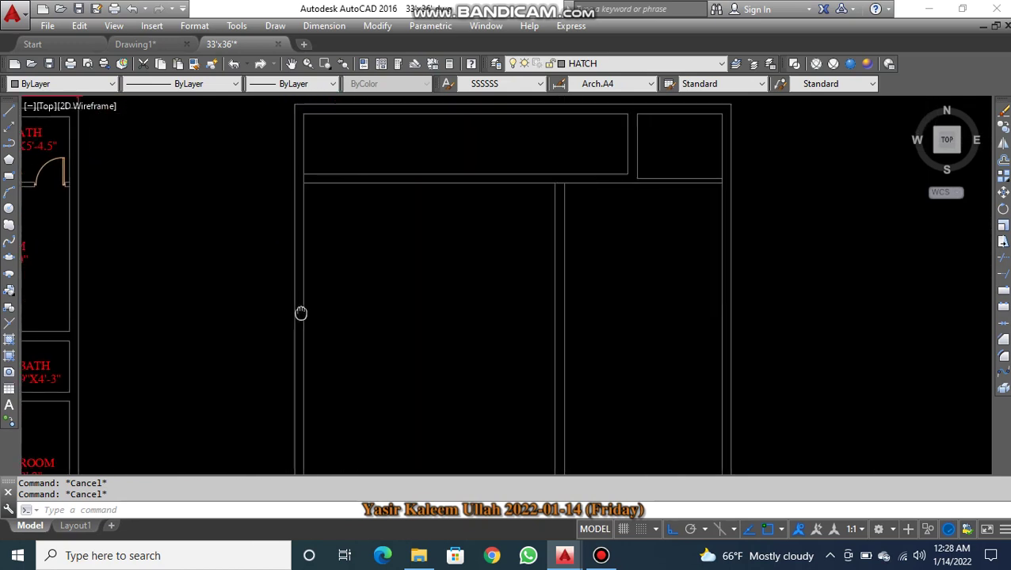
type("o")
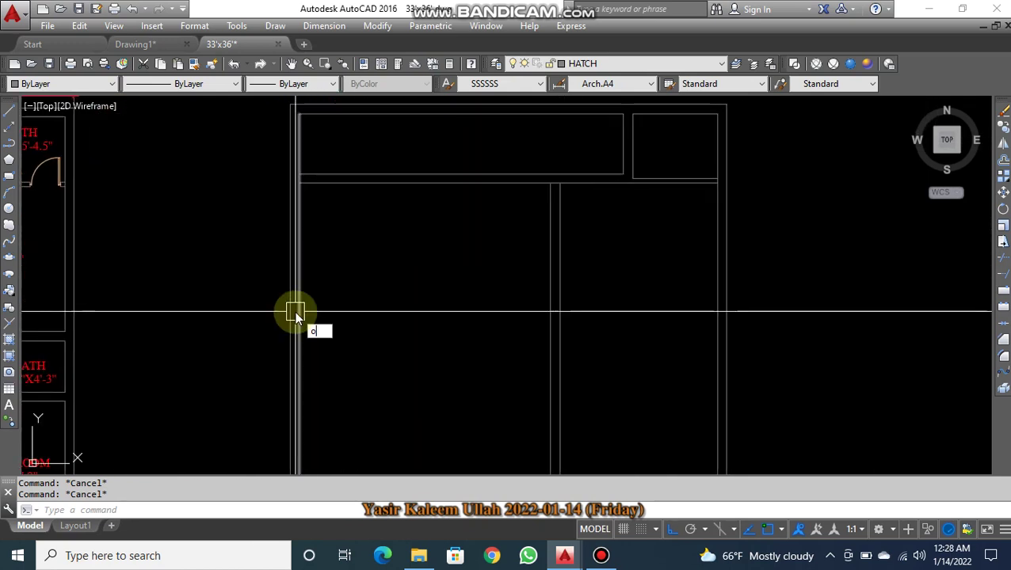
key("Return")
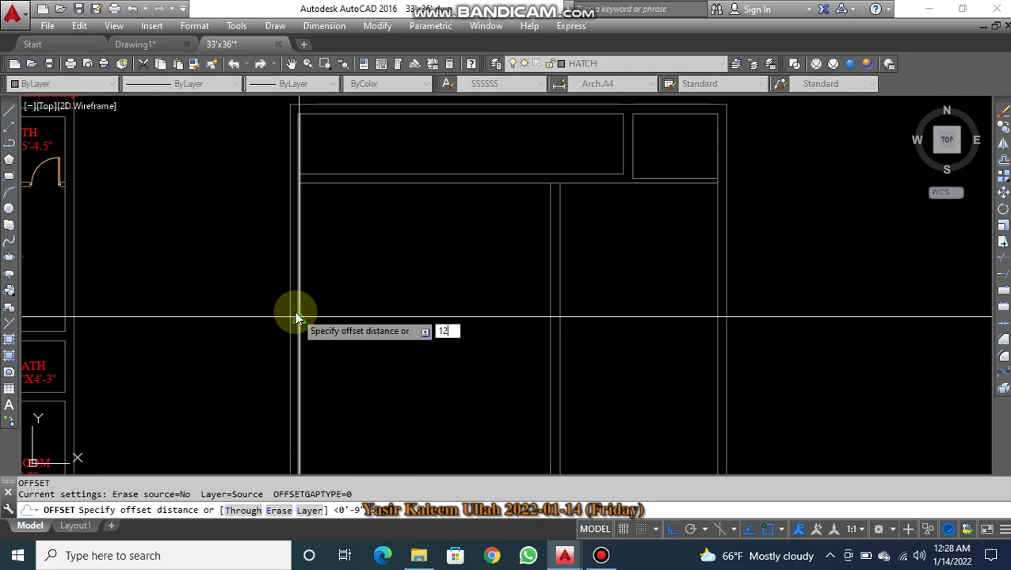
key("Return")
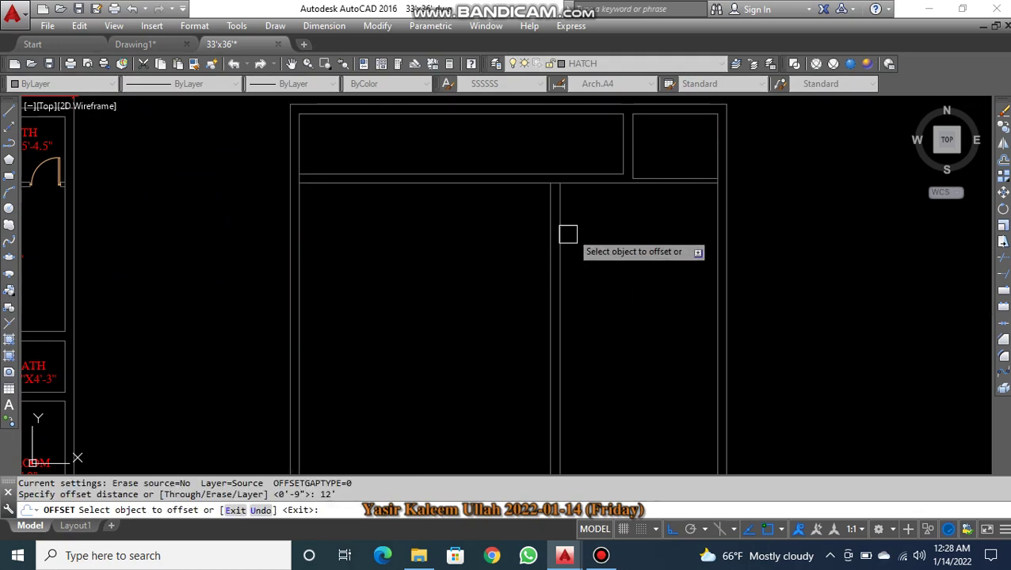
left_click(602, 183)
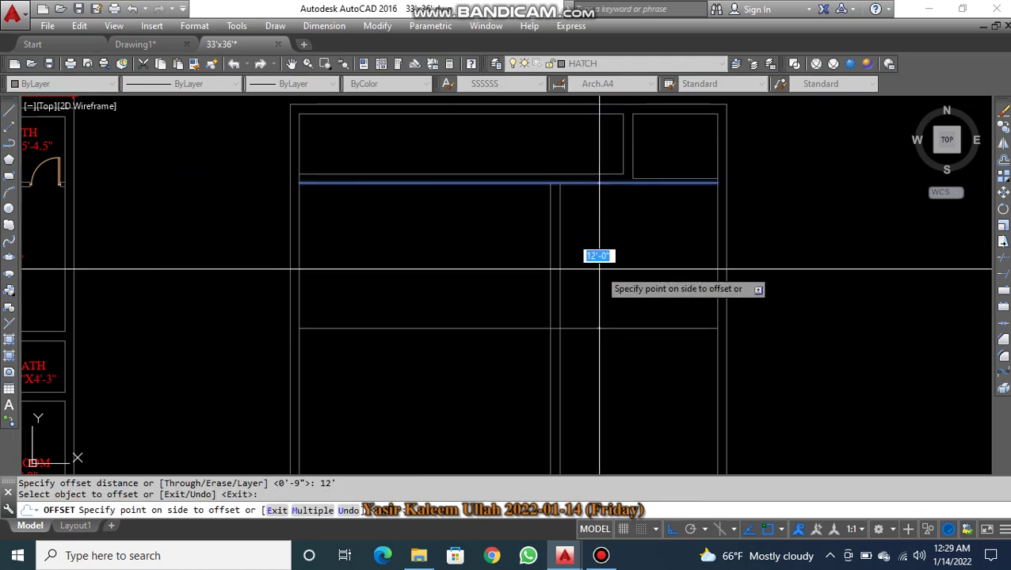
left_click(598, 264)
key("Escape")
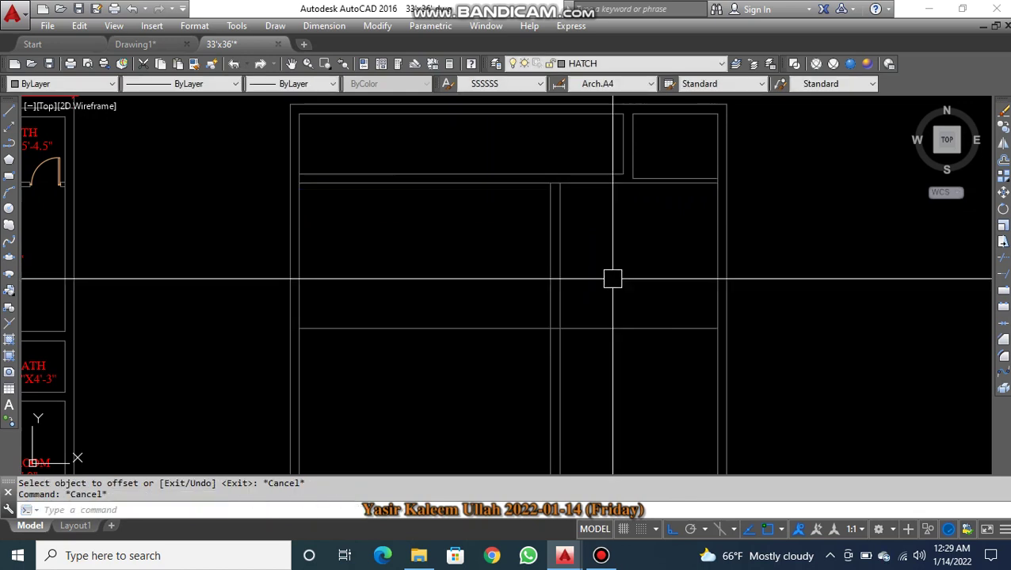
- Offset the bedrooms' new south wall line 9" south for the wall thickness and regenerate the drawing
type("o")
key("Return")
type("6")
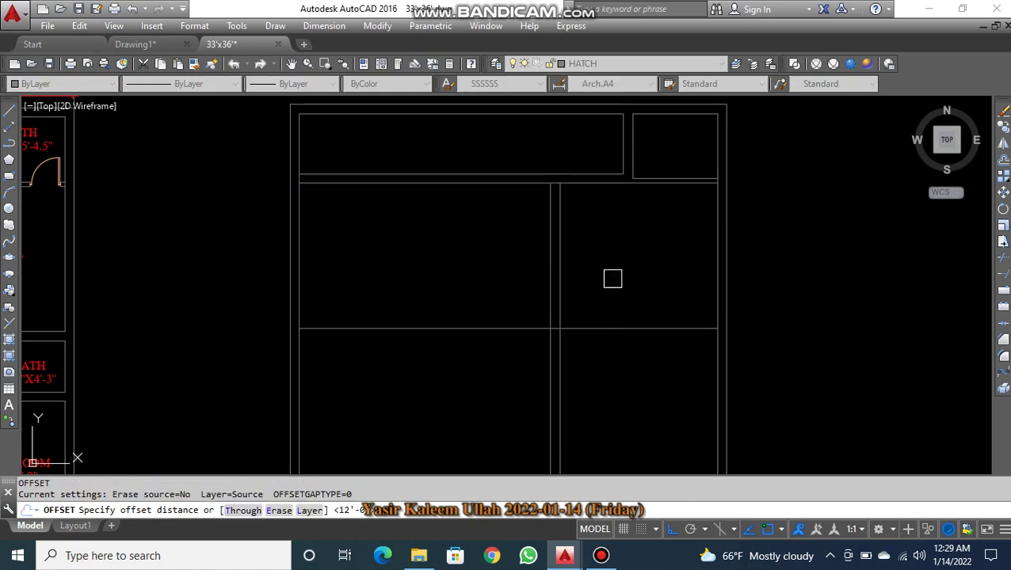
key("Return")
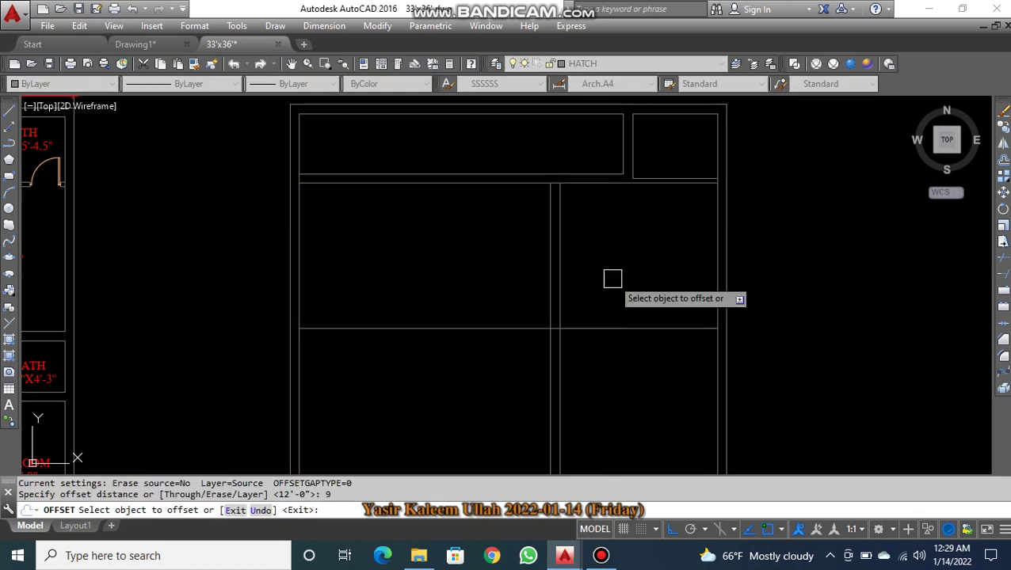
left_click(622, 329)
left_click(632, 378)
key("Escape")
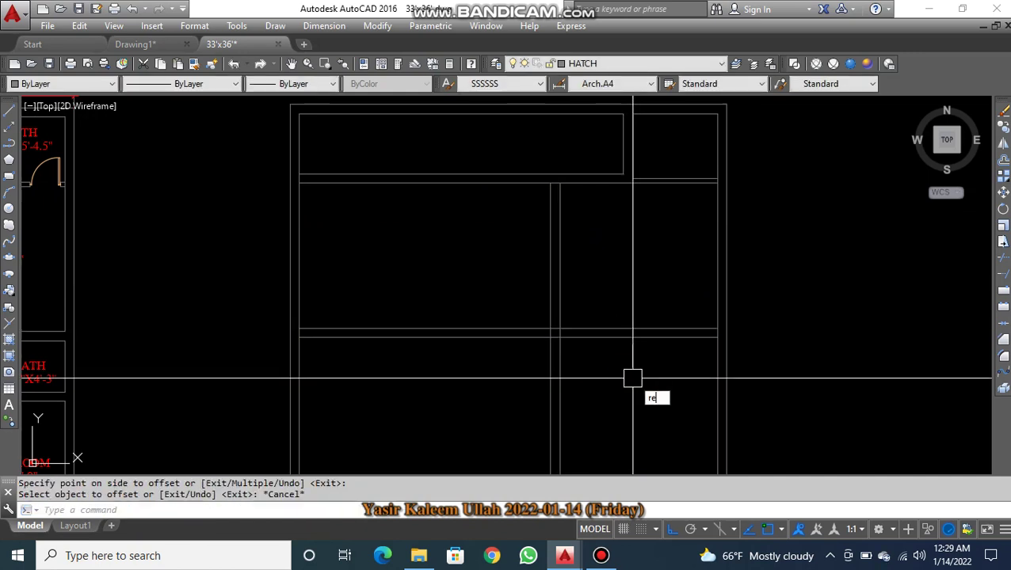
key("Return")
- Trim both partition lines south of the bedrooms' south wall, using that wall's upper line as the cutting edge
scroll(615, 340, "up", 6)
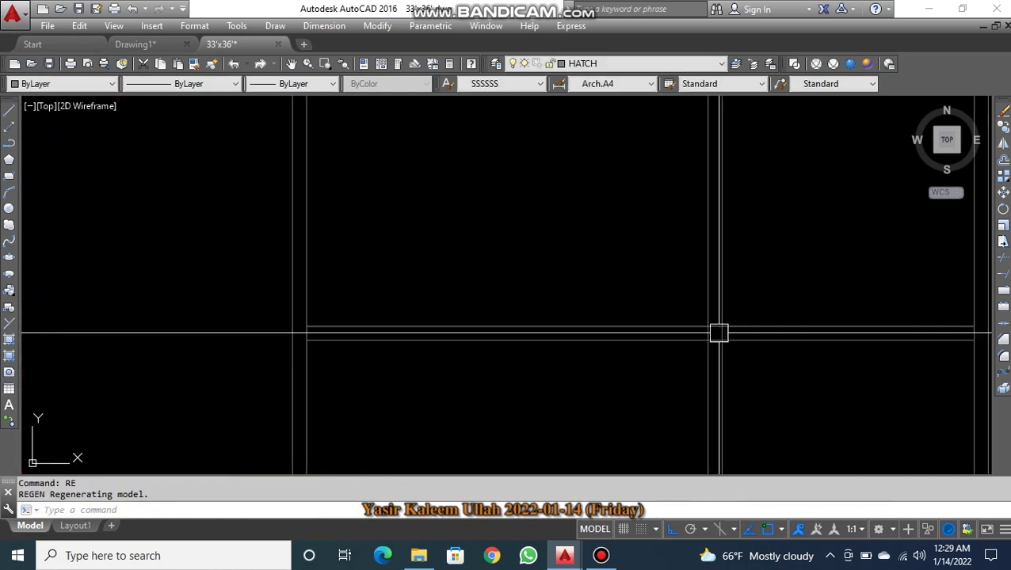
left_click(719, 326)
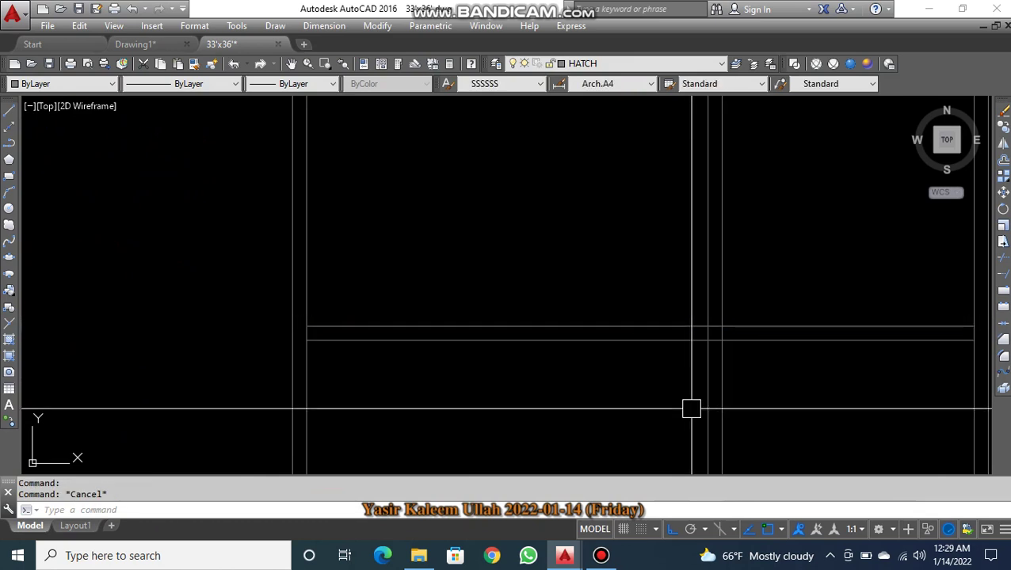
key("Return")
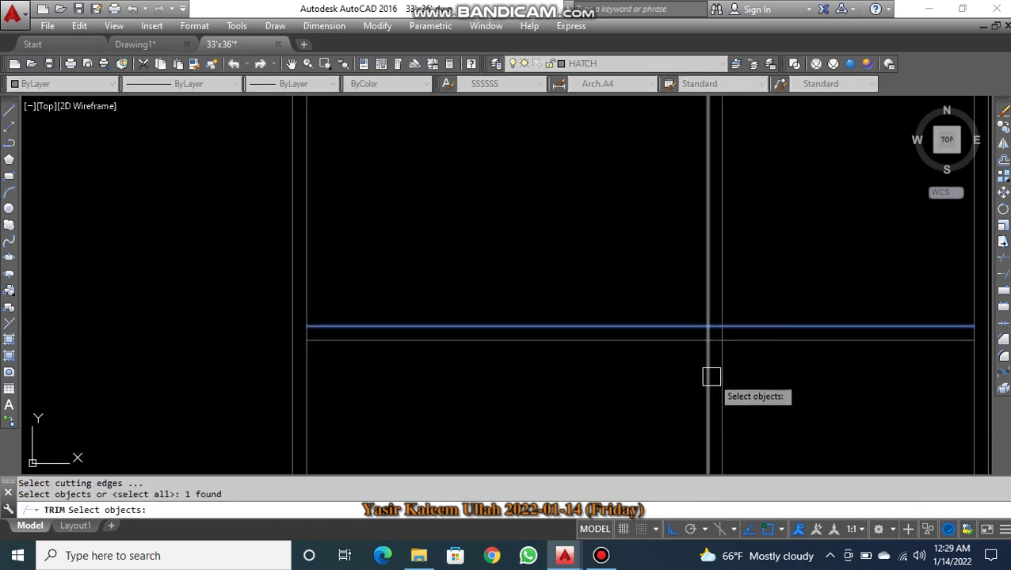
key("Return")
left_click(745, 372)
left_click(645, 394)
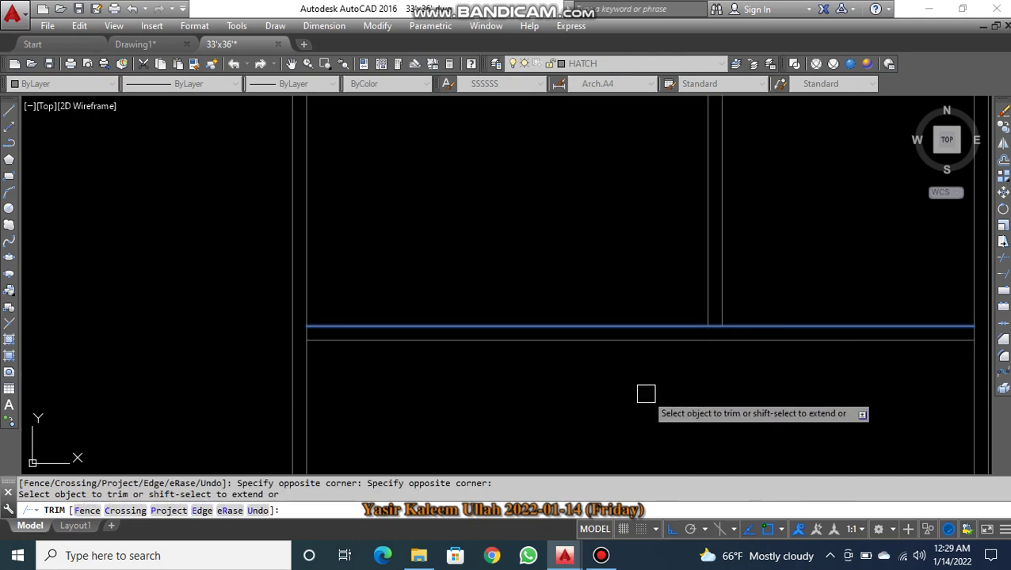
key("Escape")
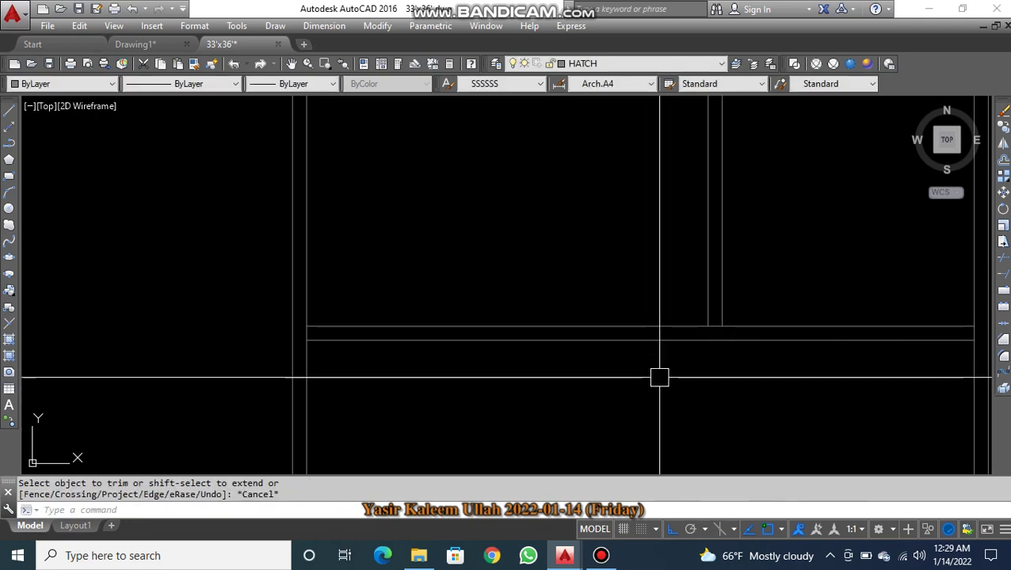
scroll(659, 378, "down", 3)
scroll(253, 368, "up", 1)
middle_click_drag(214, 341, 293, 350)
scroll(281, 346, "down", 3)
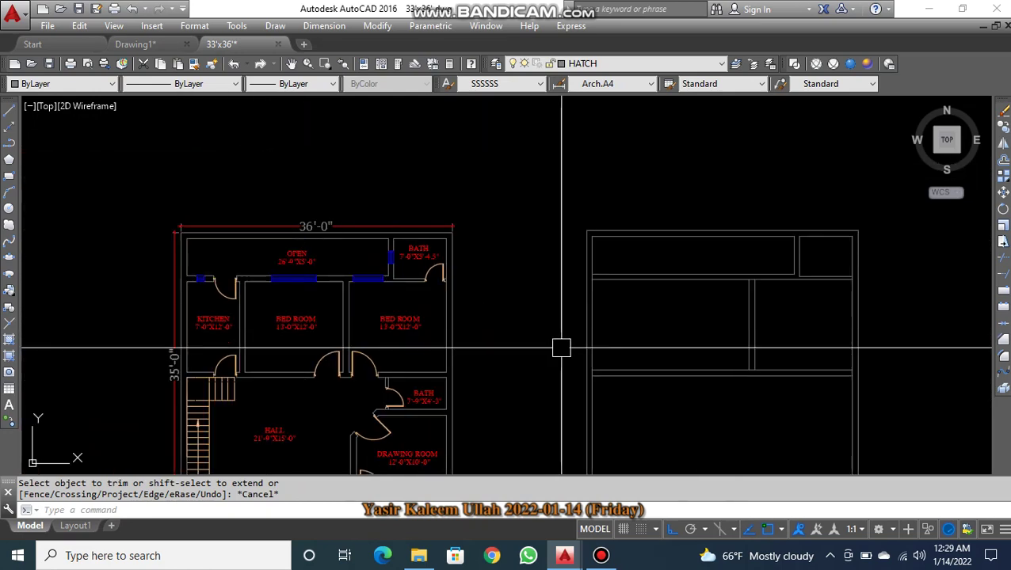
scroll(524, 316, "up", 1)
scroll(677, 309, "up", 2)
left_click(670, 301)
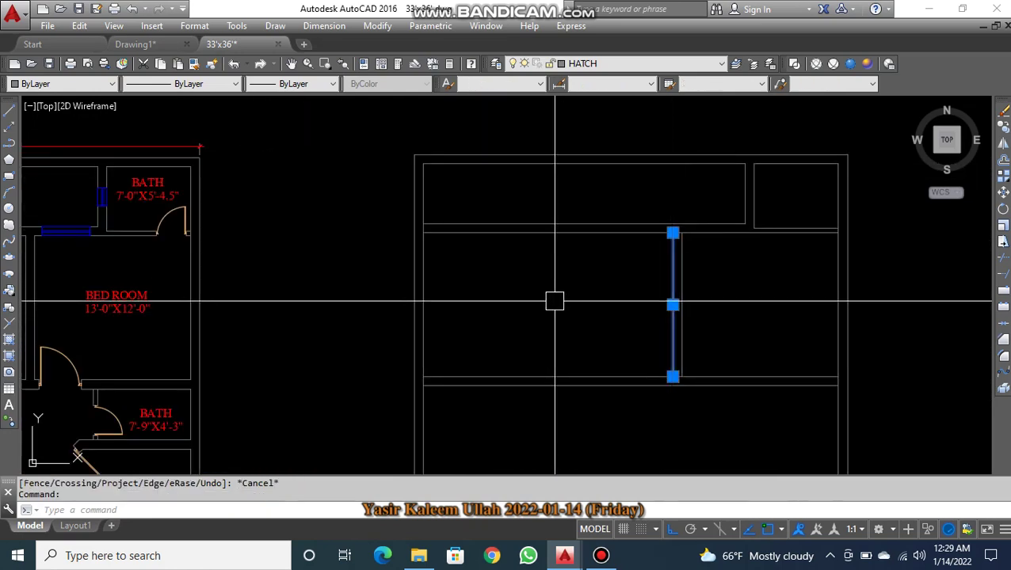
key("Escape")
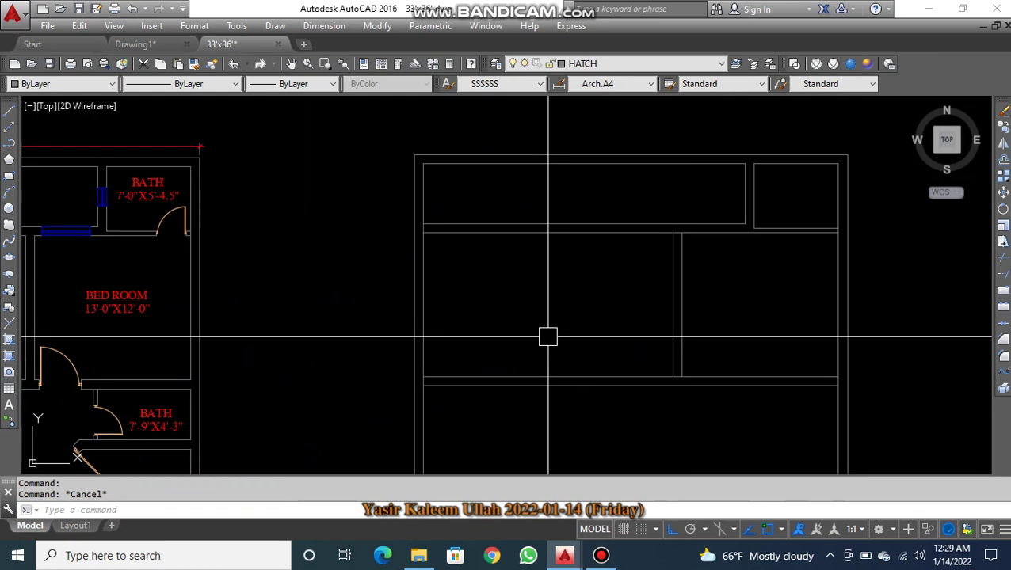
type("O")
key("Return")
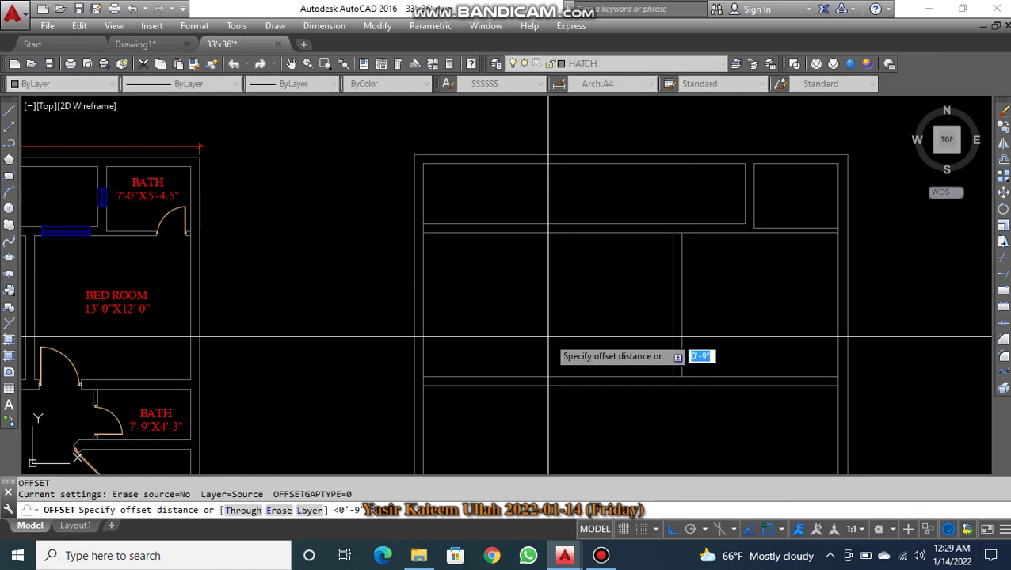
scroll(354, 384, "up", 4)
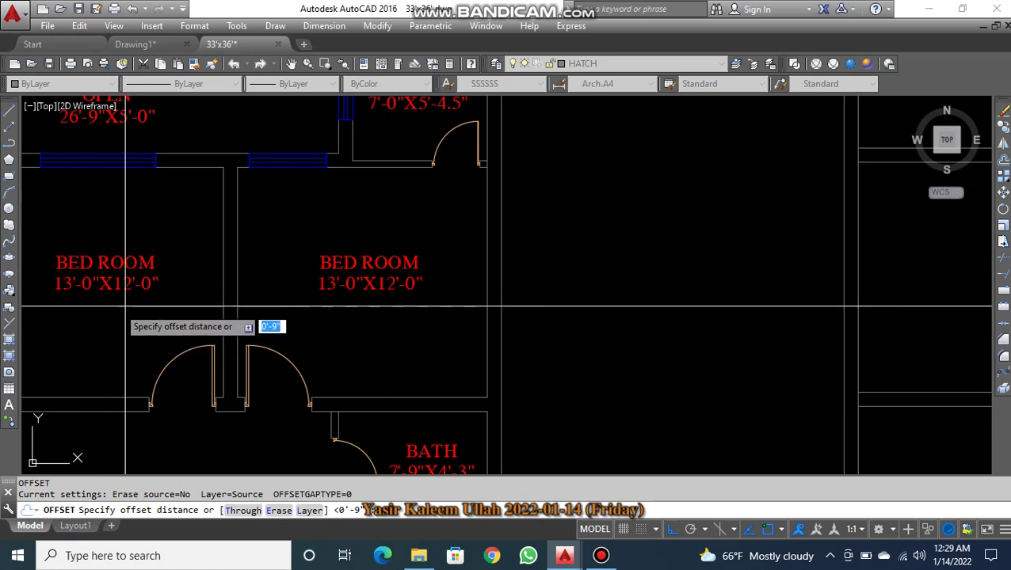
scroll(138, 315, "down", 2)
middle_click_drag(594, 388, 534, 379)
key("Escape")
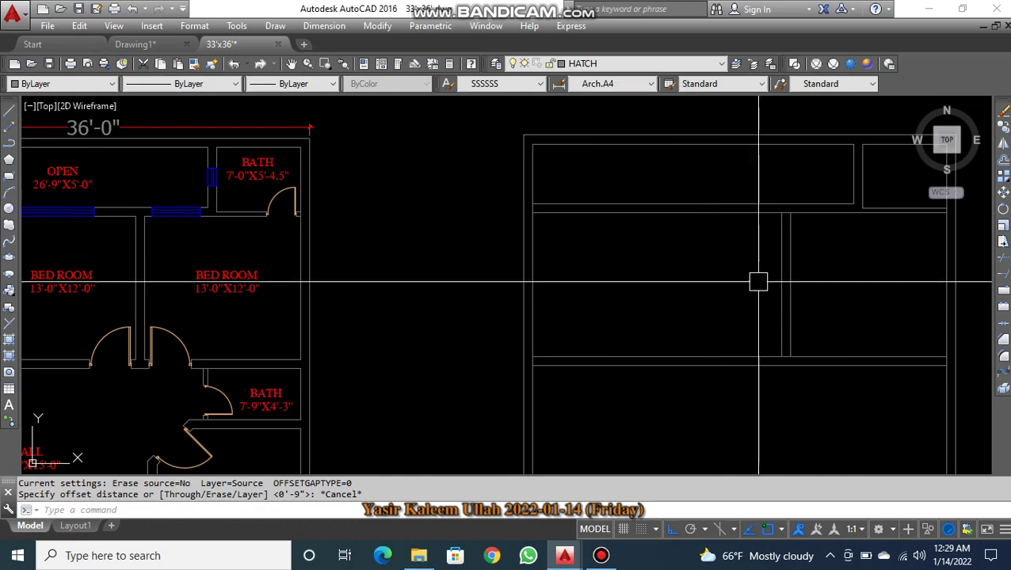
left_click(779, 282)
key("Escape")
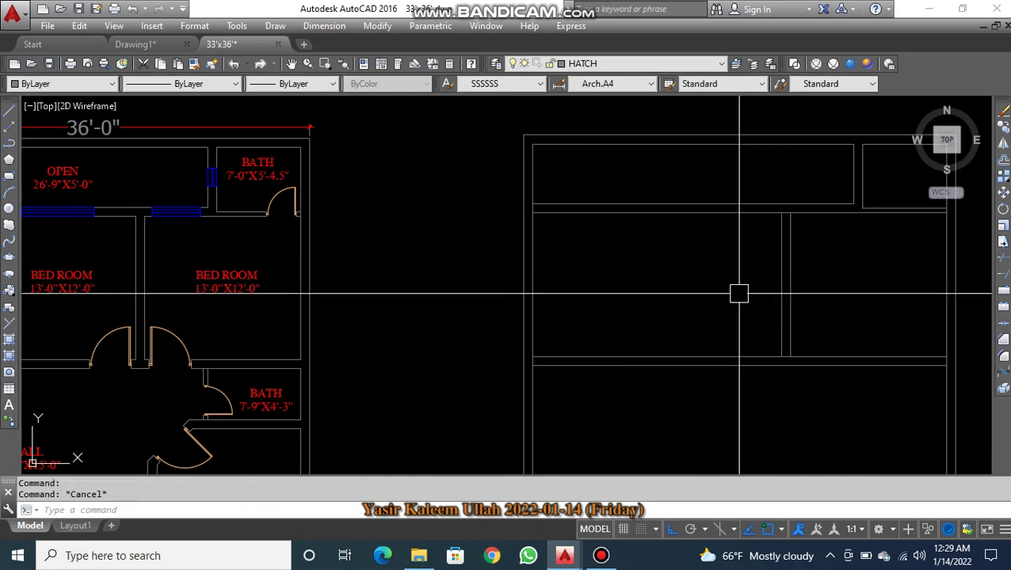
- Offset the west line of the existing bedroom partition 13' west to set the middle bedroom's width
key("Return")
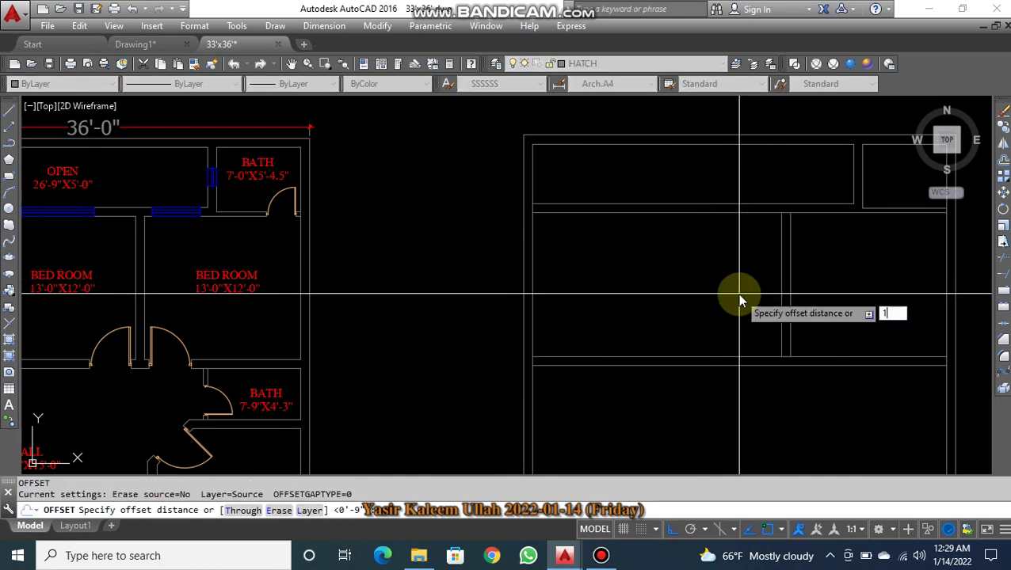
key("Return")
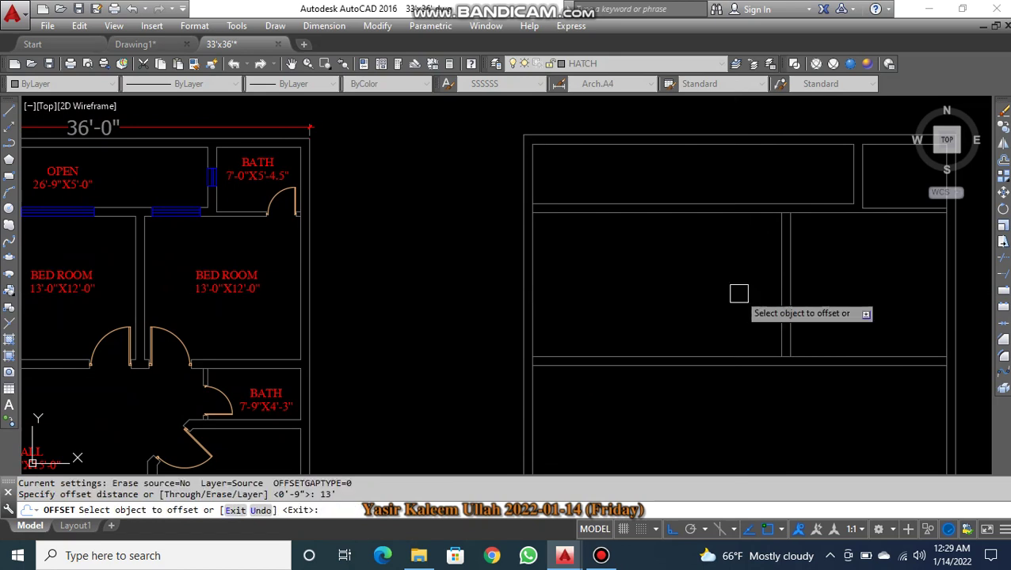
left_click(781, 273)
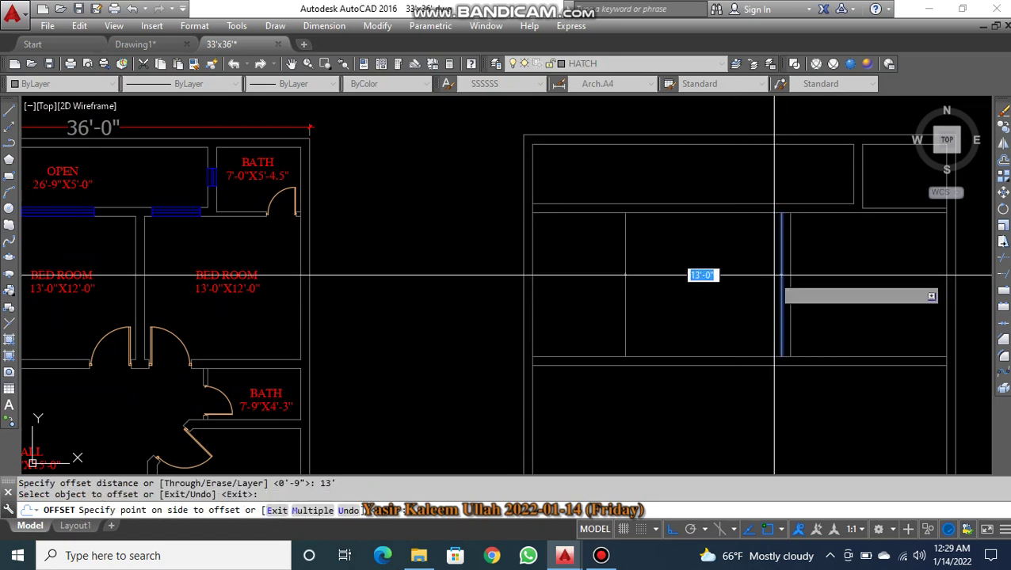
left_click(705, 276)
key("Return")
- Offset the middle bedroom's new west line 9" west to form the wall between it and the kitchen
key("Return")
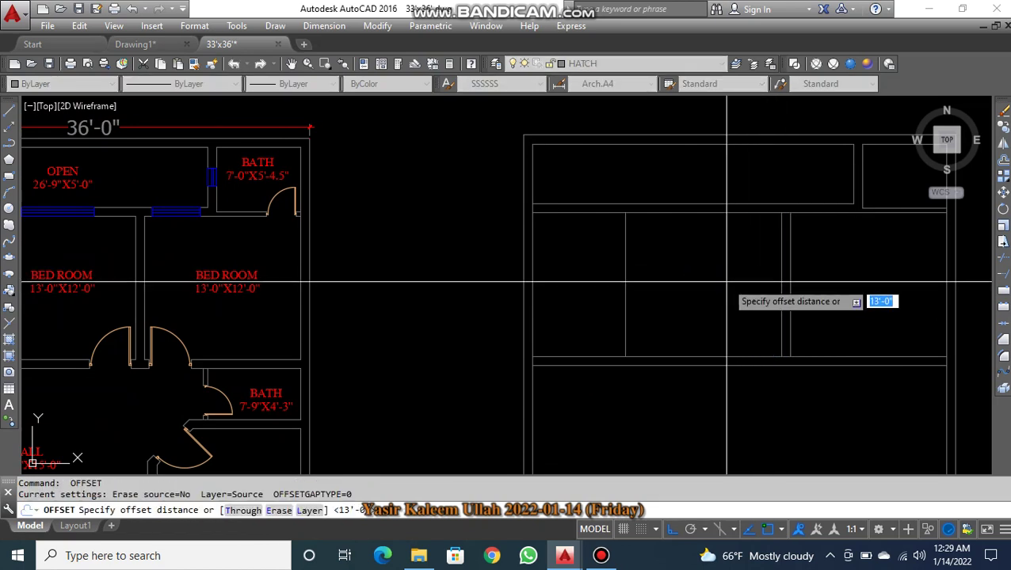
type("9")
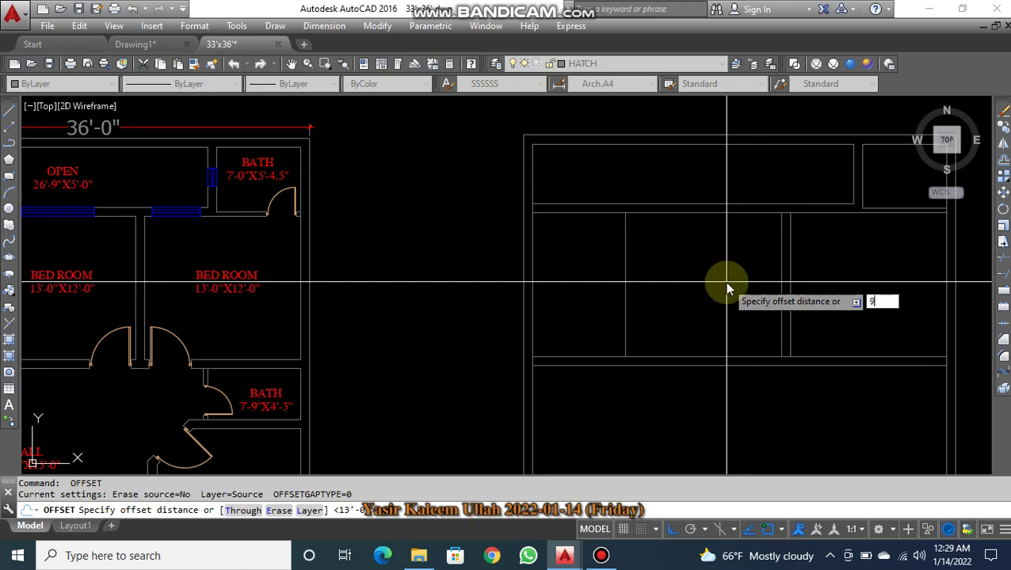
key("Return")
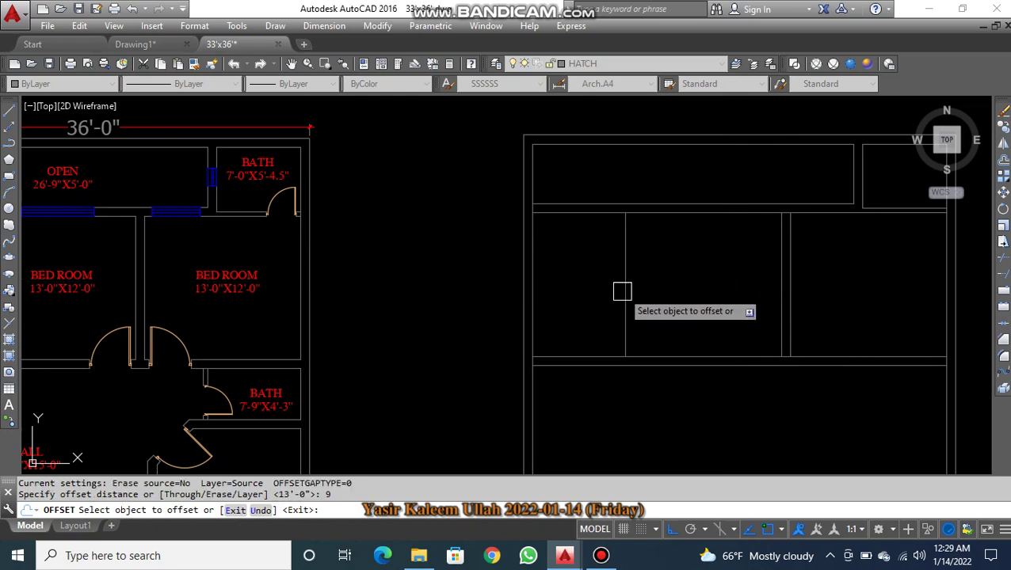
left_click(622, 291)
left_click(587, 289)
key("Escape")
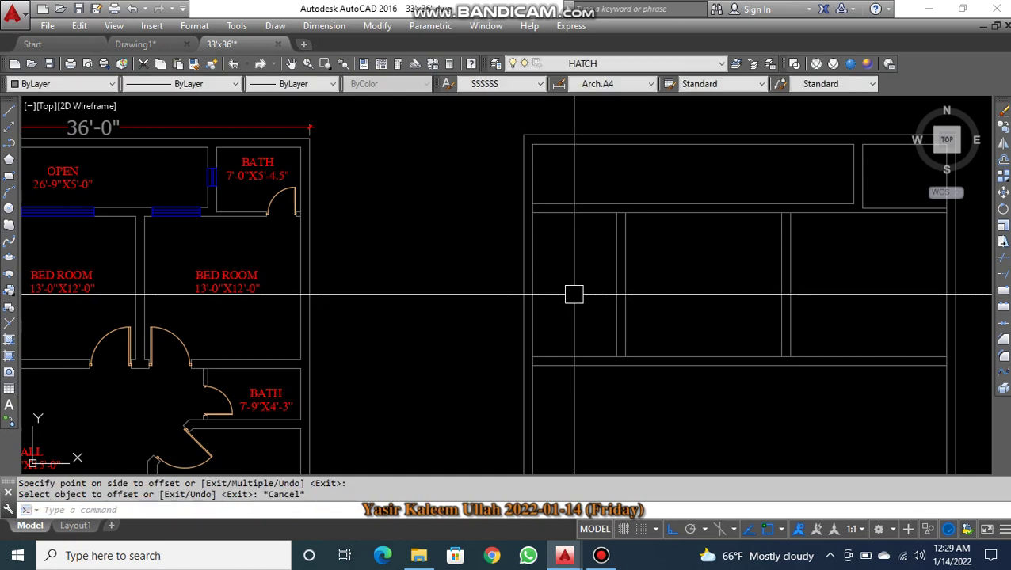
- Compare the new partition layout with the reference plan's bedrooms and kitchen, checking the kitchen's labelled size
left_click(625, 279)
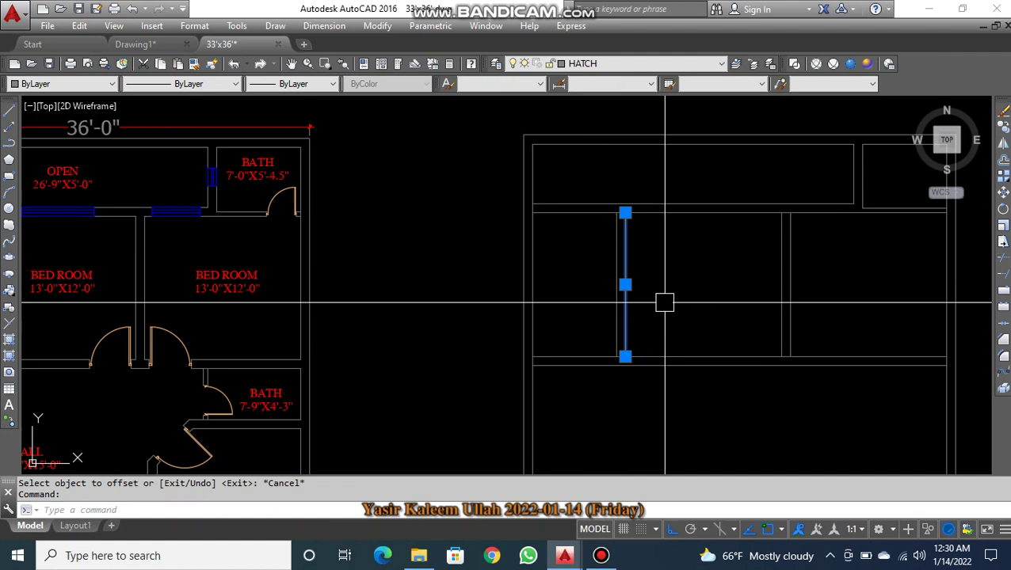
key("Escape")
key("Escape")
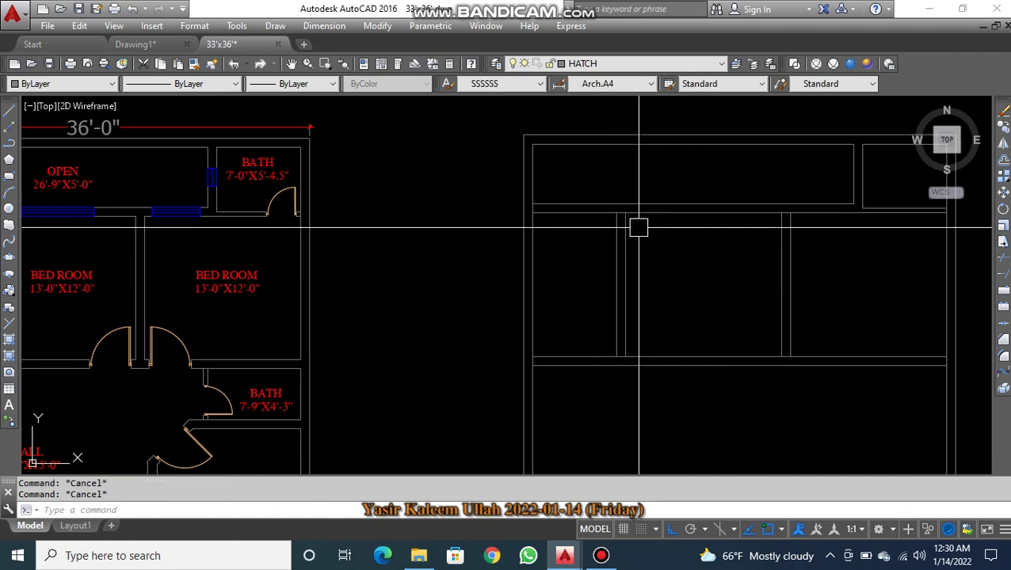
middle_click_drag(605, 296, 677, 301)
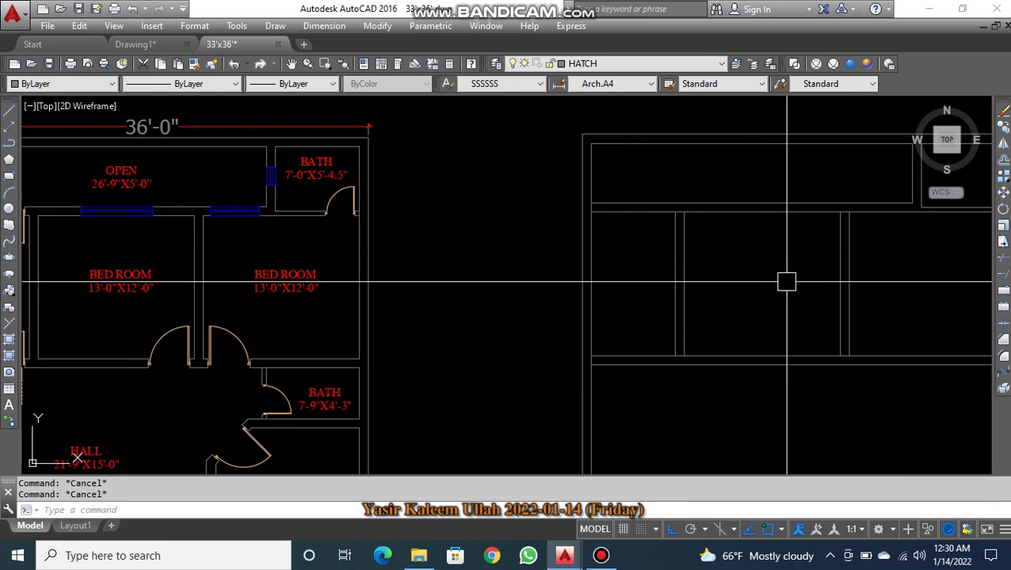
middle_click_drag(785, 282, 769, 288)
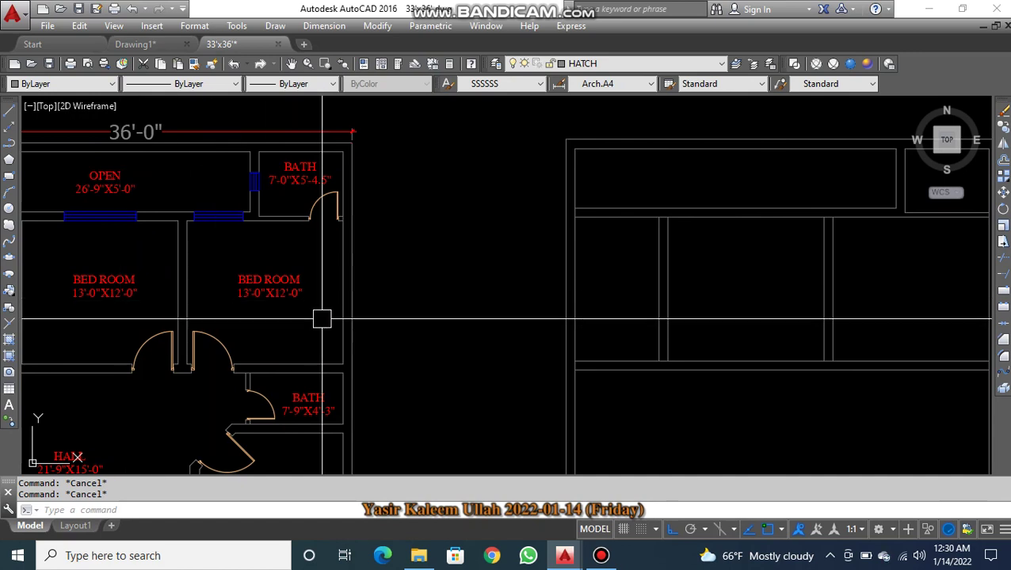
mouse_move(718, 333)
middle_mouse_down()
mouse_move(544, 321)
mouse_move(843, 309)
middle_mouse_up()
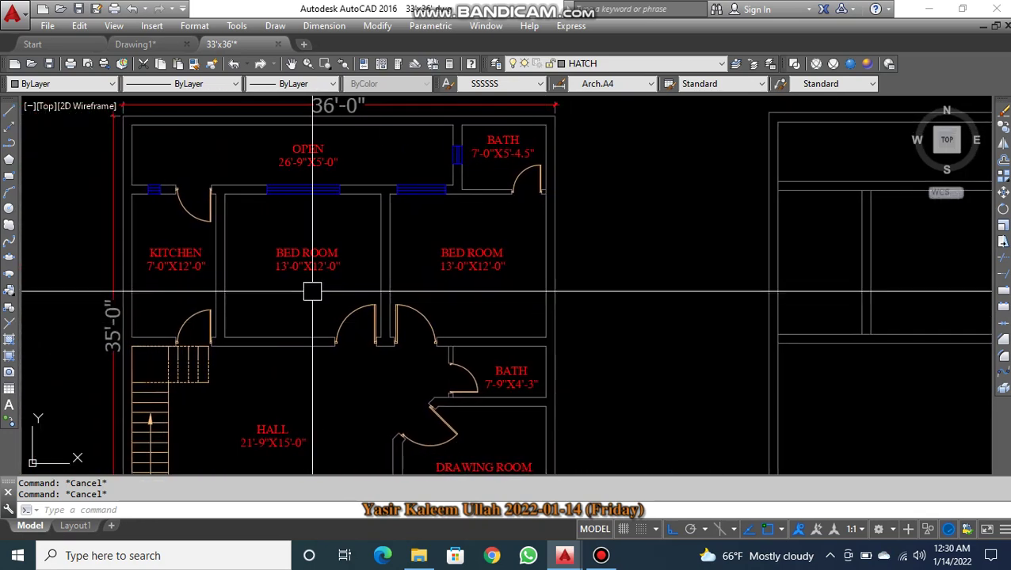
scroll(316, 289, "up", 2)
middle_click_drag(212, 316, 274, 316)
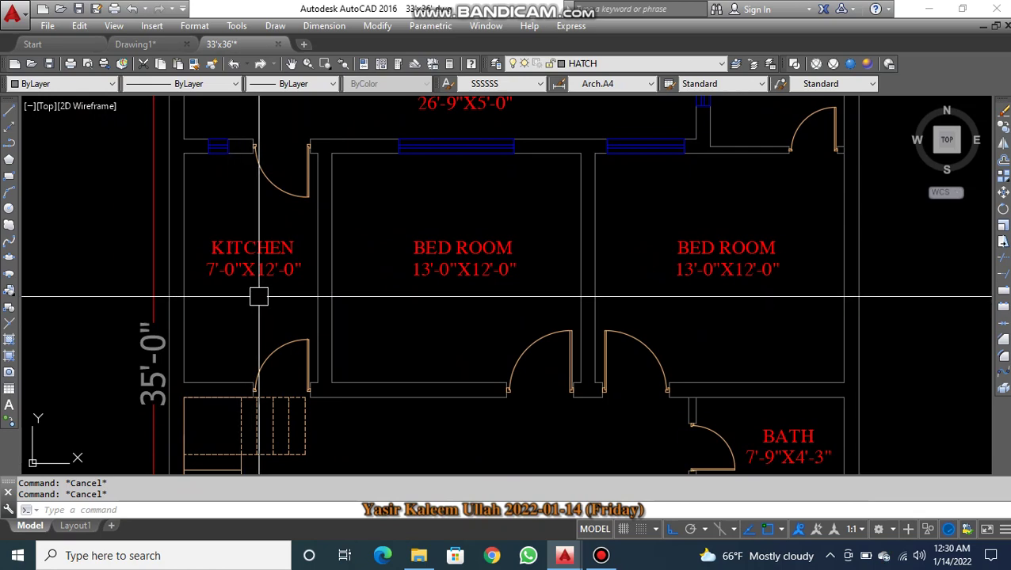
scroll(602, 322, "down", 5)
scroll(564, 309, "up", 8)
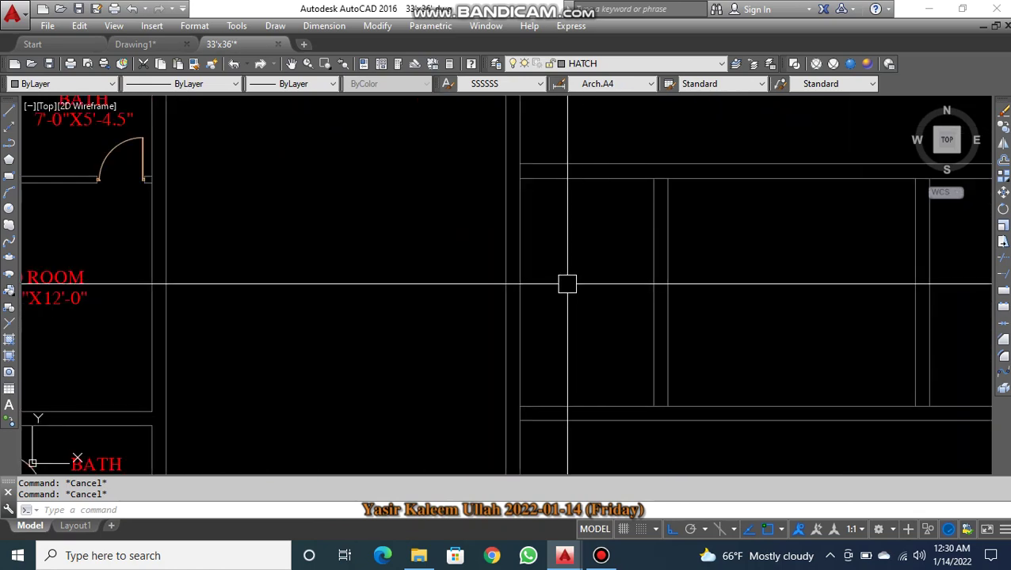
- Check the new kitchen's clear width with a temporary aligned dimension and erase that dimension
type("a")
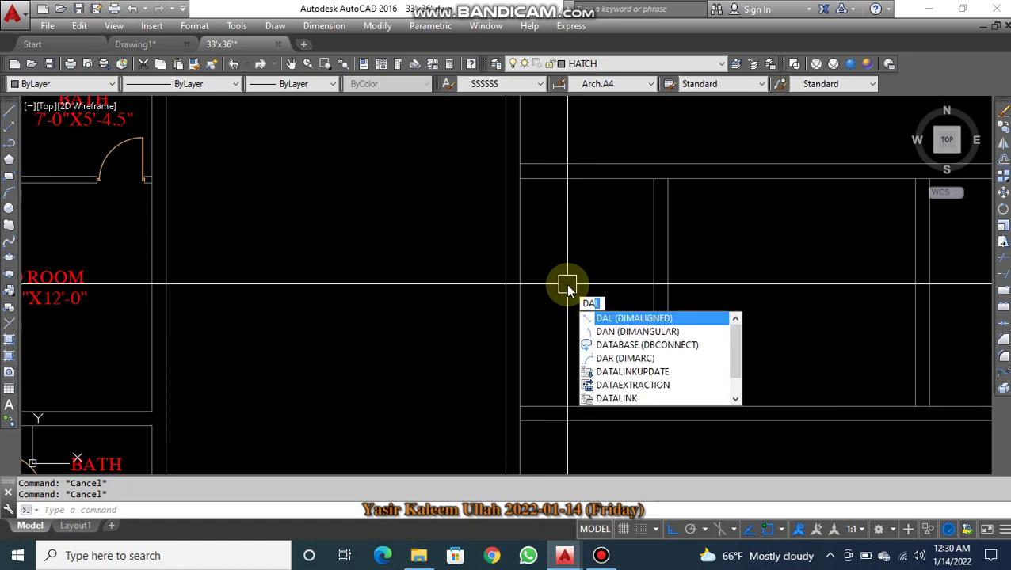
type("L")
key("Return")
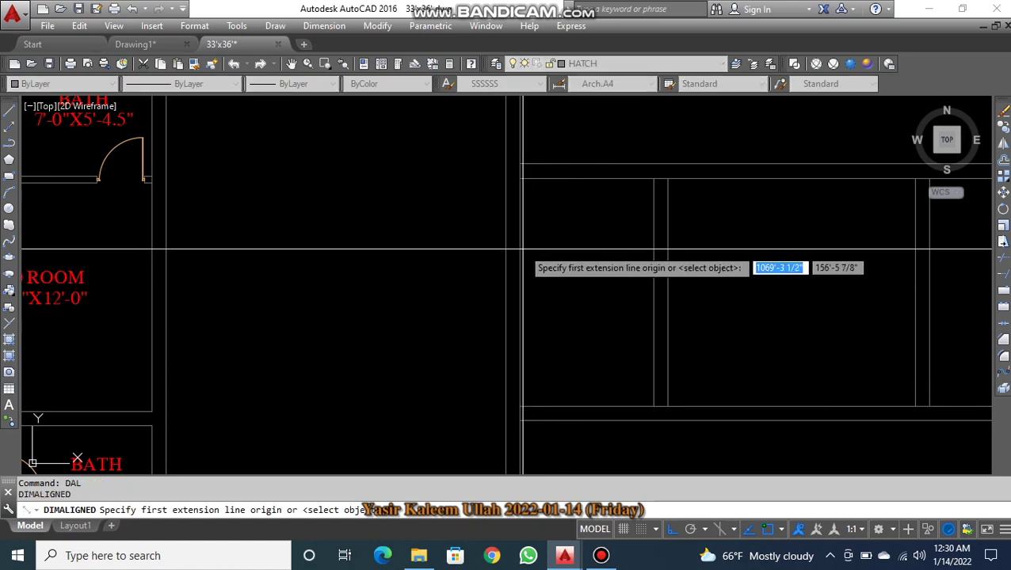
left_click(521, 250)
left_click(653, 251)
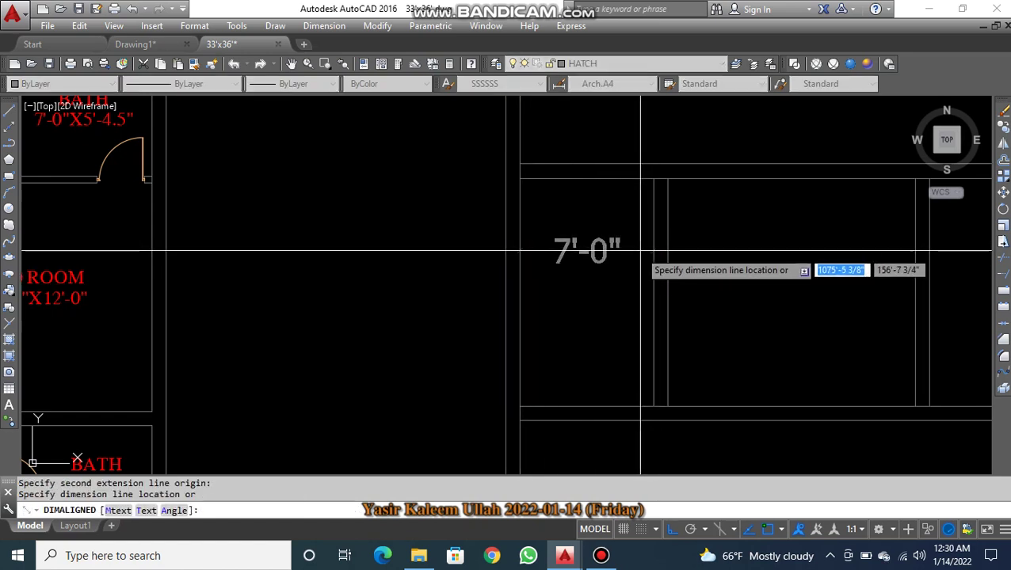
left_click(640, 252)
scroll(699, 282, "down", 2)
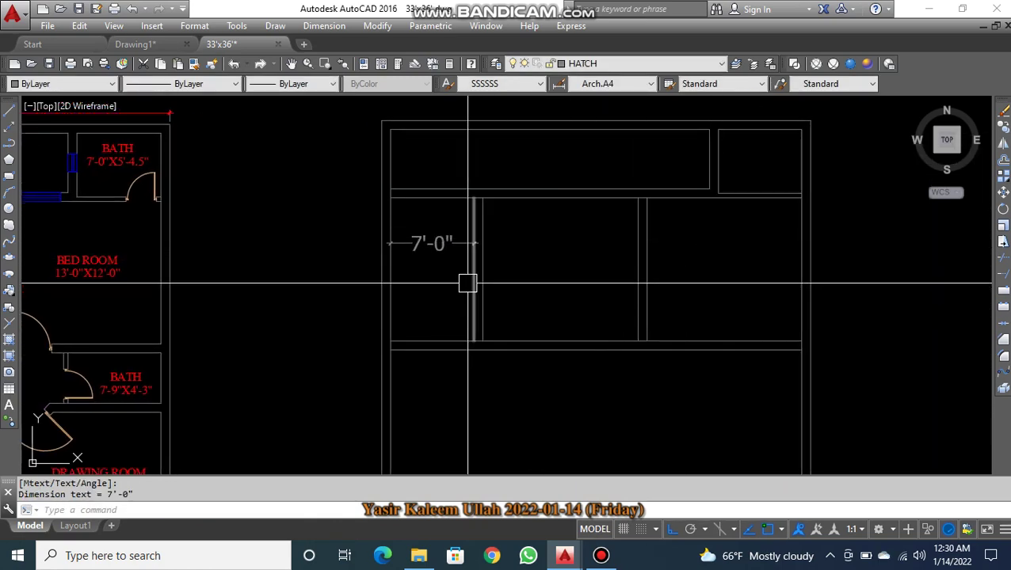
scroll(468, 282, "up", 2)
left_click(471, 241)
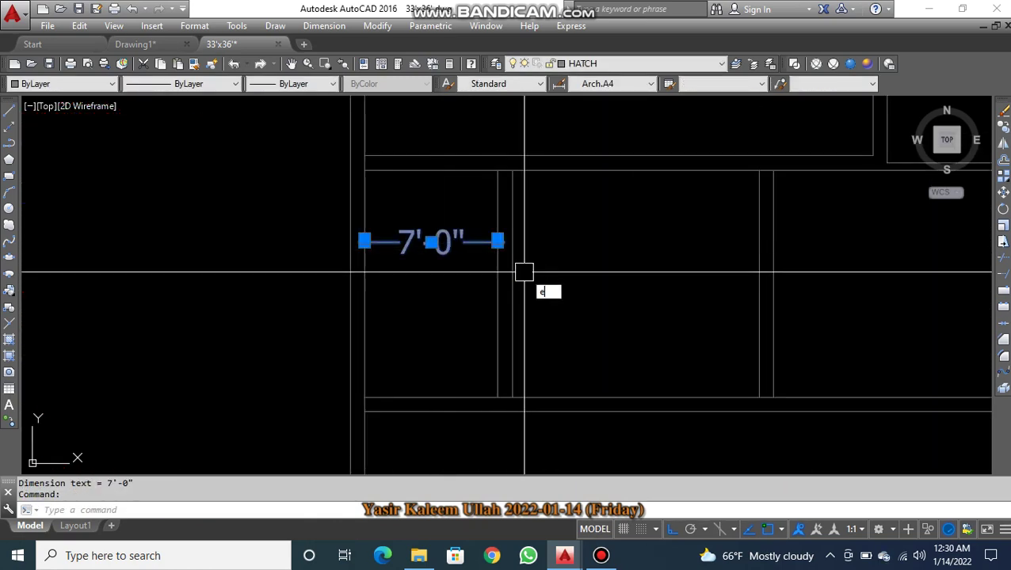
type("e")
key("Return")
- Examine the reference plan's bath and drawing room south of the bedrooms against the empty area in the new plan
scroll(528, 289, "down", 4)
scroll(575, 273, "up", 3)
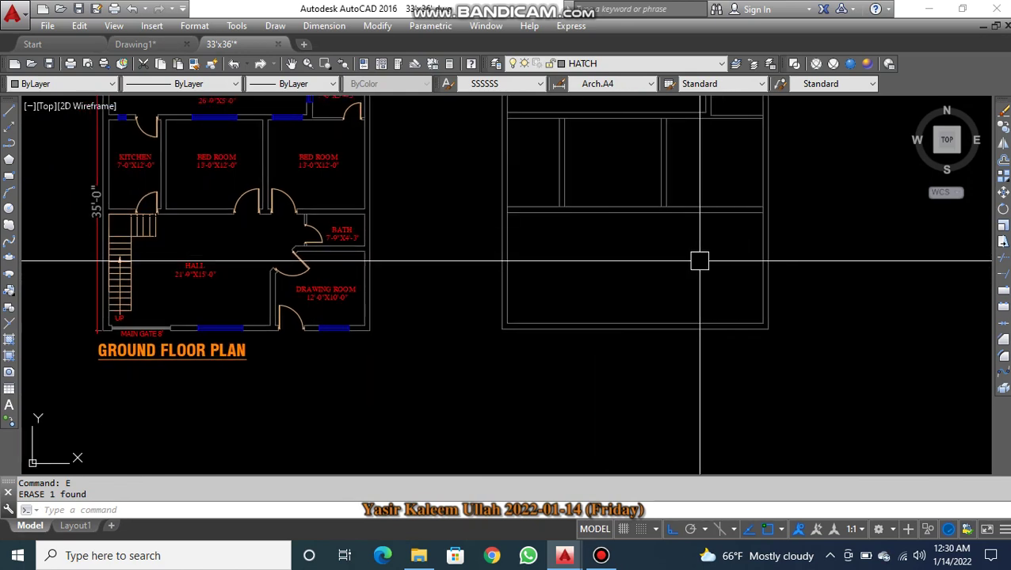
scroll(343, 248, "up", 4)
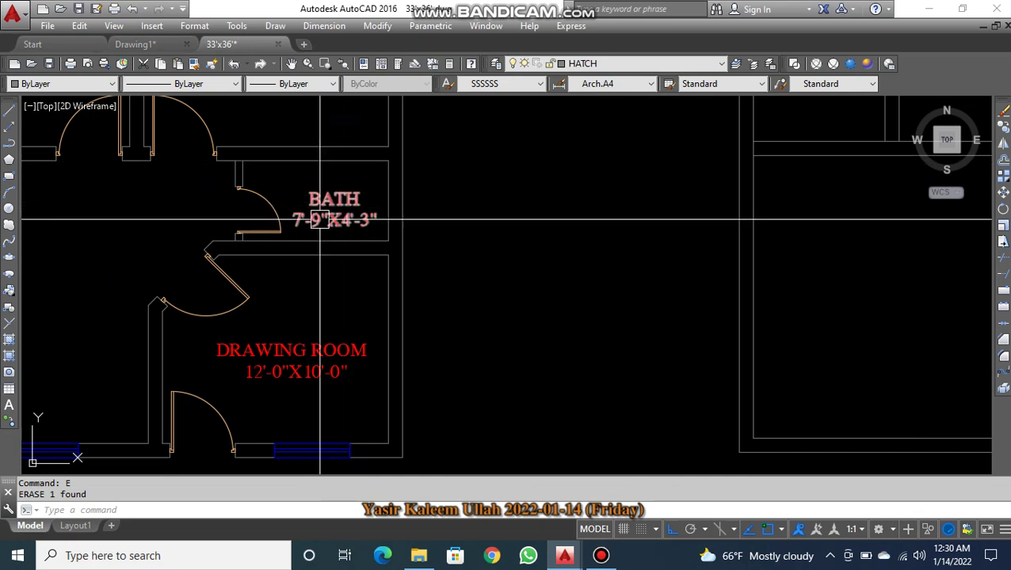
scroll(319, 220, "up", 2)
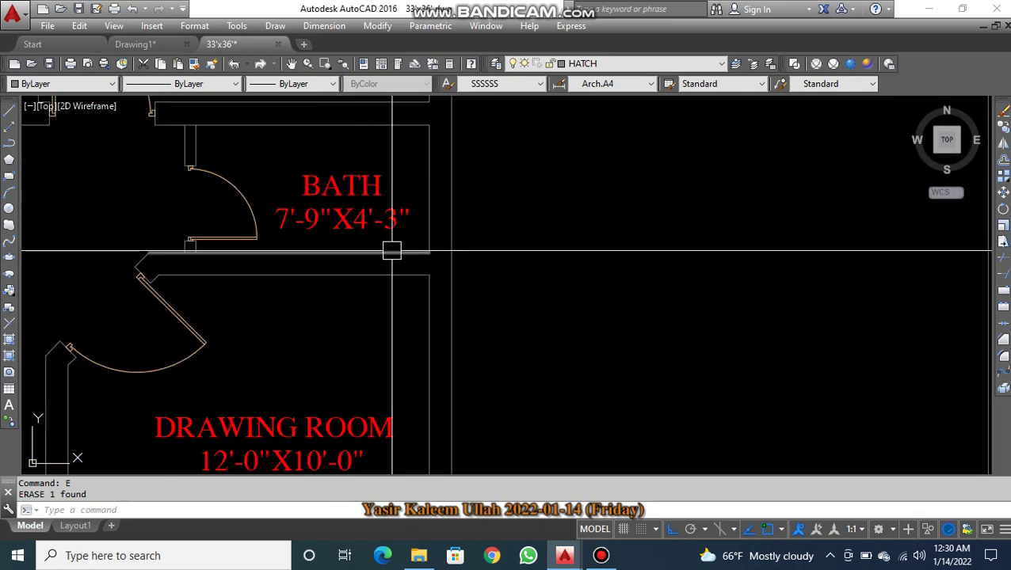
scroll(399, 267, "down", 3)
middle_click_drag(559, 277, 300, 282)
middle_click_drag(632, 275, 627, 286)
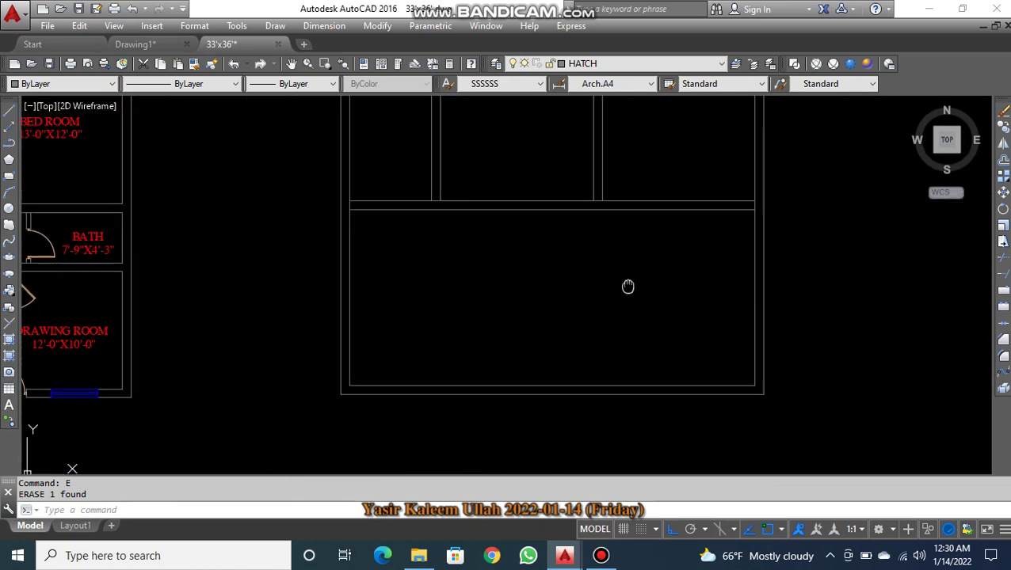
scroll(764, 244, "up", 2)
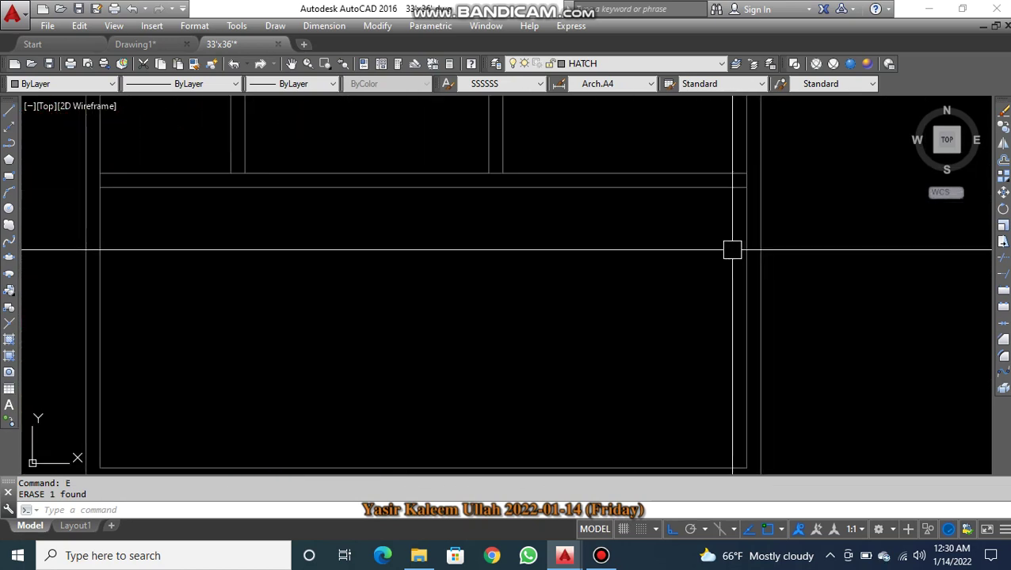
middle_click_drag(732, 251, 868, 442)
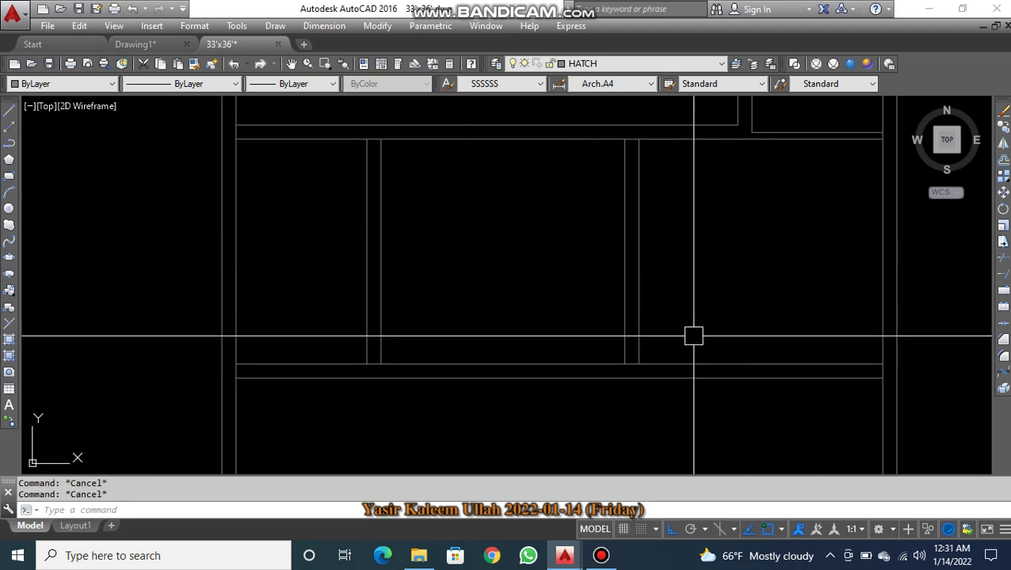
- Trim the wall lines crossing the junctions along the north side of the kitchen and bedrooms
key("Return")
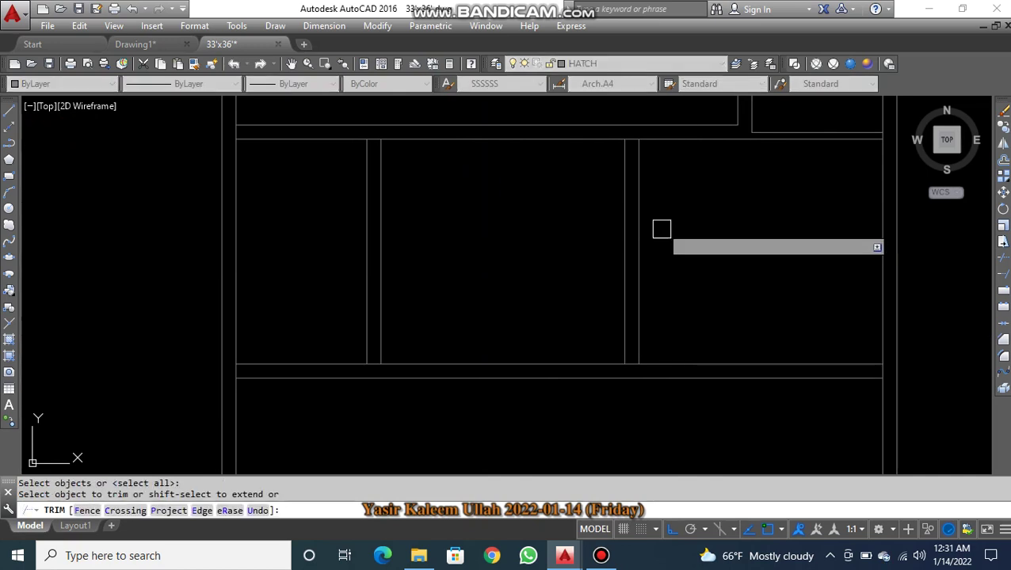
scroll(636, 128, "up", 2)
scroll(717, 219, "down", 1)
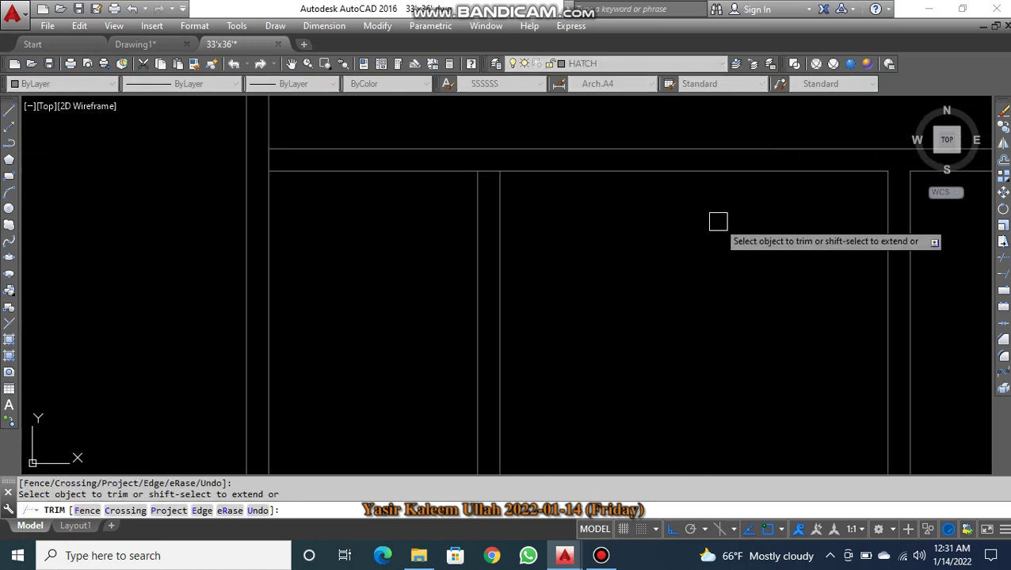
scroll(494, 174, "up", 3)
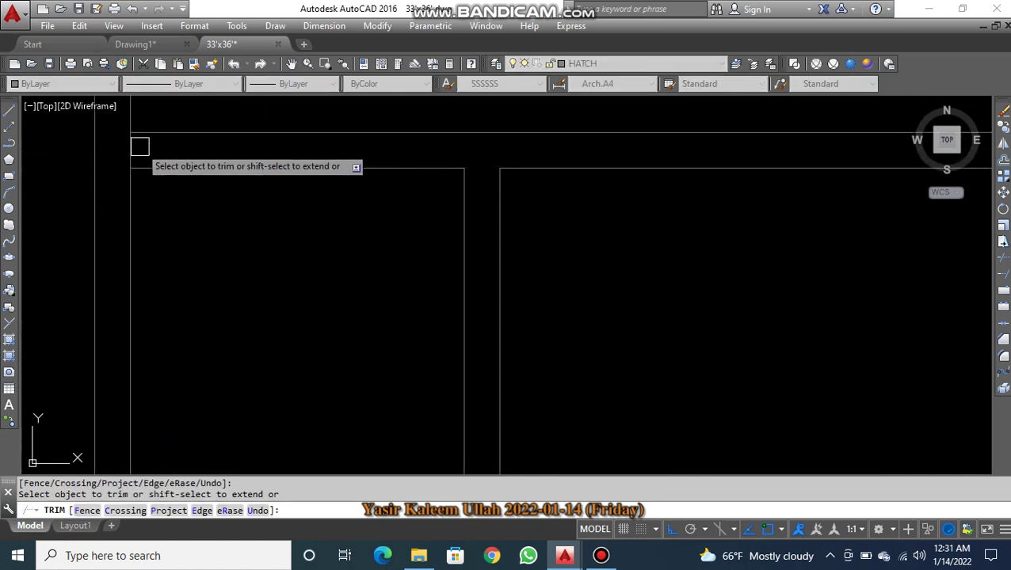
scroll(604, 207, "down", 3)
scroll(625, 158, "up", 4)
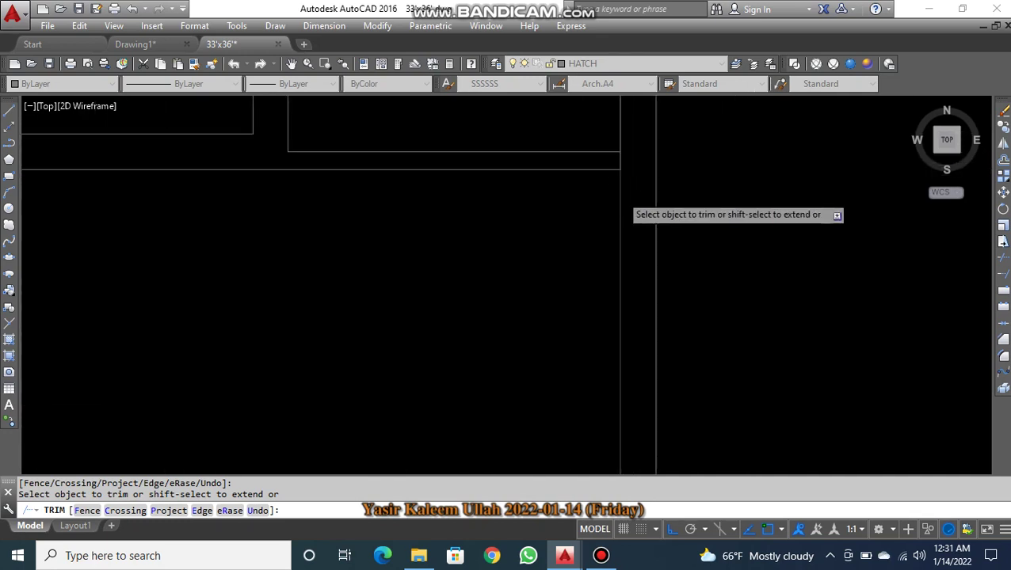
scroll(638, 232, "down", 3)
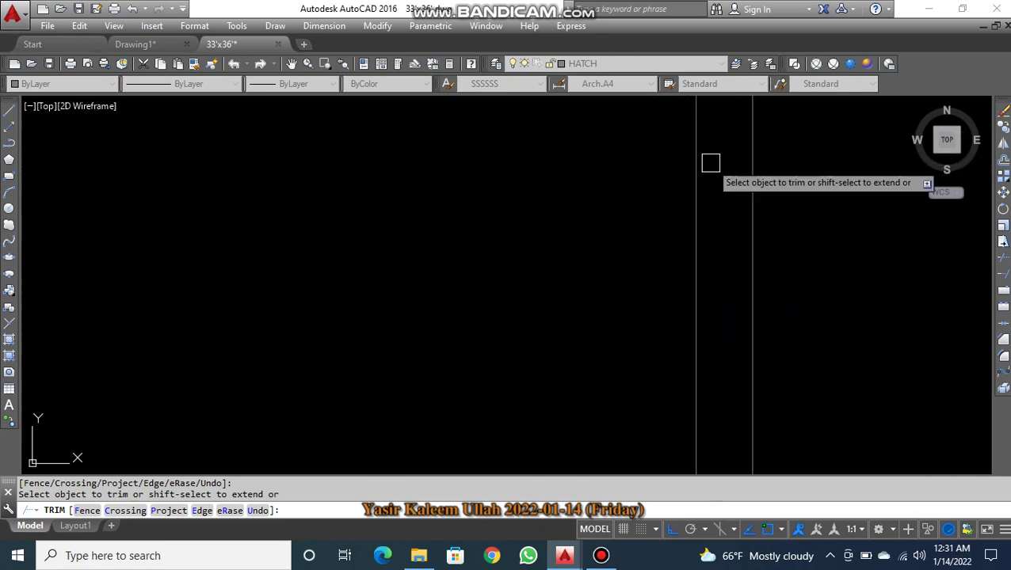
- Trim the wall lines crossing the partition and outer wall junctions along the south side of the kitchen and bedrooms
scroll(769, 250, "up", 1)
scroll(774, 352, "up", 1)
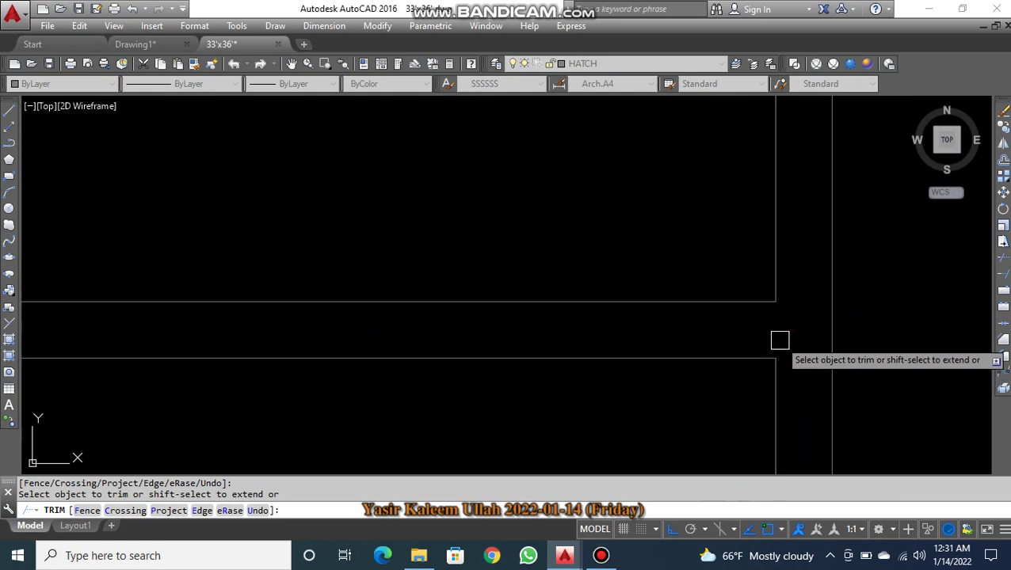
scroll(696, 318, "down", 1)
scroll(540, 295, "up", 4)
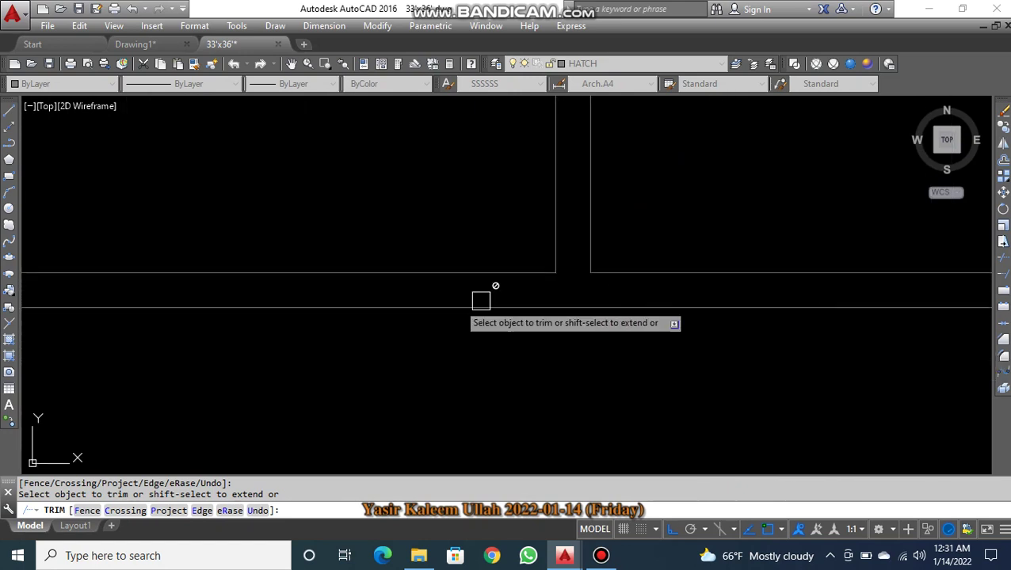
scroll(507, 289, "down", 3)
scroll(535, 273, "up", 2)
middle_click_drag(553, 223, 812, 262)
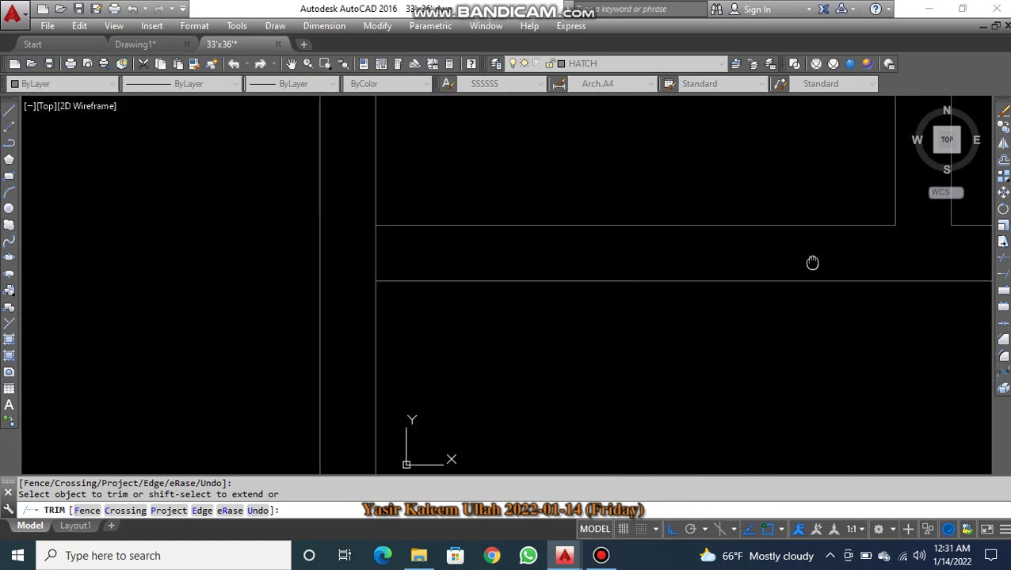
scroll(630, 307, "down", 2)
scroll(487, 280, "down", 4)
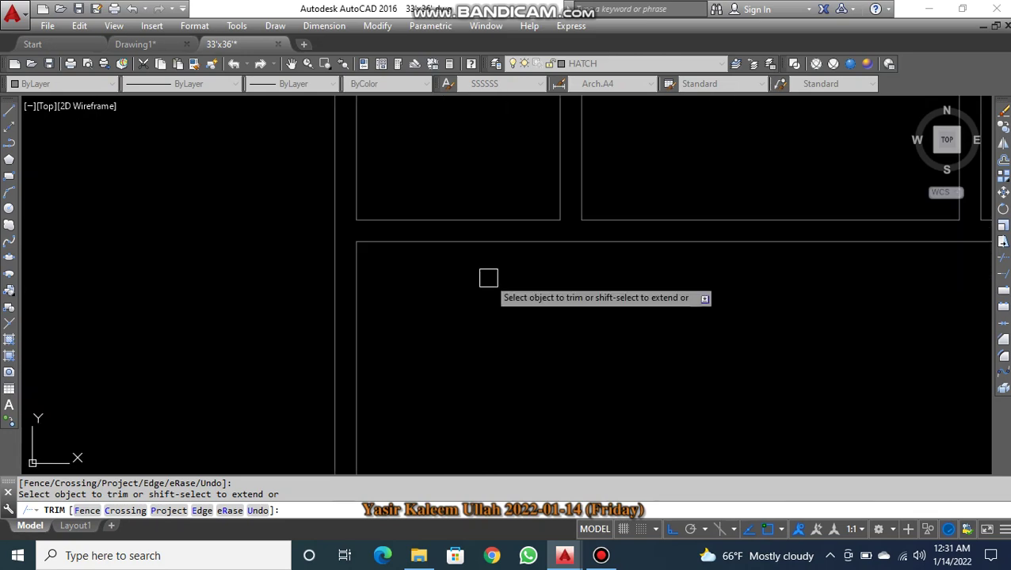
key("Escape")
- Check the reference bath's labelled size and compare its location with the empty southern area of the new plan
mouse_move(713, 324)
middle_mouse_down()
mouse_move(643, 298)
mouse_move(806, 298)
middle_mouse_up()
scroll(304, 270, "up", 4)
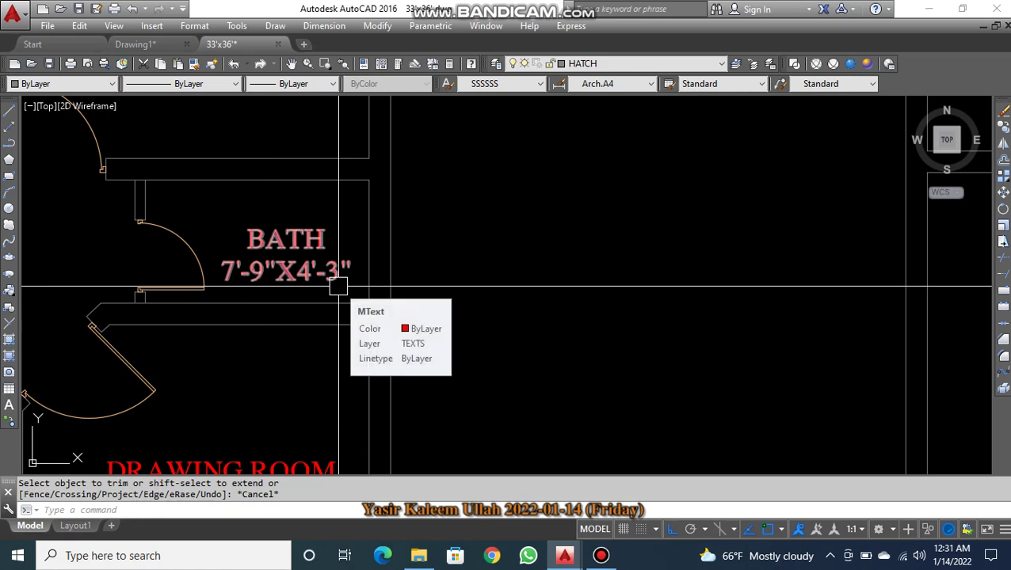
scroll(338, 287, "down", 5)
scroll(729, 323, "up", 5)
scroll(346, 320, "up", 2)
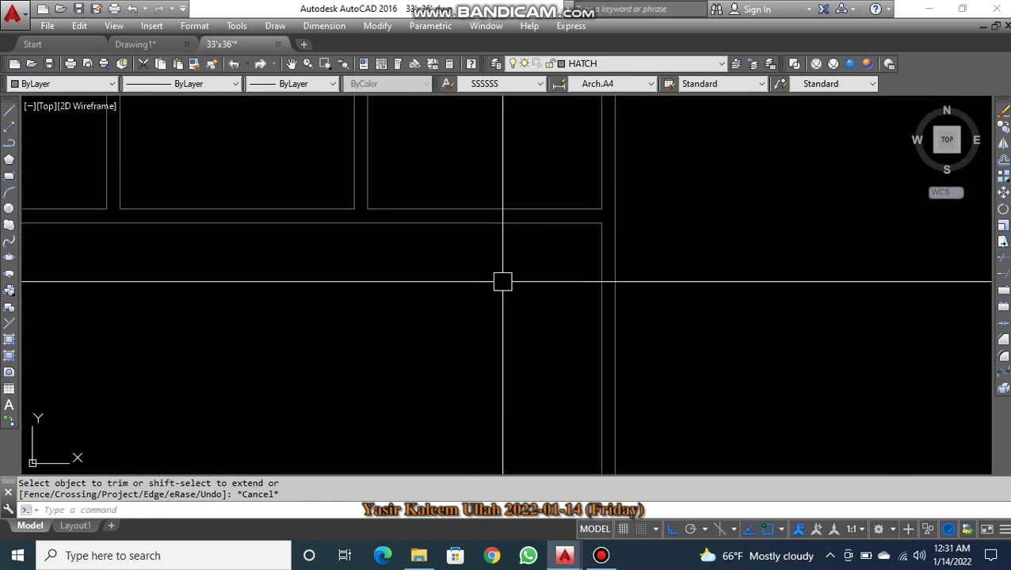
middle_click_drag(501, 282, 654, 263)
scroll(698, 263, "down", 2)
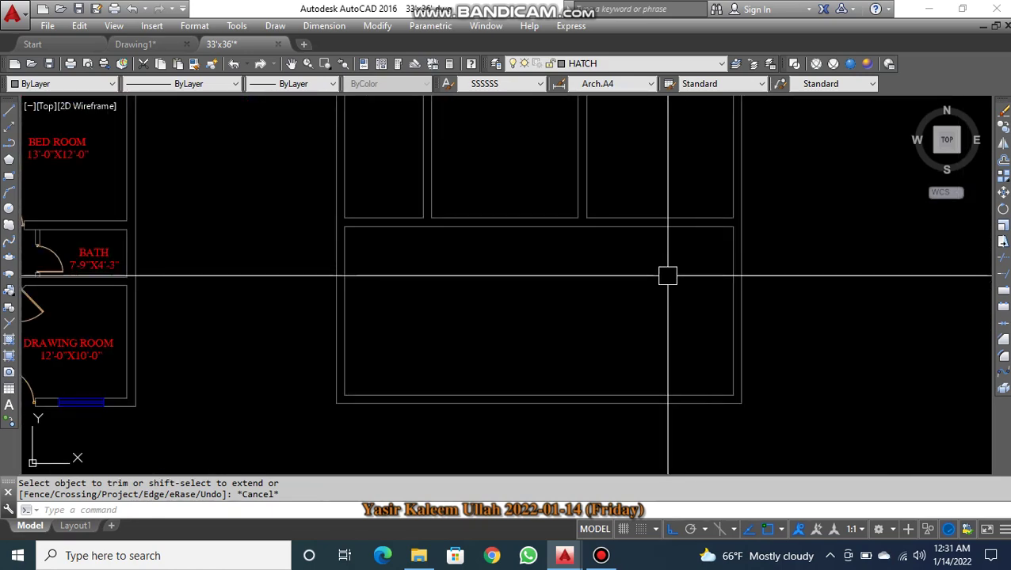
- Offset the inner east wall line of the southern area 7'9" west to set the bath's width
left_click(723, 255)
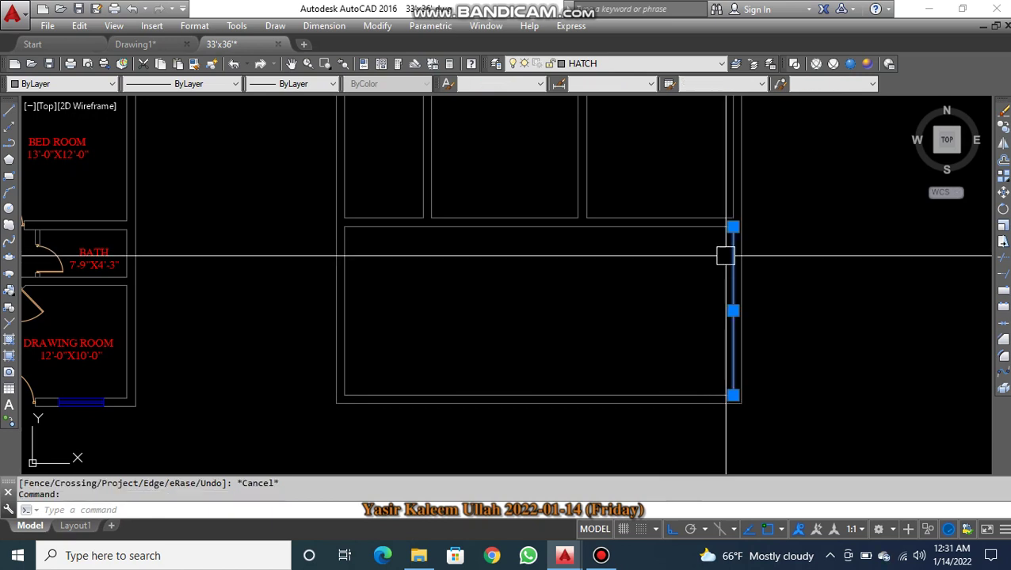
key("Escape")
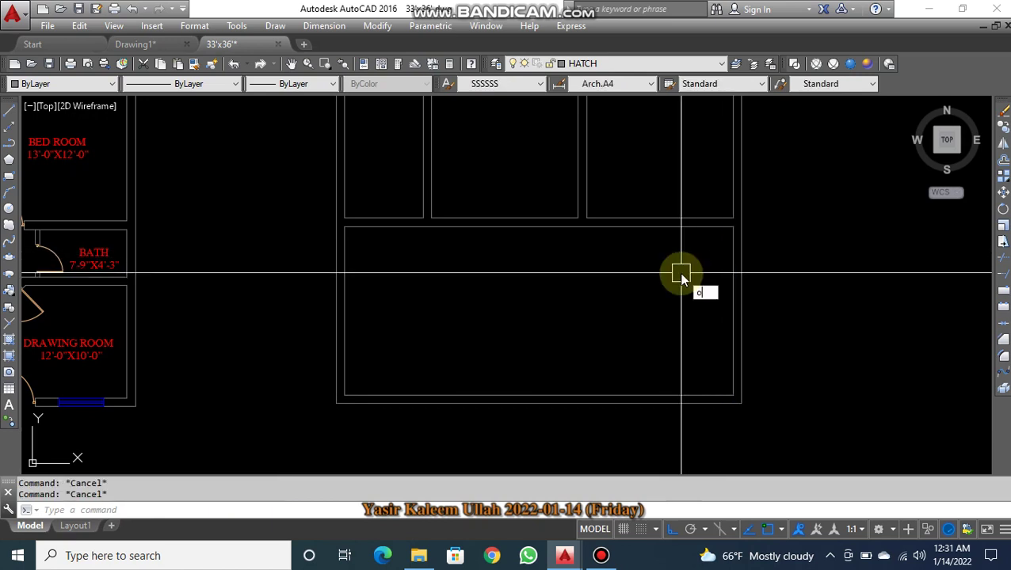
type("o")
key("Return")
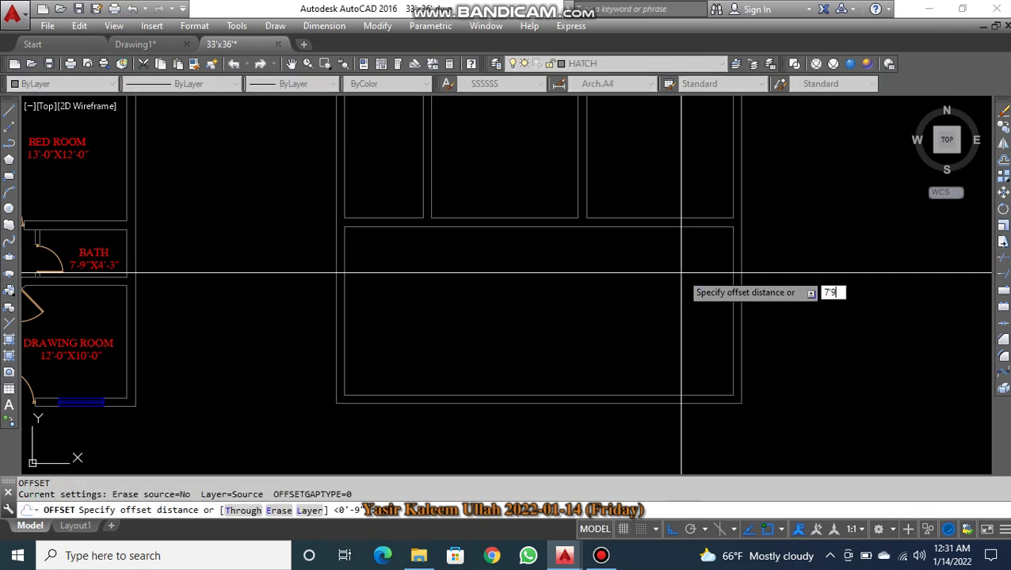
key("Return")
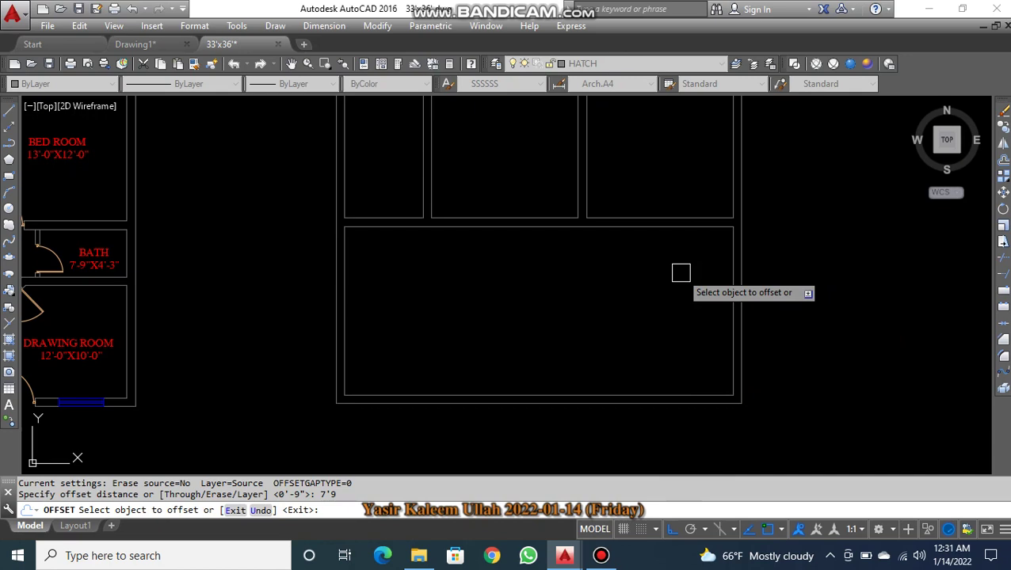
left_click(734, 273)
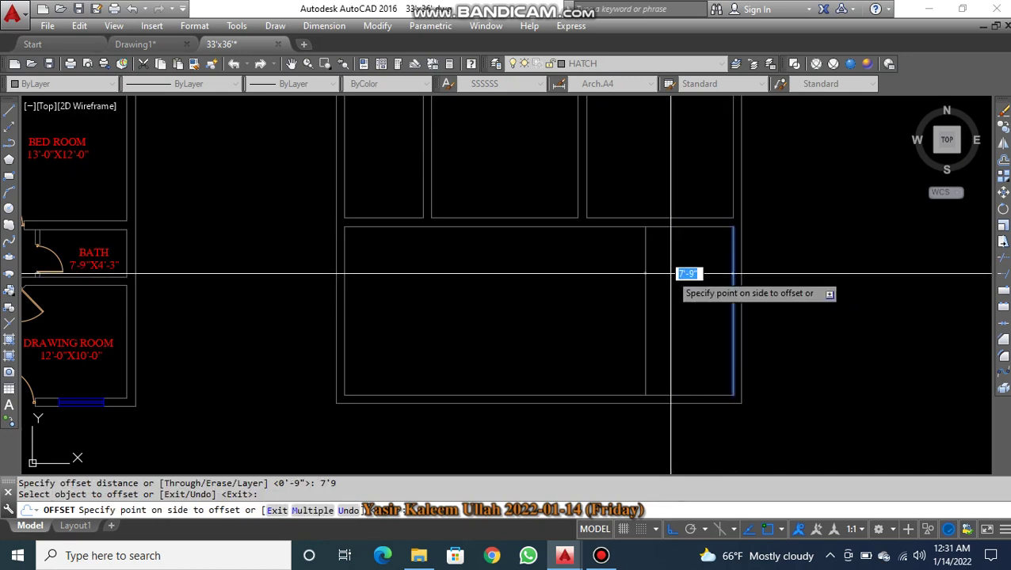
left_click(671, 274)
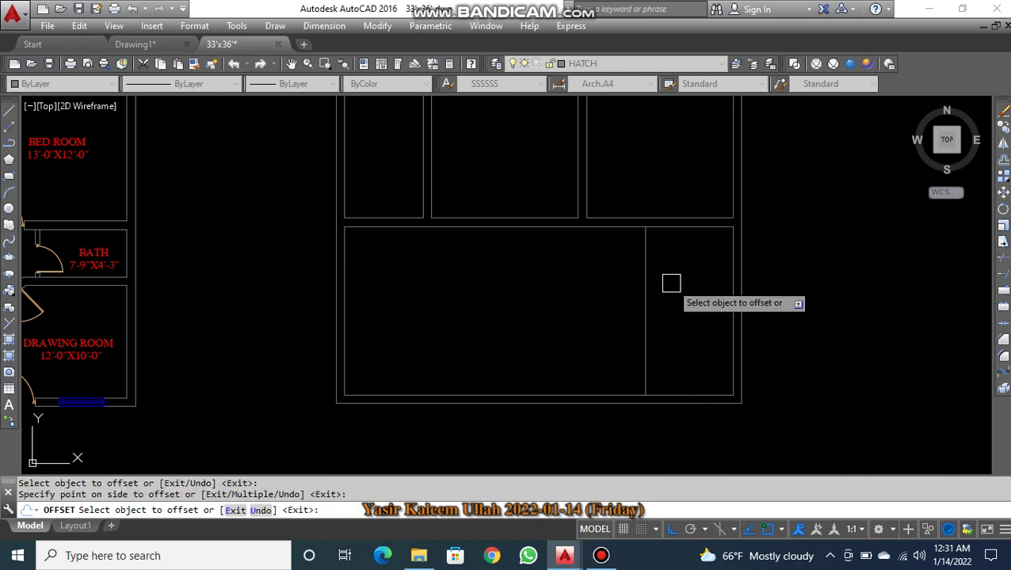
key("Escape")
- Offset the bath's new west line 9" west to give that wall its thickness
type("o")
key("Return")
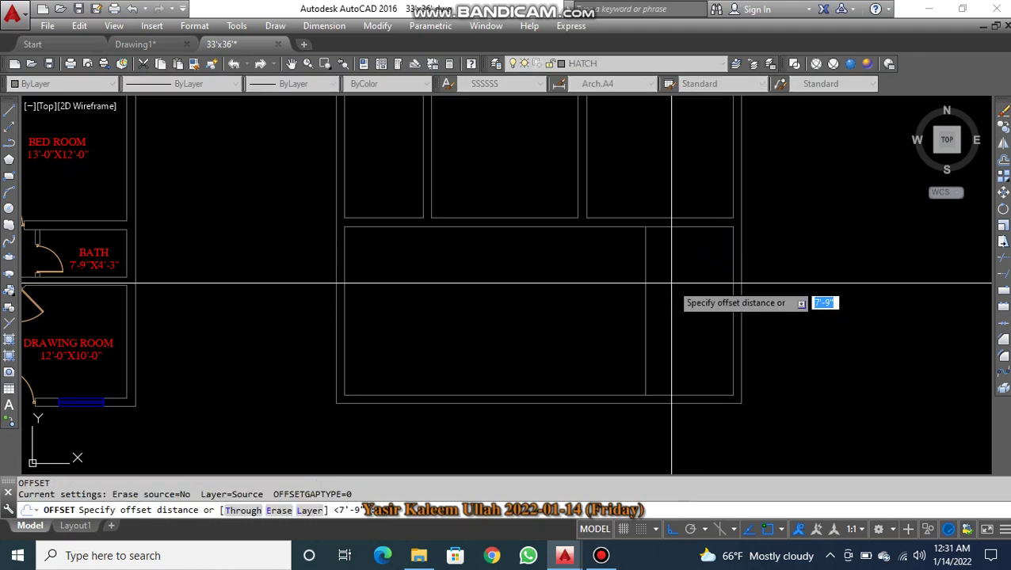
type("9")
key("Return")
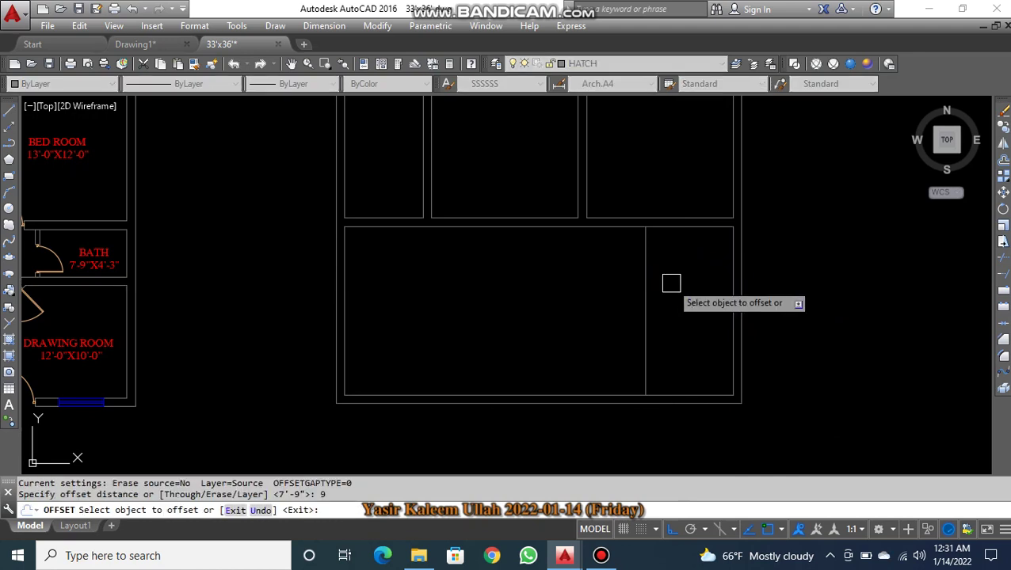
left_click(647, 276)
left_click(641, 305)
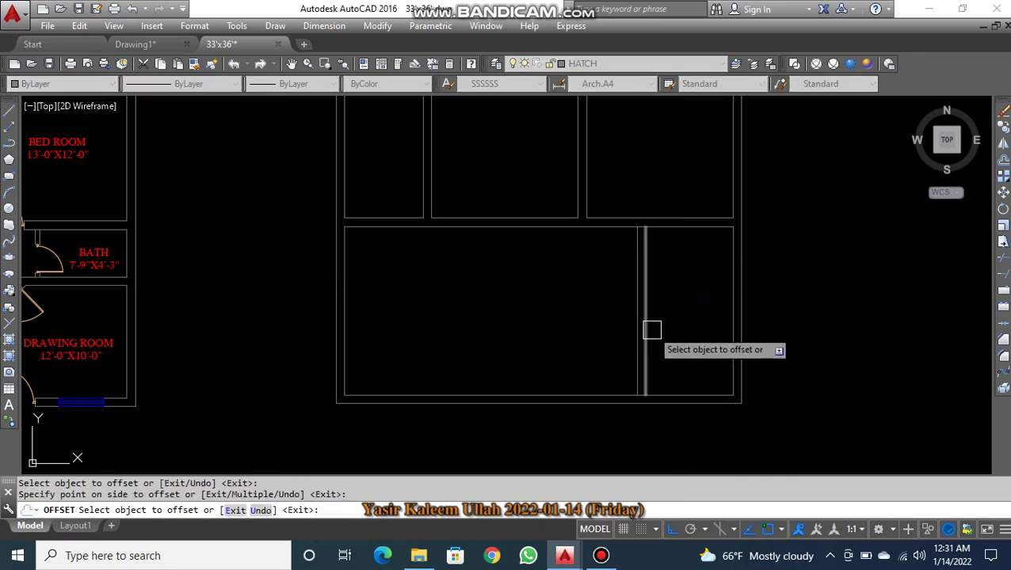
key("Escape")
key("Escape")
key("Escape")
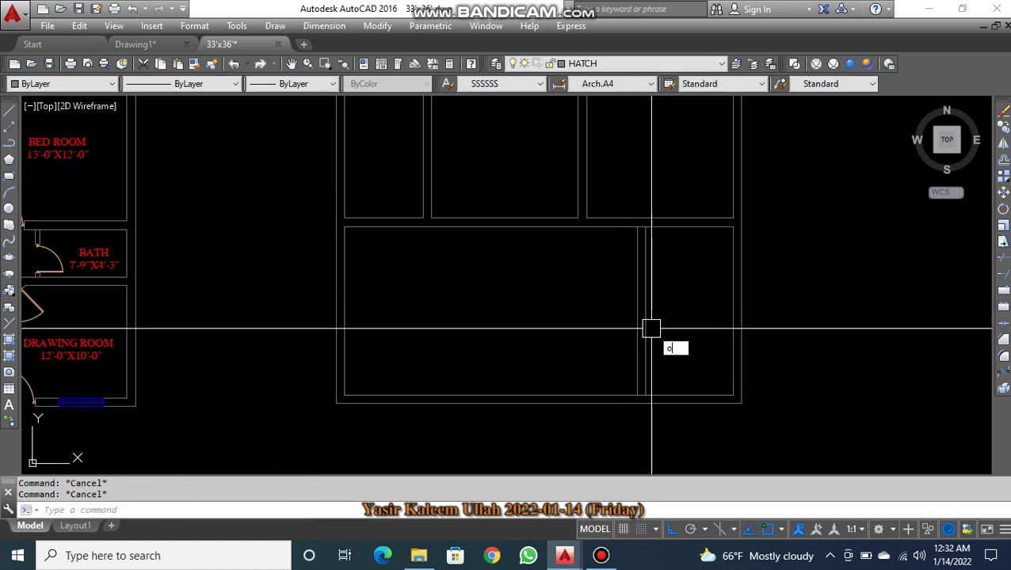
- Offset the southern area's north wall line 4'3" south to set the bath's depth
type("o")
key("Return")
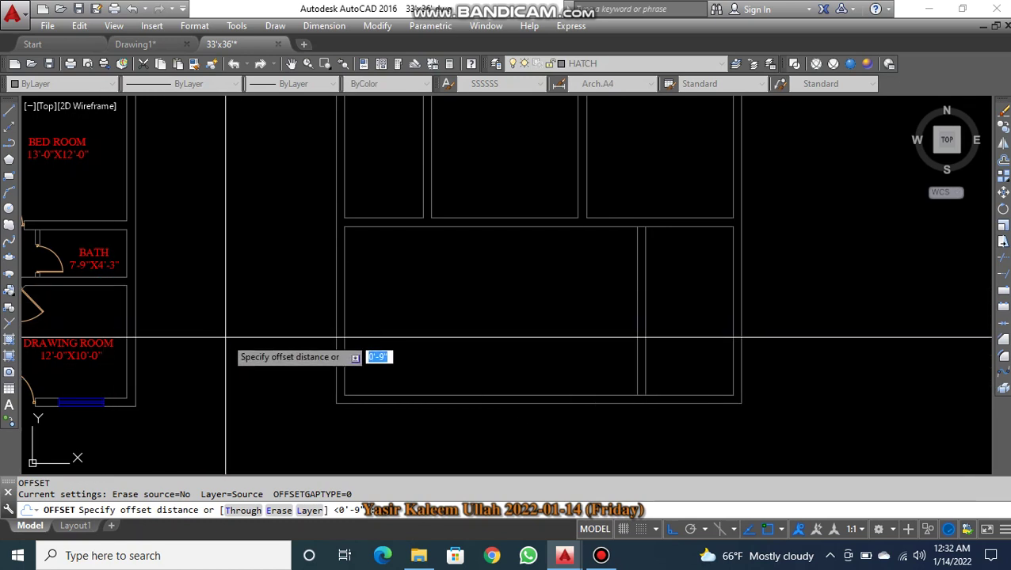
key("Escape")
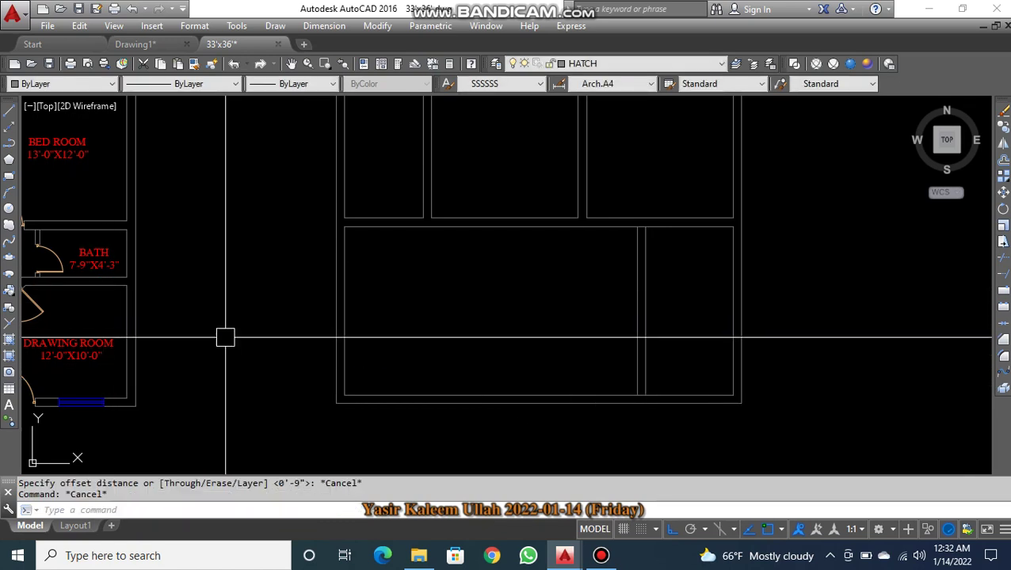
key("Return")
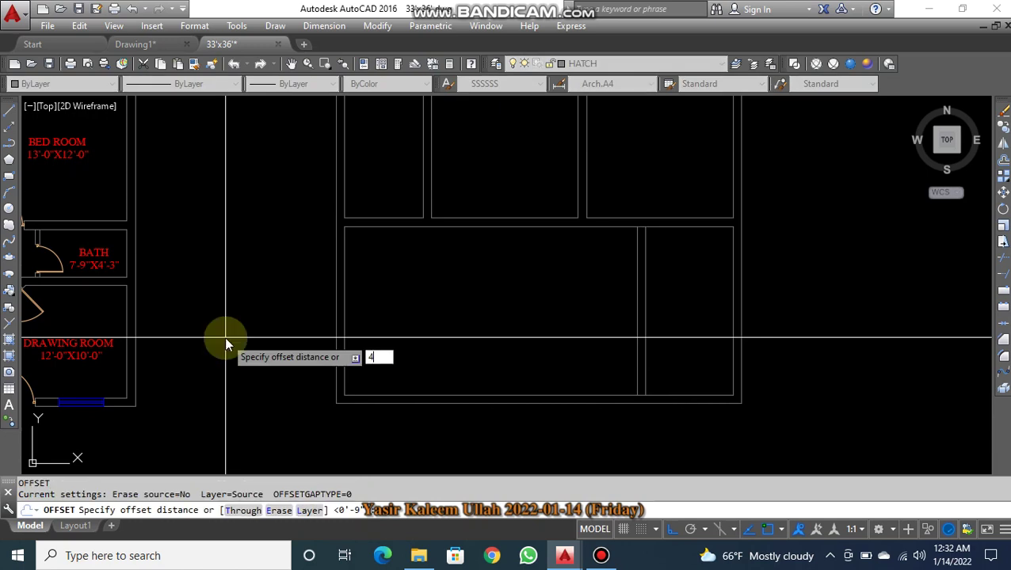
type("4'3")
key("Return")
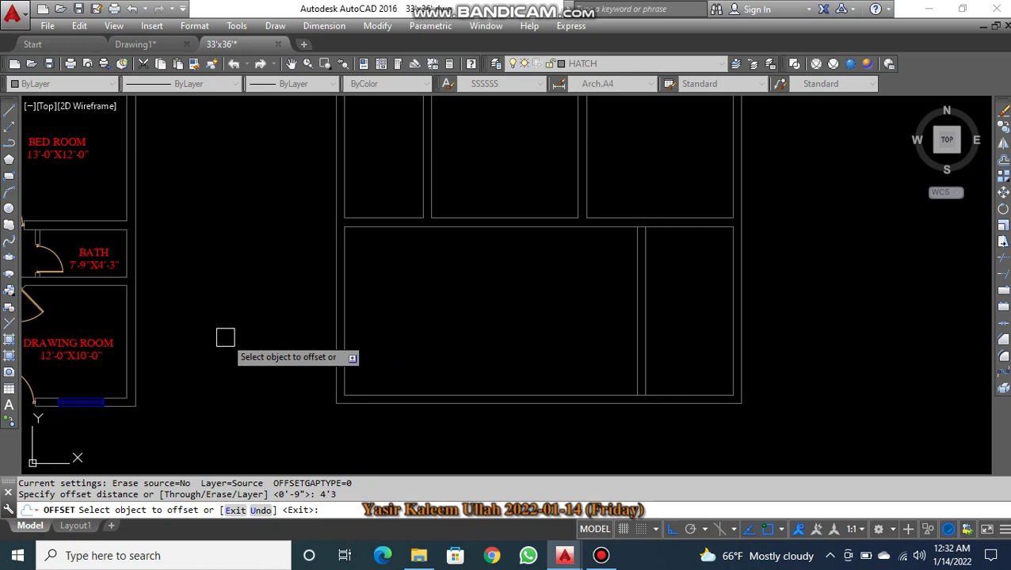
left_click(701, 228)
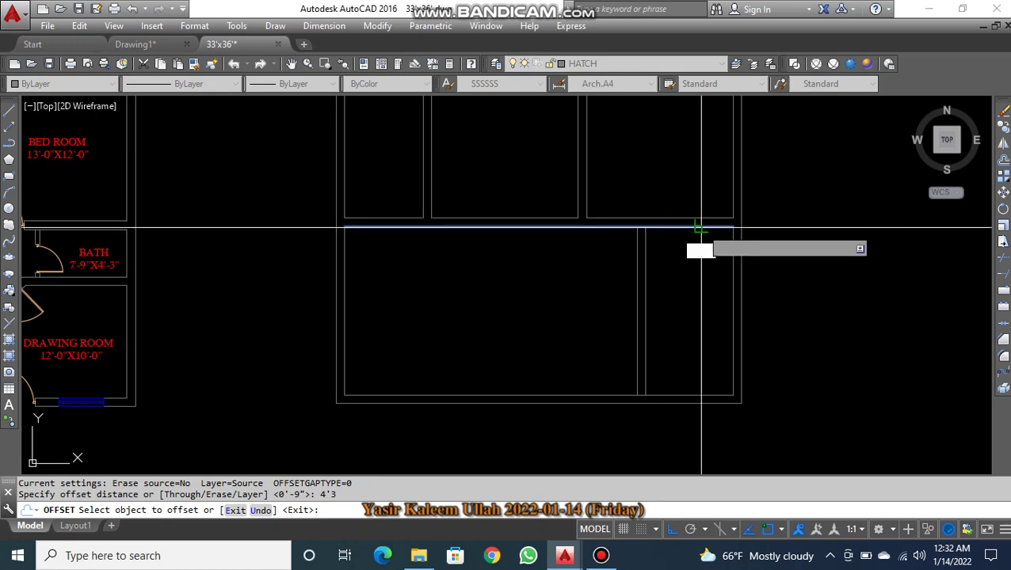
left_click(700, 247)
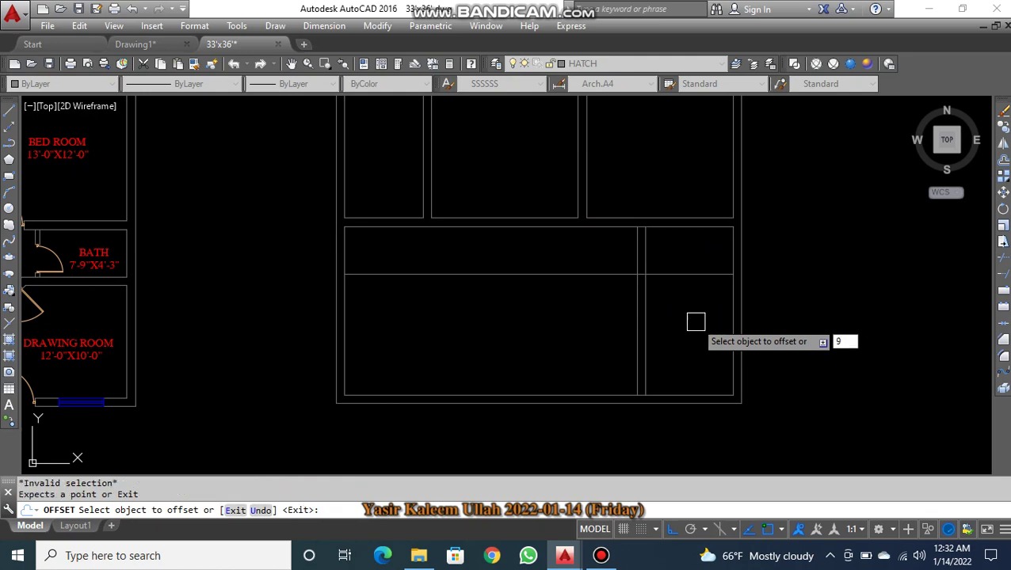
left_click(684, 274)
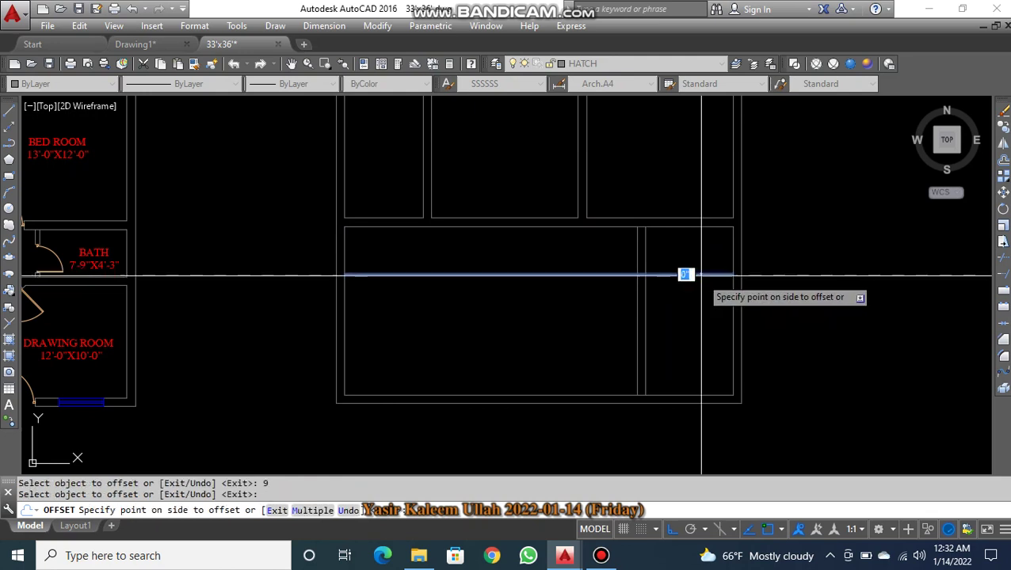
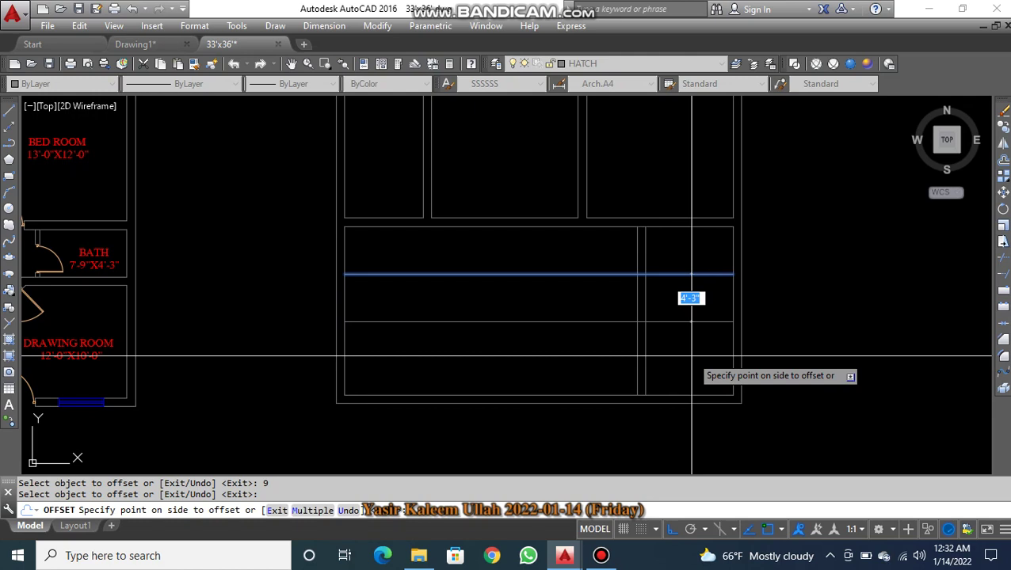
key("Escape")
key("Escape")
key("Escape")
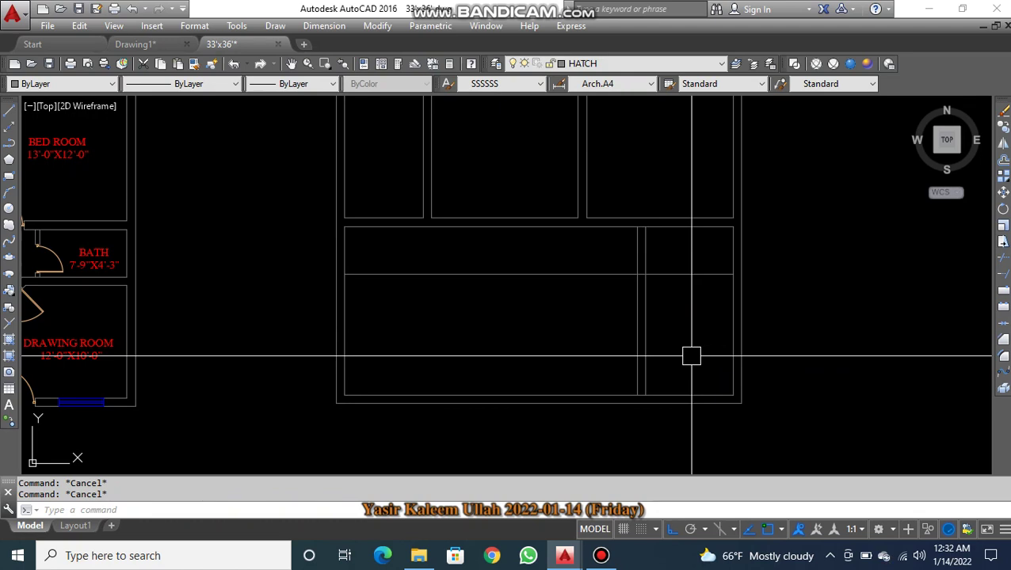
- Offset the bath's south line 9" south to give that wall its thickness
type("o")
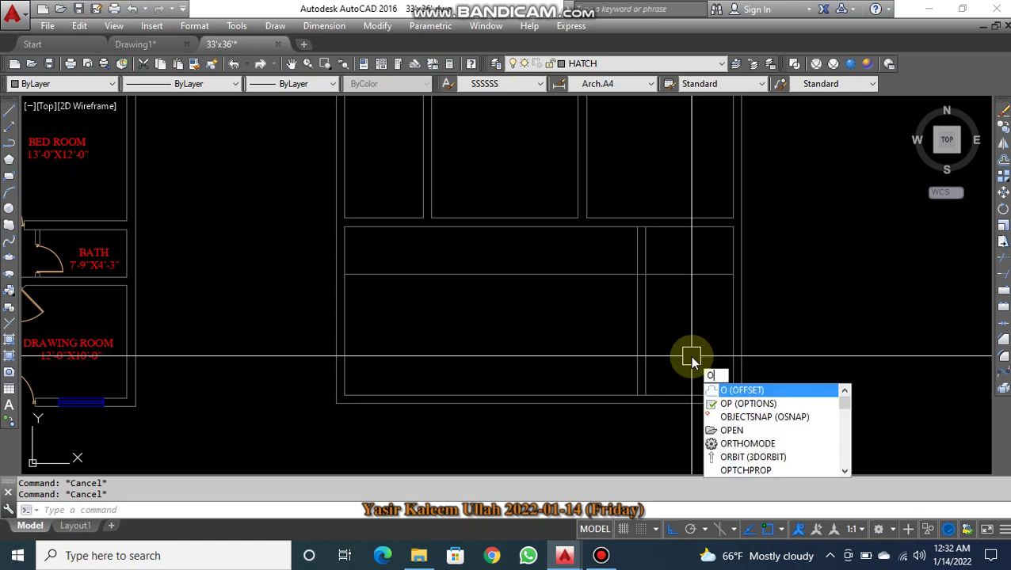
key("Return")
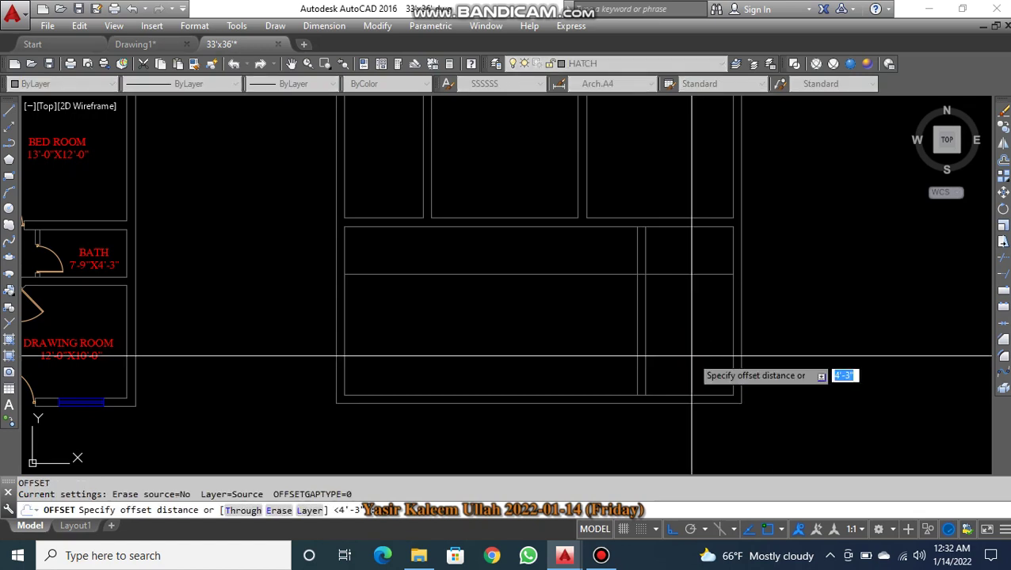
key("Return")
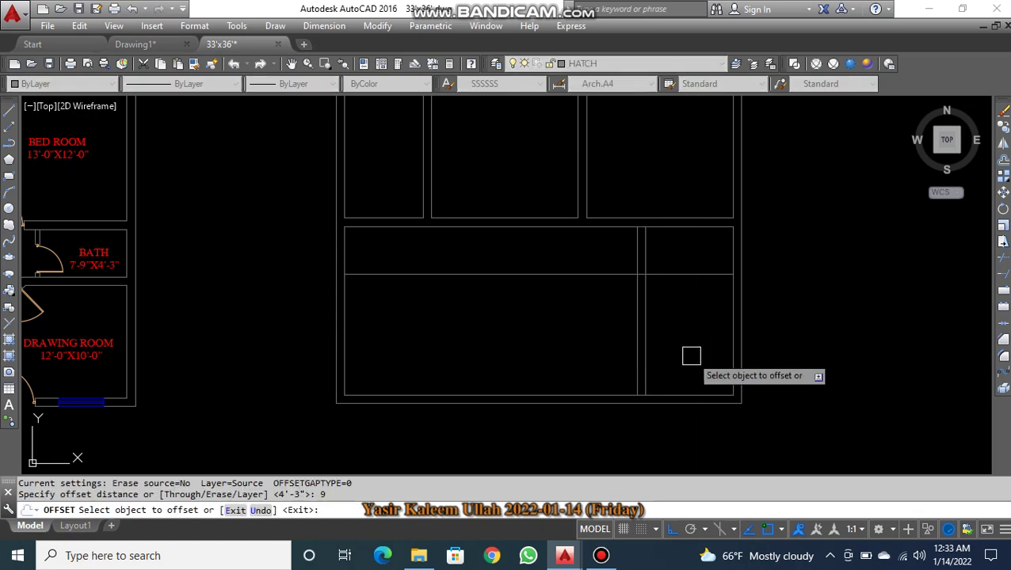
left_click(693, 276)
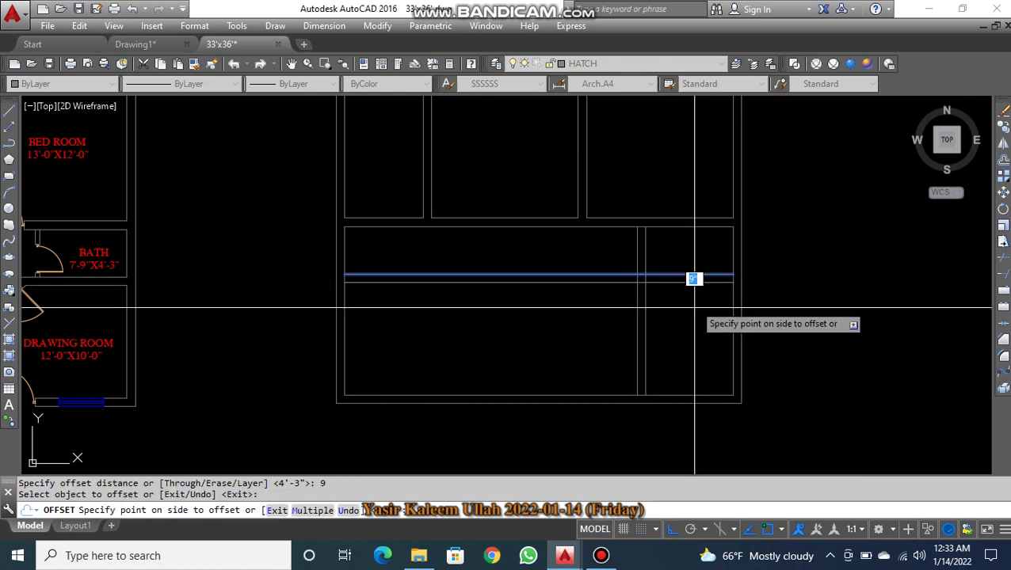
left_click(694, 325)
key("Escape")
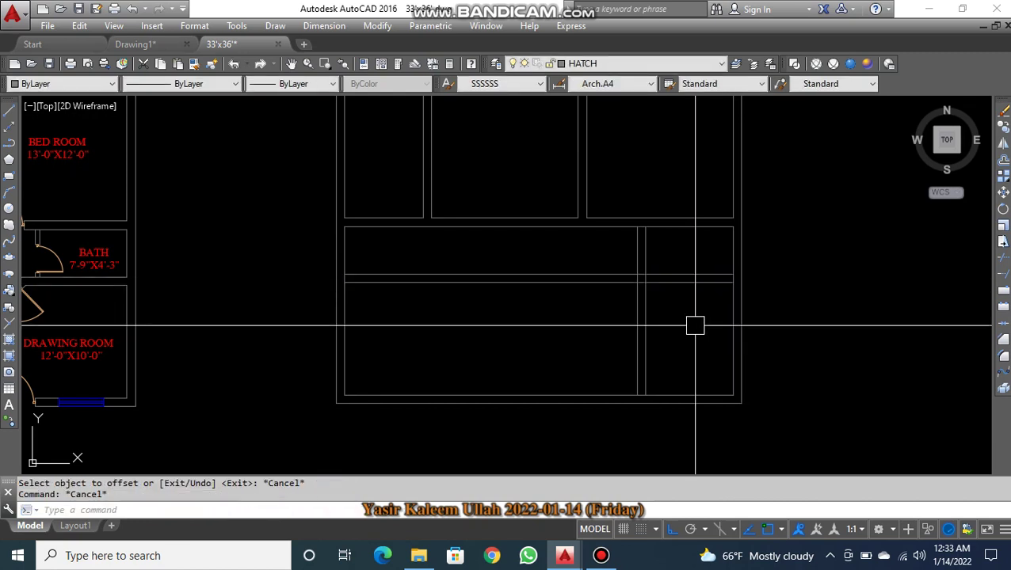
- Trim both lines of the bath's west wall below the bath's inner south line, using that line as the cutting edge
type("TR")
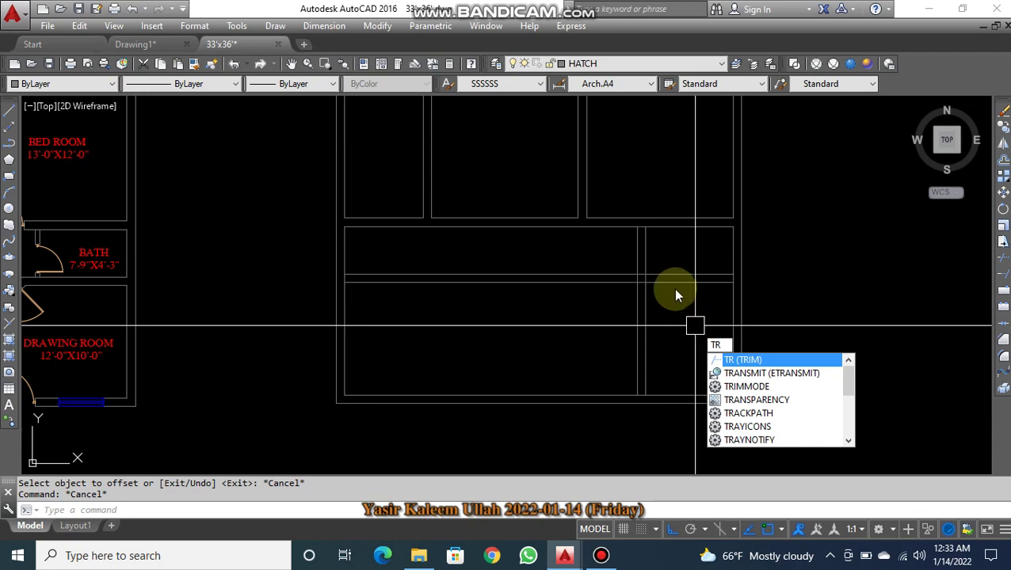
key("Return")
scroll(656, 278, "up", 5)
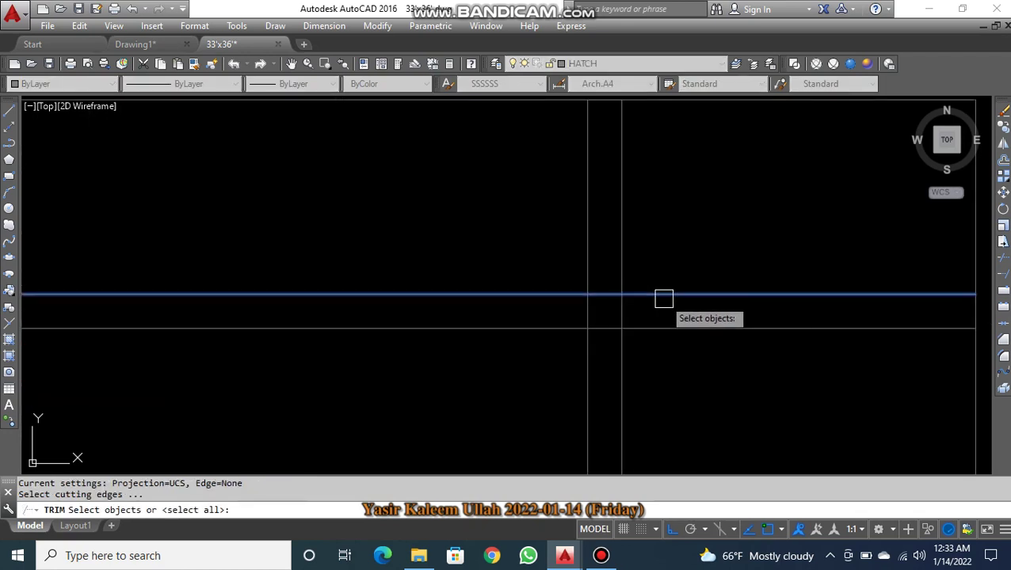
left_click(664, 298)
scroll(673, 349, "down", 4)
middle_click_drag(676, 373, 737, 304)
key("Return")
left_click(743, 306)
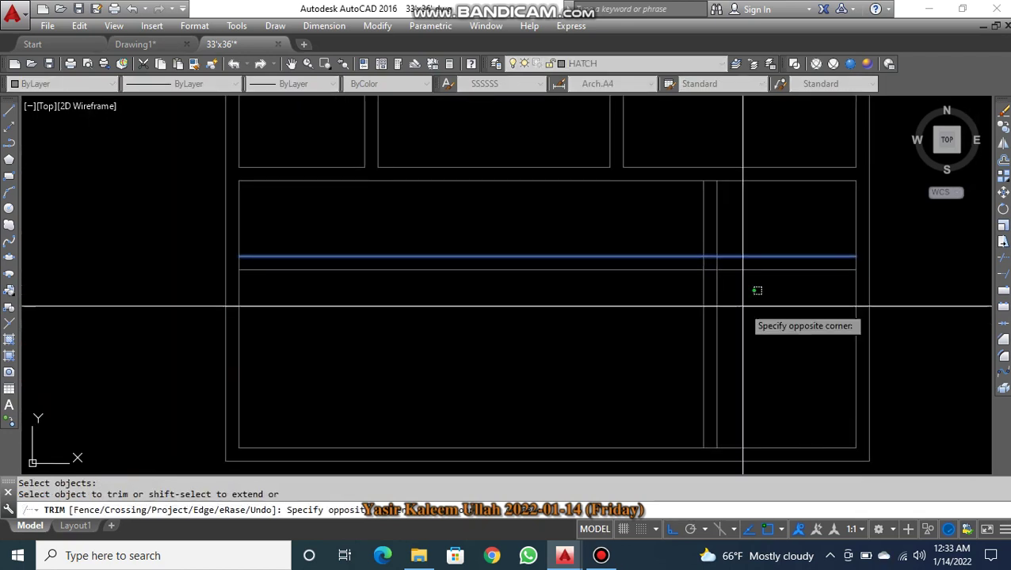
left_click(673, 332)
key("Escape")
- Examine the reference's wall between bath and drawing room, including its angled door corner, and compare it with the new plan
scroll(667, 332, "down", 5)
middle_click_drag(667, 364, 786, 295)
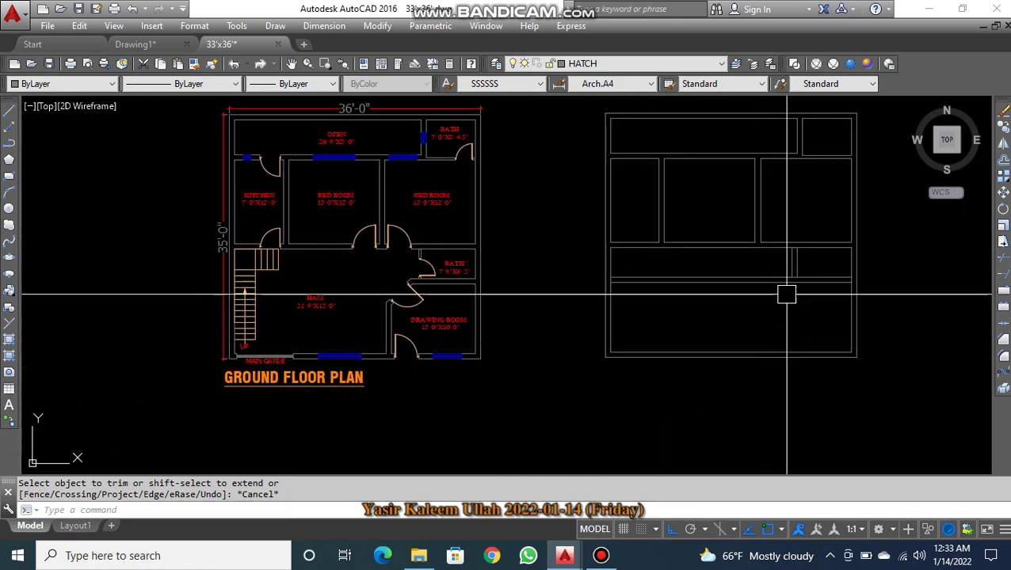
scroll(787, 295, "up", 2)
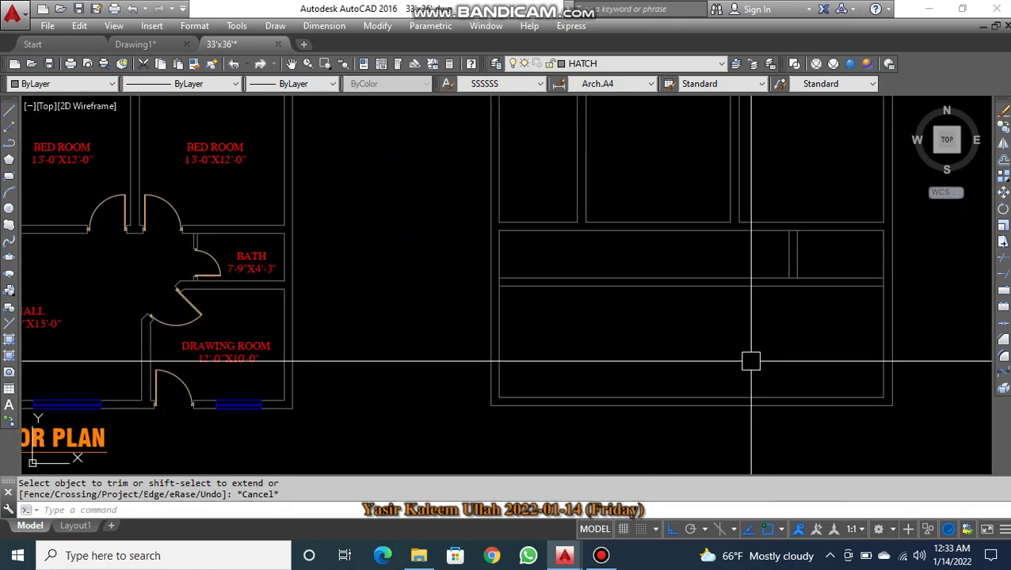
middle_click_drag(751, 362, 748, 359)
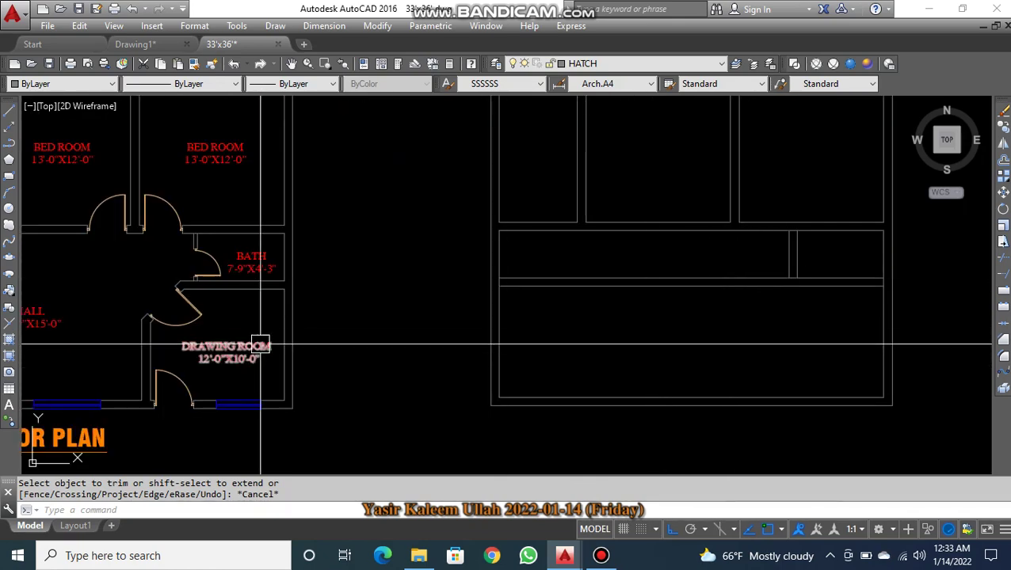
scroll(251, 292, "up", 2)
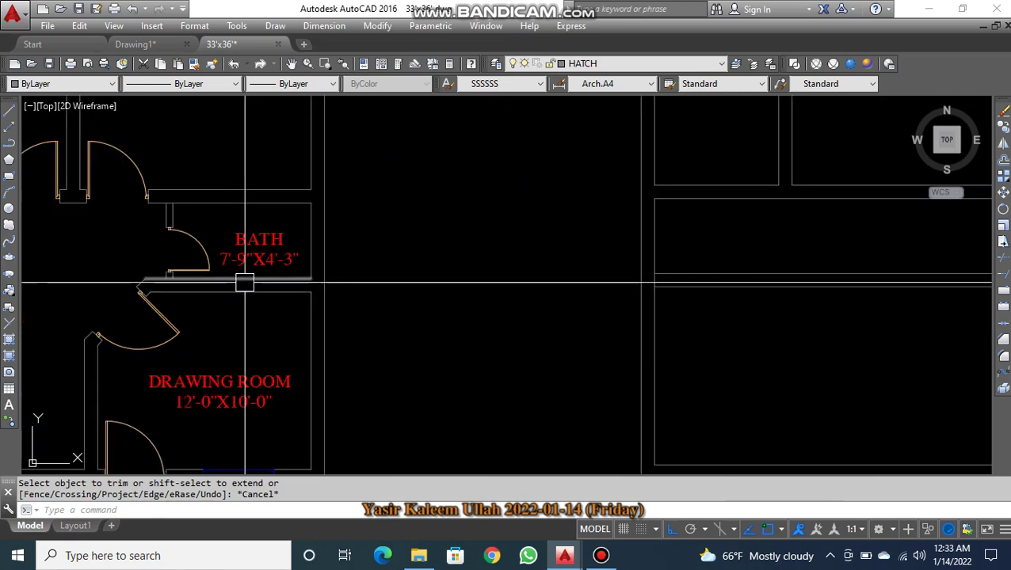
scroll(234, 291, "down", 3)
scroll(206, 305, "up", 3)
scroll(205, 305, "up", 3)
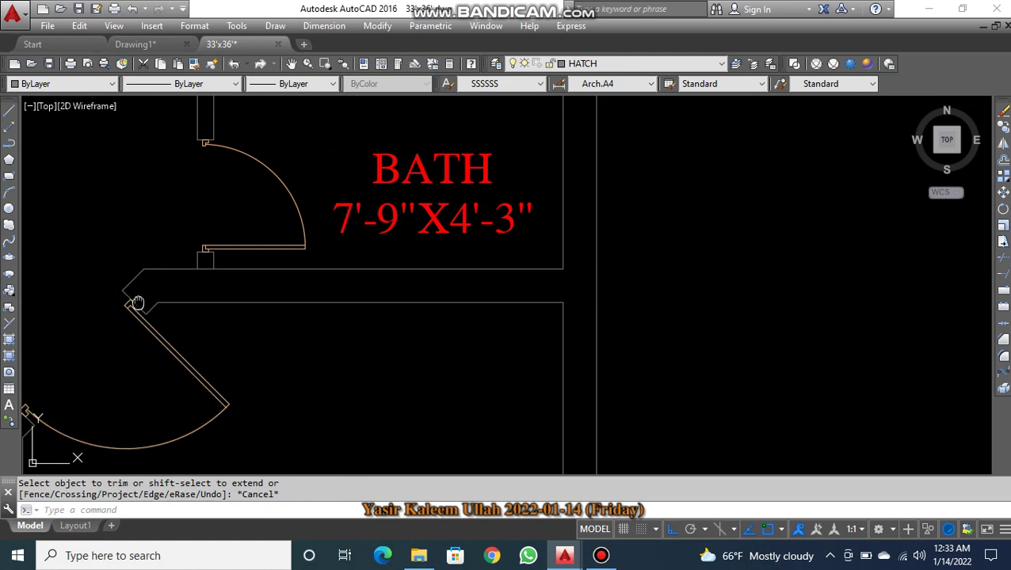
mouse_move(136, 300)
middle_mouse_down()
mouse_move(213, 347)
mouse_move(233, 393)
mouse_move(333, 315)
middle_mouse_up()
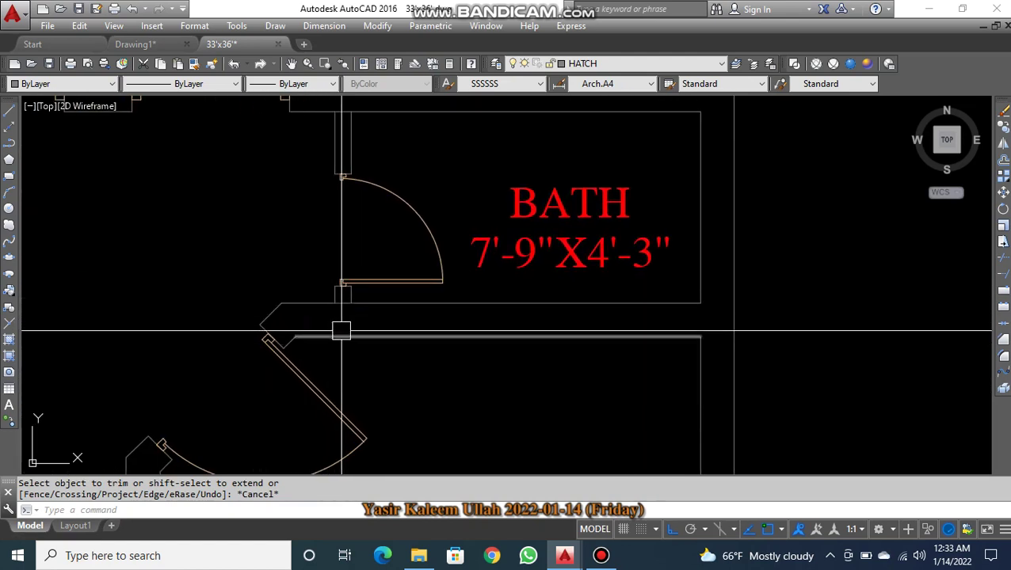
scroll(314, 333, "down", 4)
middle_click_drag(768, 359, 737, 313)
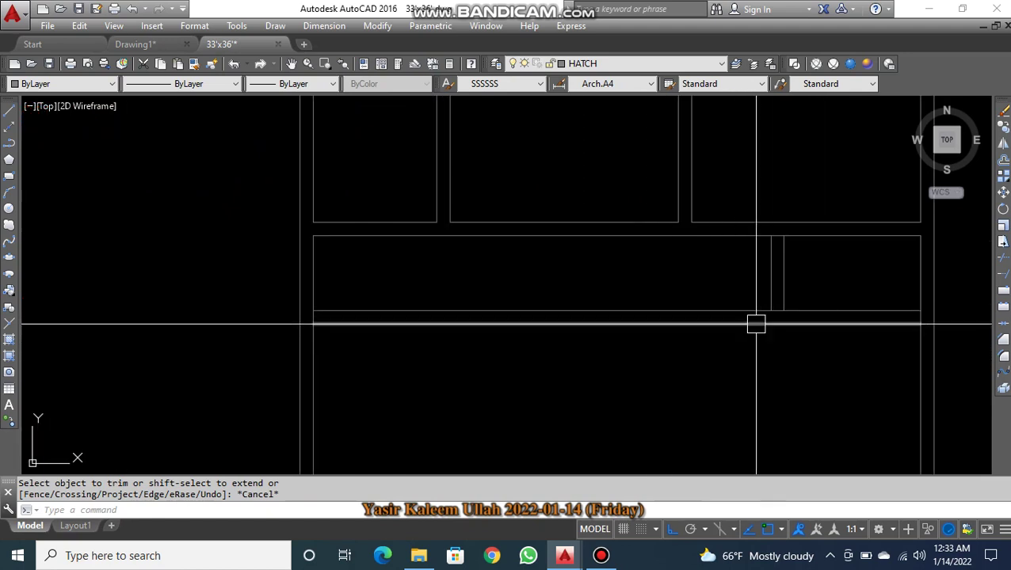
scroll(697, 340, "down", 3)
middle_click_drag(159, 337, 183, 286)
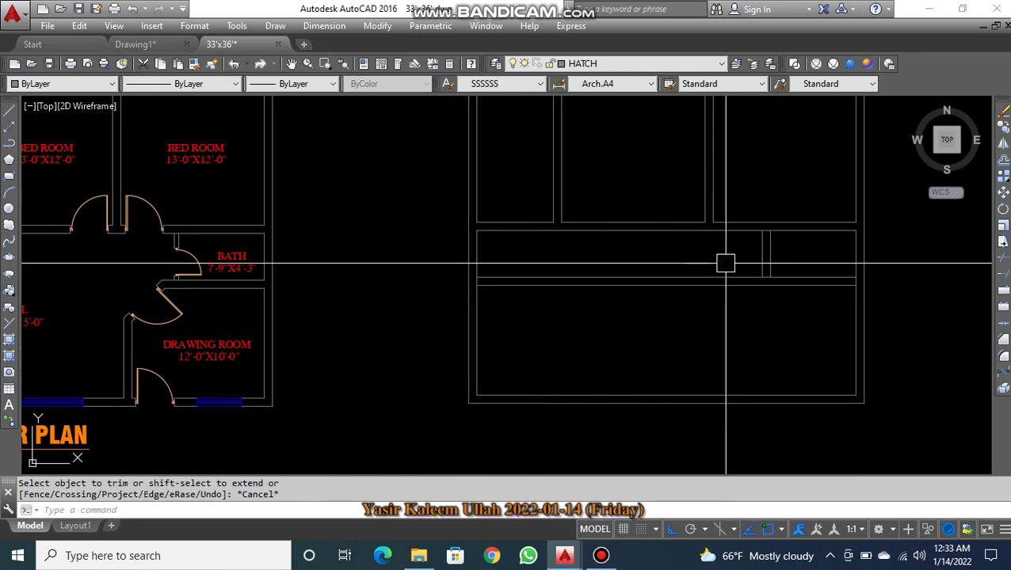
- Compare the bath's west wall thickness with the reference and erase the outer, western line of that wall in the new plan
scroll(769, 261, "up", 4)
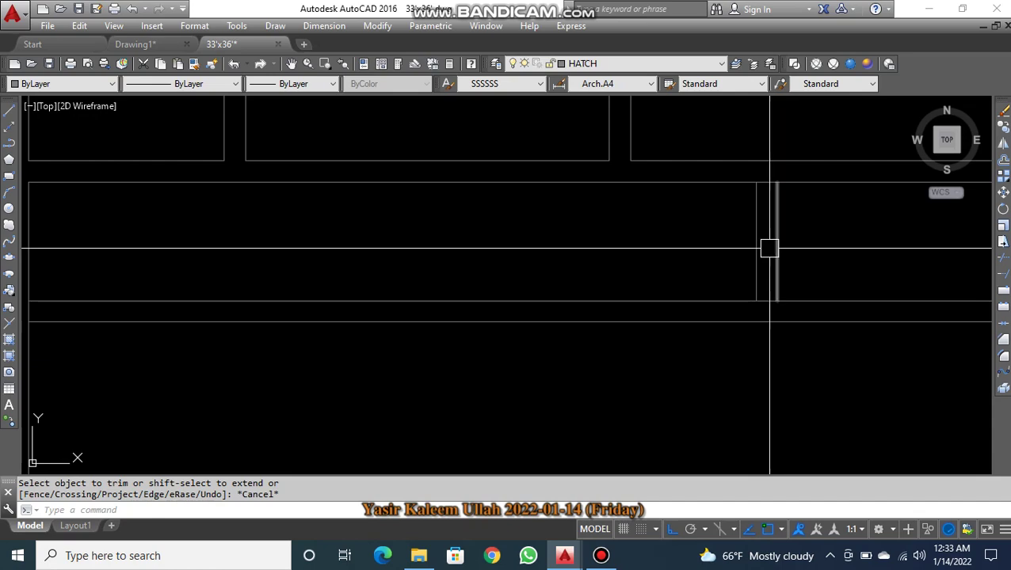
scroll(445, 273, "down", 5)
scroll(423, 228, "up", 6)
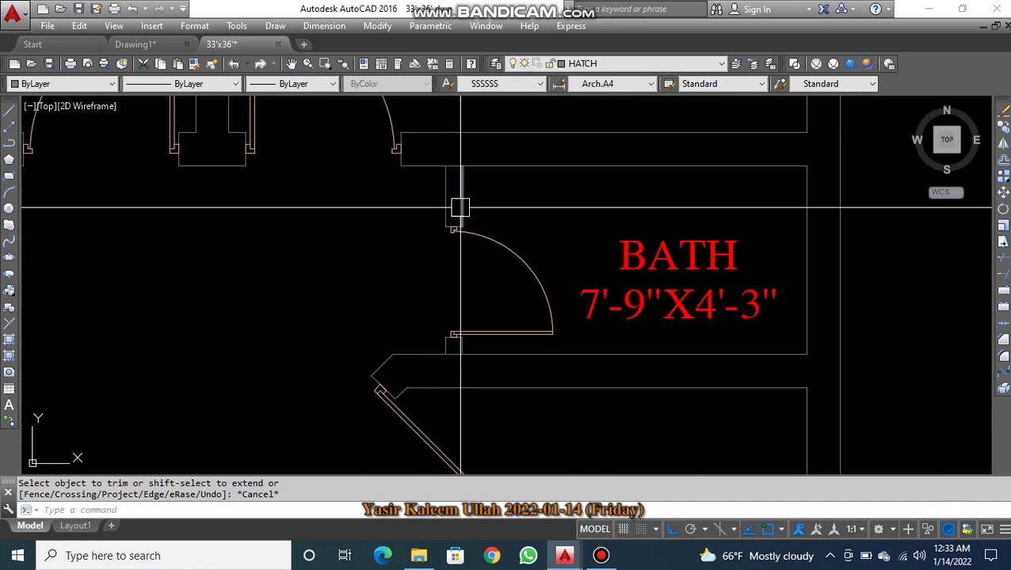
scroll(463, 185, "up", 1)
scroll(555, 237, "down", 5)
middle_click_drag(638, 269, 243, 231)
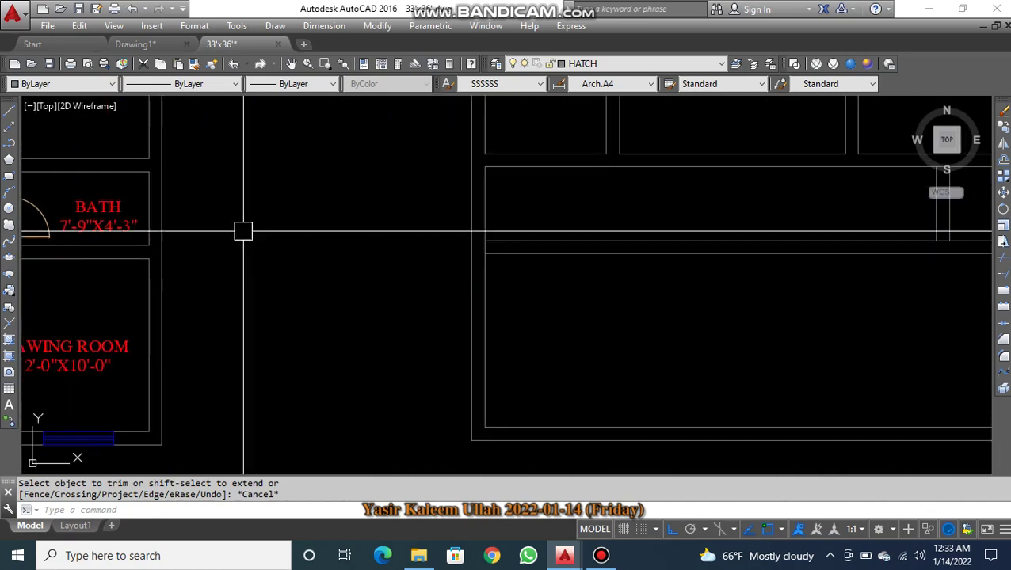
scroll(333, 241, "up", 3)
scroll(487, 238, "up", 1)
left_click(583, 227)
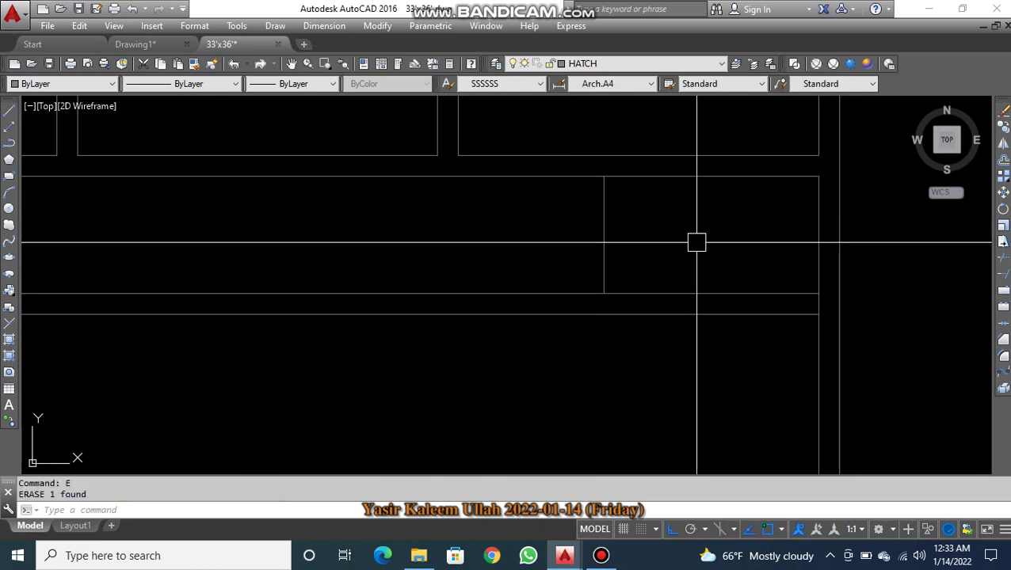
- Start a new line offset in the new plan's bath area
type("o")
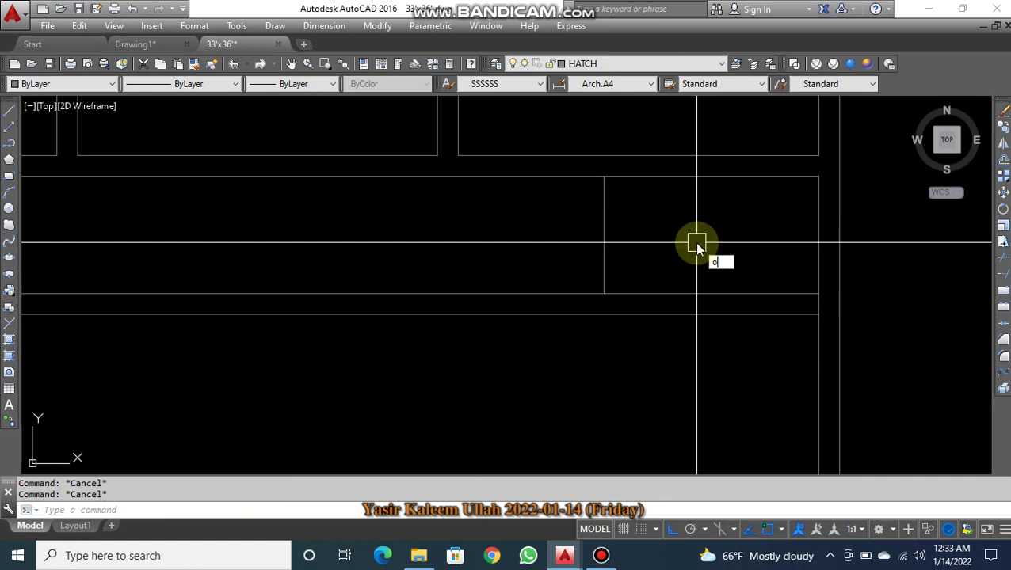
- Offset the vertical partition line in the strip below the upper rooms 4.5 inches to the left to form the bath wall
key("Return")
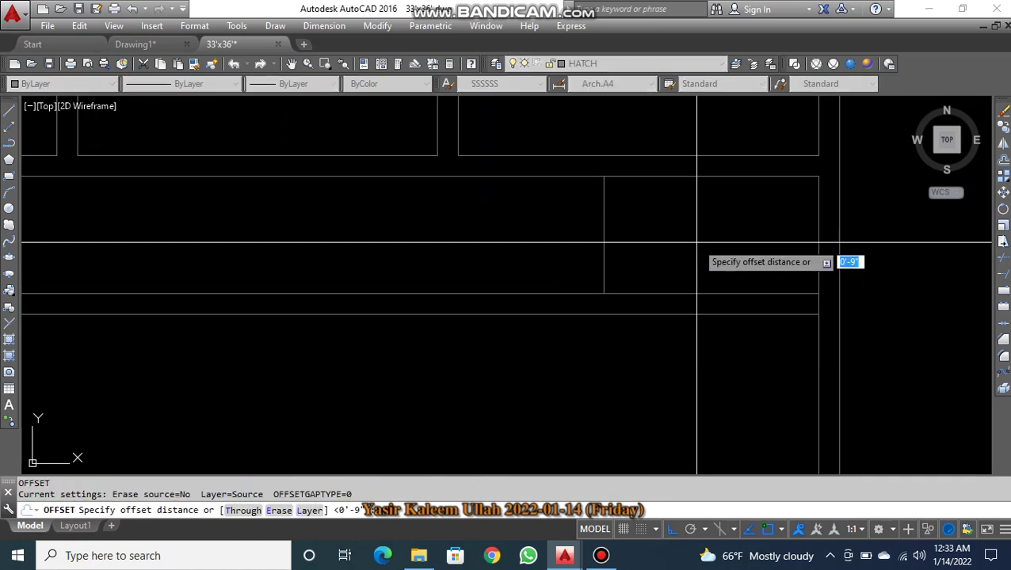
type("4.5")
key("Return")
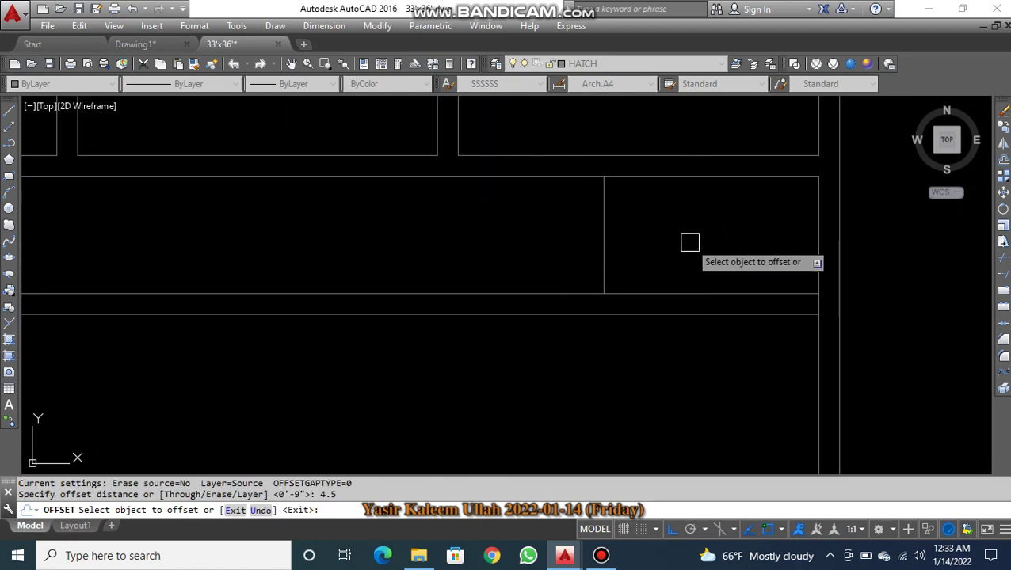
left_click(602, 212)
left_click(554, 237)
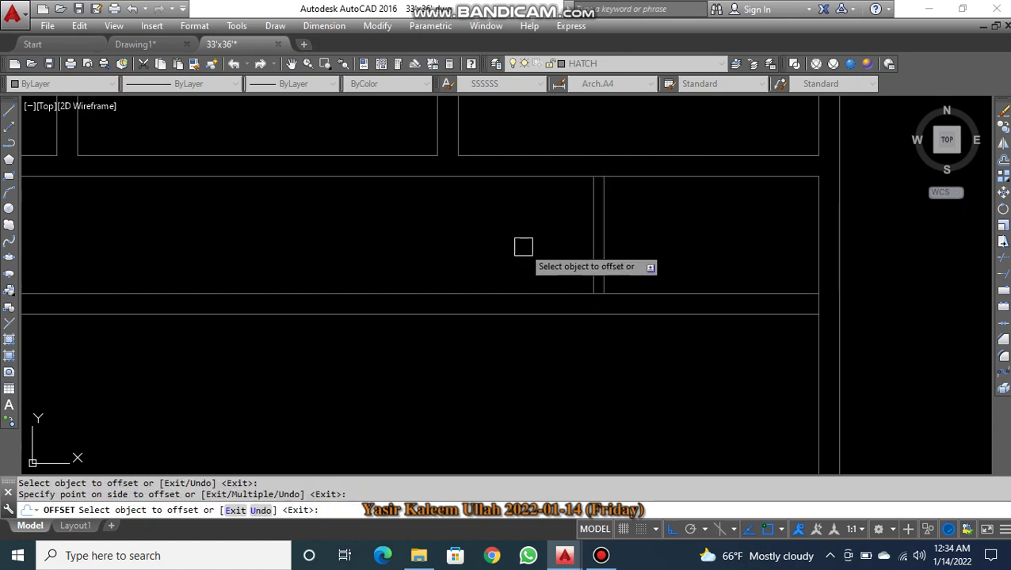
key("Escape")
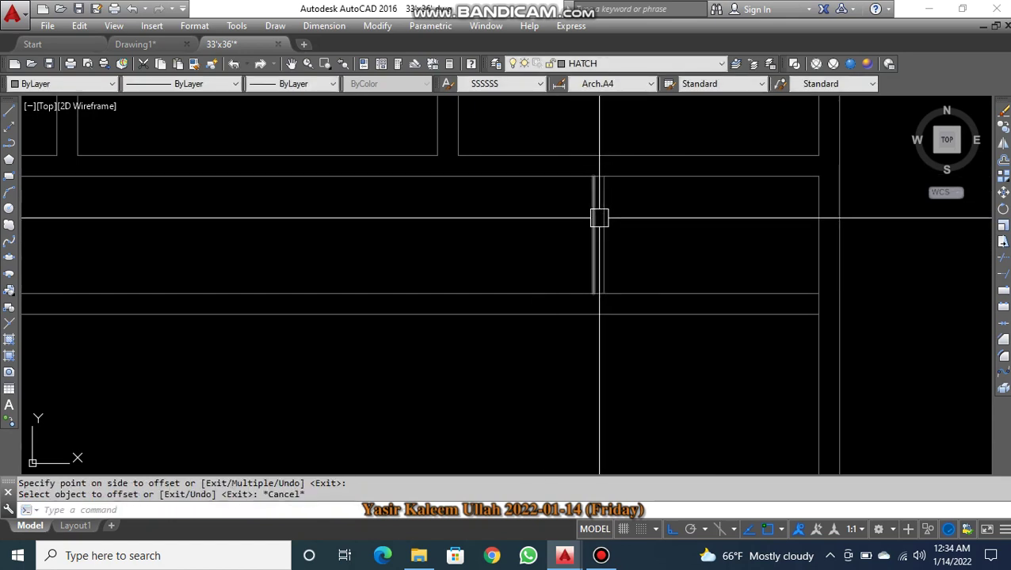
- Examine the drawing room's size and wall layout in the finished ground floor plan
scroll(600, 219, "down", 5)
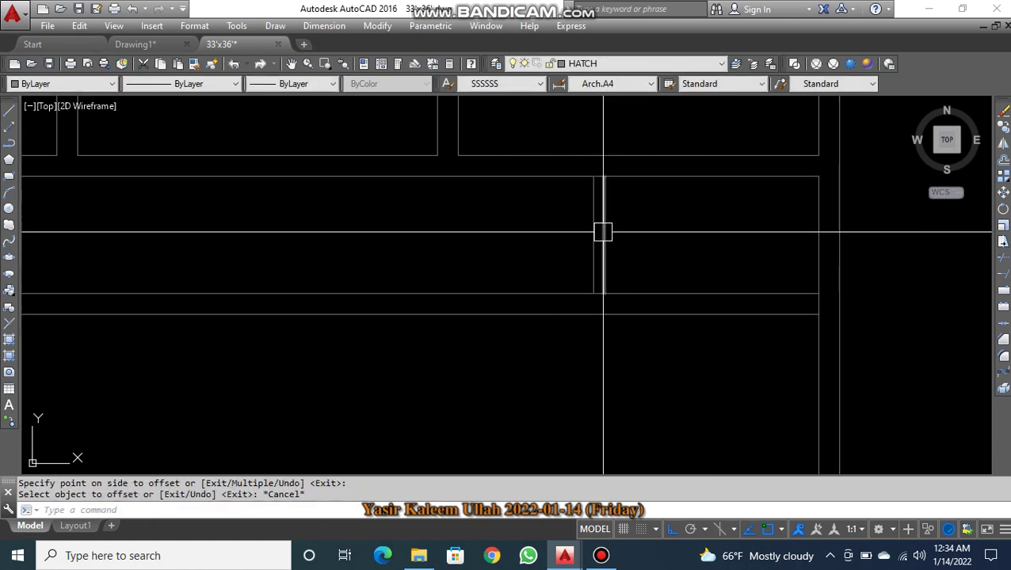
middle_click_drag(323, 296, 678, 268)
scroll(629, 289, "up", 2)
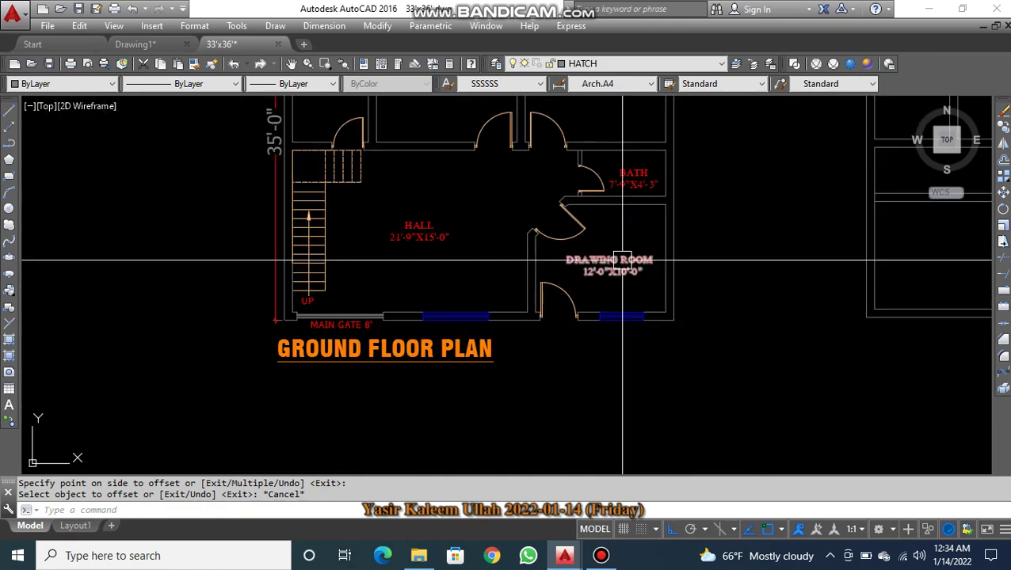
scroll(602, 282, "up", 2)
scroll(586, 289, "up", 2)
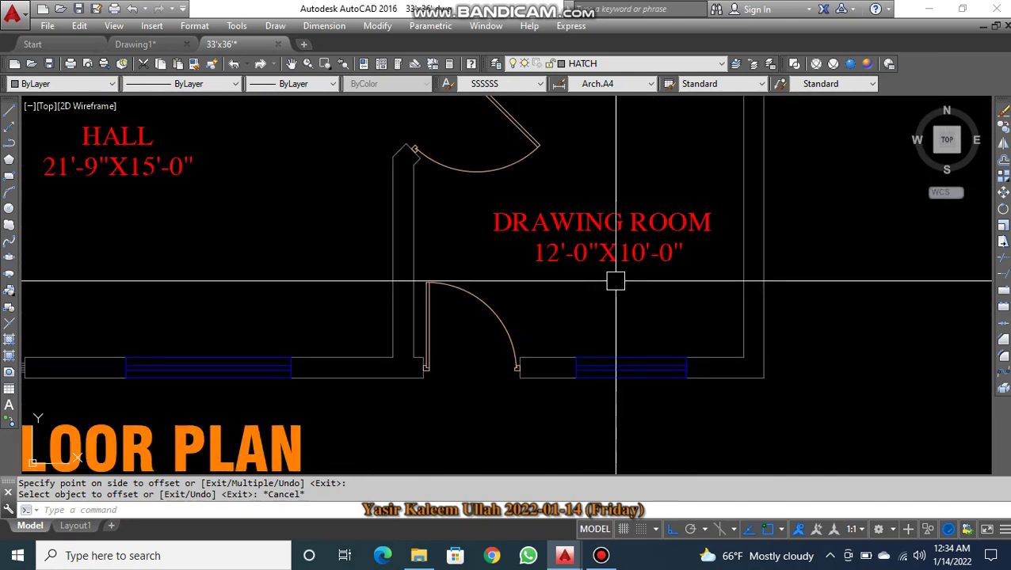
middle_click_drag(604, 314, 540, 358)
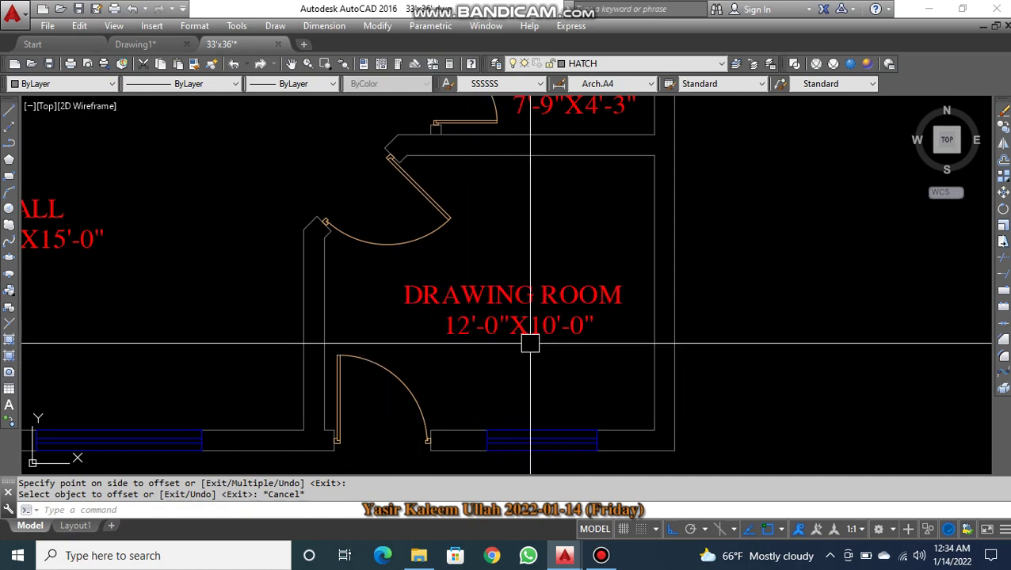
scroll(526, 349, "down", 3)
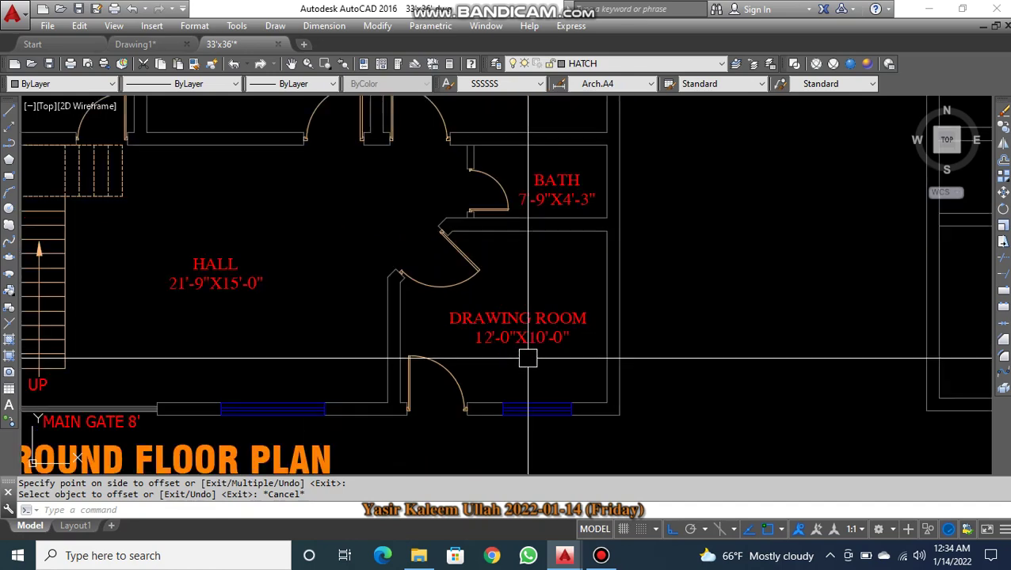
scroll(451, 365, "down", 2)
scroll(657, 327, "up", 2)
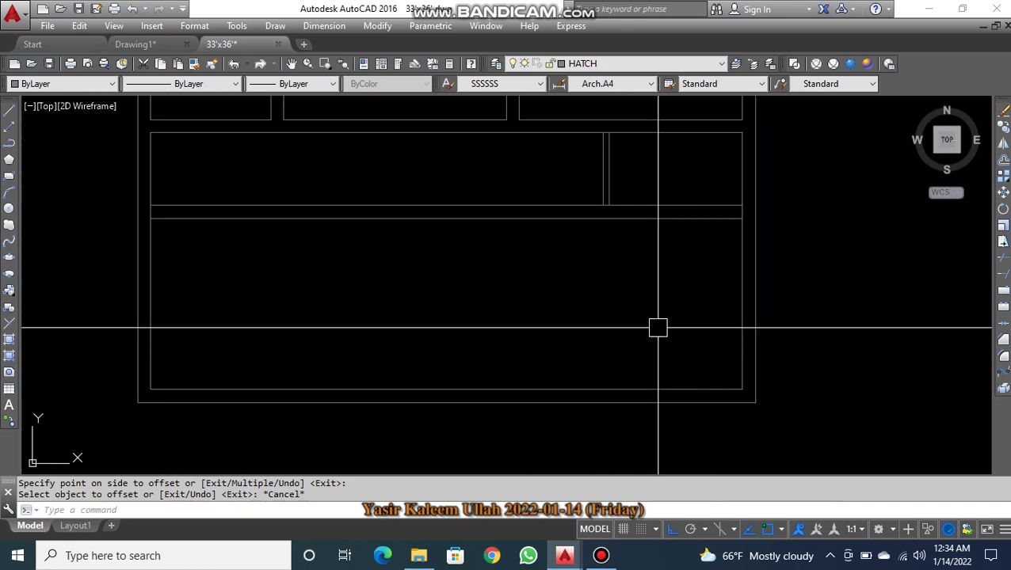
- Trim the right inner wall line between the two horizontal wall lines below the bath strip
left_click(739, 301)
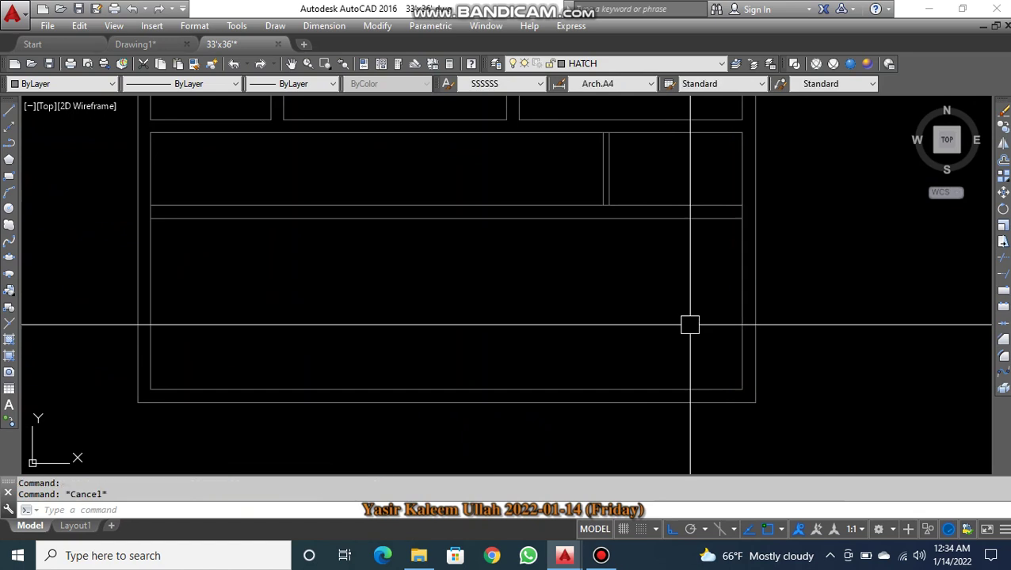
type("TR")
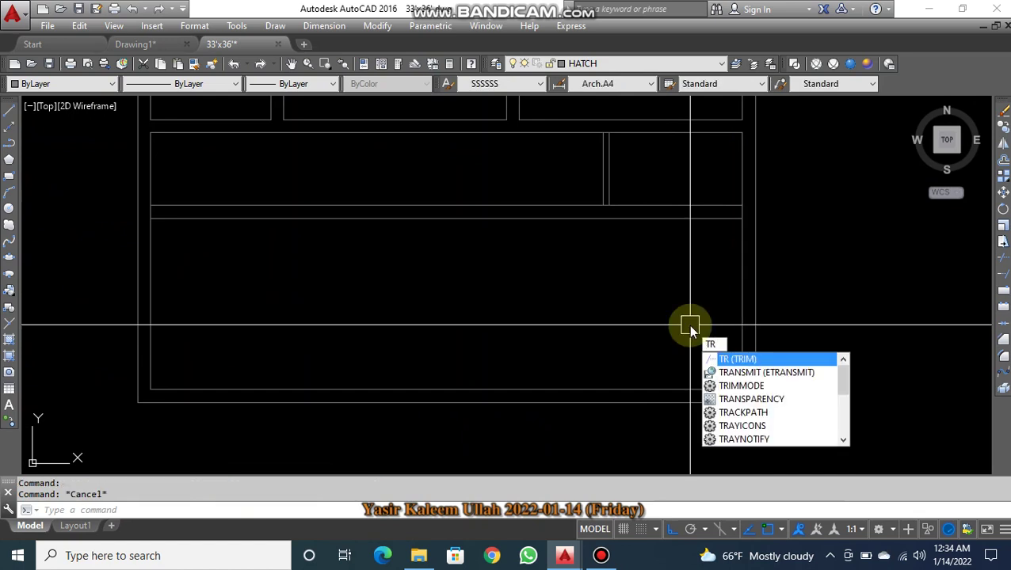
key("Return")
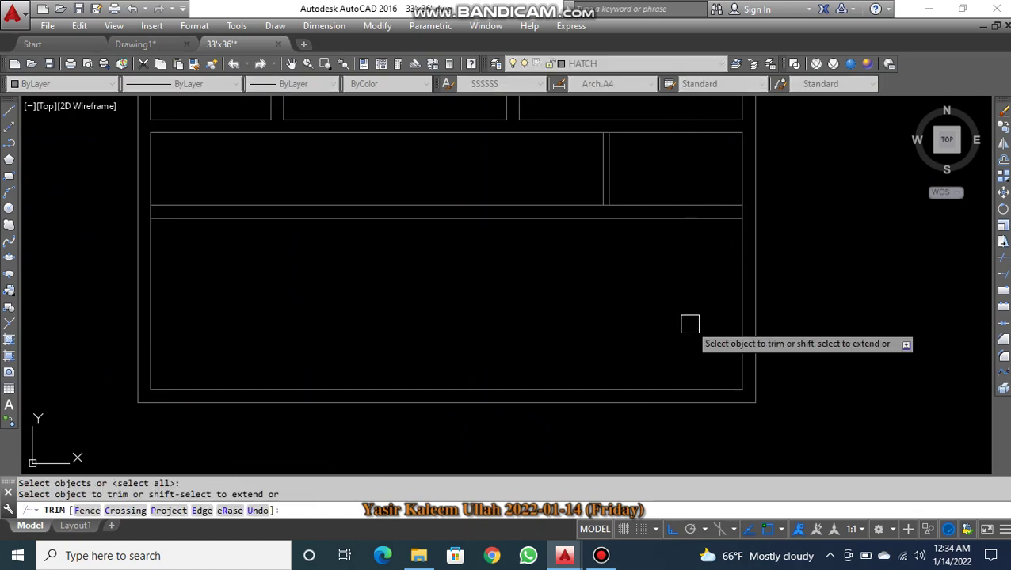
scroll(744, 218, "up", 3)
left_click(723, 220)
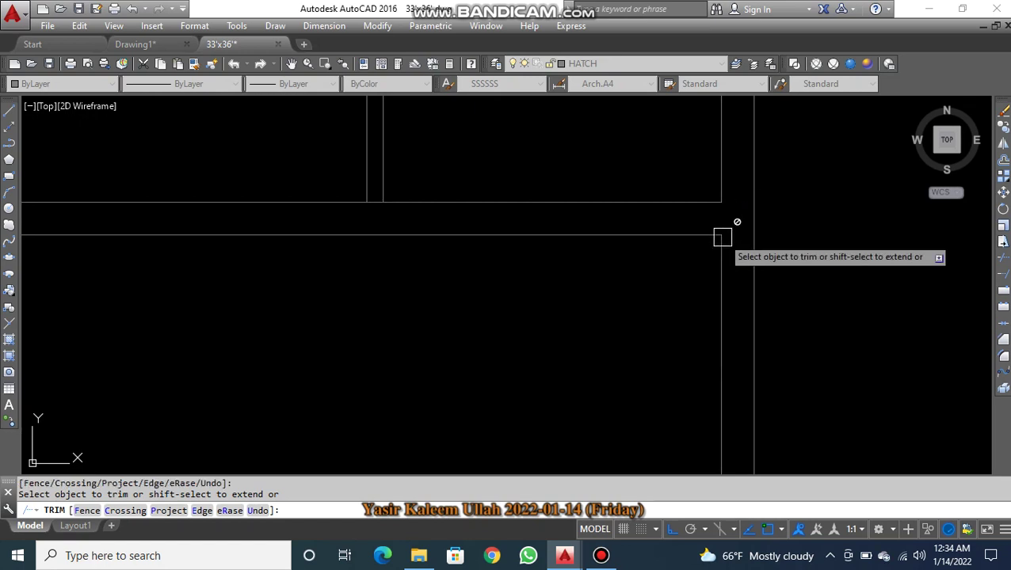
key("Escape")
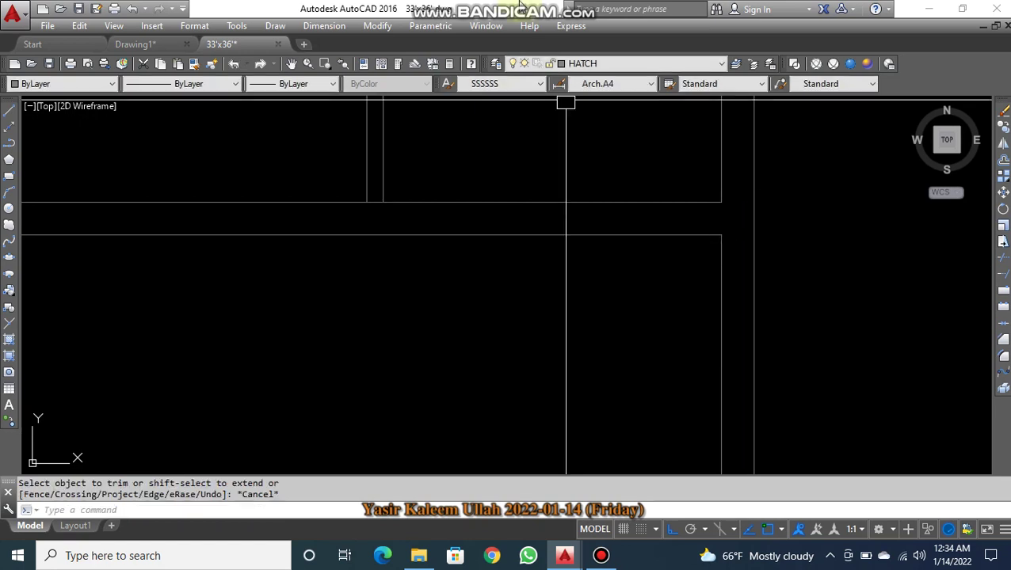
mouse_move(515, 4)
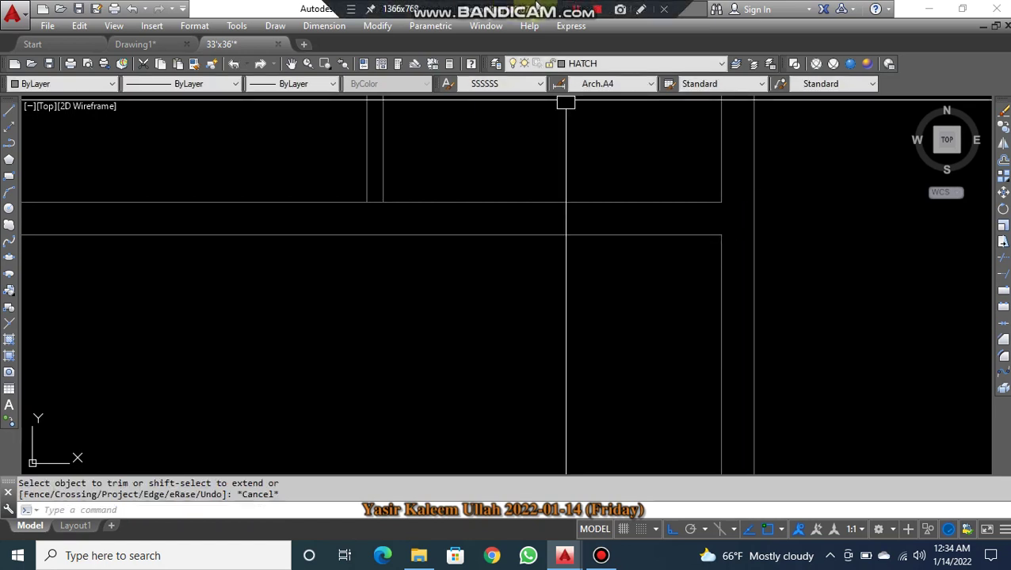
key("Escape")
scroll(695, 279, "down", 4)
key("Escape")
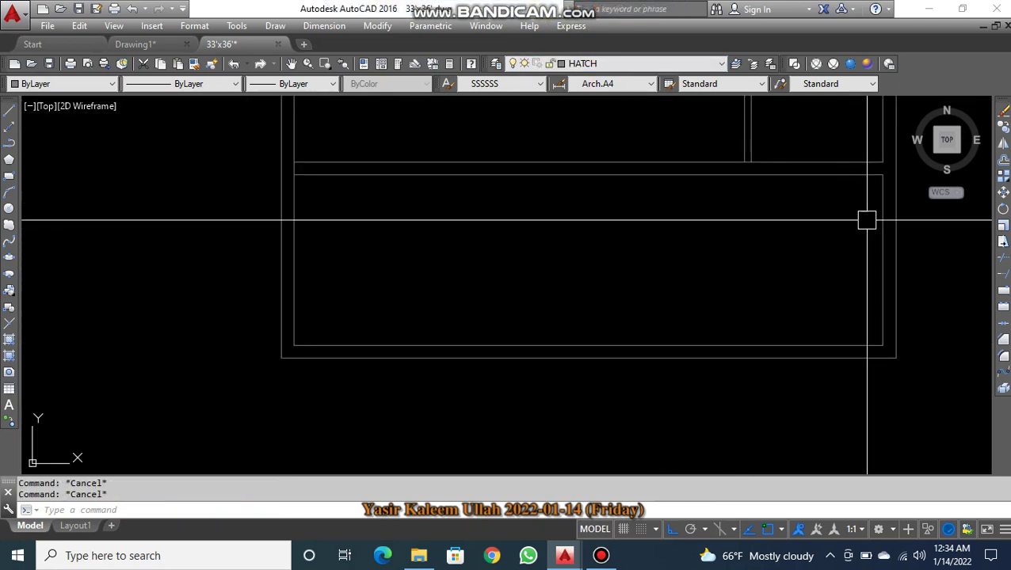
scroll(808, 273, "down", 4)
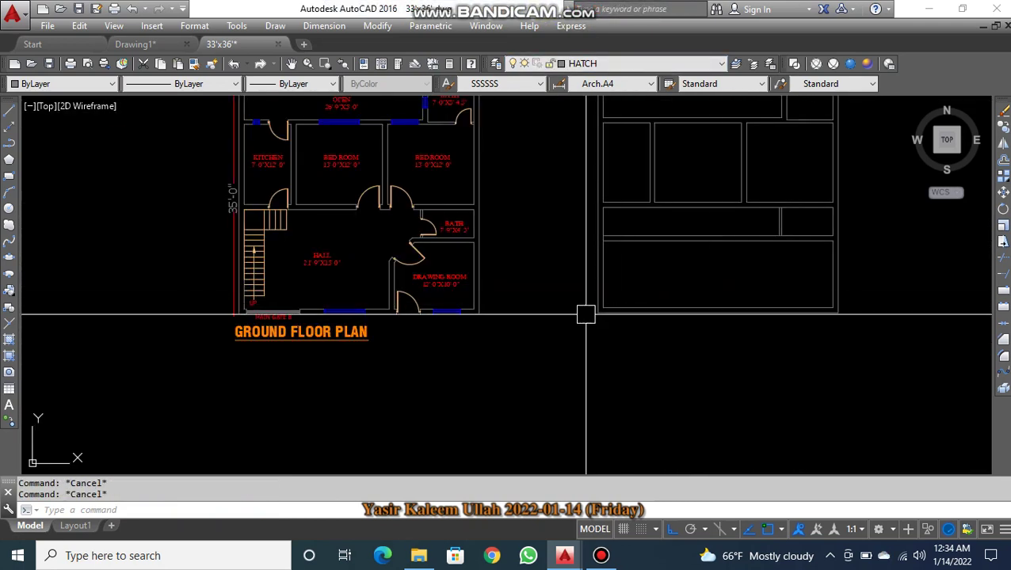
left_click(600, 556)
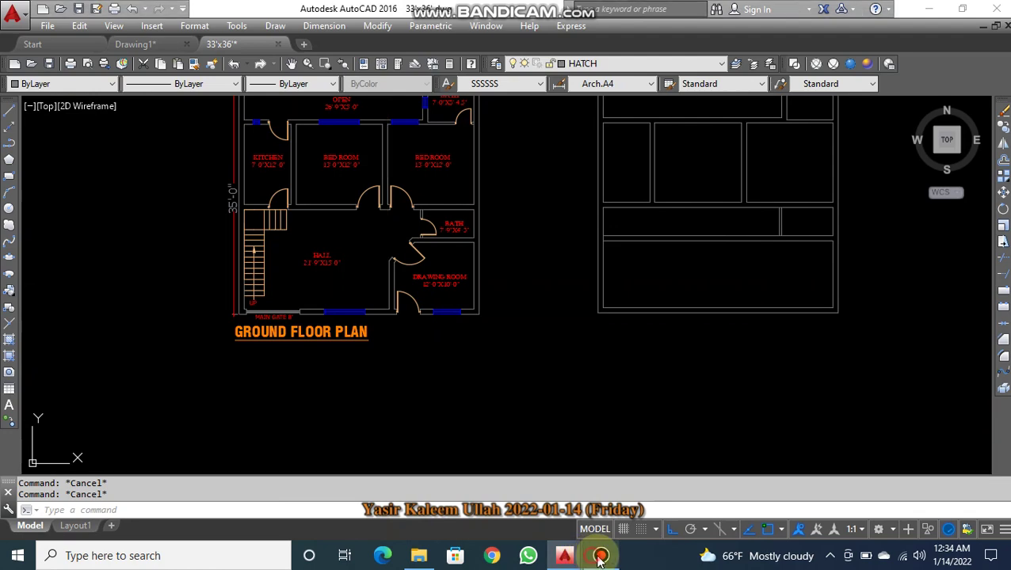
left_click(940, 465)
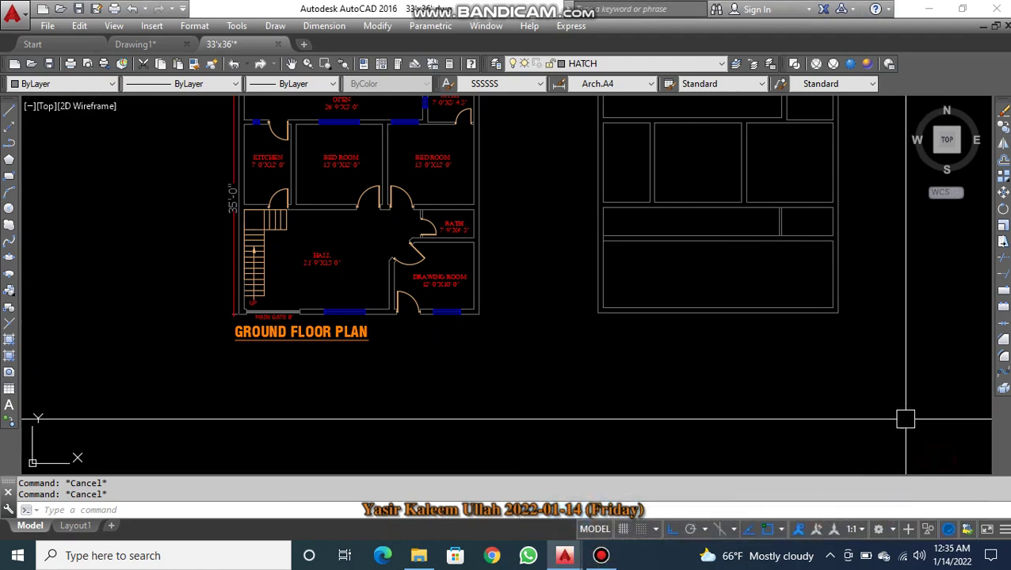
- Offset the right inner wall line of the lowest space 12' to the left to mark the drawing room's width
scroll(823, 254, "up", 4)
scroll(819, 252, "down", 5)
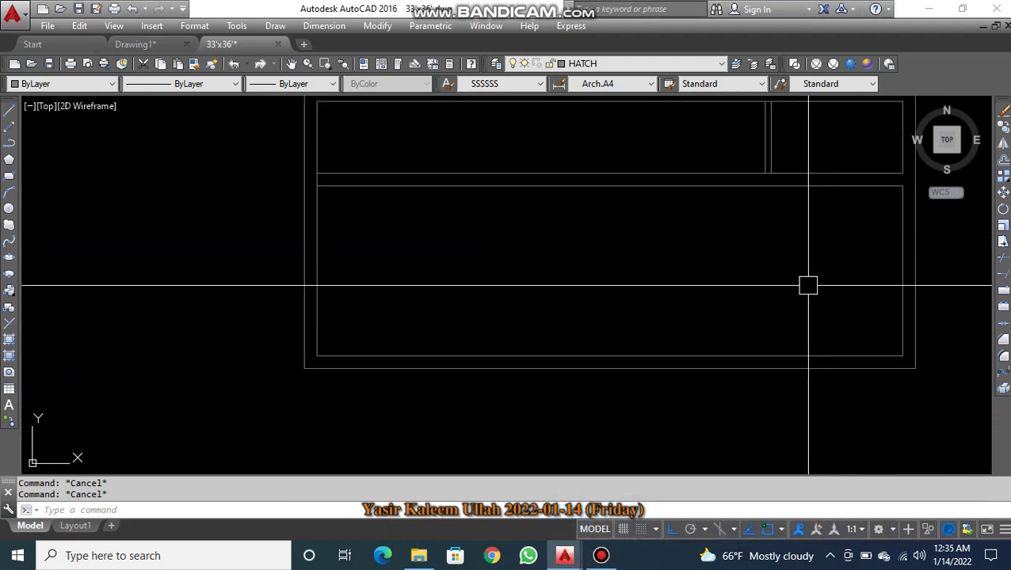
scroll(442, 325, "up", 5)
scroll(442, 324, "up", 2)
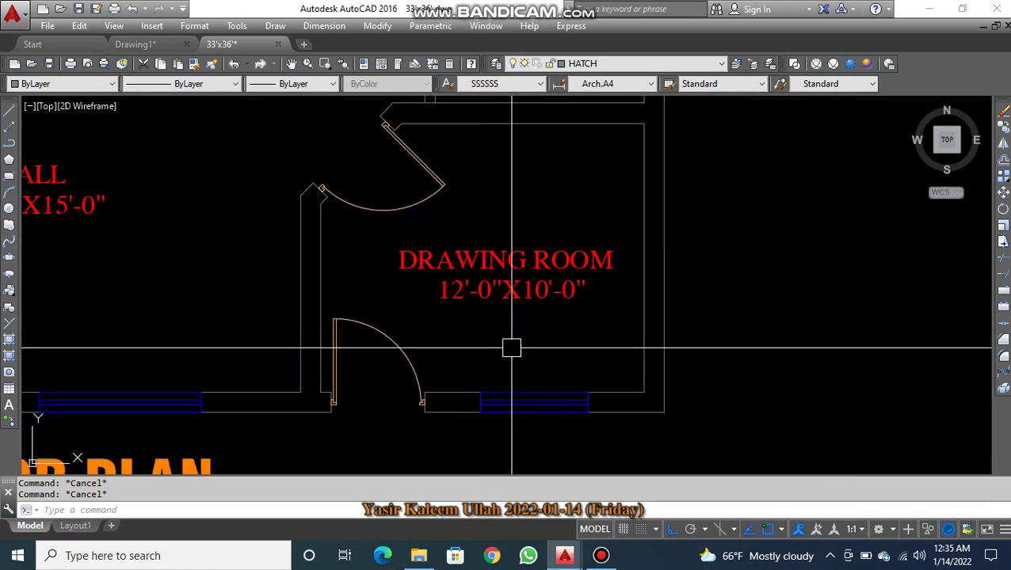
key("Return")
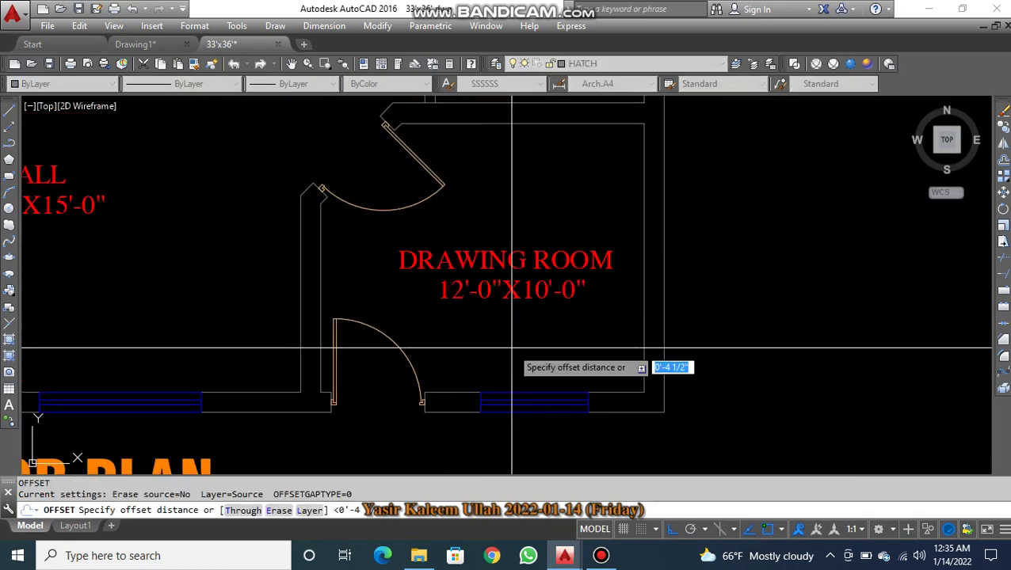
scroll(512, 348, "down", 4)
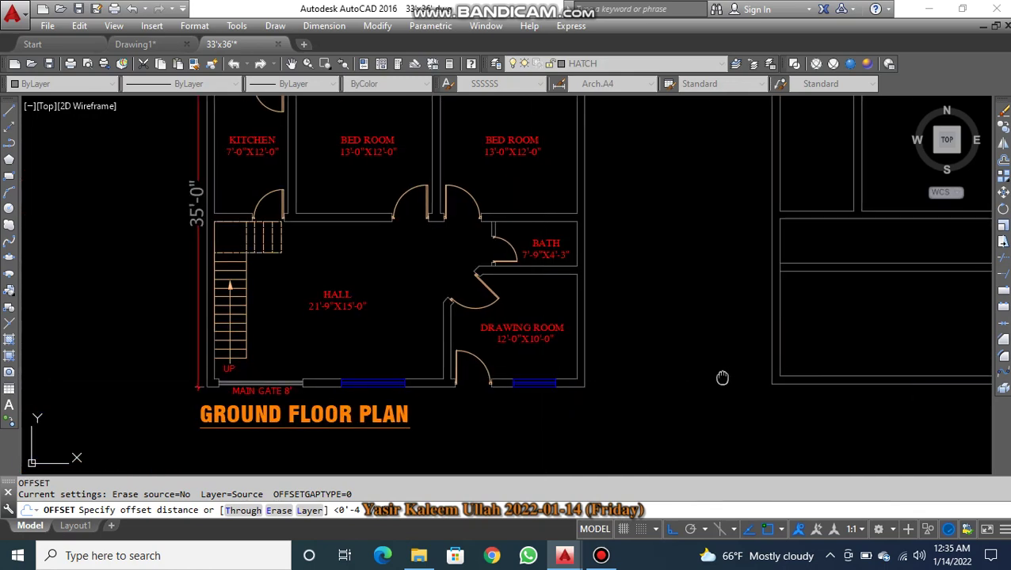
middle_click_drag(511, 349, 401, 364)
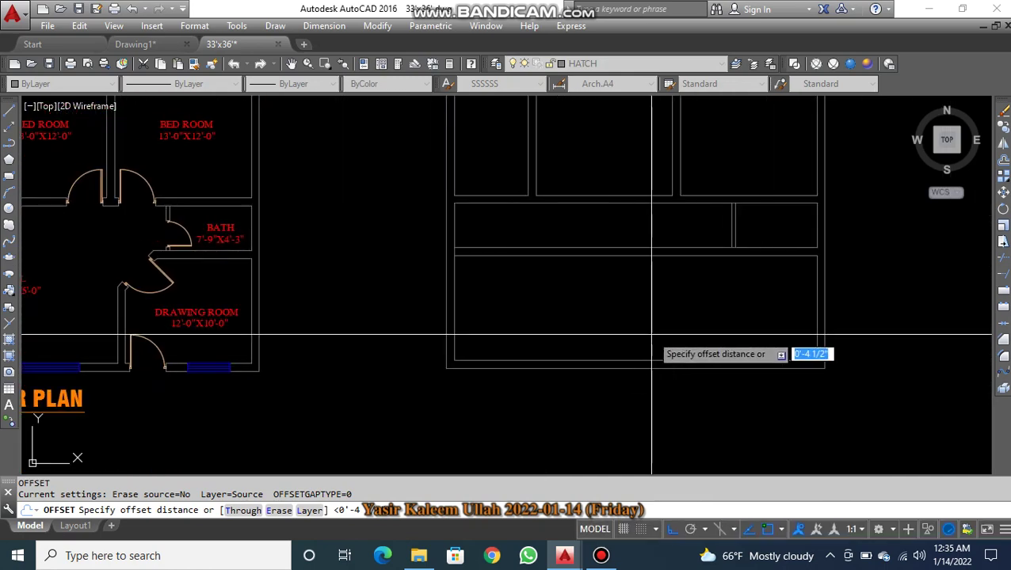
type("12")
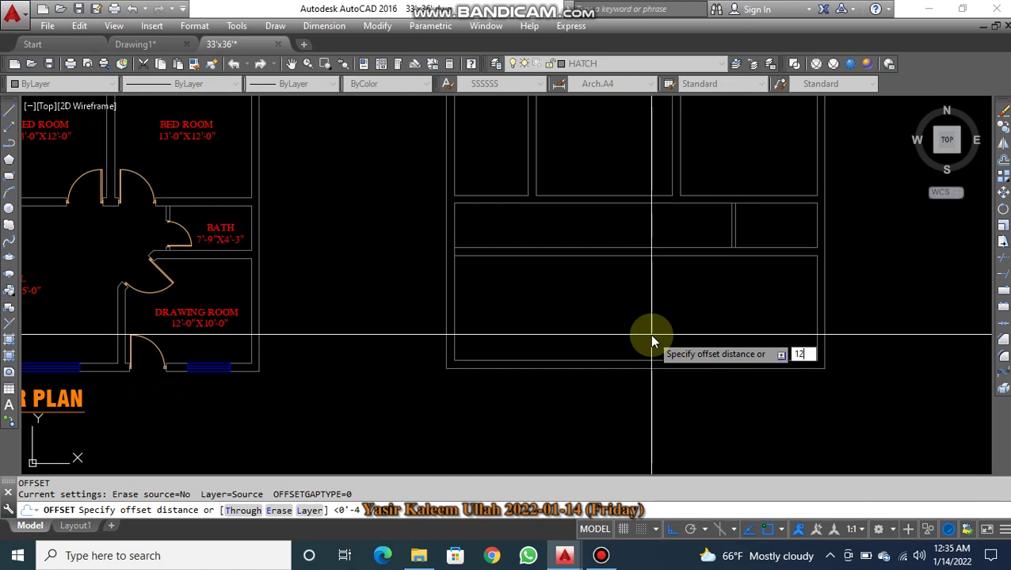
type("'")
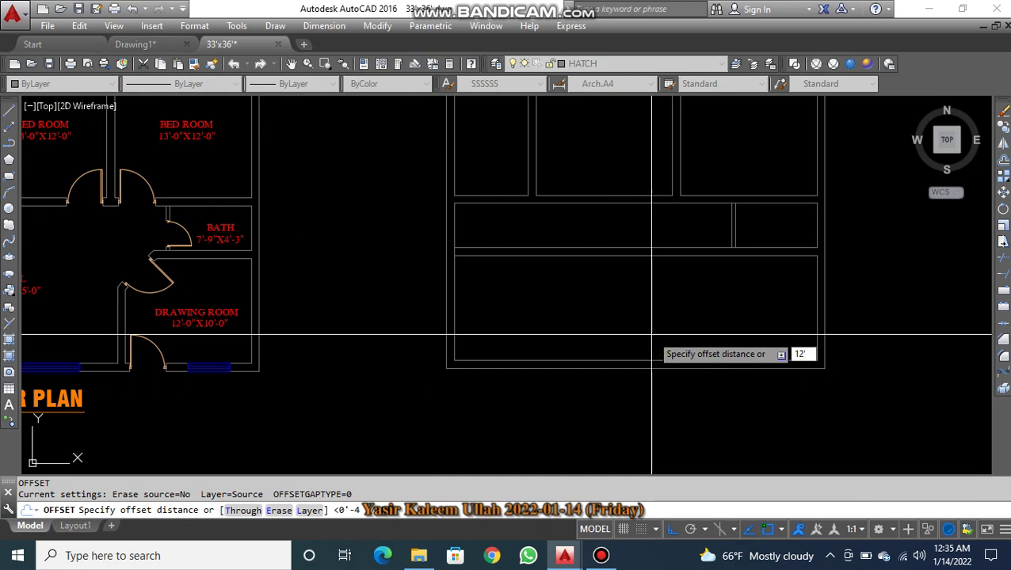
key("Return")
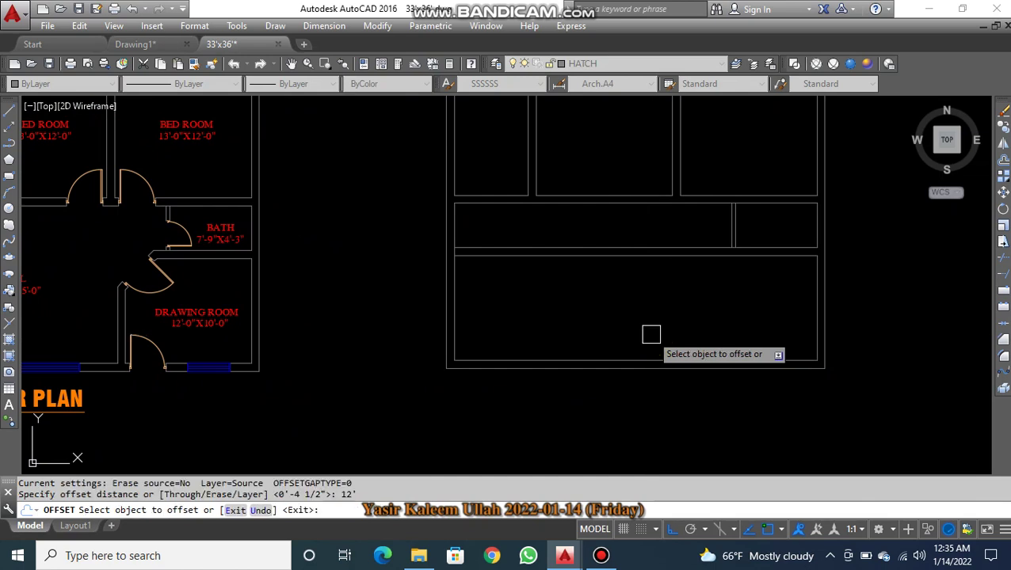
left_click(817, 288)
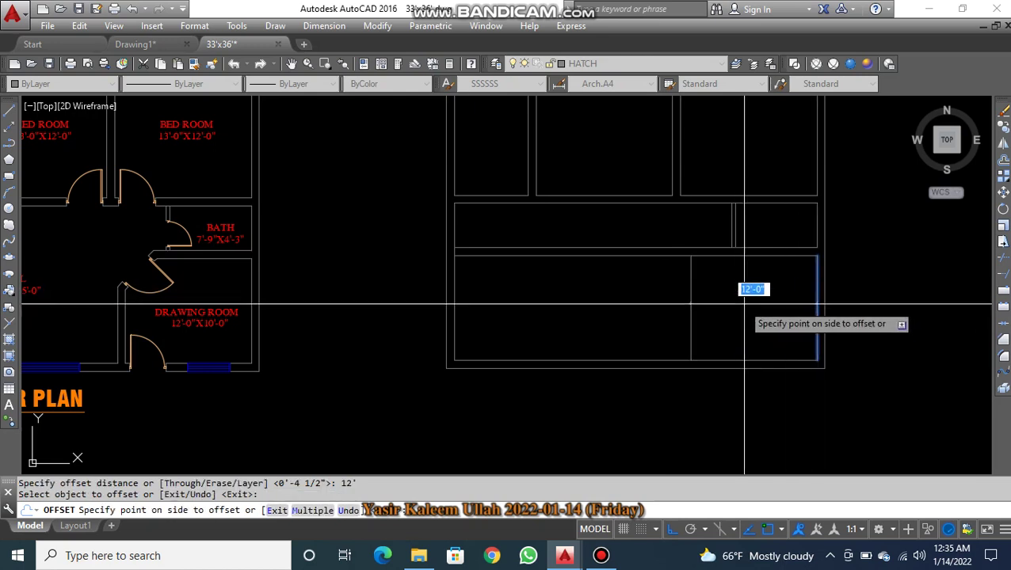
left_click(708, 309)
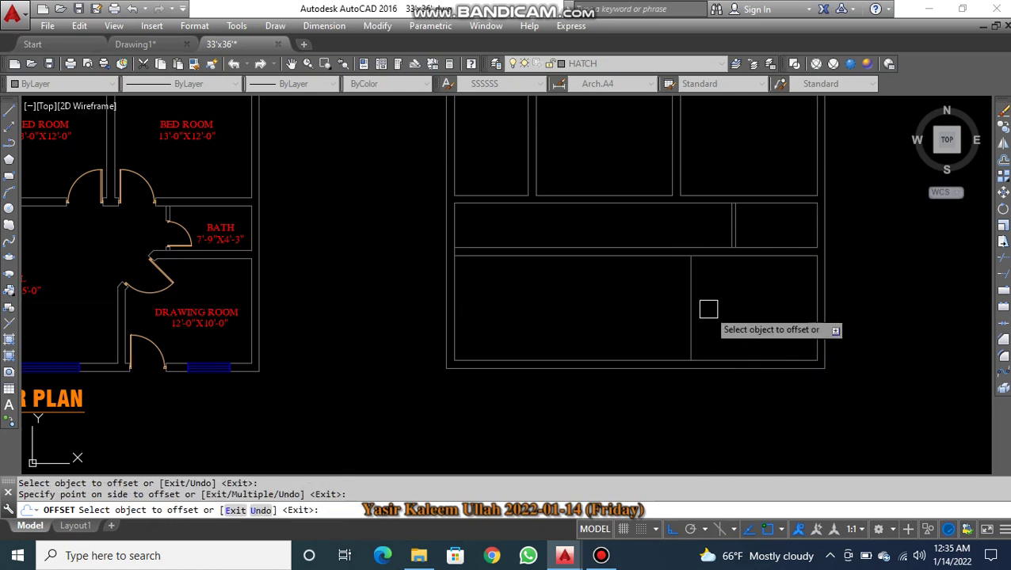
key("Escape")
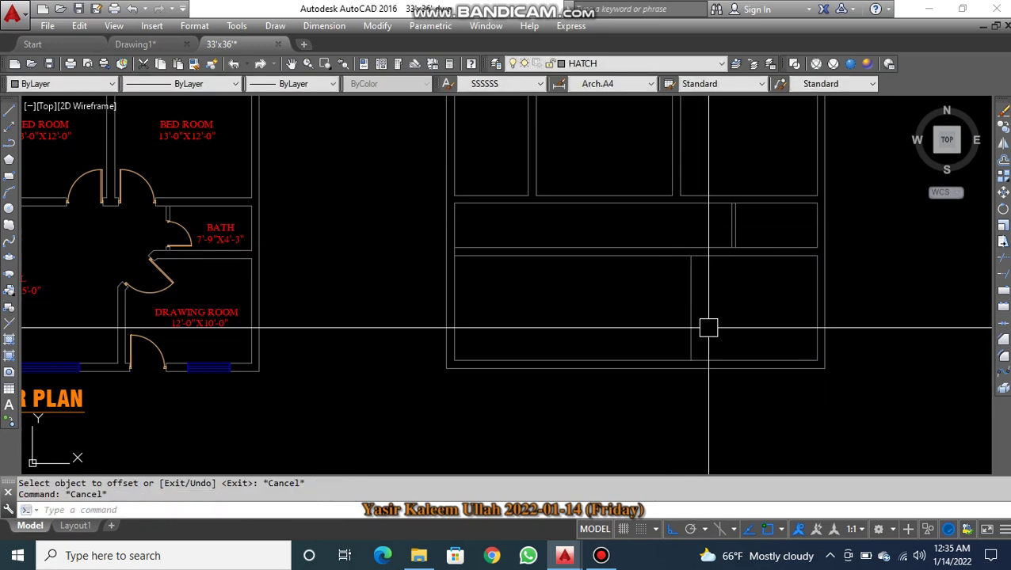
- Offset the drawing room's left vertical wall line 9 inches to the left to give the partition its thickness
right_click(708, 327)
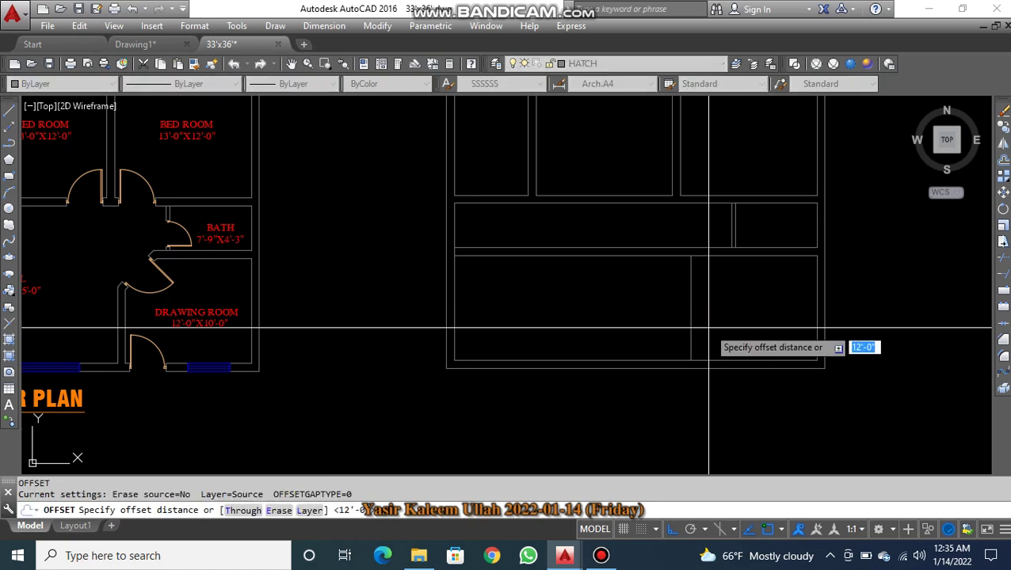
type("9")
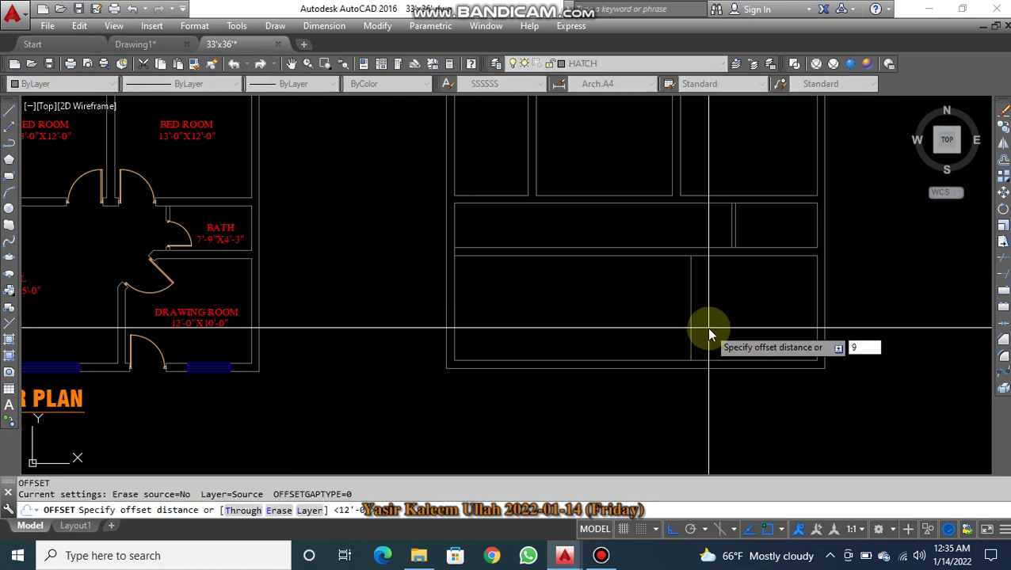
key("Return")
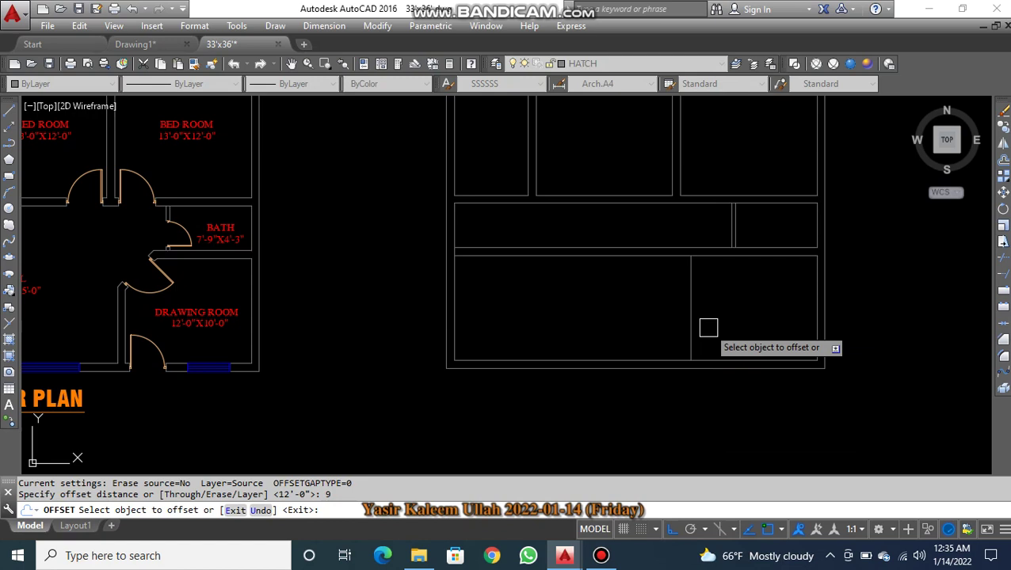
left_click(683, 307)
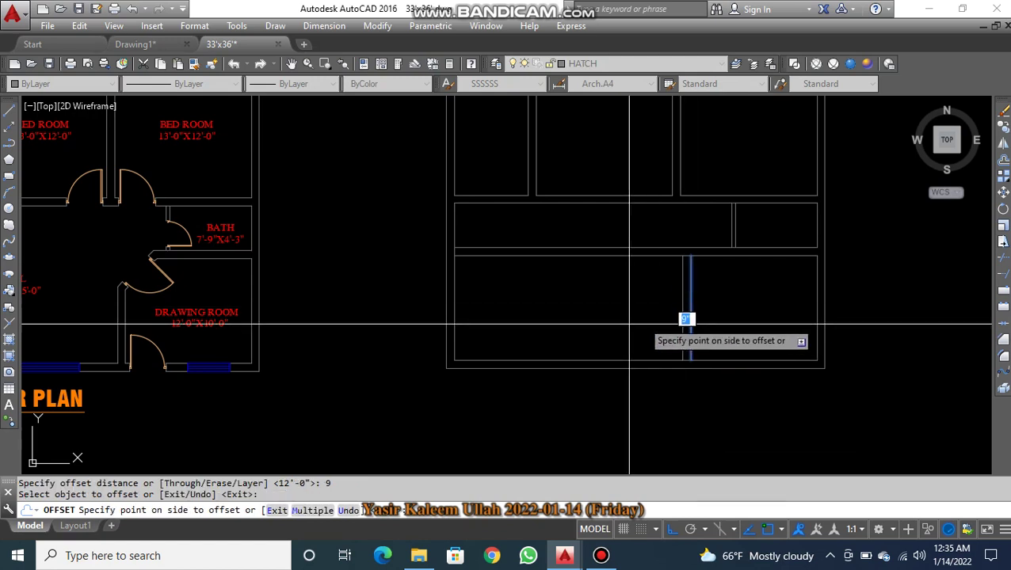
left_click(615, 326)
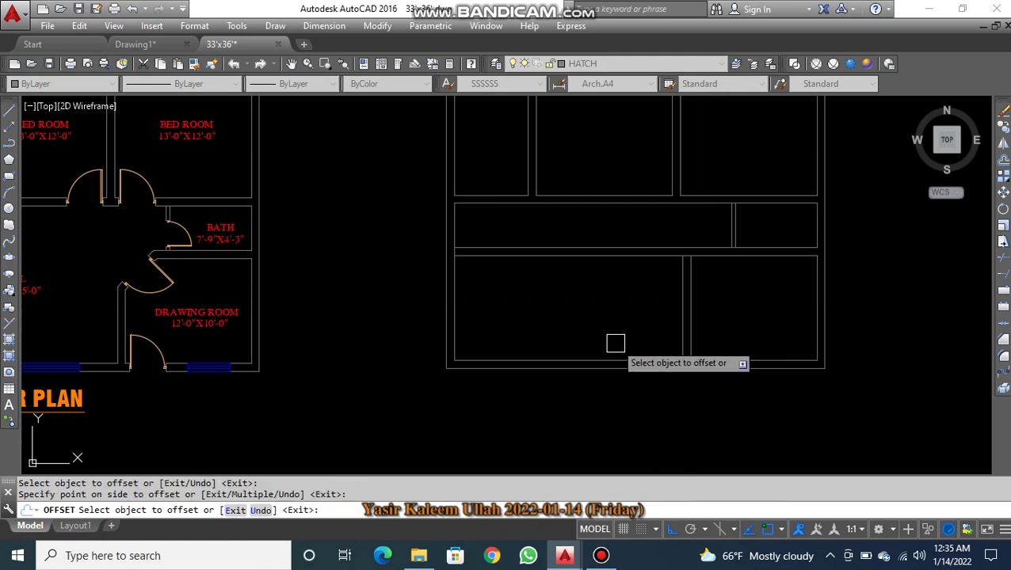
key("Escape")
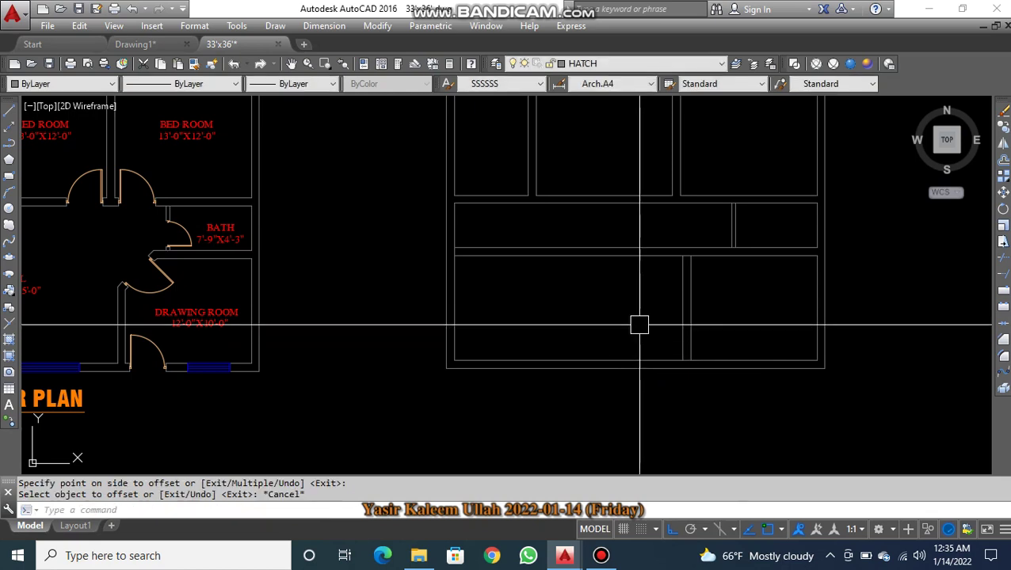
- Extend the outer line of the drawing room partition up to the horizontal wall line directly below the bath
middle_click_drag(653, 309, 675, 308)
scroll(704, 272, "up", 2)
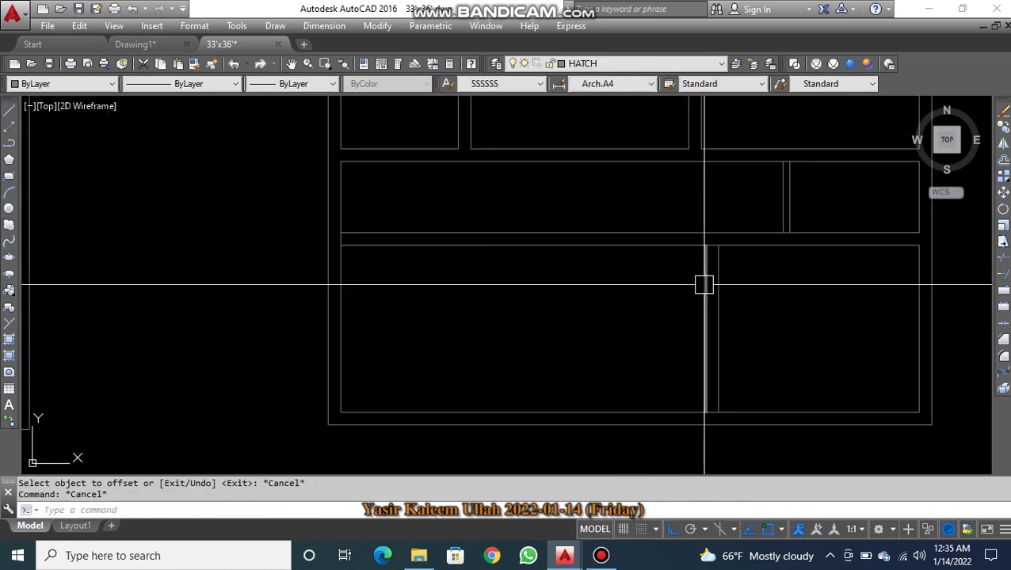
left_click(704, 244)
key("Escape")
scroll(714, 234, "up", 2)
left_click(715, 234)
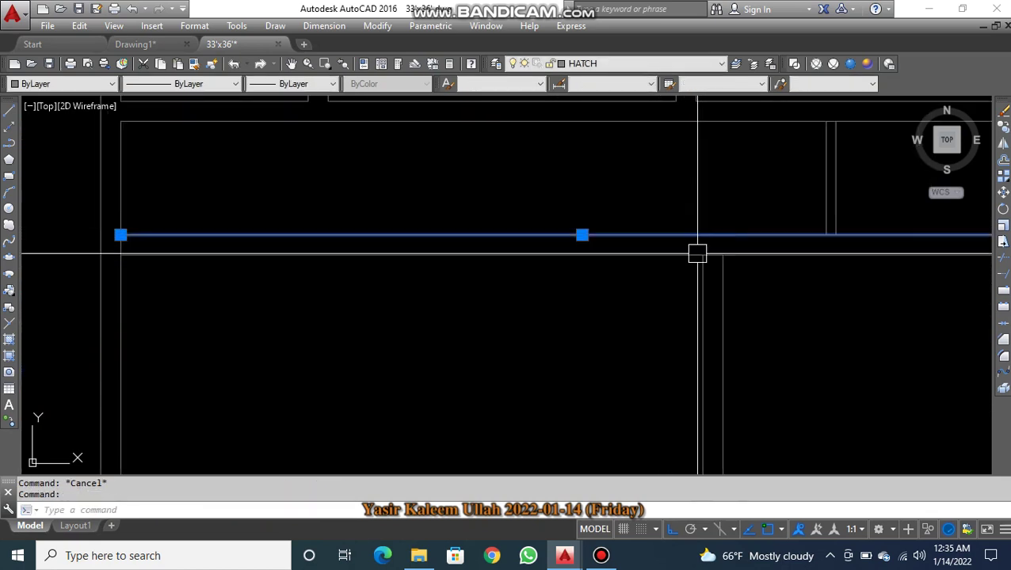
key("Escape")
type("e")
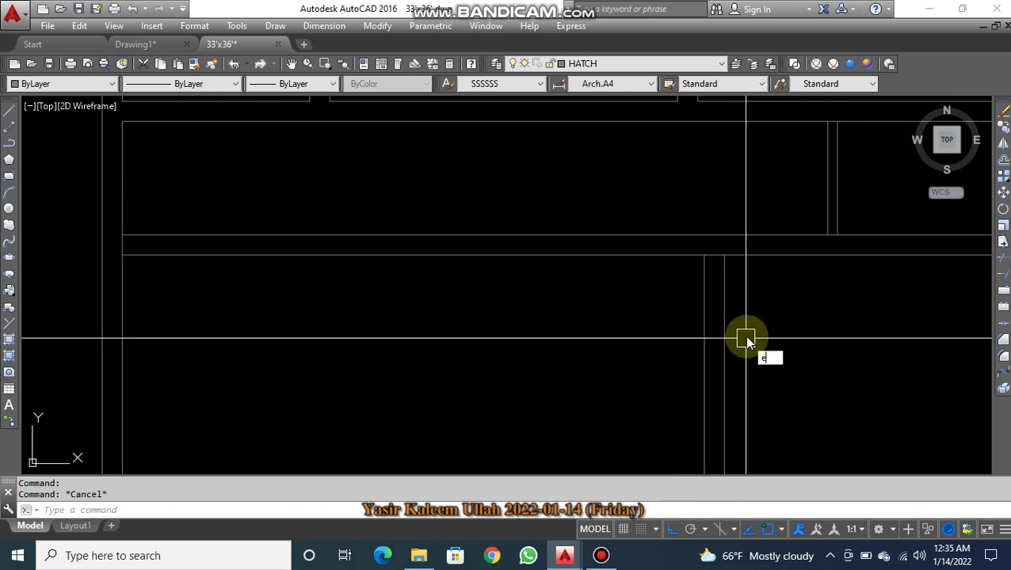
type("x")
key("Return")
left_click(726, 230)
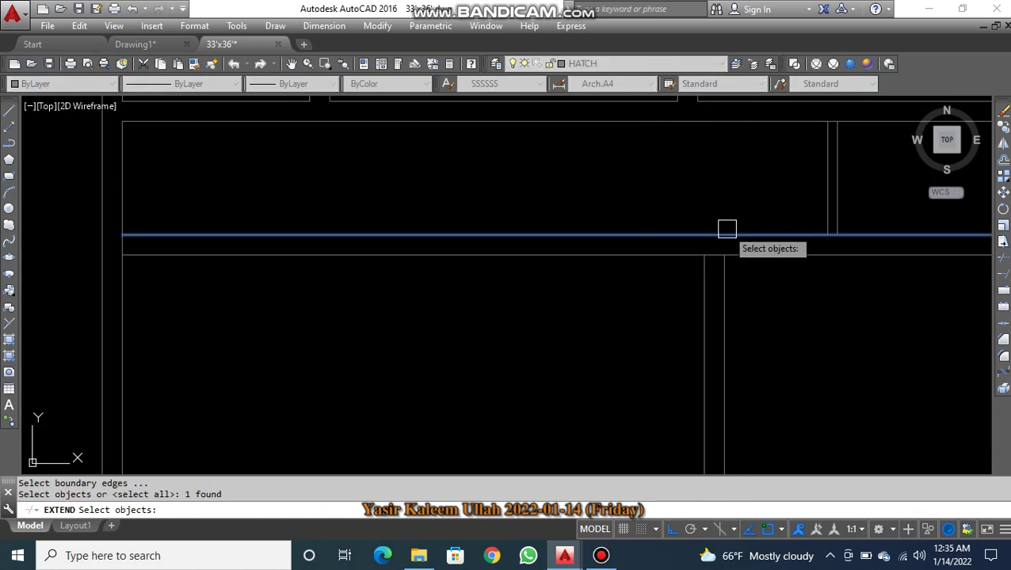
key("Return")
key("Escape")
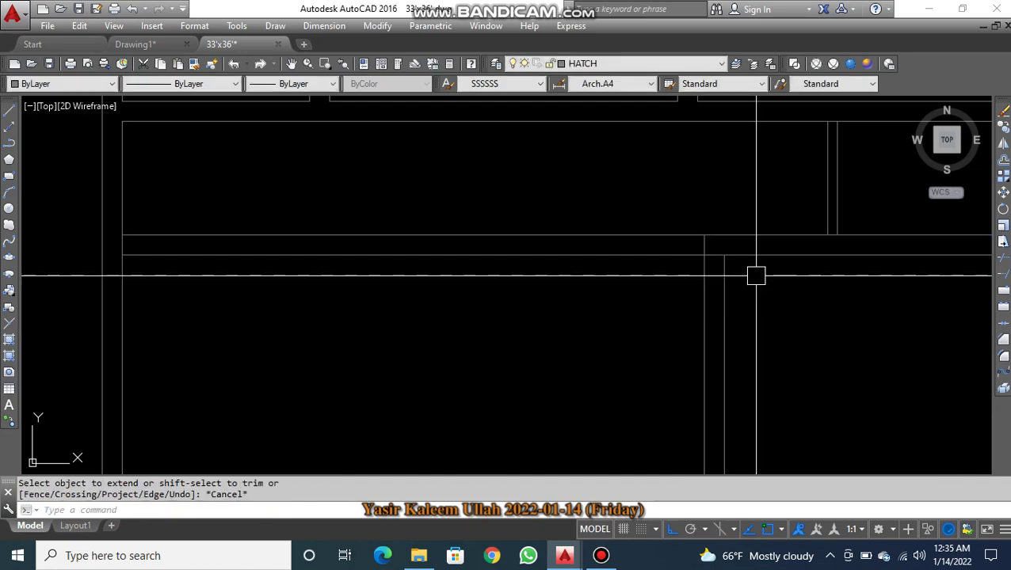
- Trim both horizontal wall lines left of the drawing room partition, using its outer line as the cutting edge
type("ts o")
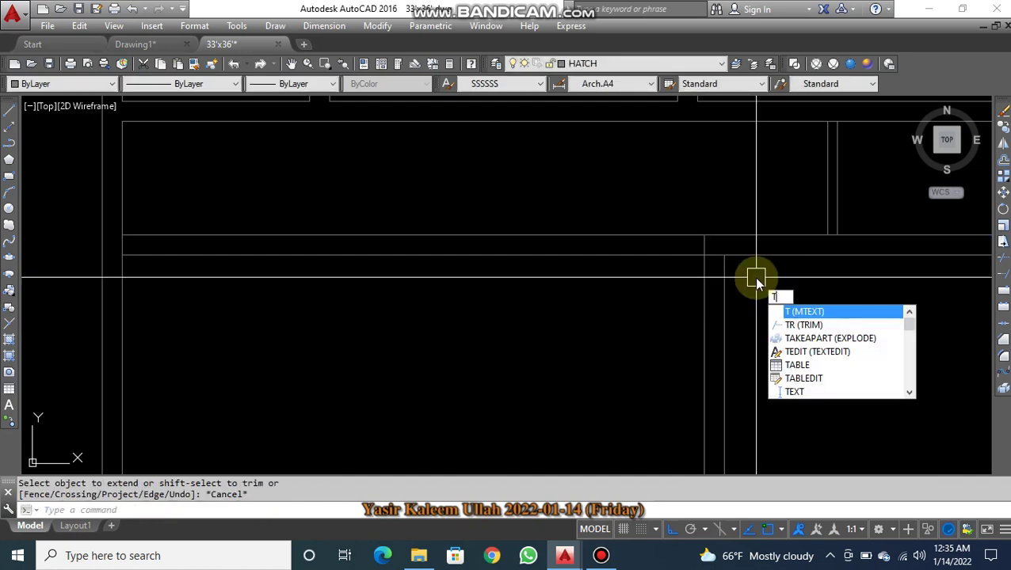
type("r")
key("Return")
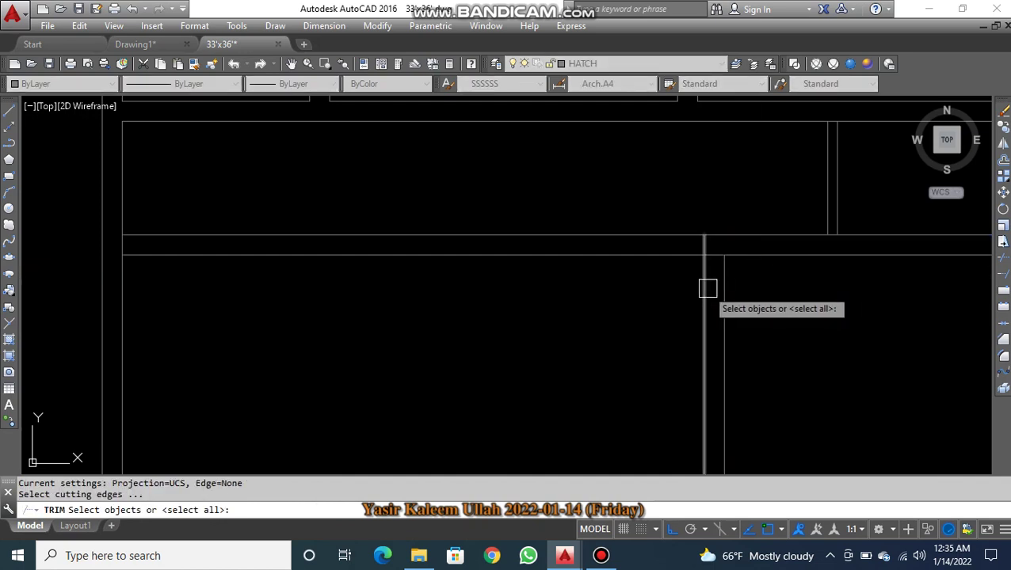
key("Return")
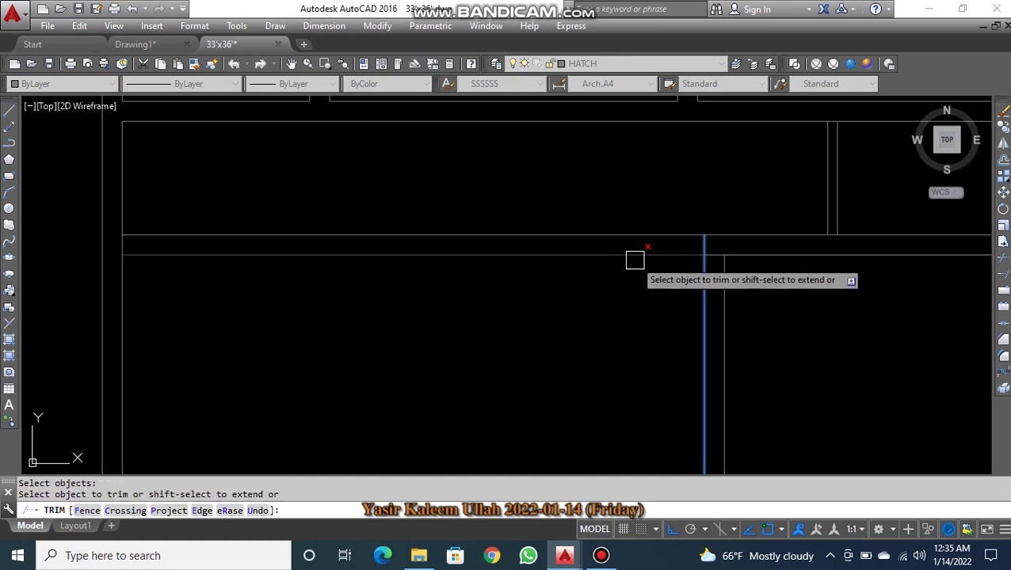
left_click(634, 253)
left_click(634, 237)
key("Escape")
scroll(616, 289, "down", 5)
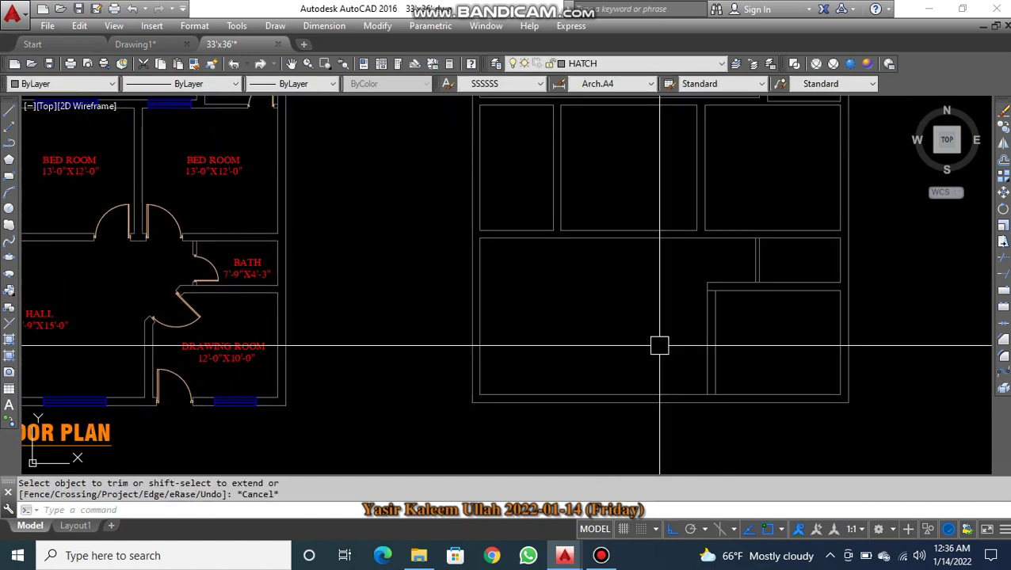
- Trim the leftover stub of the lower horizontal wall line at the drawing room's upper-left corner
key("Return")
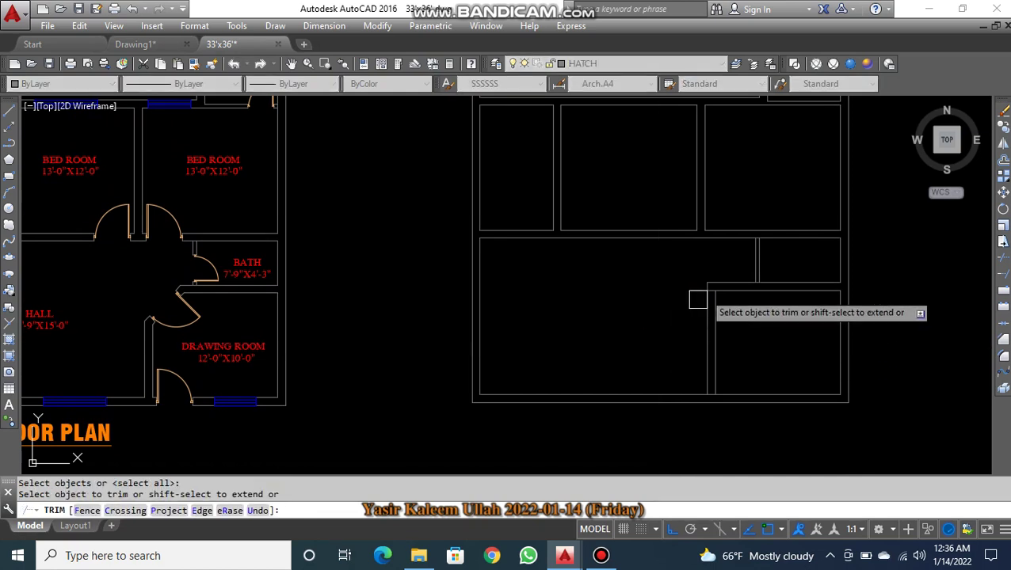
scroll(693, 293, "up", 5)
key("Escape")
scroll(709, 310, "down", 10)
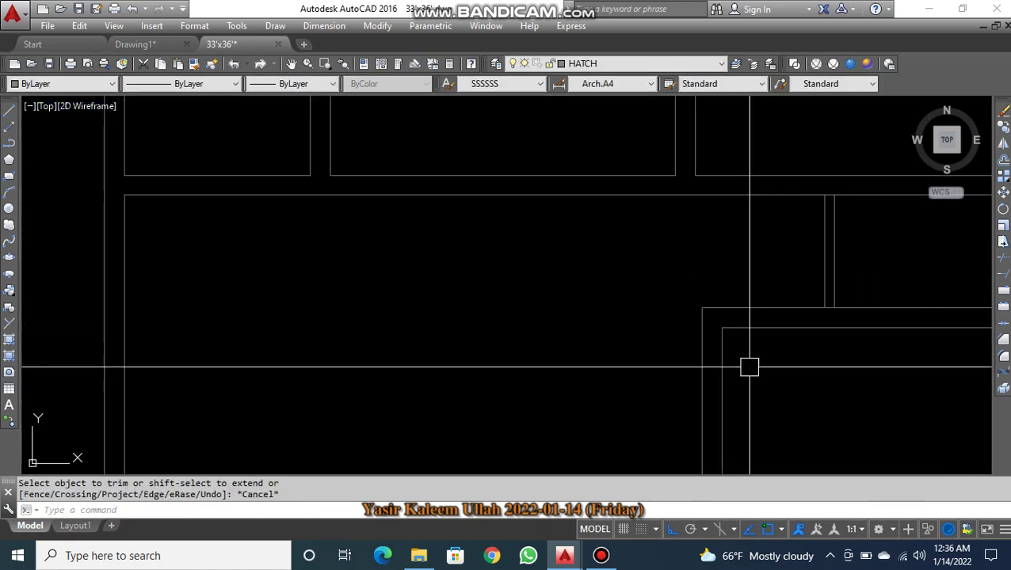
middle_click_drag(646, 373, 716, 313)
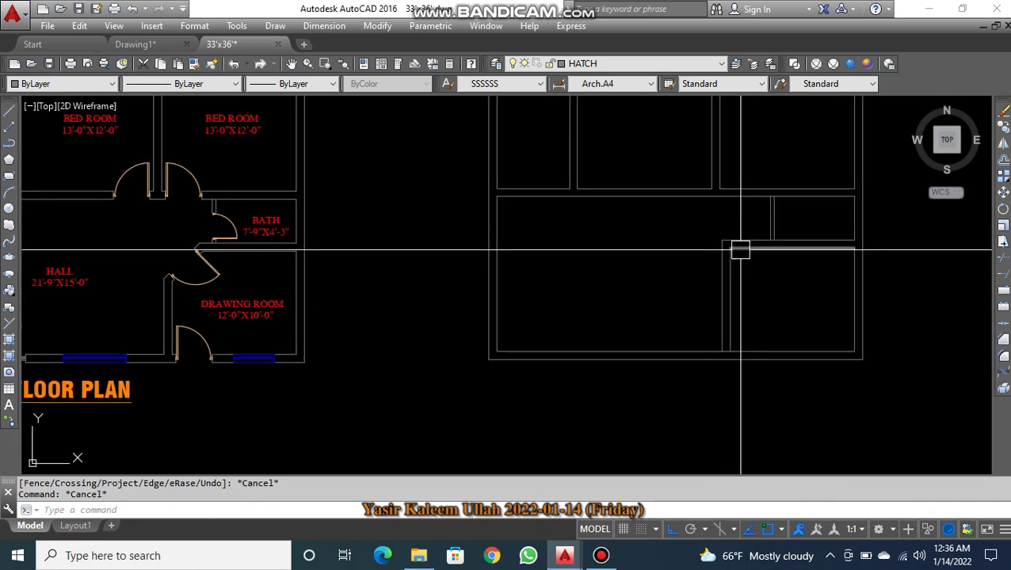
- Measure the horizontal span of the drawing room's diagonal door opening in the reference plan with a linear dimension between the inner wall ends
scroll(217, 268, "up", 2)
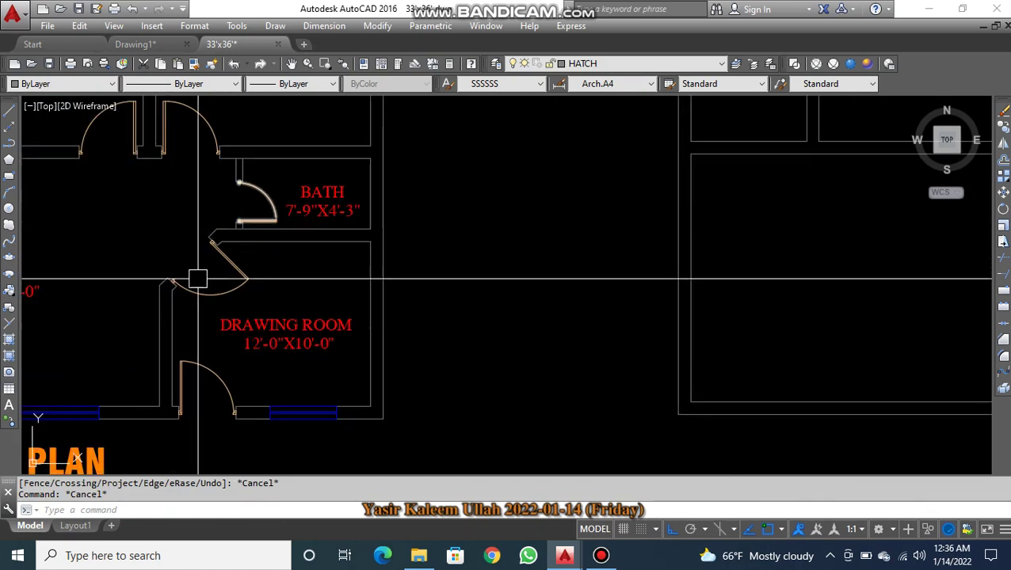
middle_click_drag(225, 272, 319, 259)
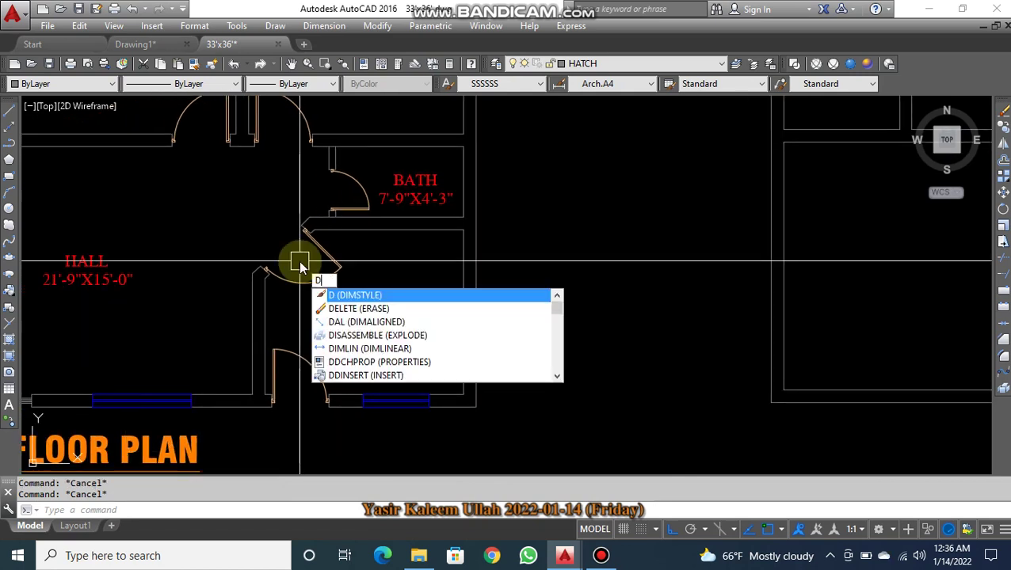
type("li")
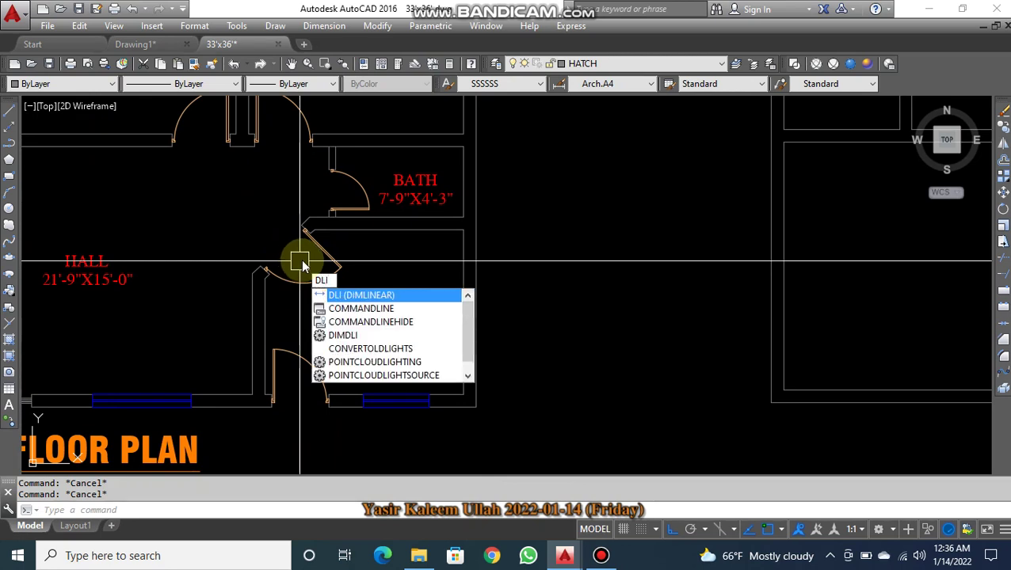
key("Return")
scroll(269, 271, "up", 5)
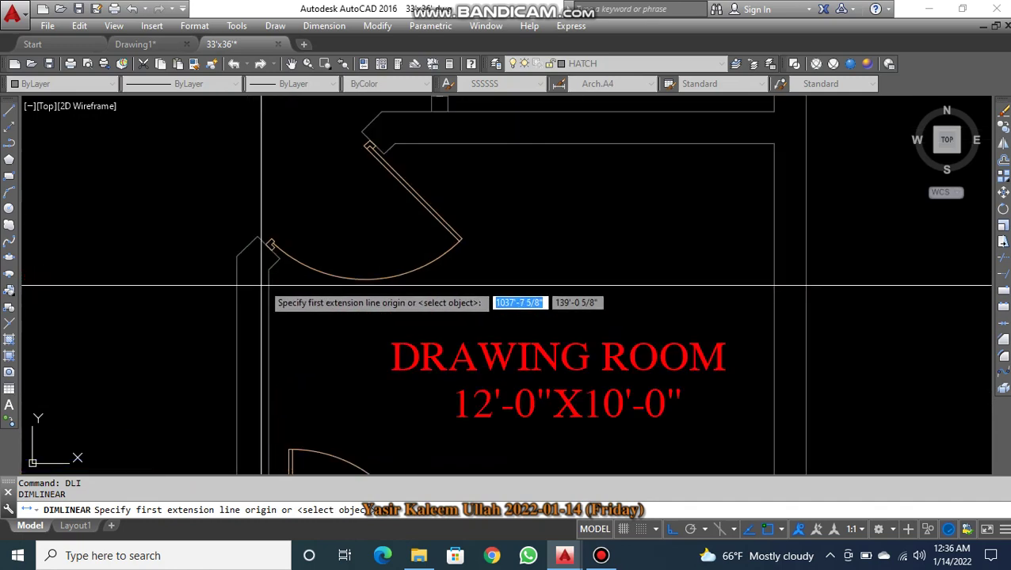
left_click(268, 270)
left_click(331, 140)
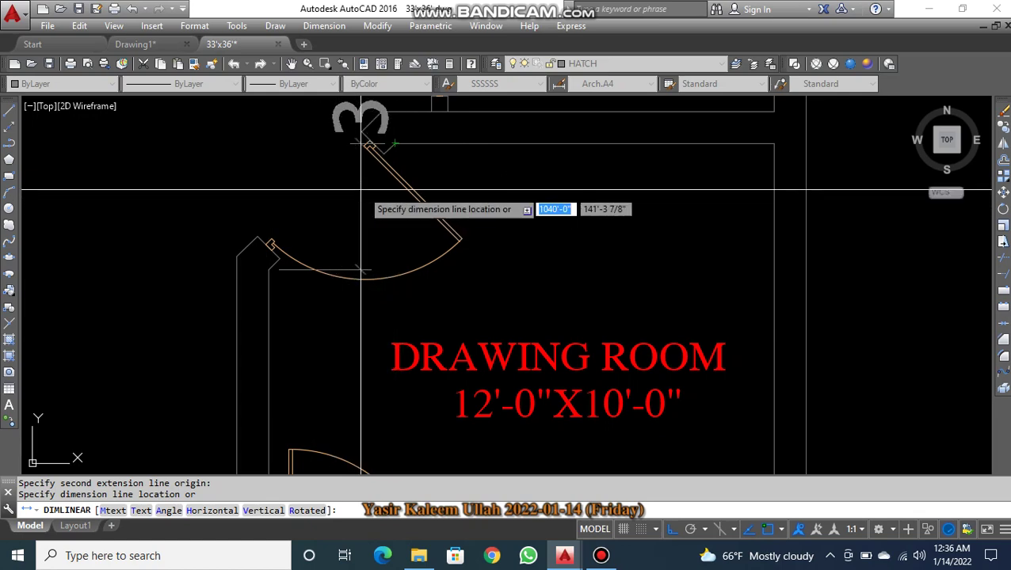
scroll(381, 260, "up", 2)
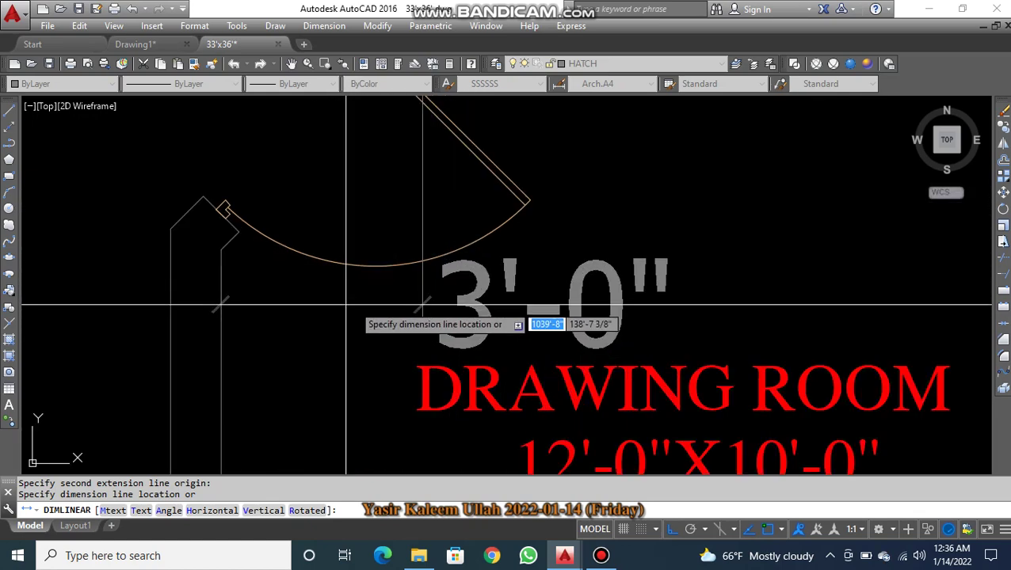
left_click(412, 208)
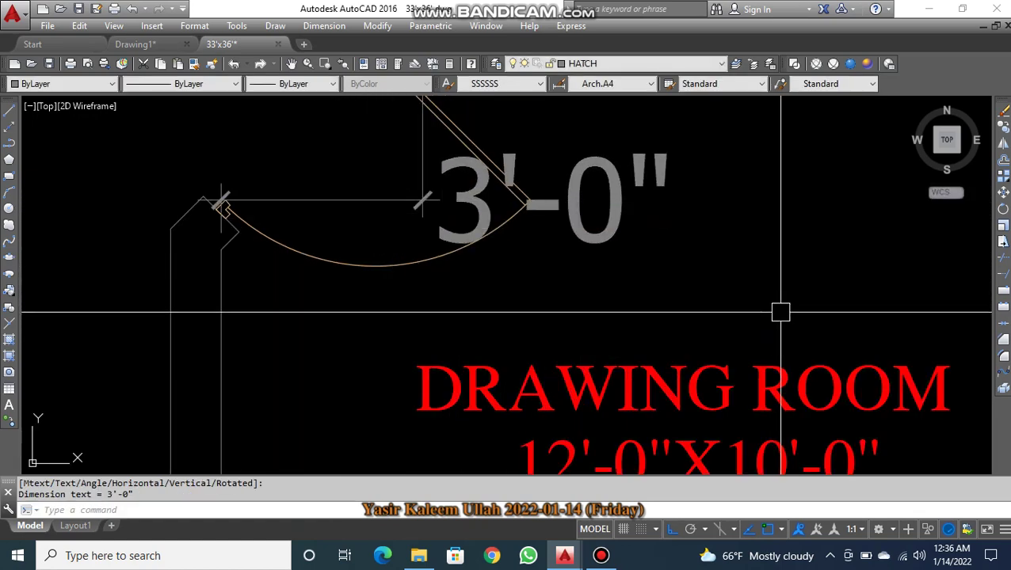
middle_click_drag(778, 309, 782, 425)
key("Escape")
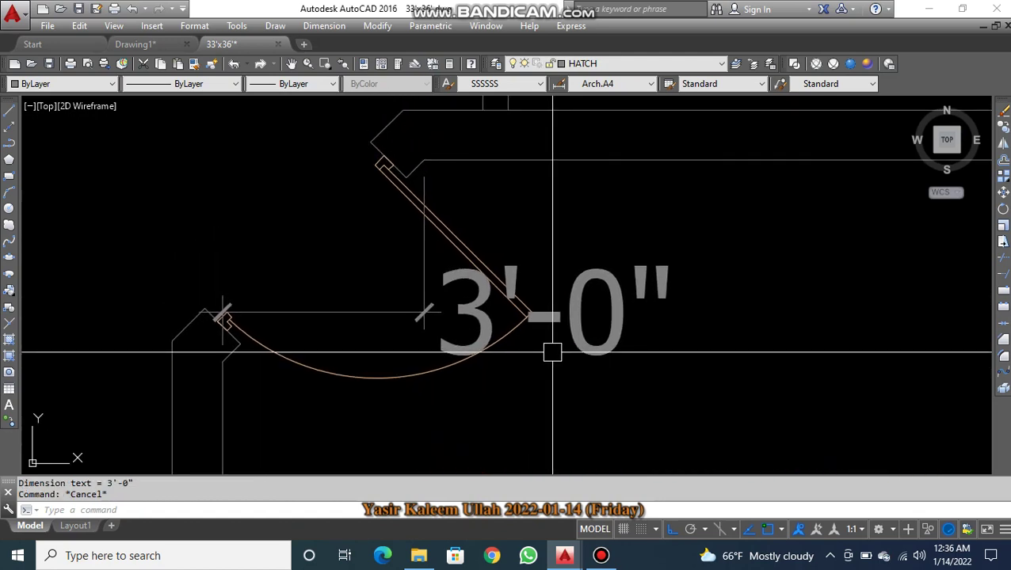
- Measure the vertical span of the same diagonal door opening with a second linear dimension between the inner wall ends
type("DLI")
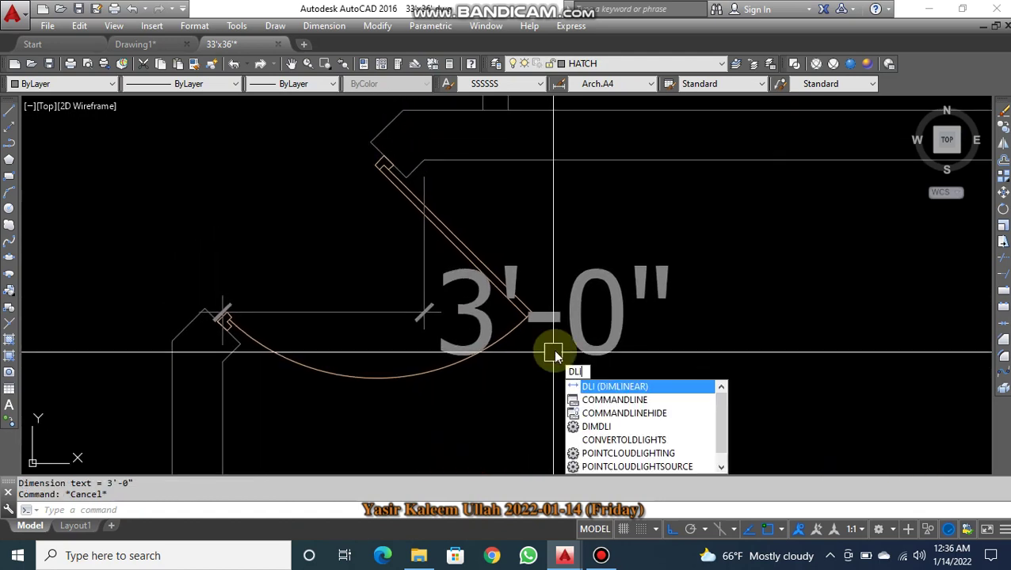
key("Return")
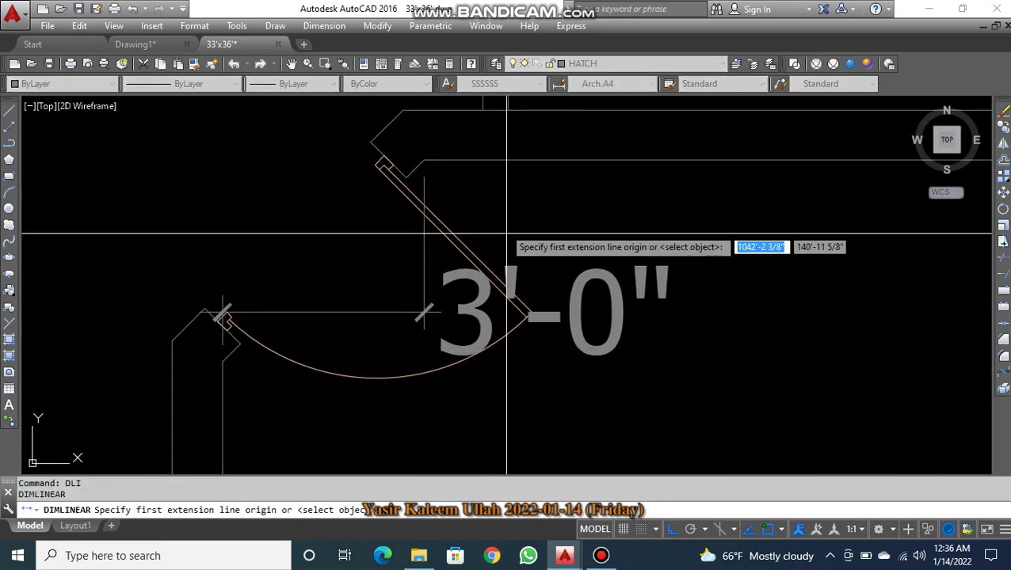
left_click(423, 160)
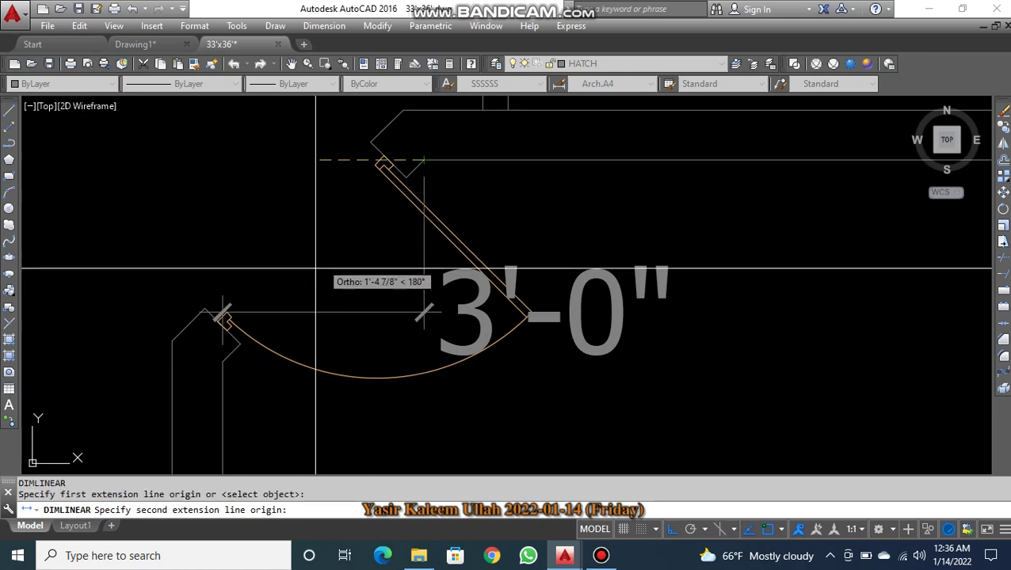
left_click(222, 358)
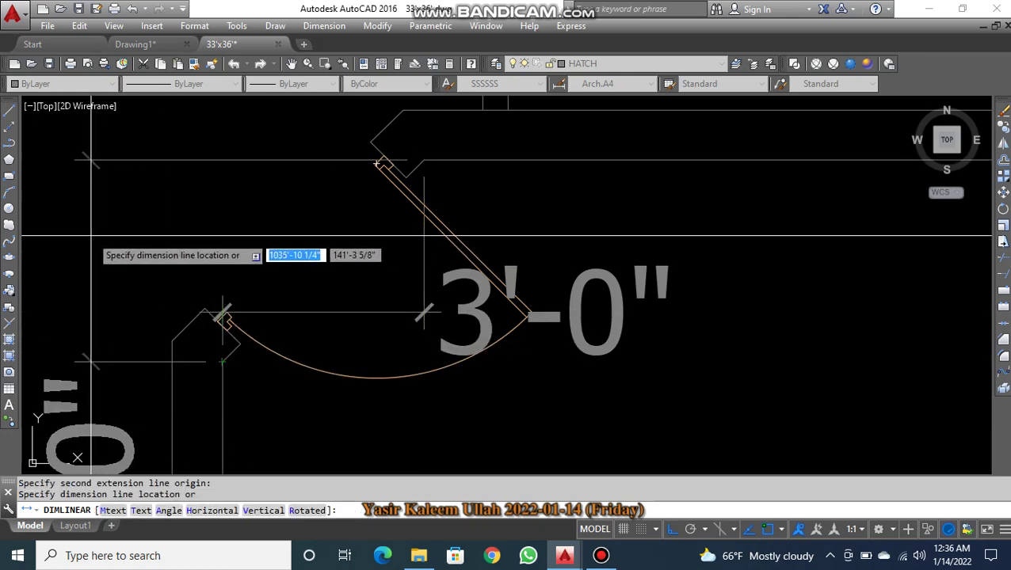
left_click(123, 238)
scroll(148, 245, "down", 3)
middle_click_drag(148, 246, 246, 234)
scroll(232, 271, "up", 3)
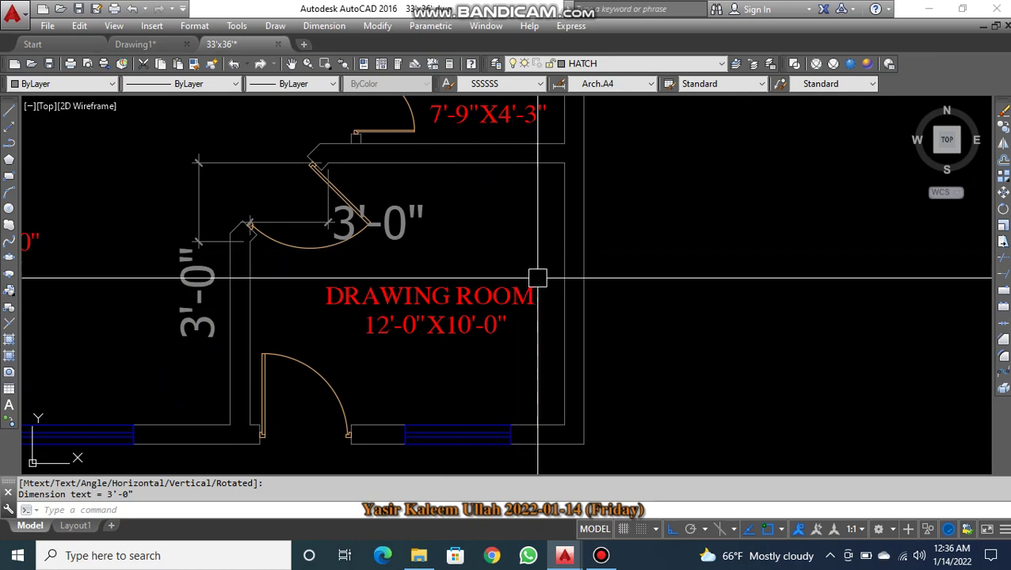
- Erase the two temporary dimensions from the diagonal door opening in the reference plan
key("Escape")
left_click(379, 166)
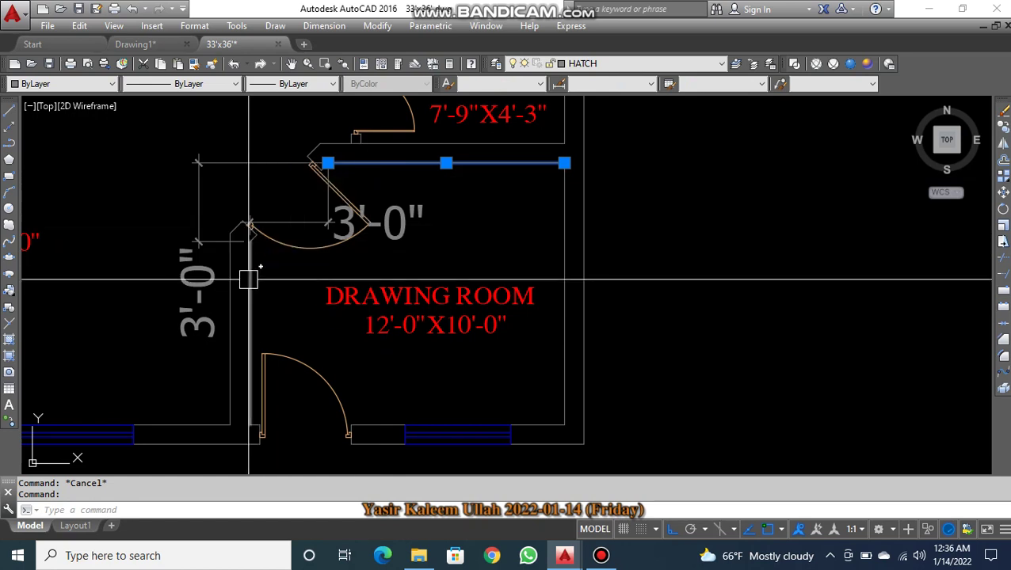
key("Escape")
left_click(232, 220)
left_click(204, 184)
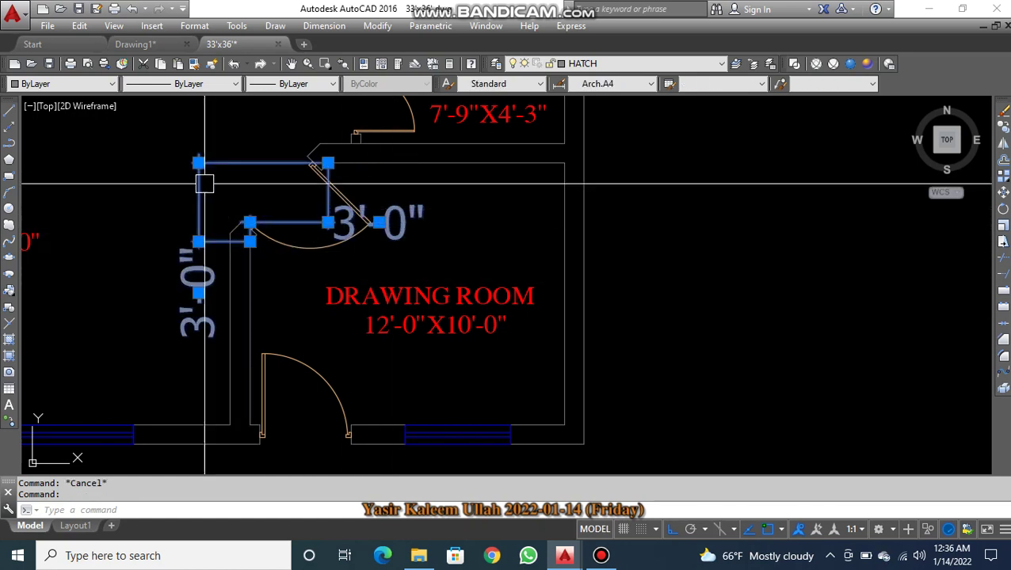
key("Escape")
scroll(253, 189, "down", 3)
scroll(424, 273, "up", 5)
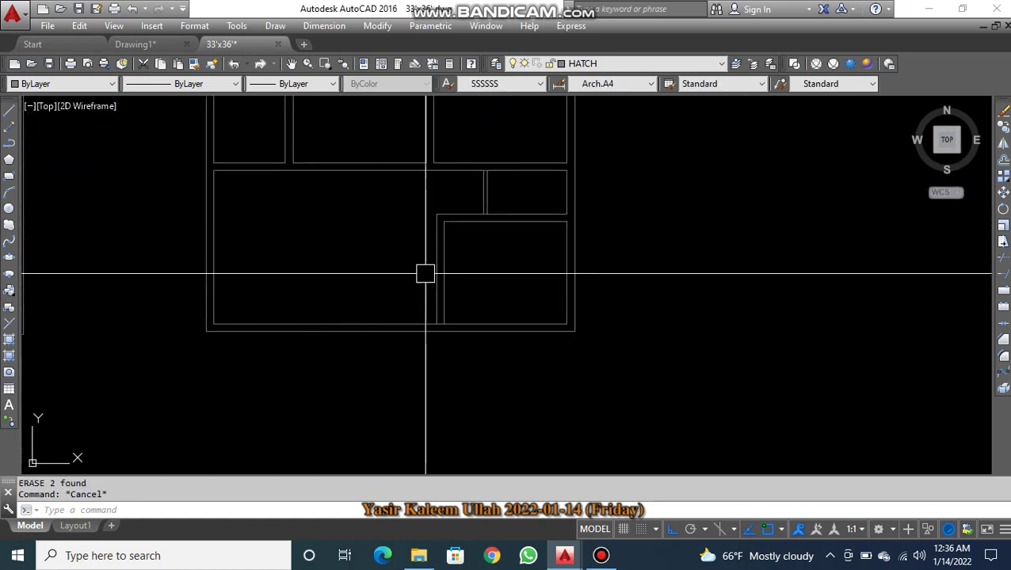
middle_click_drag(424, 273, 514, 309)
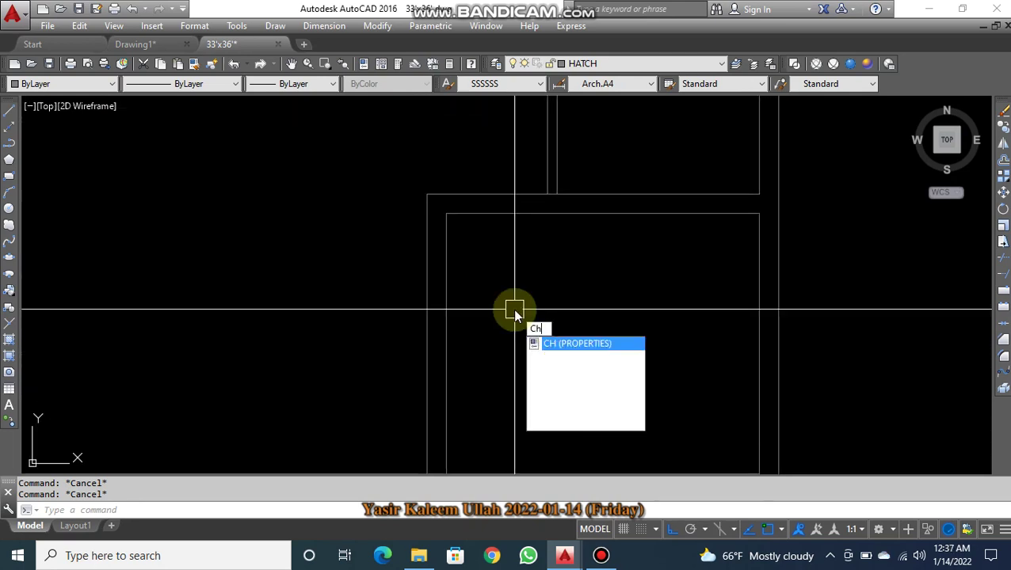
type("ha")
key("Return")
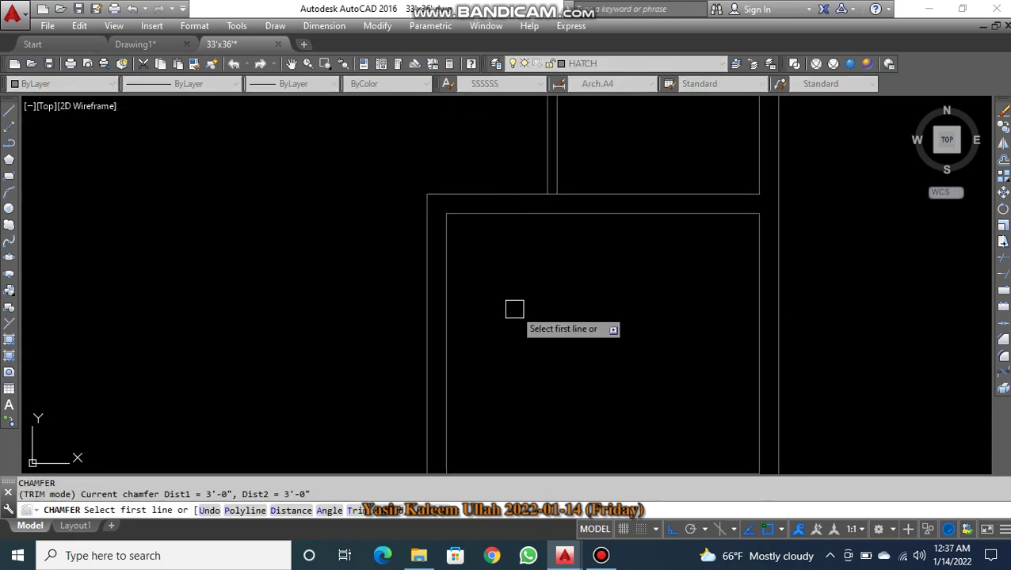
key("Escape")
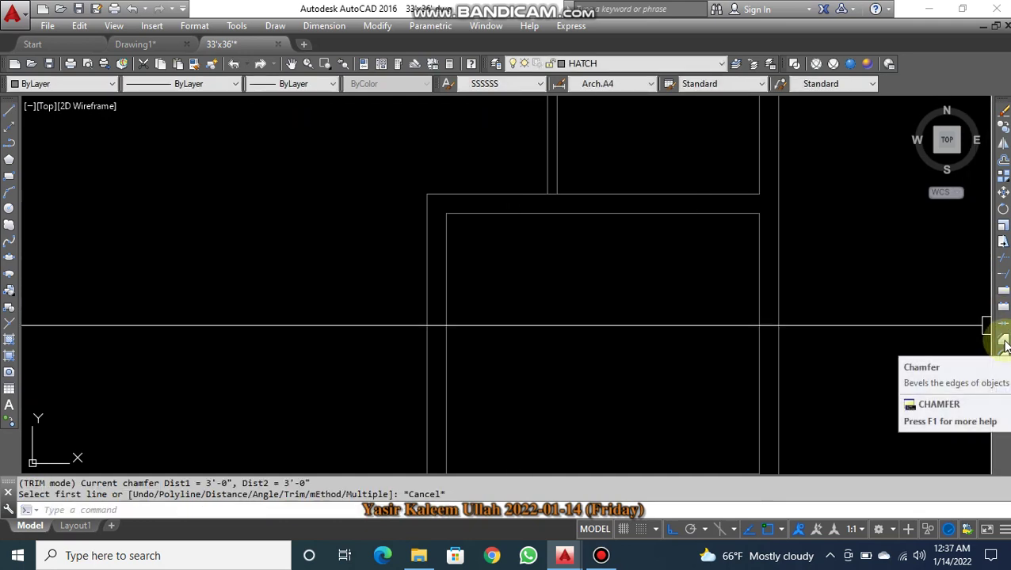
key("Escape")
- Chamfer the upper-left corner of the drawing room's inner wall lines with both chamfer distances set to 3'
type("ha")
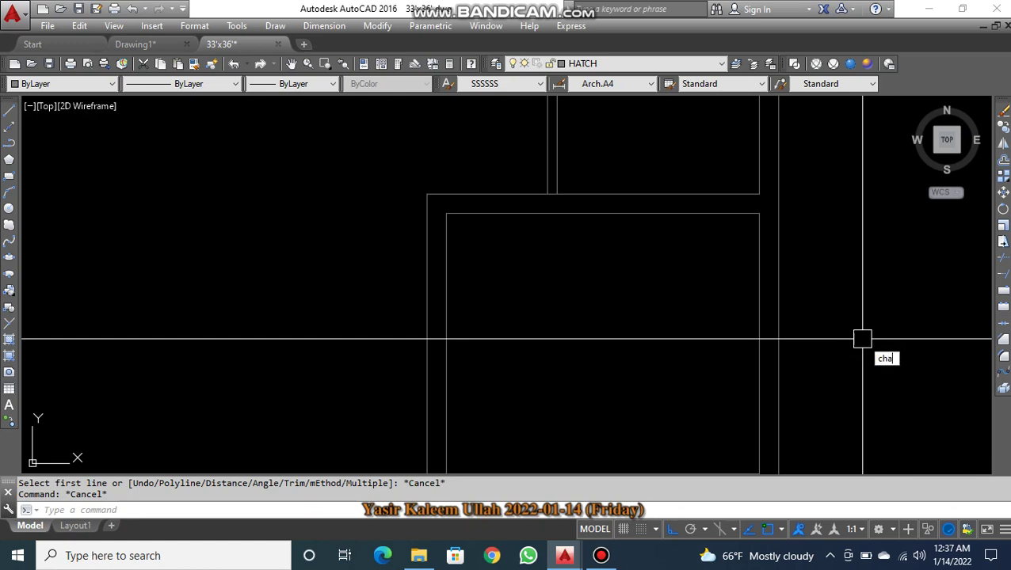
key("Return")
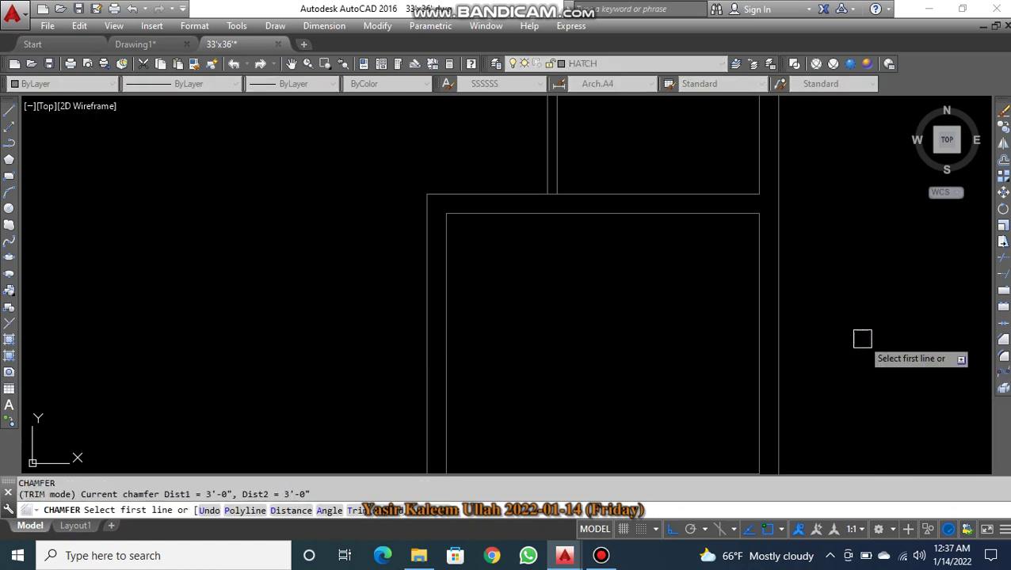
type("d")
key("Return")
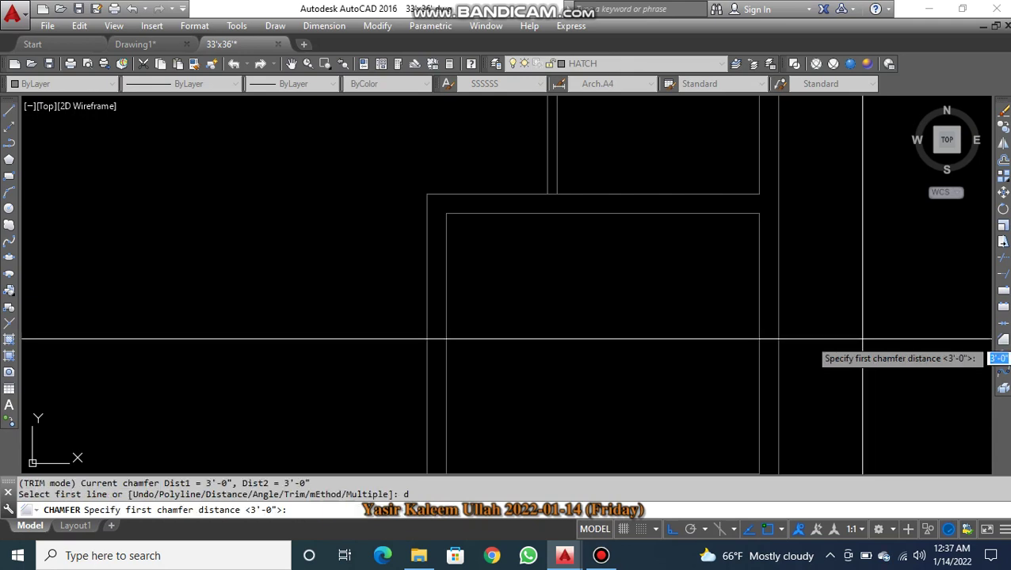
left_click(863, 343)
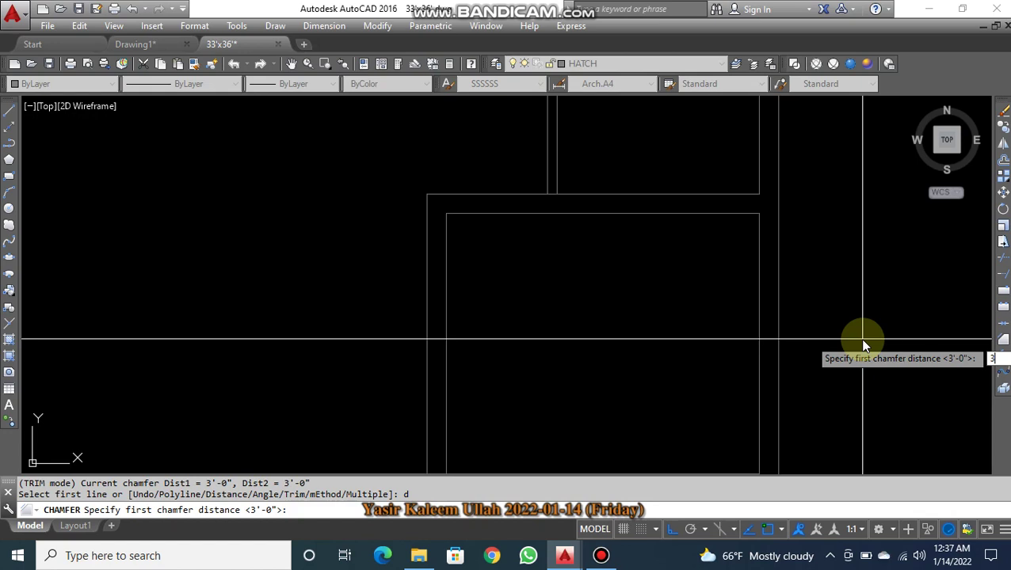
type("'")
key("Return")
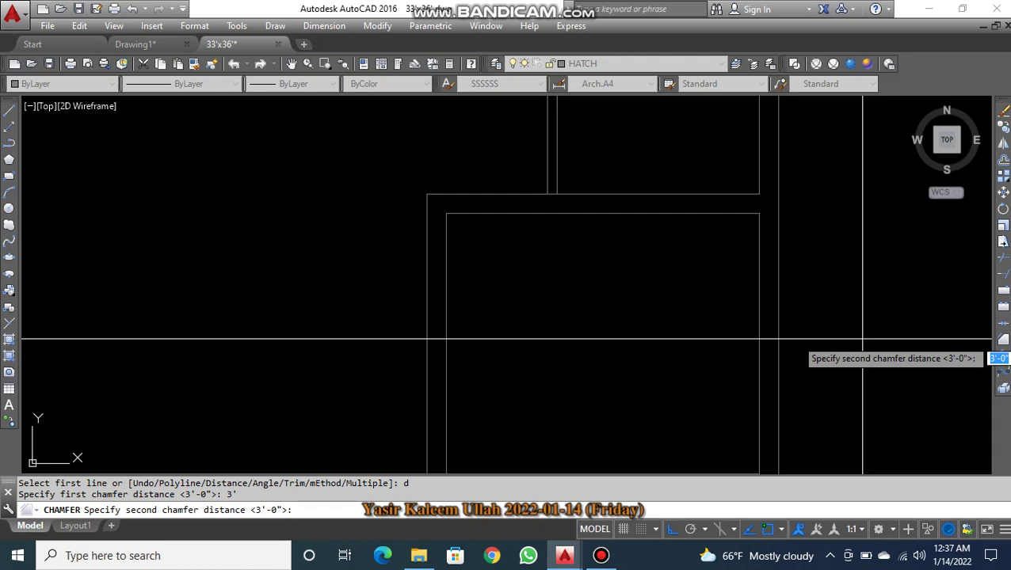
key("Return")
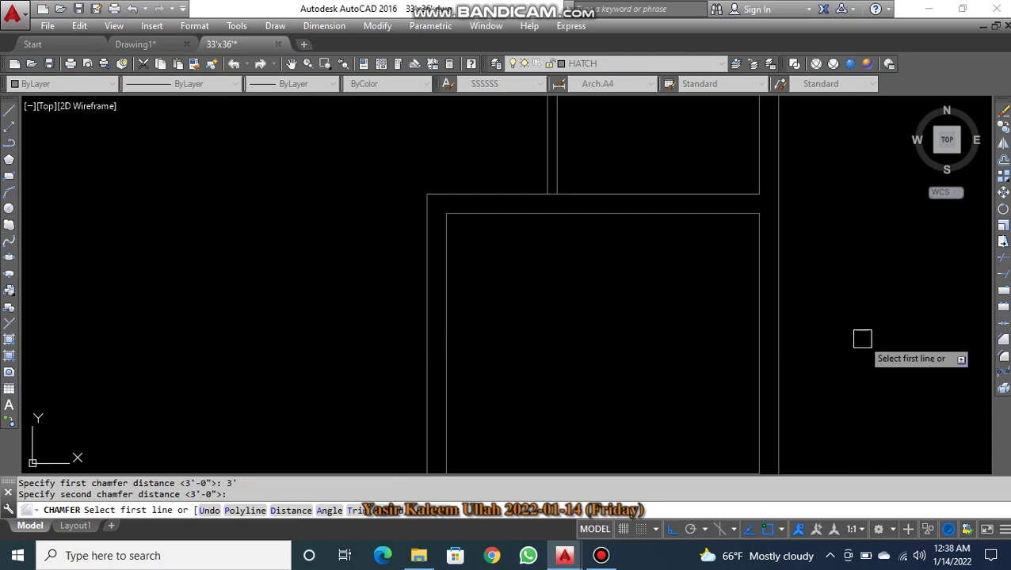
left_click(449, 256)
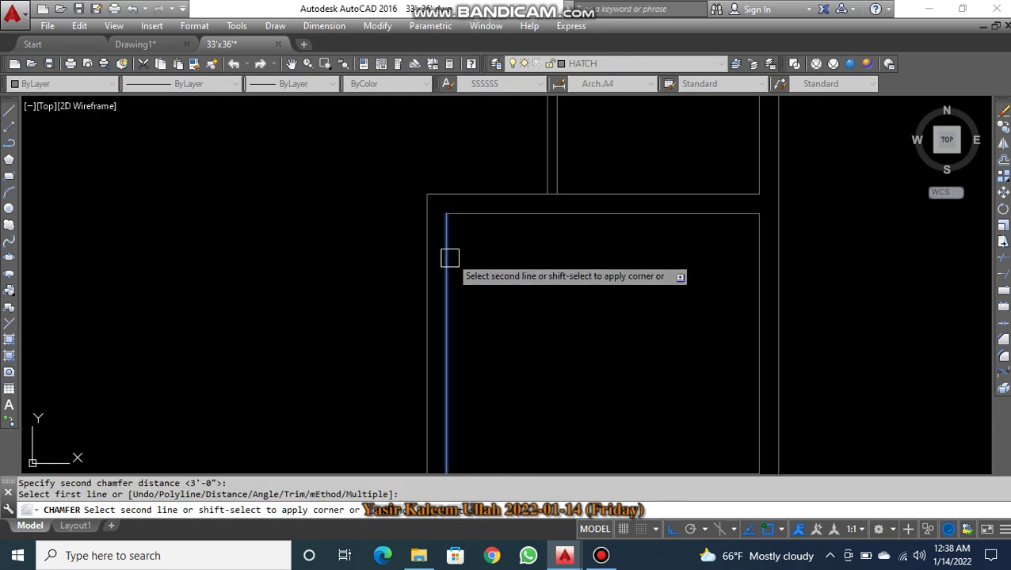
left_click(503, 210)
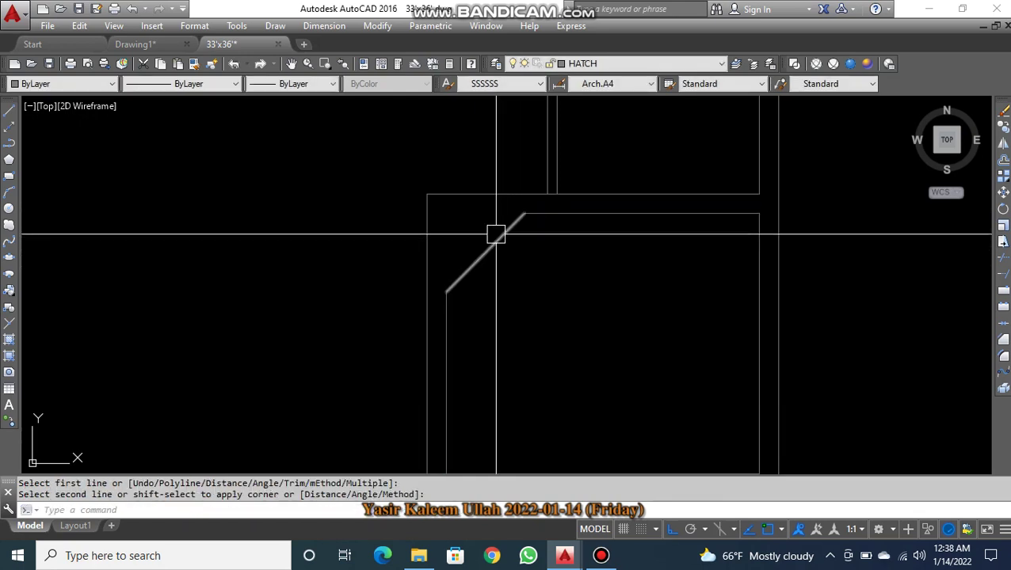
left_click(498, 240)
key("Escape")
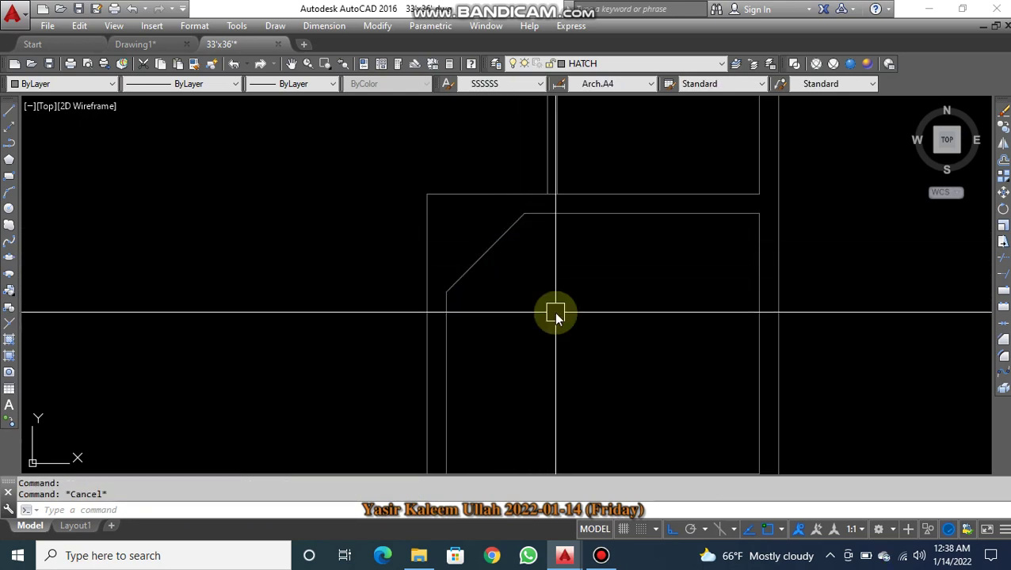
- Offset the diagonal chamfer line 9" outward, toward the outer corner of the drawing room walls
type("o")
key("Return")
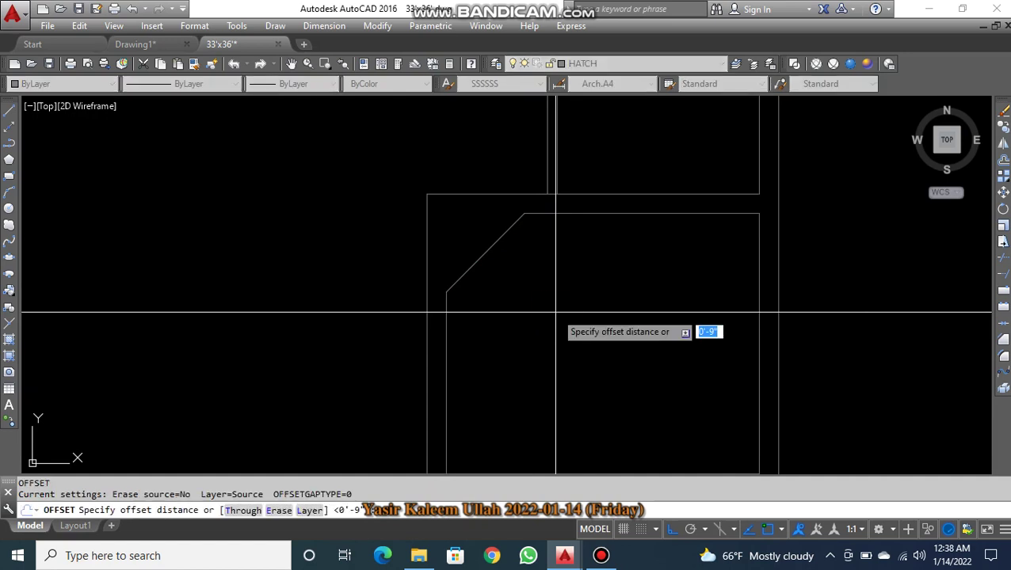
key("Return")
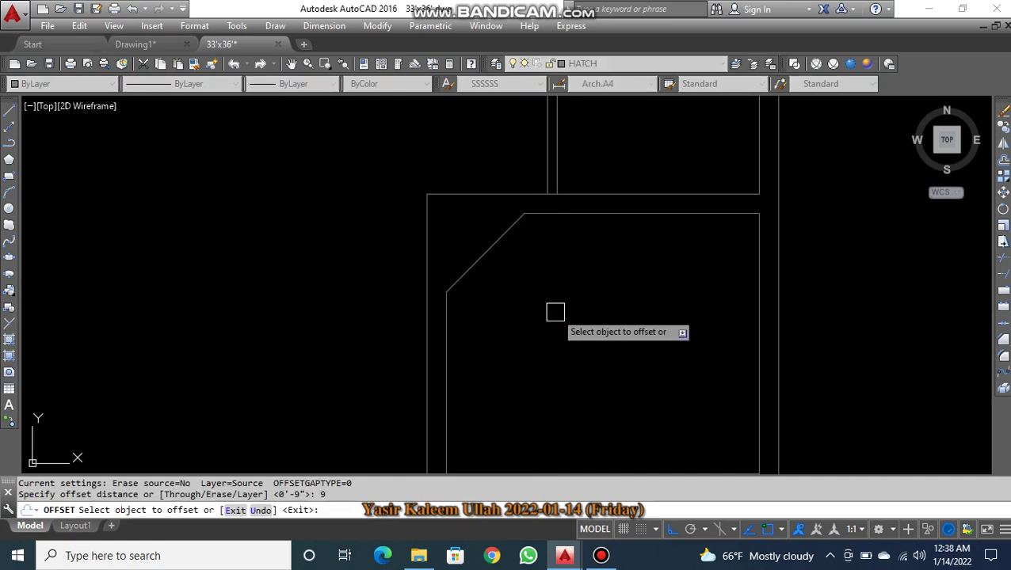
left_click(496, 241)
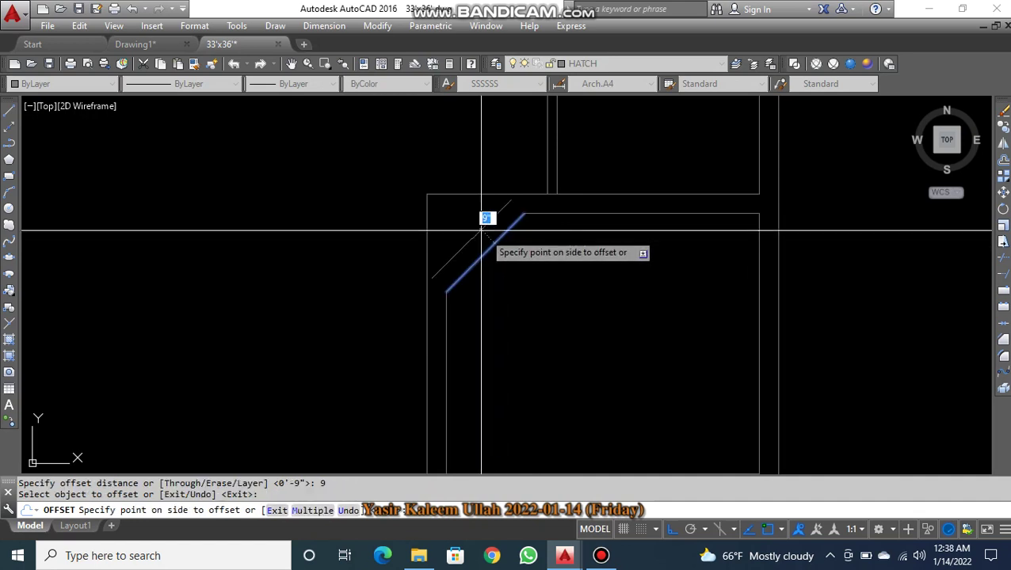
left_click(483, 240)
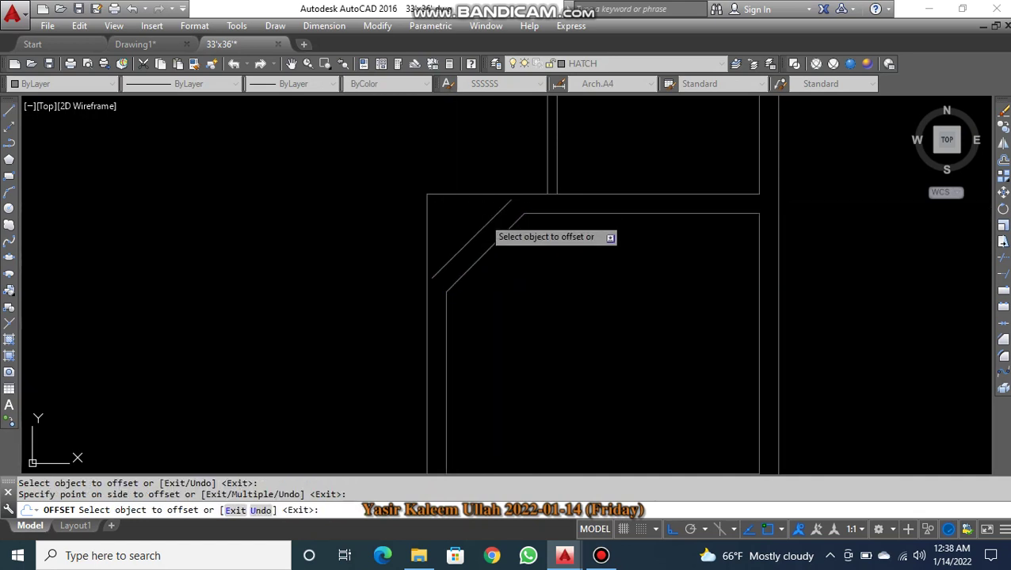
key("Escape")
left_click(481, 229)
key("Escape")
key("Escape")
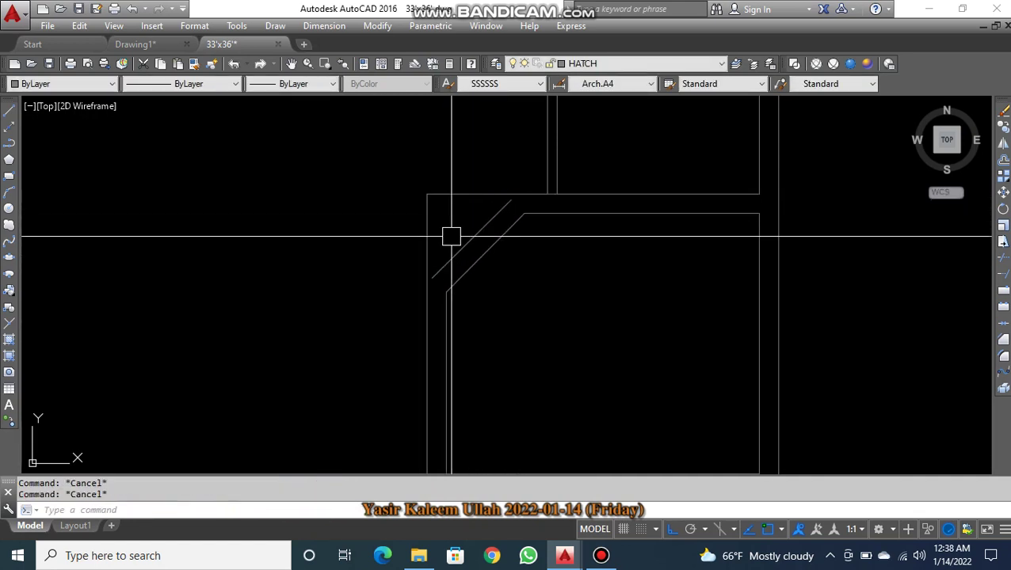
- Extend both ends of the offset diagonal line to the drawing room's outer horizontal and vertical wall lines
type("ex")
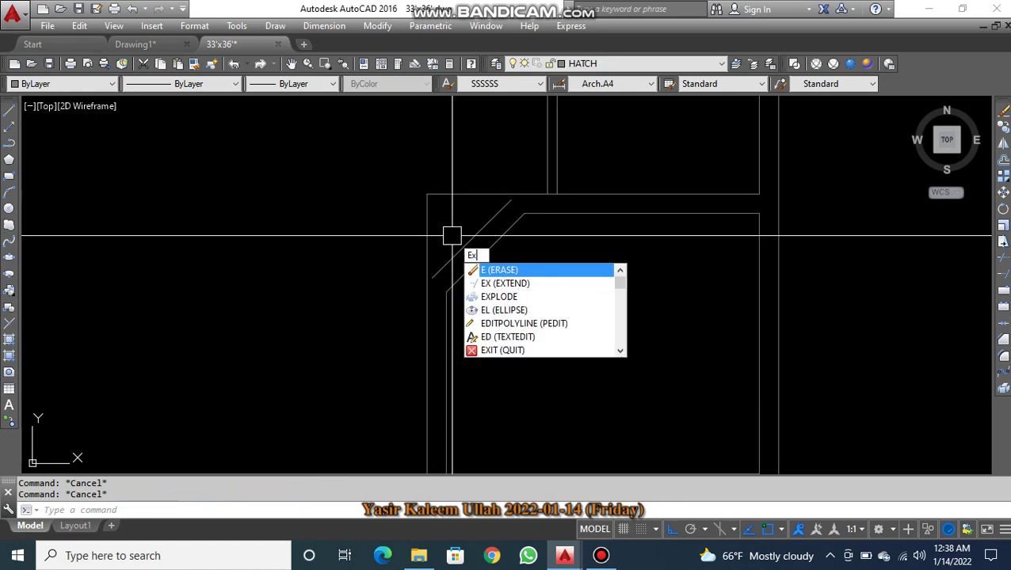
key("Return")
left_click(478, 193)
left_click(427, 228)
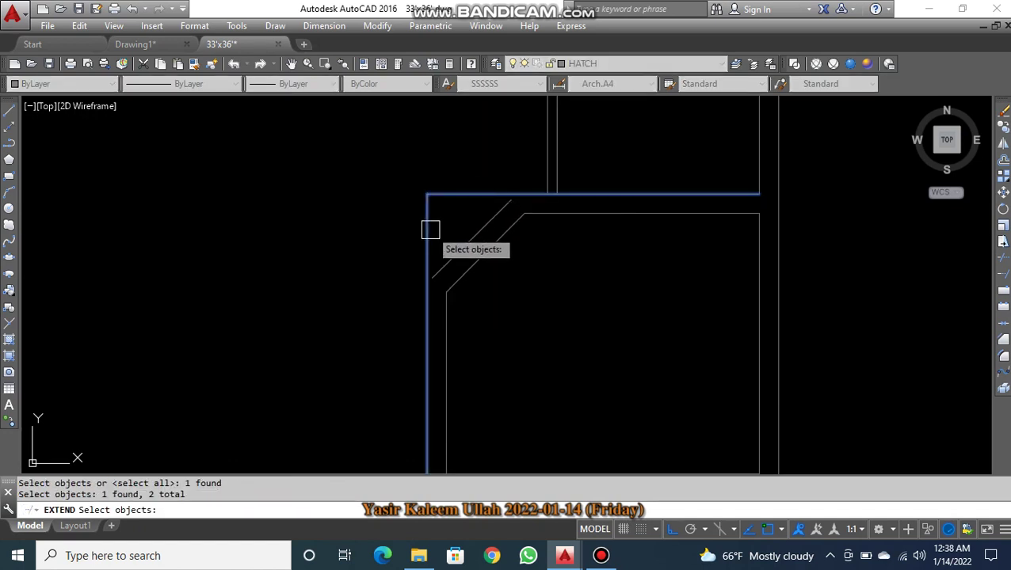
left_click(445, 252)
key("Return")
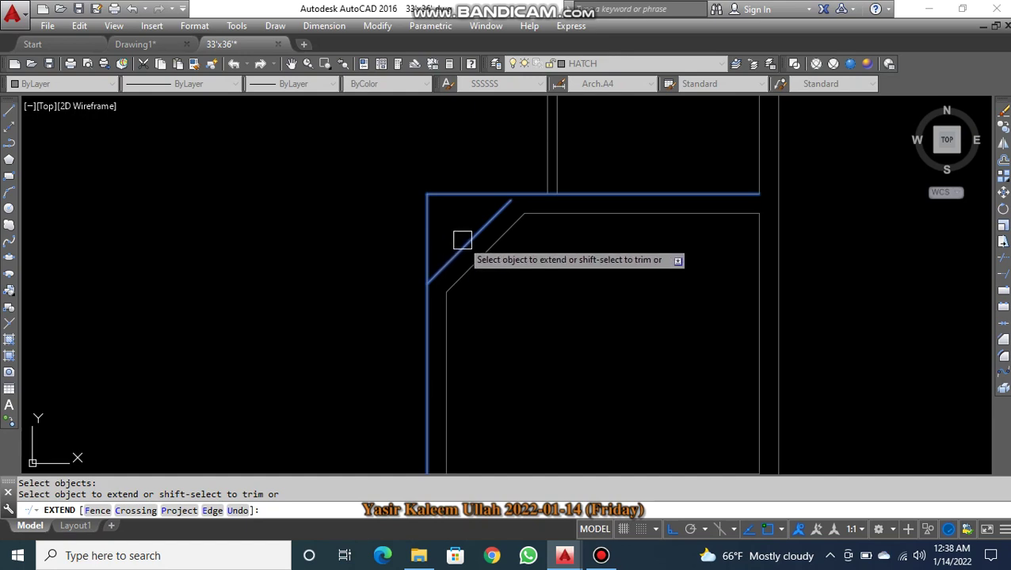
left_click(457, 247)
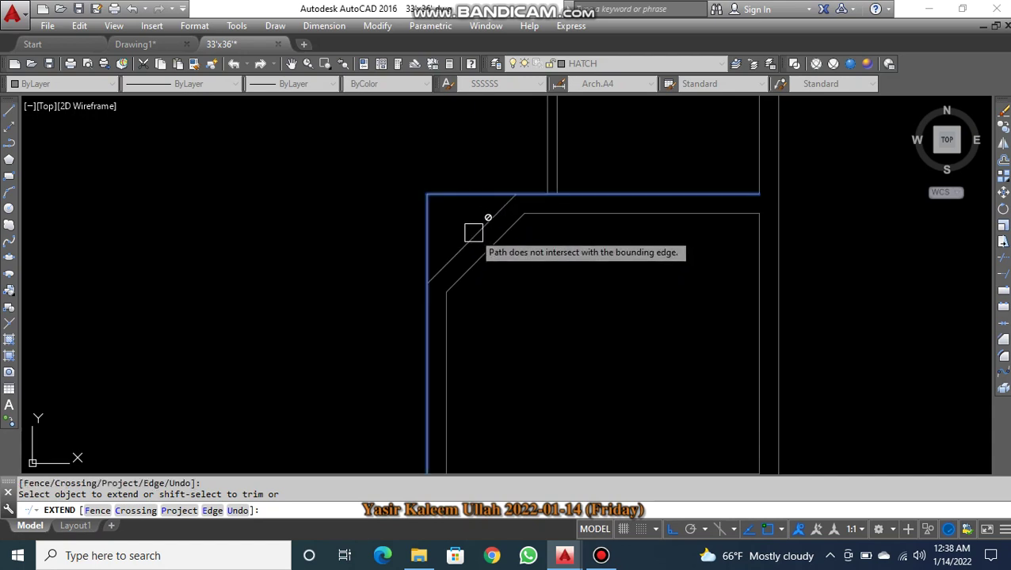
key("Escape")
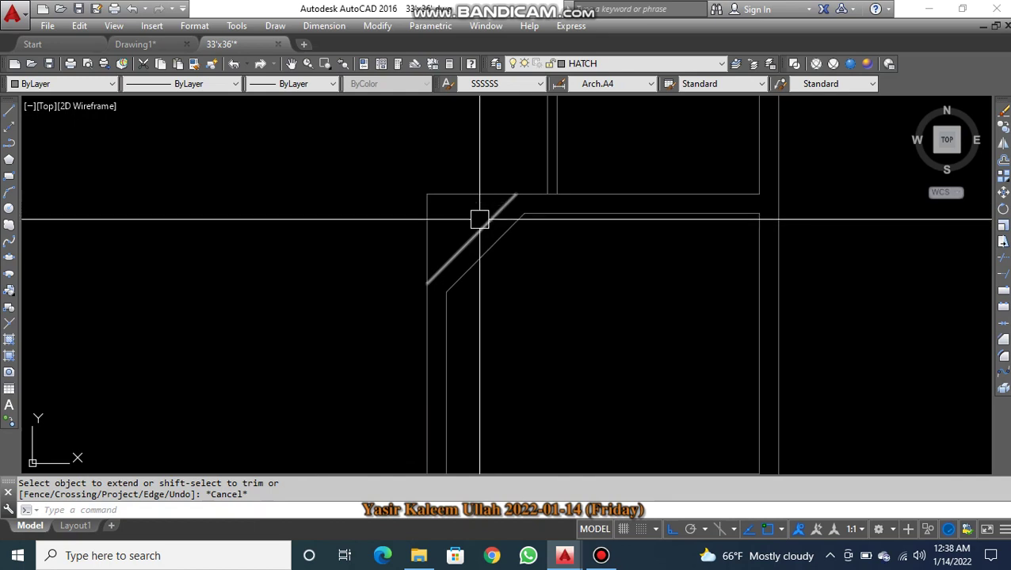
left_click(480, 222)
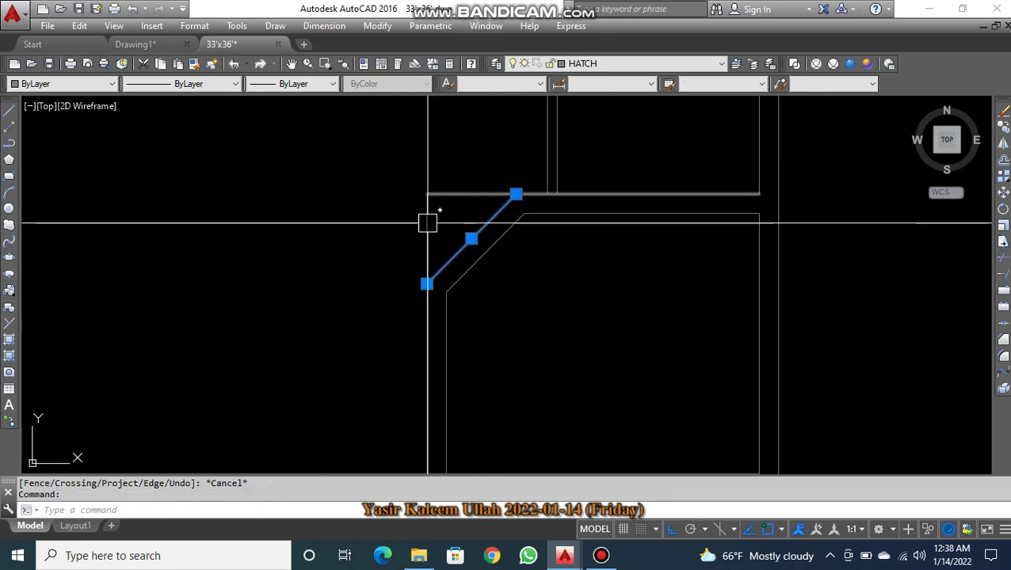
key("Escape")
key("Escape")
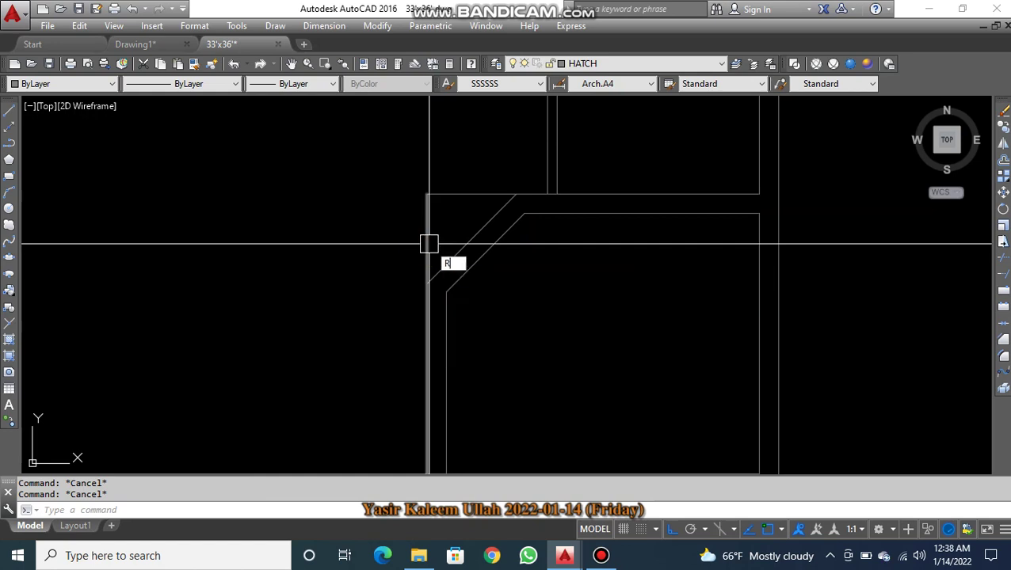
- Trim the outer wall lines that form the square corner beyond the outer diagonal line
type("tr")
key("Return")
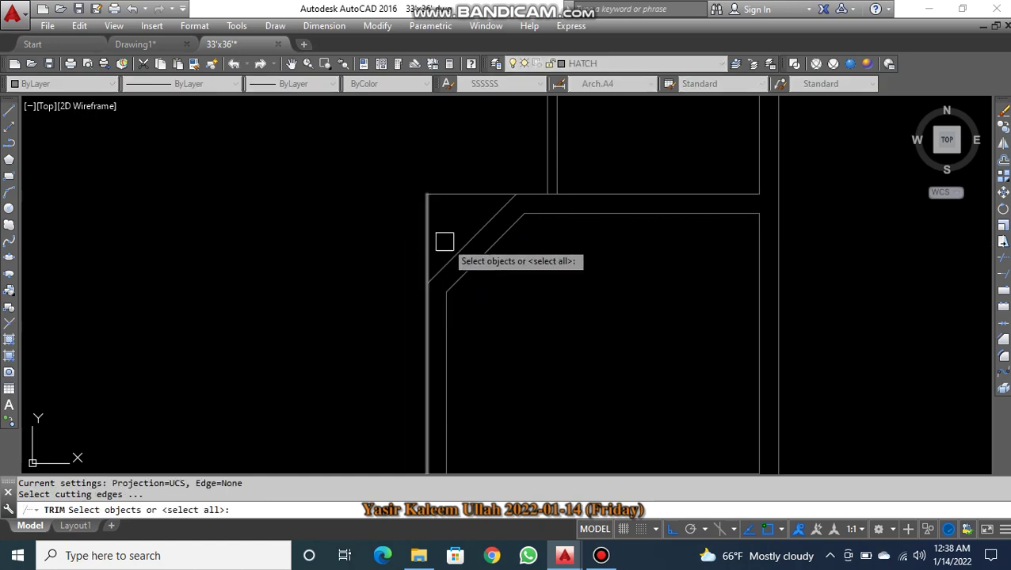
left_click(478, 233)
key("Return")
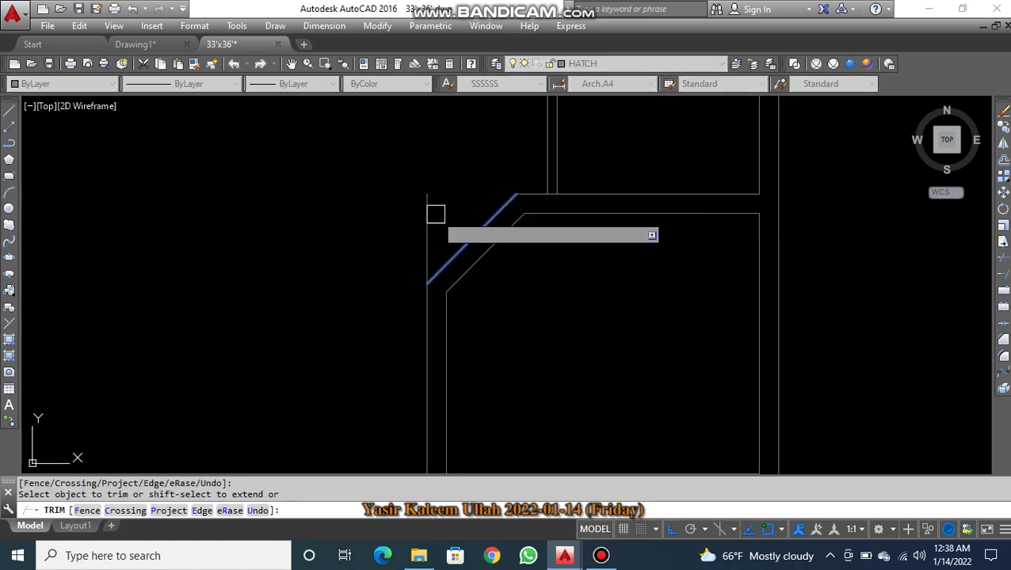
key("Escape")
- Compare the redrawn wall layout and diagonal drawing room corner with the reference ground floor plan
scroll(473, 250, "down", 3)
mouse_move(492, 266)
middle_mouse_down()
mouse_move(539, 310)
mouse_move(548, 340)
mouse_move(679, 278)
middle_mouse_up()
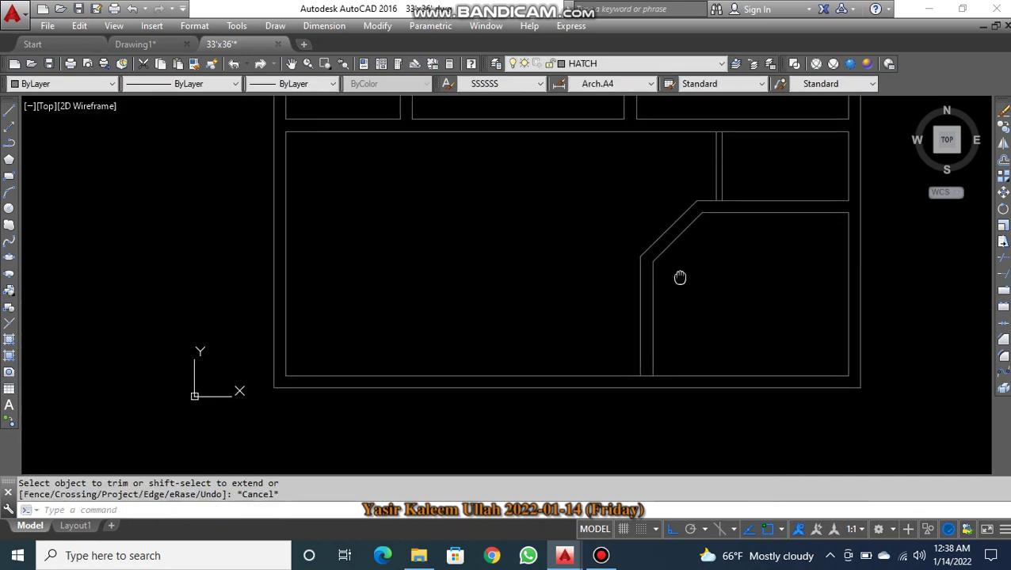
scroll(679, 277, "down", 4)
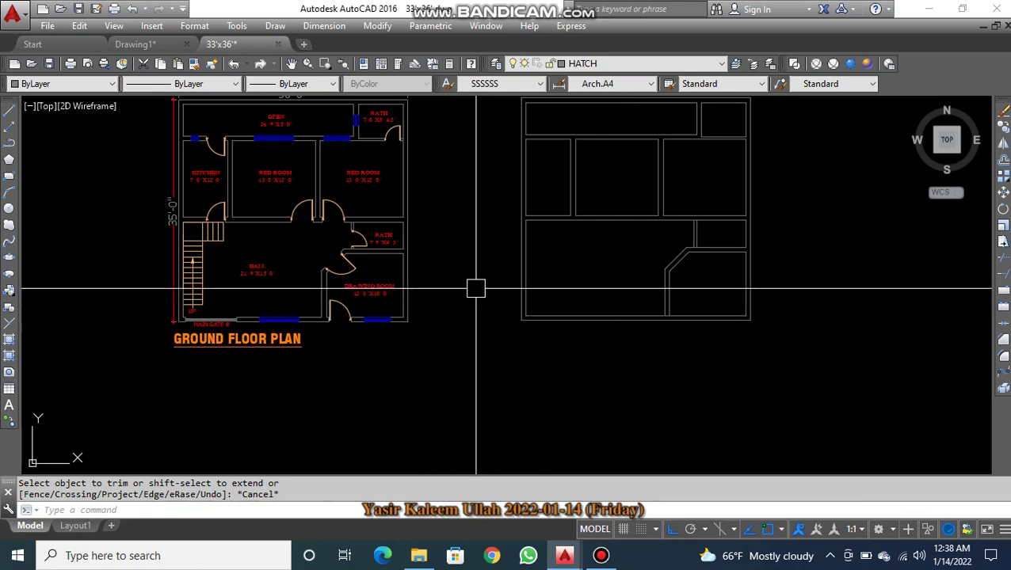
scroll(550, 289, "up", 4)
middle_click_drag(598, 266, 467, 305)
scroll(541, 338, "down", 2)
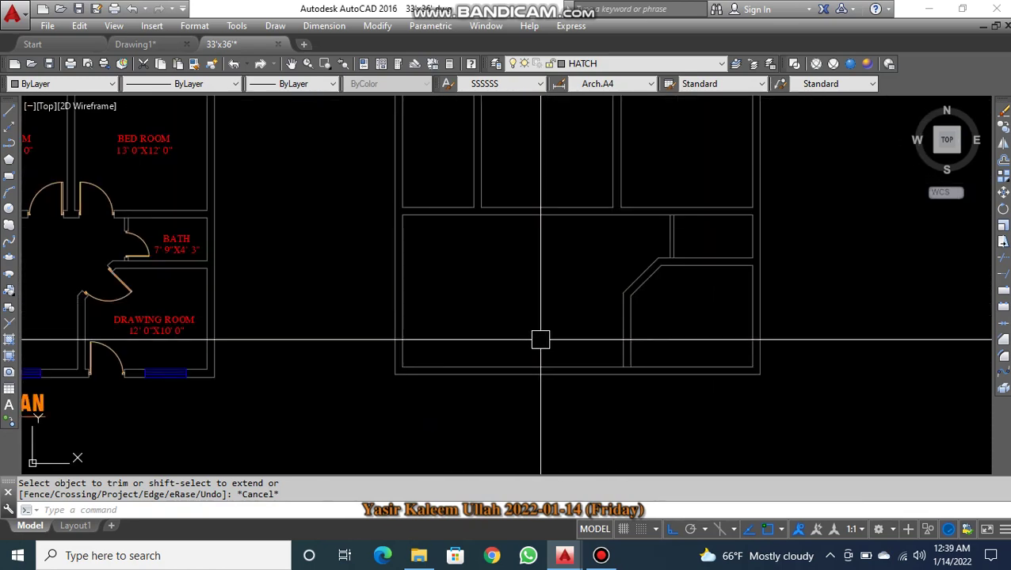
mouse_move(541, 338)
middle_mouse_down()
mouse_move(660, 305)
mouse_move(756, 302)
middle_mouse_up()
scroll(756, 303, "down", 2)
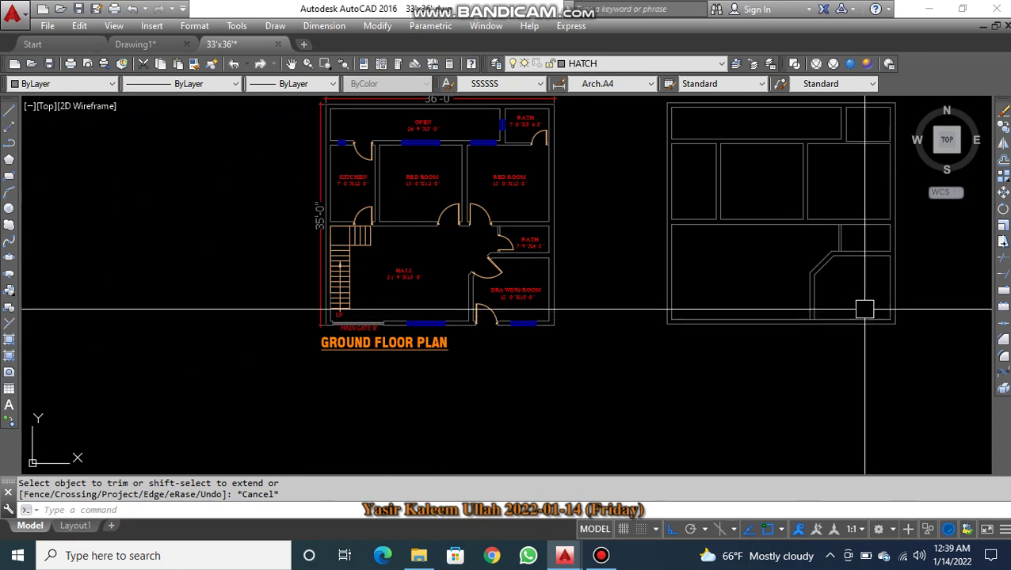
- Trim the inner line of the bottom exterior wall between the two faces of the drawing room's vertical partition
scroll(824, 324, "up", 6)
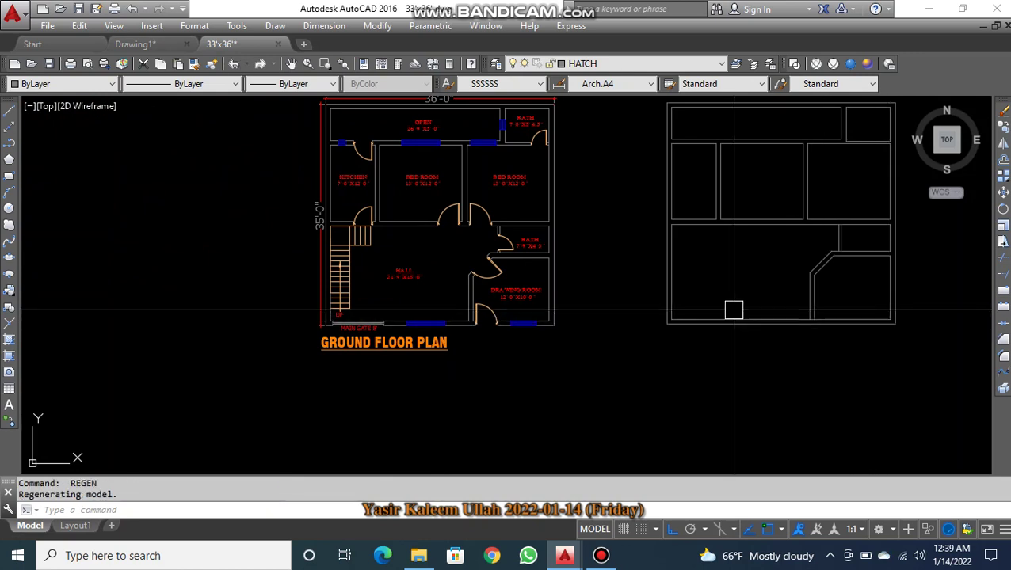
key("Escape")
key("Escape")
middle_click_drag(837, 324, 742, 336)
type("tr")
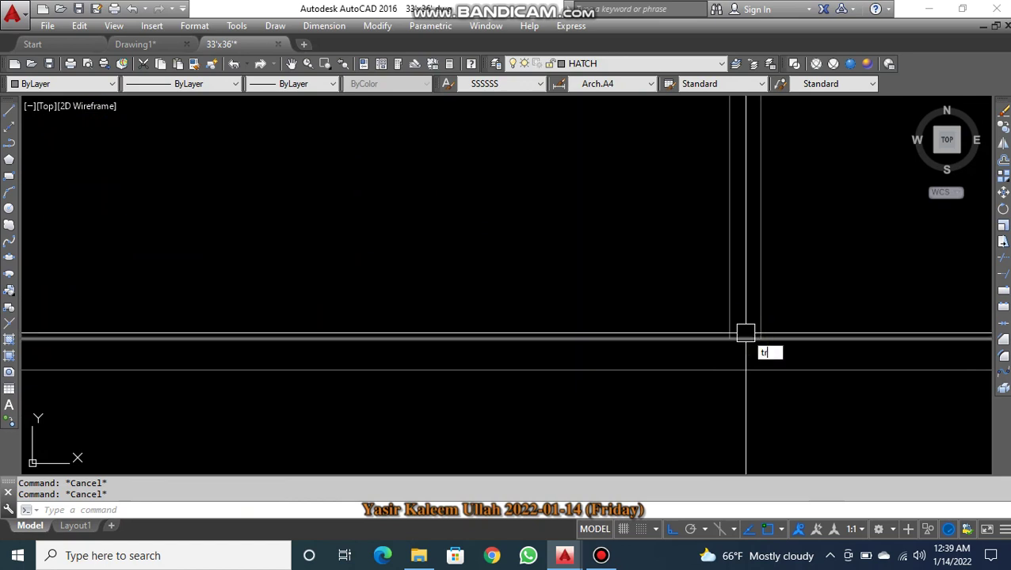
key("Return")
key("Return")
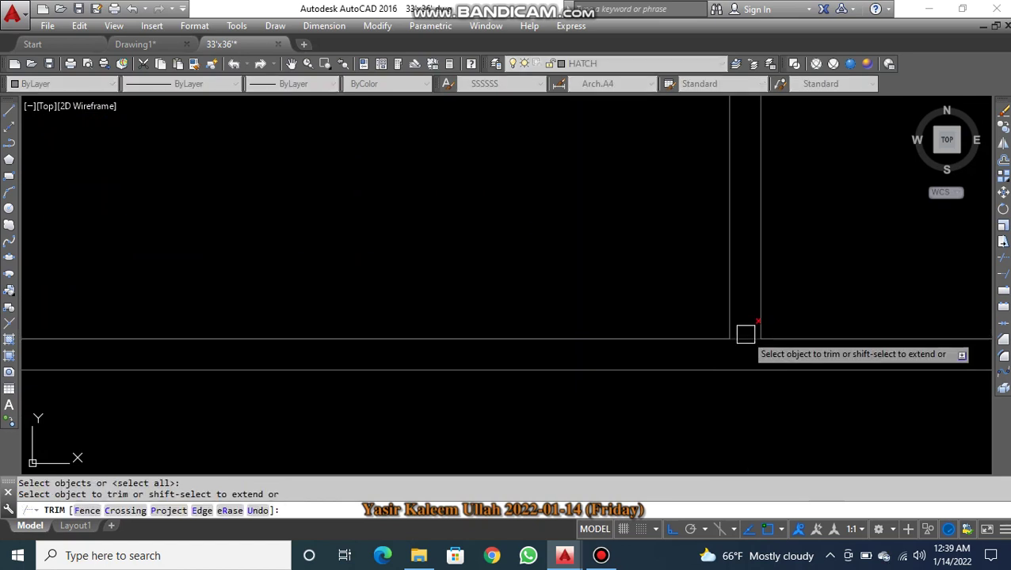
key("Escape")
scroll(776, 284, "down", 6)
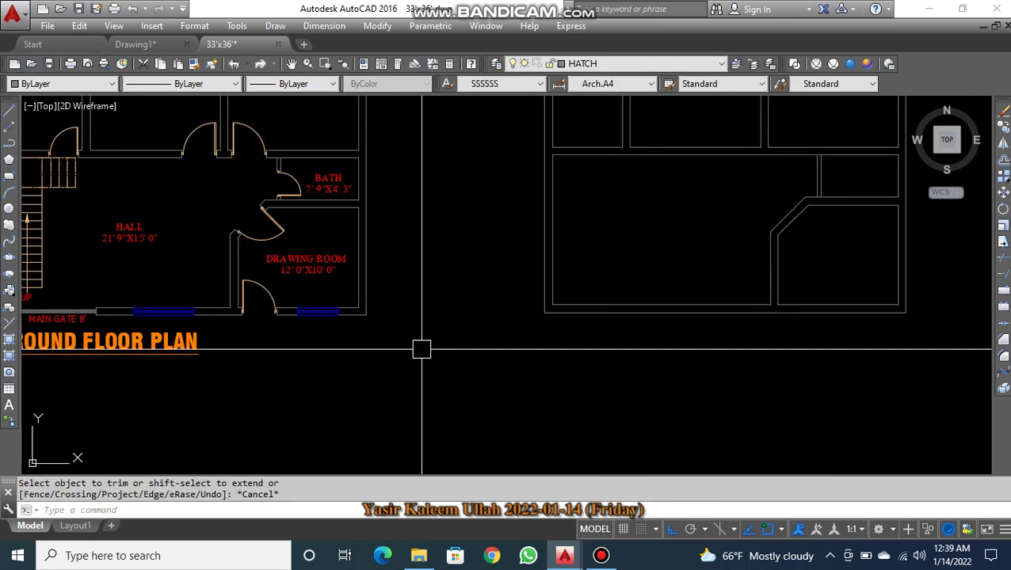
middle_click_drag(102, 255, 141, 260)
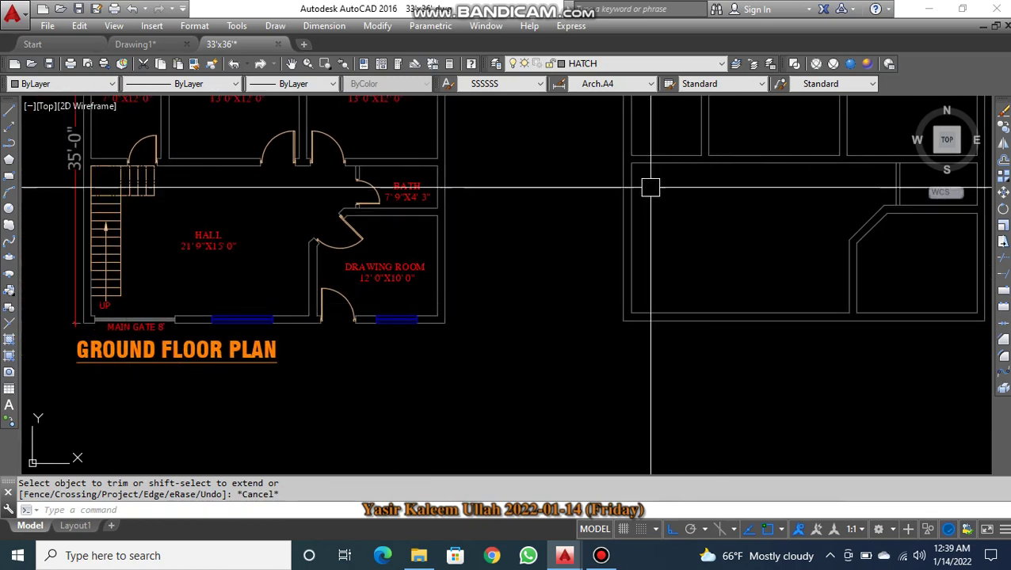
middle_click_drag(677, 214, 651, 285)
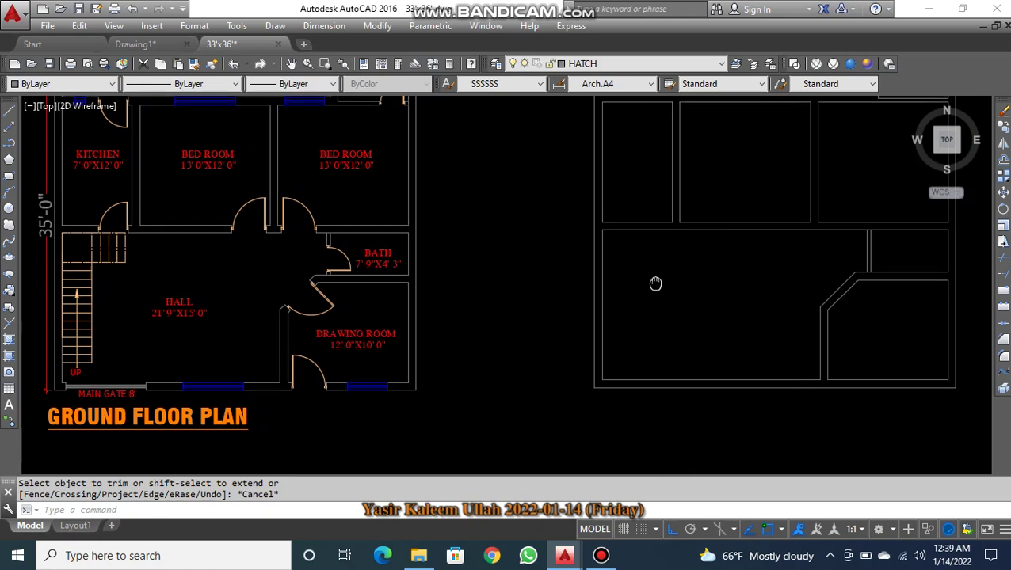
- Examine the hall's staircase layout in the reference ground floor plan and compare it with the redrawn hall
scroll(53, 371, "up", 2)
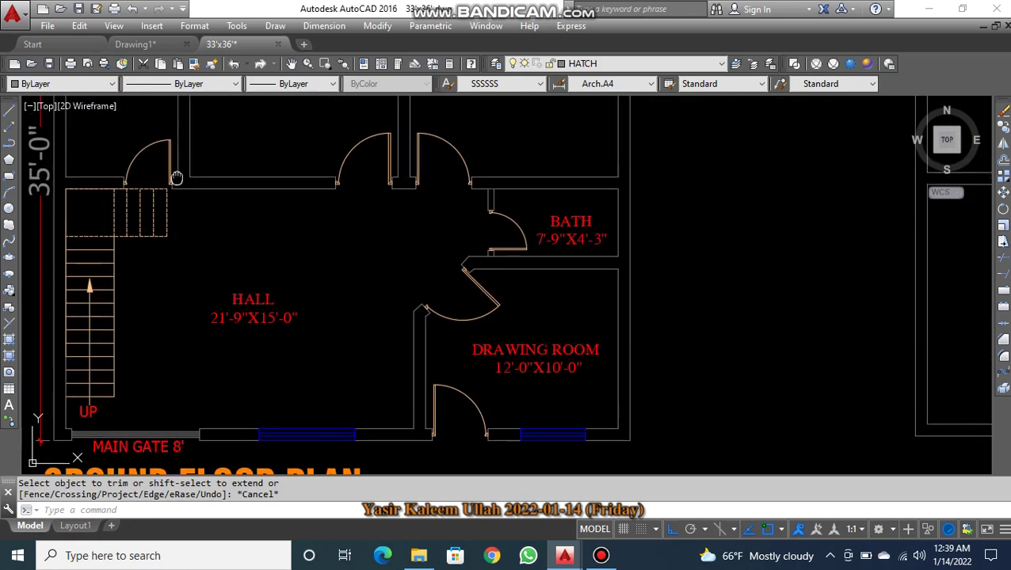
mouse_move(175, 178)
middle_mouse_down()
mouse_move(204, 326)
mouse_move(244, 313)
mouse_move(253, 240)
mouse_move(247, 415)
mouse_move(256, 414)
mouse_move(261, 324)
mouse_move(248, 264)
middle_mouse_up()
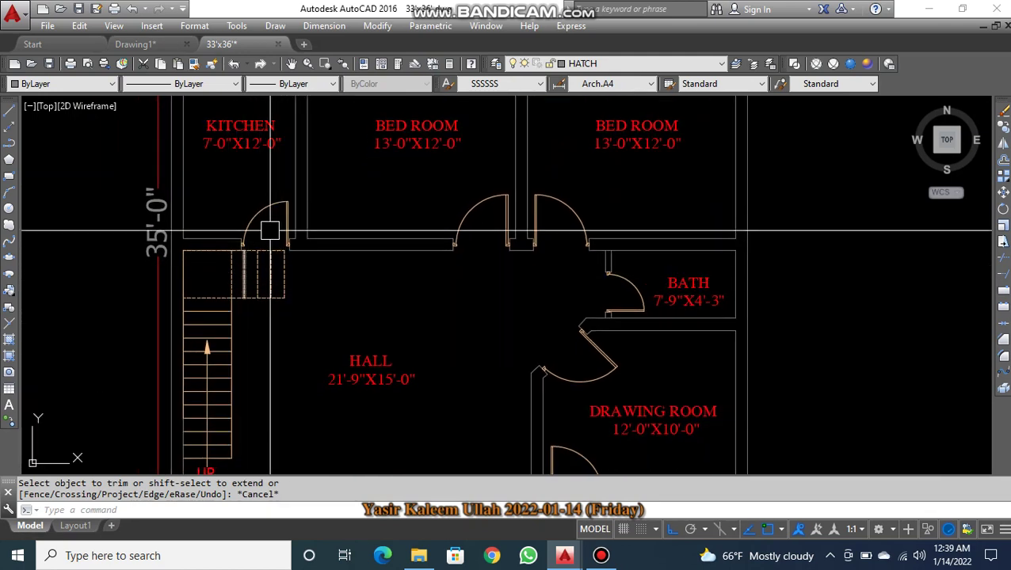
middle_click_drag(242, 333, 272, 307)
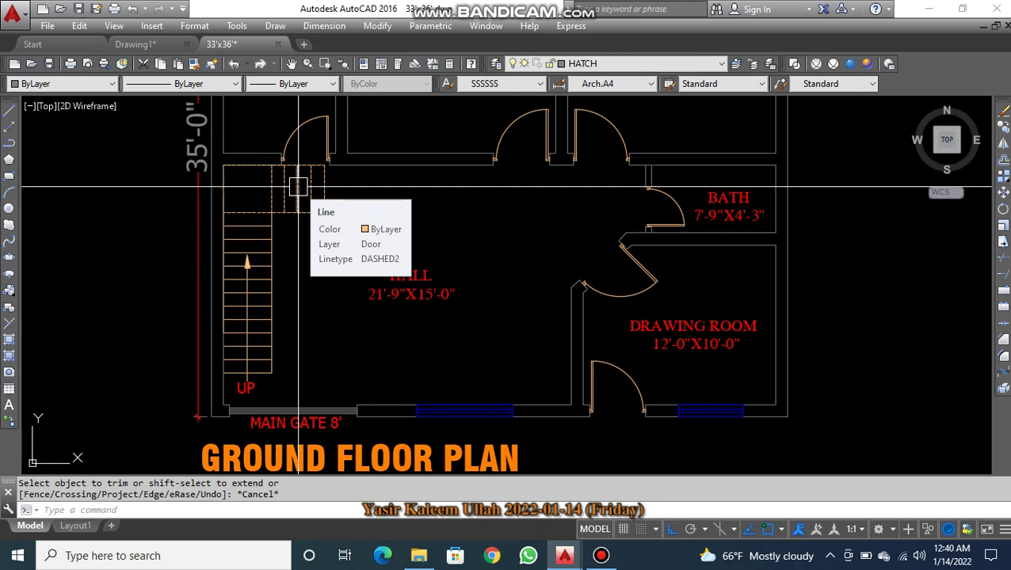
scroll(293, 198, "down", 3)
key("Escape")
key("Escape")
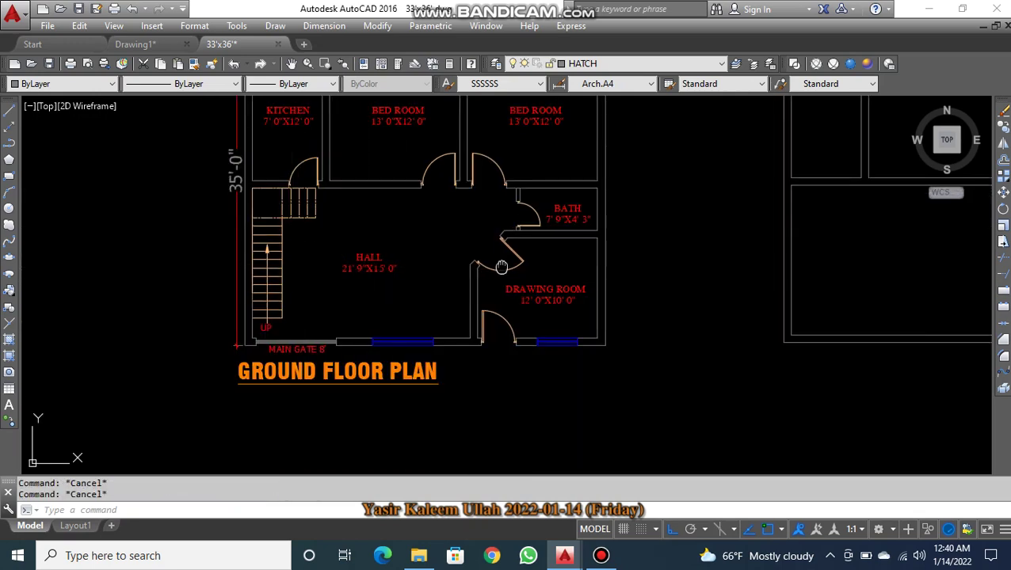
middle_click_drag(501, 267, 198, 312)
middle_click_drag(548, 333, 682, 304)
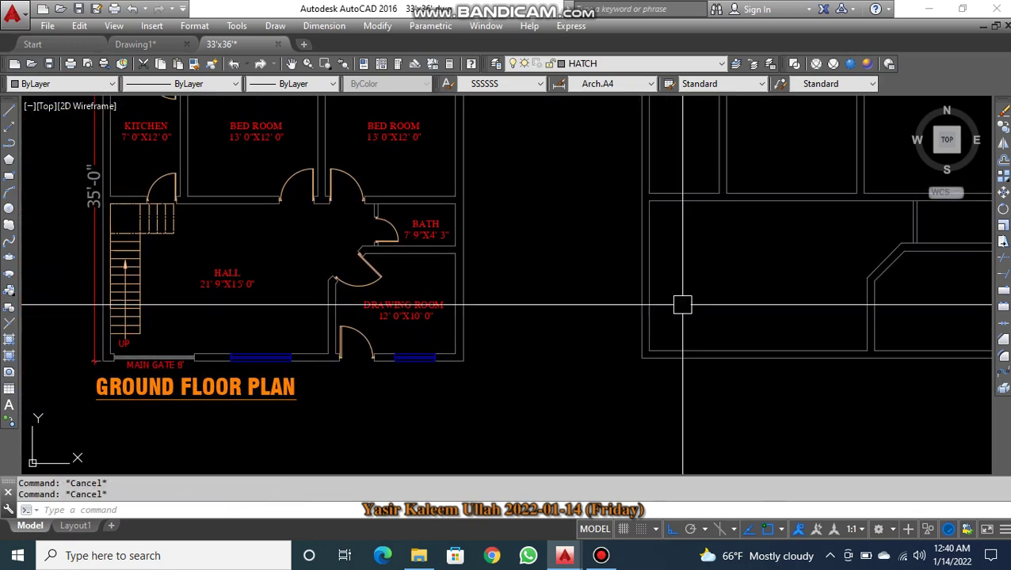
- Add an aligned dimension from the main gate wall's inner face to the staircase's first step line in the reference plan
scroll(112, 340, "up", 7)
scroll(124, 395, "up", 2)
middle_click_drag(125, 395, 188, 345)
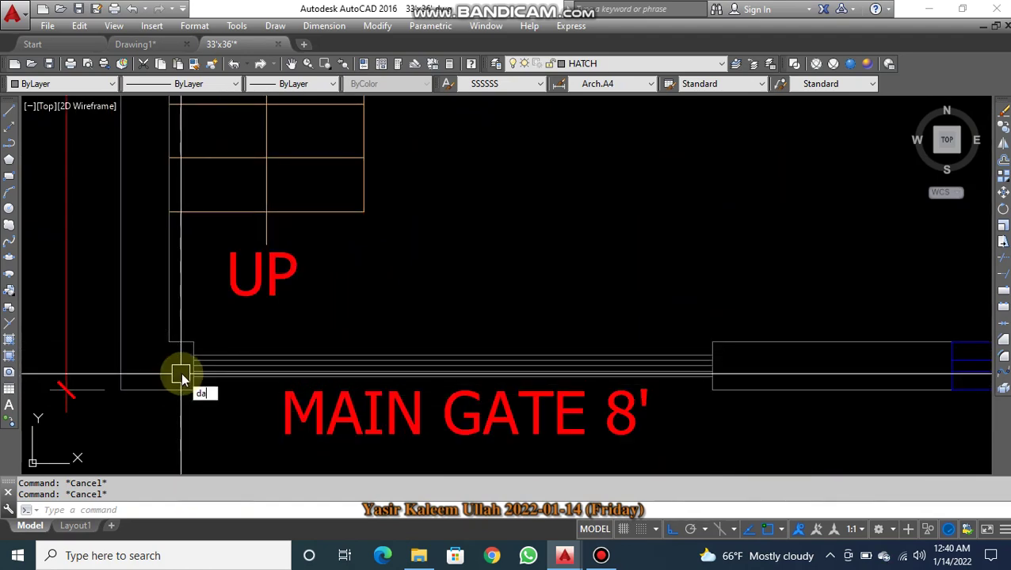
type("l")
key("Return")
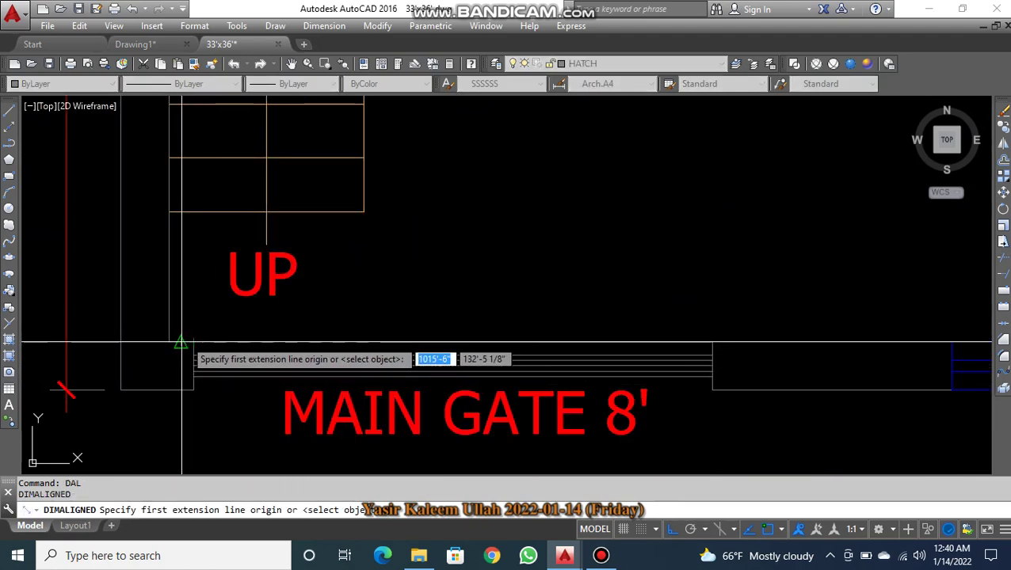
left_click(181, 343)
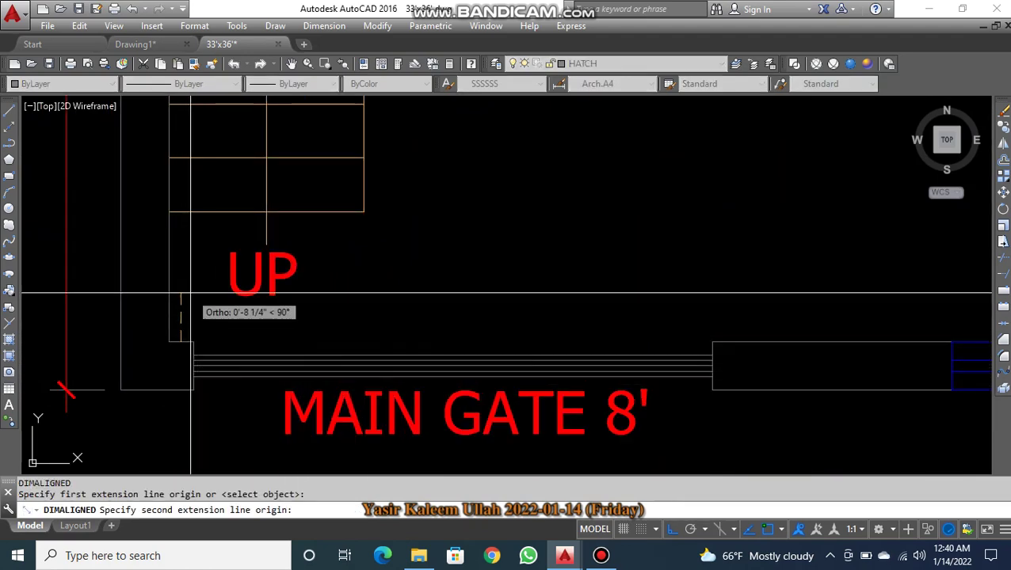
left_click(181, 212)
left_click(453, 244)
scroll(457, 247, "down", 2)
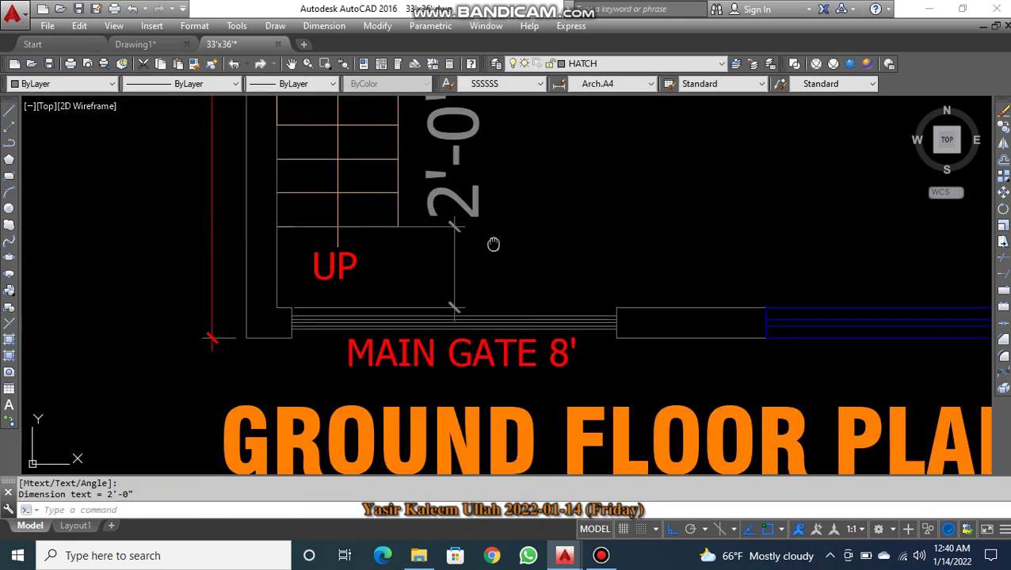
middle_click_drag(493, 243, 401, 360)
scroll(350, 345, "down", 2)
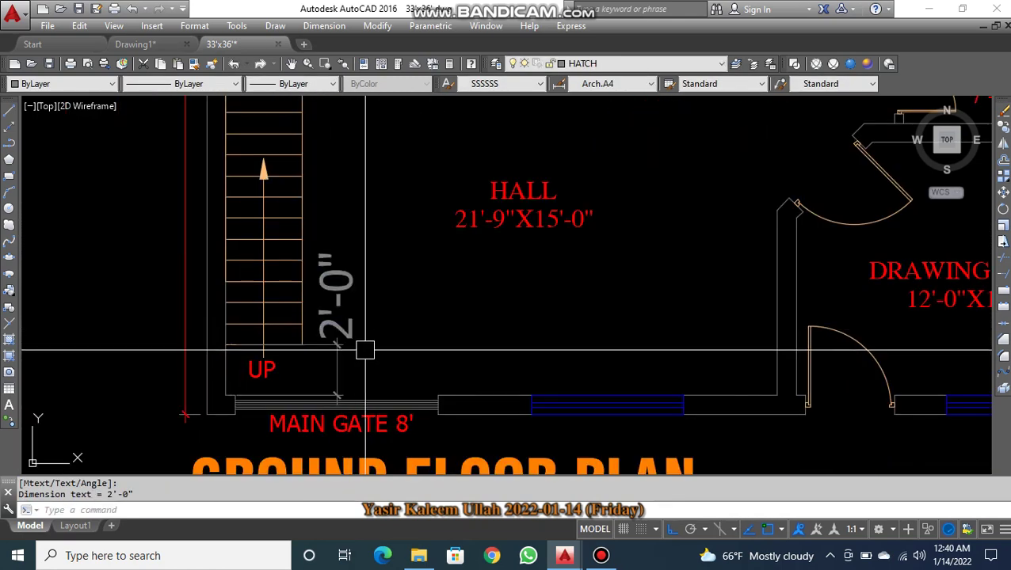
scroll(365, 350, "down", 2)
key("Escape")
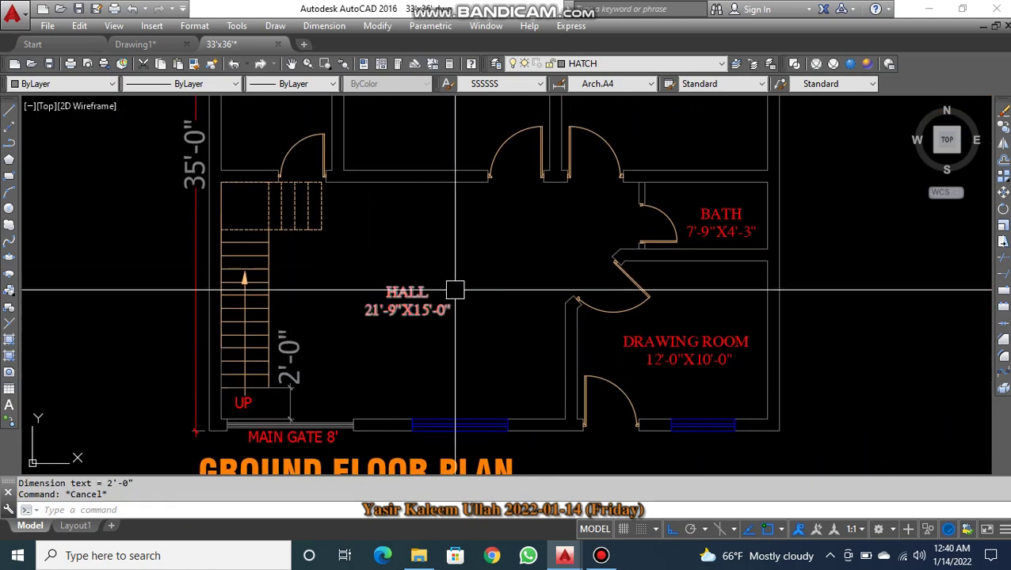
- Measure the staircase width along one of the lower step lines in the reference plan
type("sa")
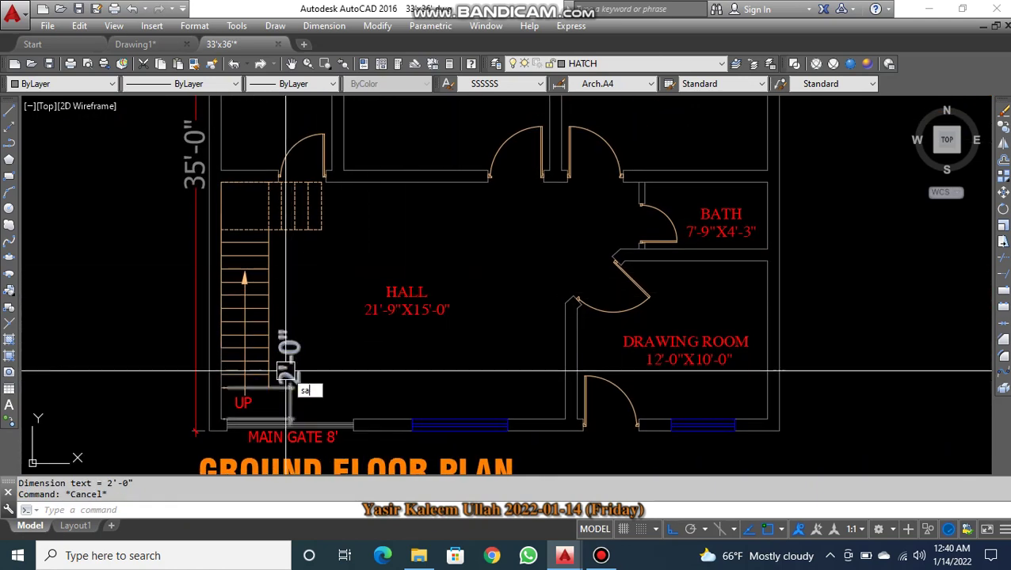
key("Escape")
type("dal")
key("Return")
key("Return")
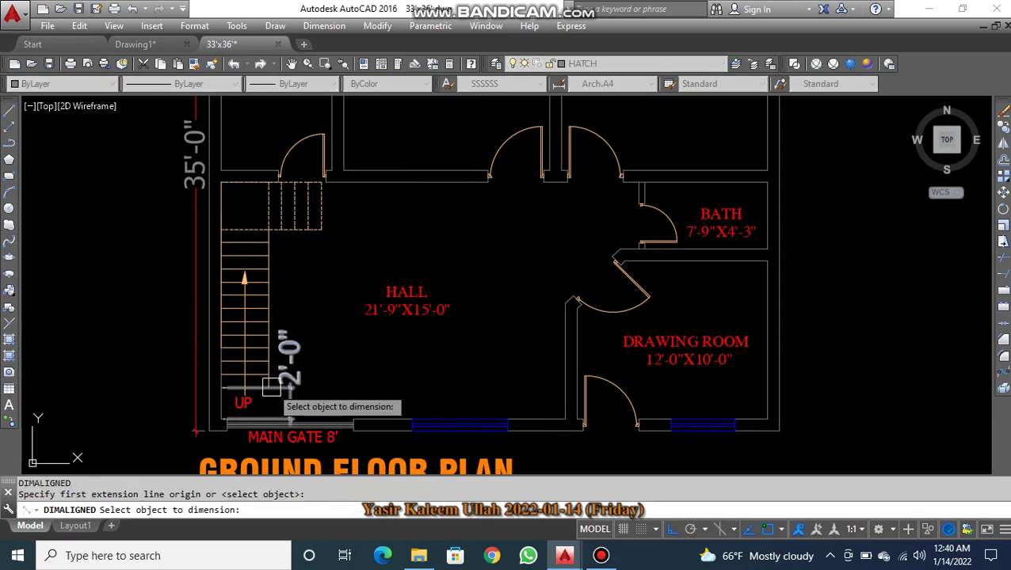
scroll(271, 388, "up", 4)
left_click(242, 354)
scroll(249, 317, "down", 2)
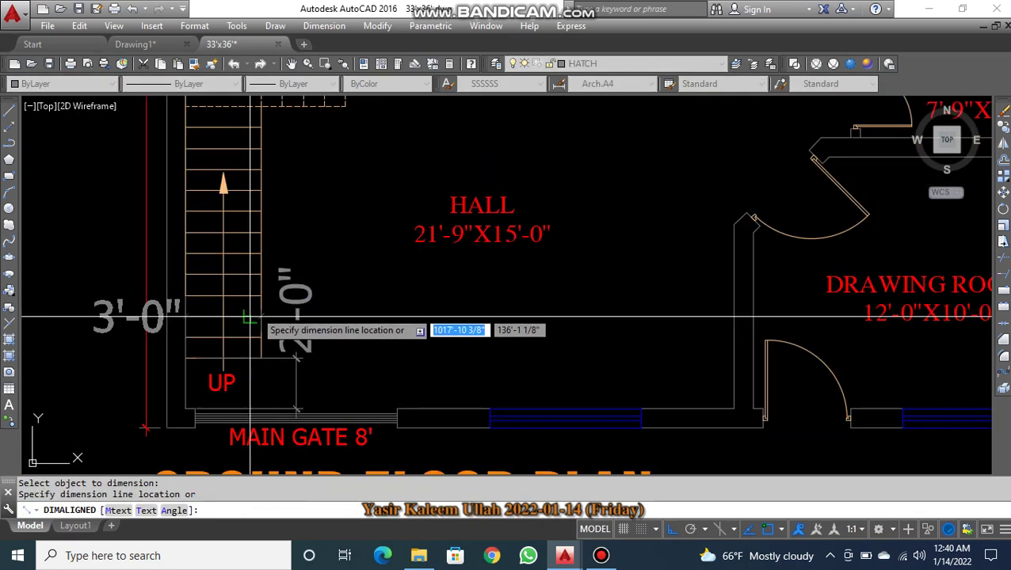
key("Escape")
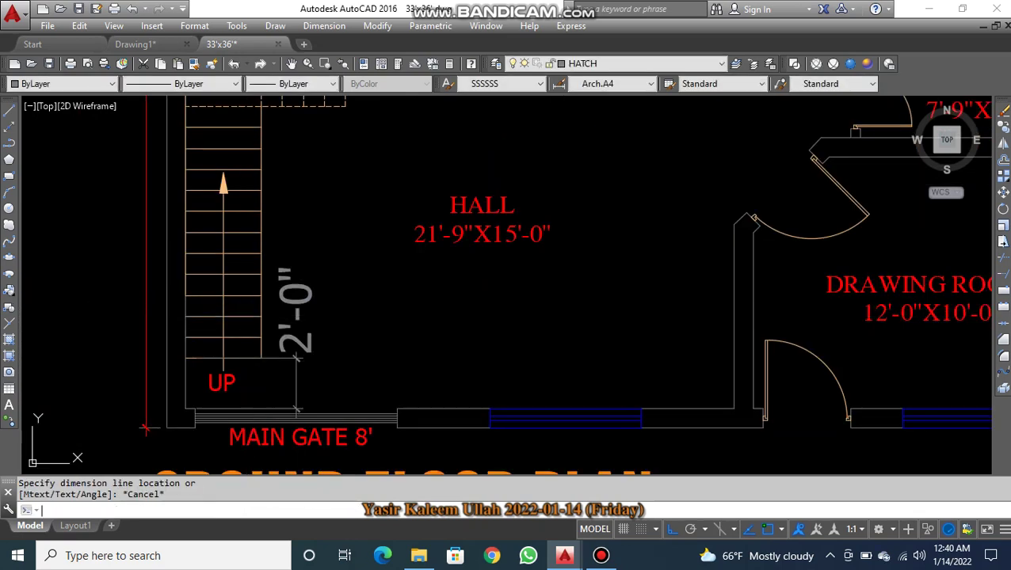
- Measure the tread depth between two adjacent step lines of the reference staircase
key("Return")
key("Return")
scroll(244, 317, "up", 2)
key("Escape")
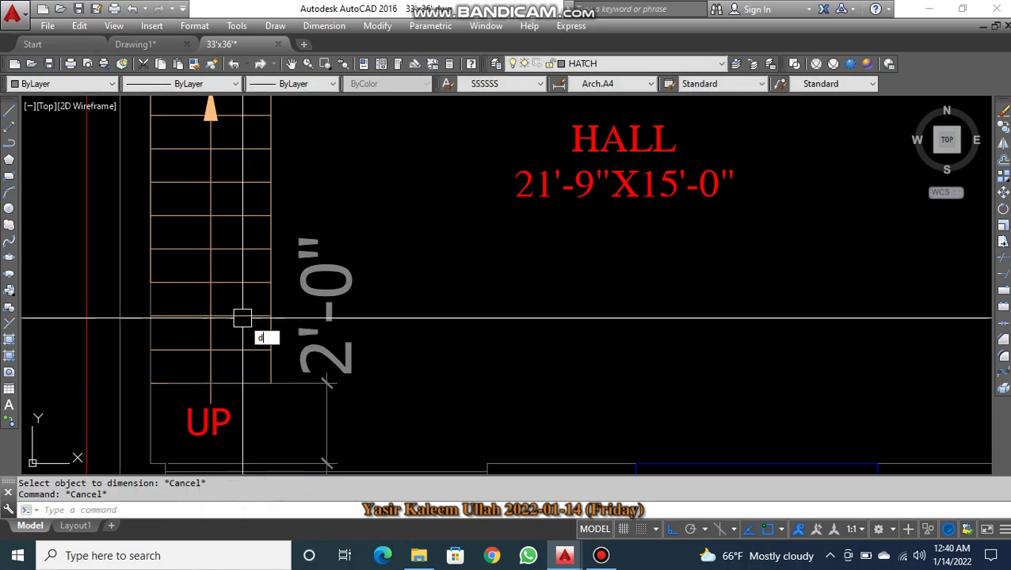
type("im")
left_click(245, 316)
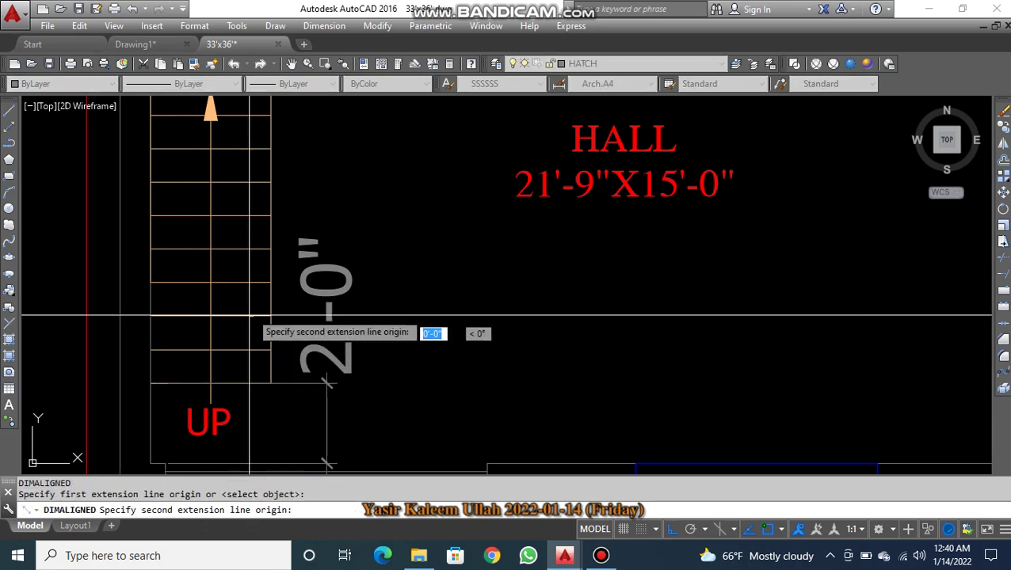
left_click(247, 285)
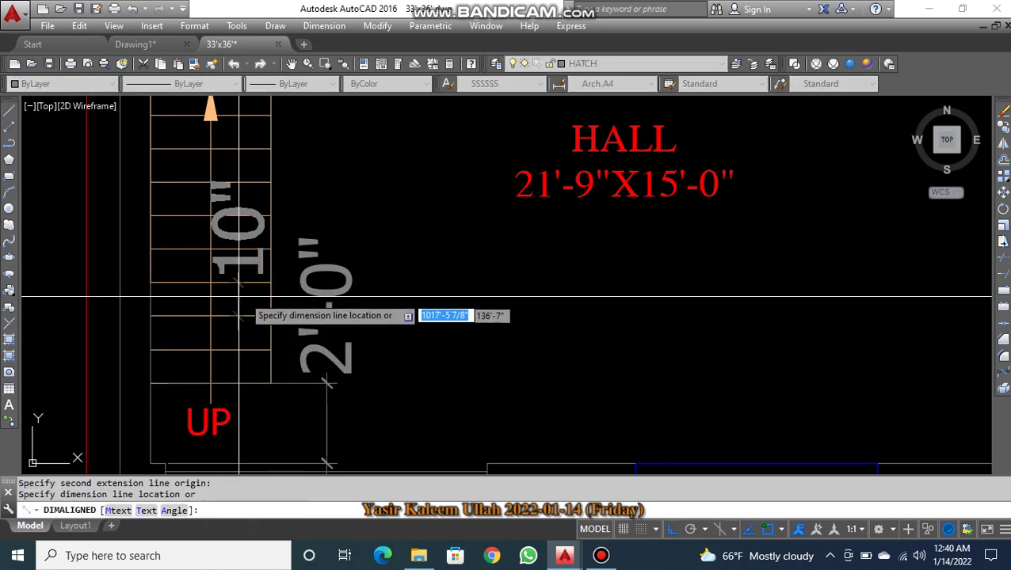
key("Escape")
scroll(404, 337, "down", 4)
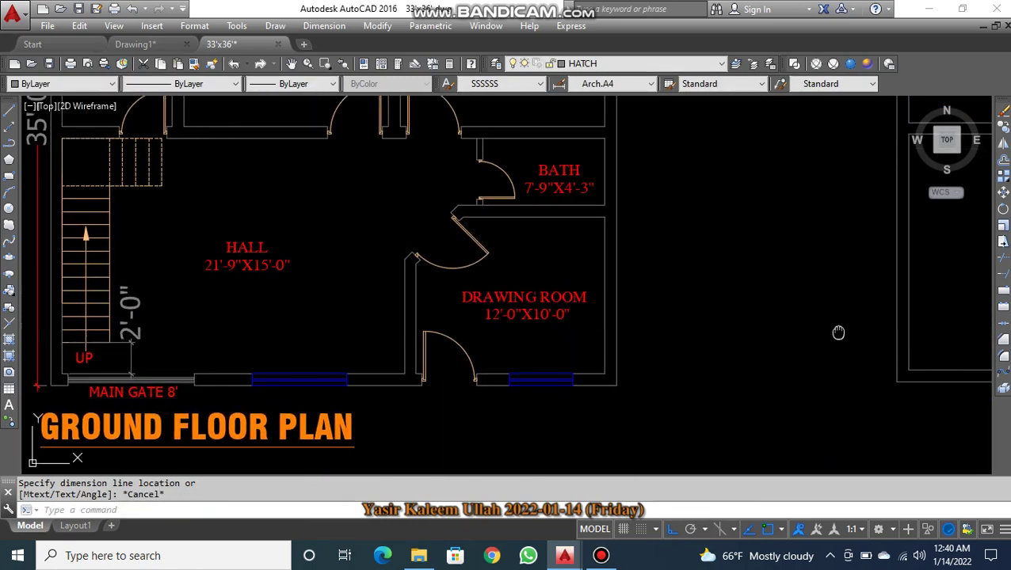
- Offset the inner line of the redrawn hall's bottom wall 2' upward into the hall
middle_click_drag(839, 334, 417, 356)
key("Escape")
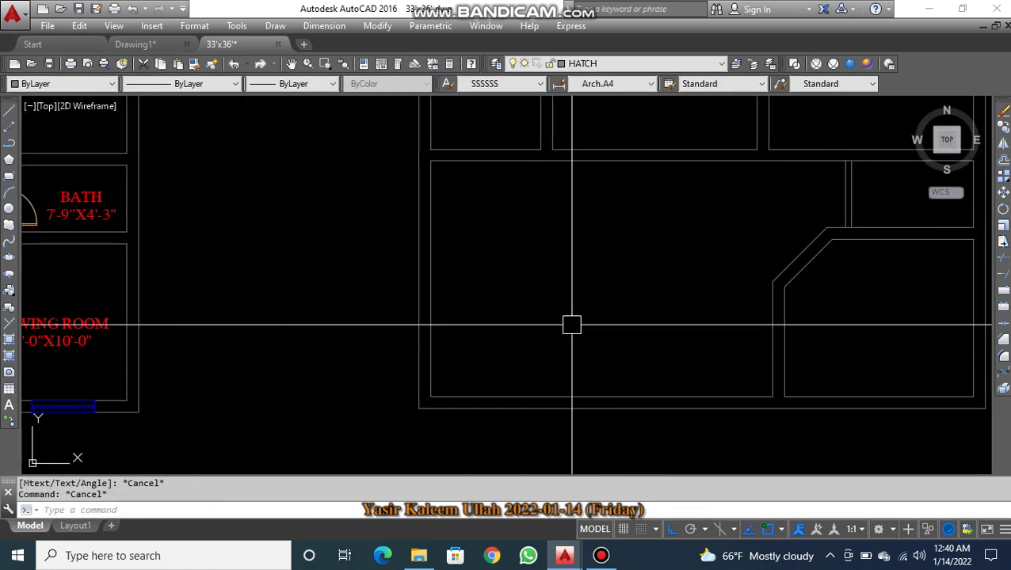
type("o")
key("Return")
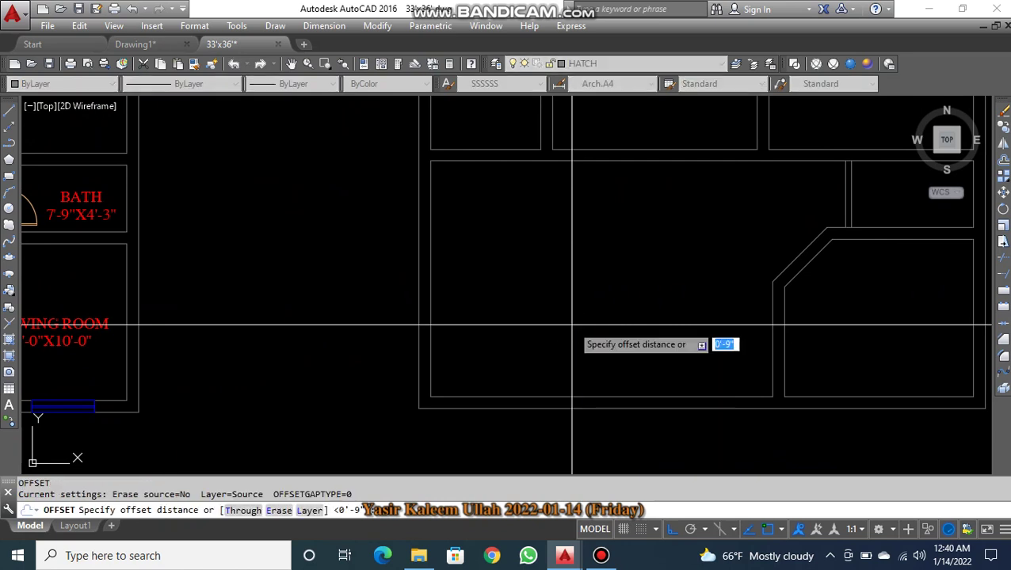
type("2'")
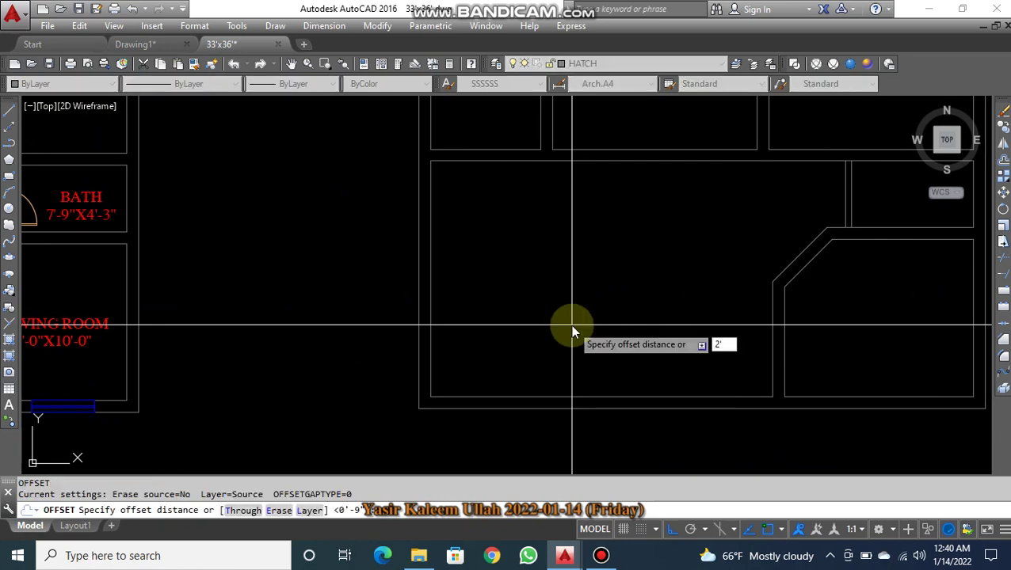
key("Return")
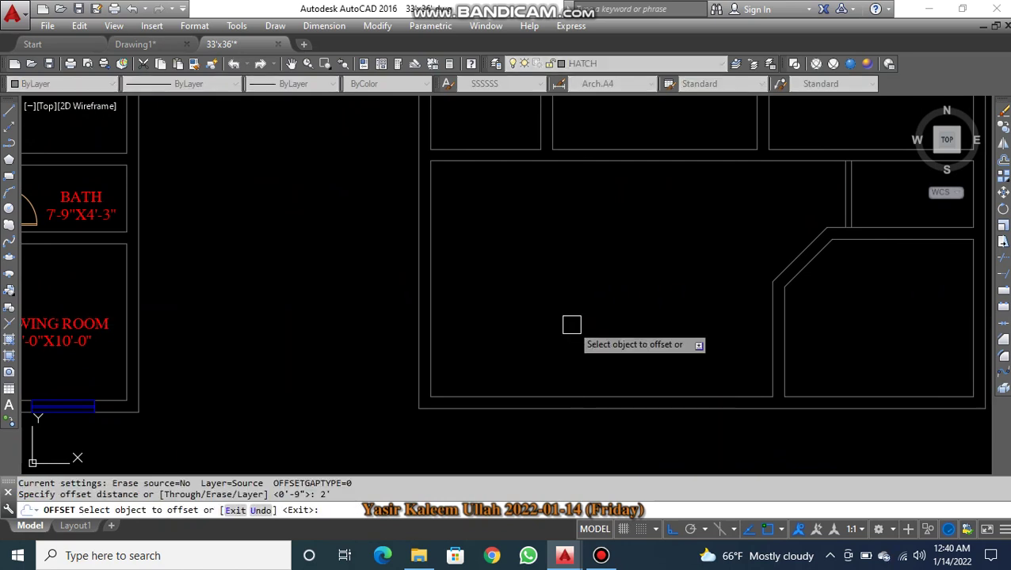
left_click(547, 394)
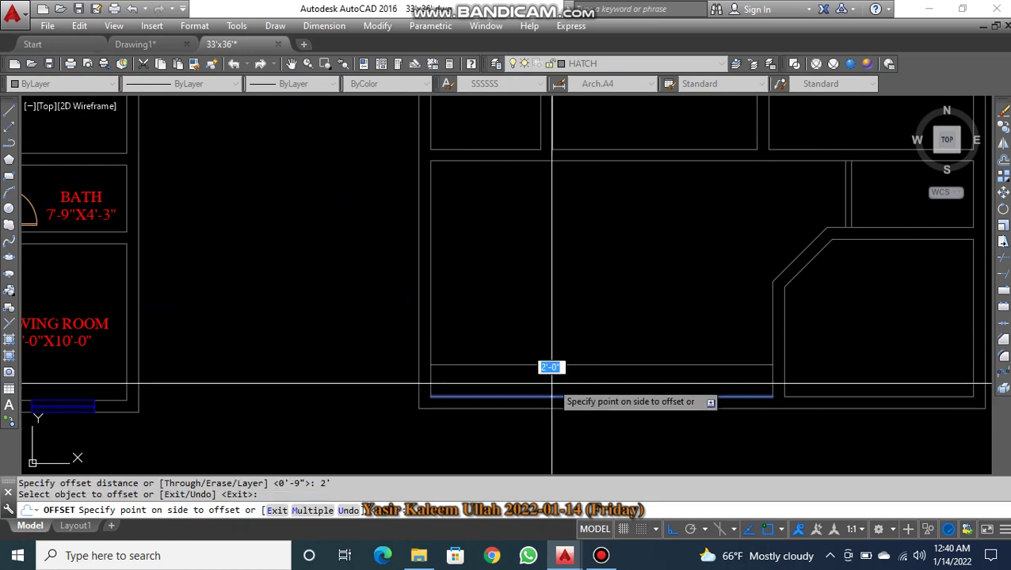
left_click(572, 323)
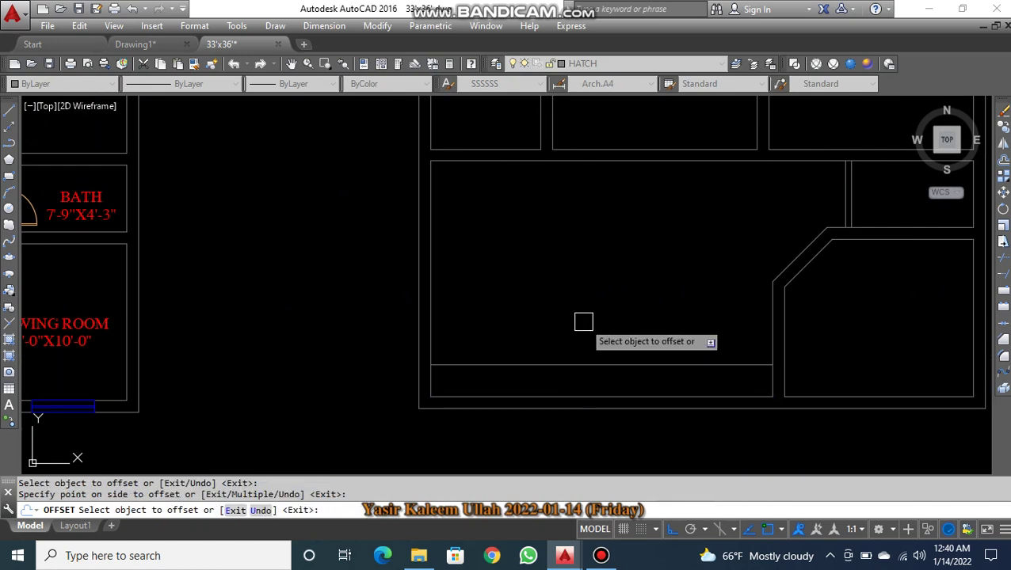
key("Escape")
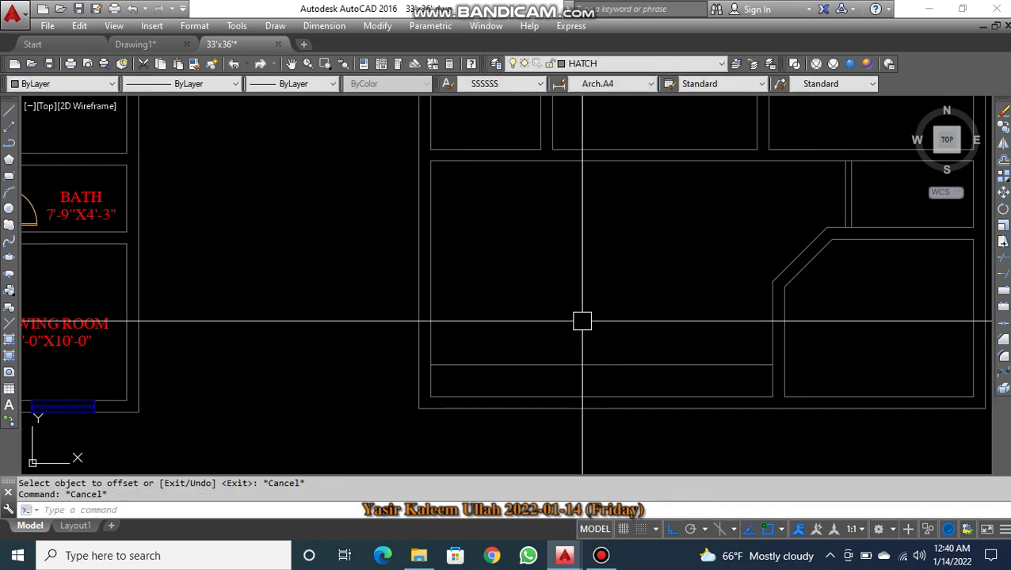
- Offset the inner line of the hall's left exterior wall 3' into the hall for the staircase width
type("o")
key("Return")
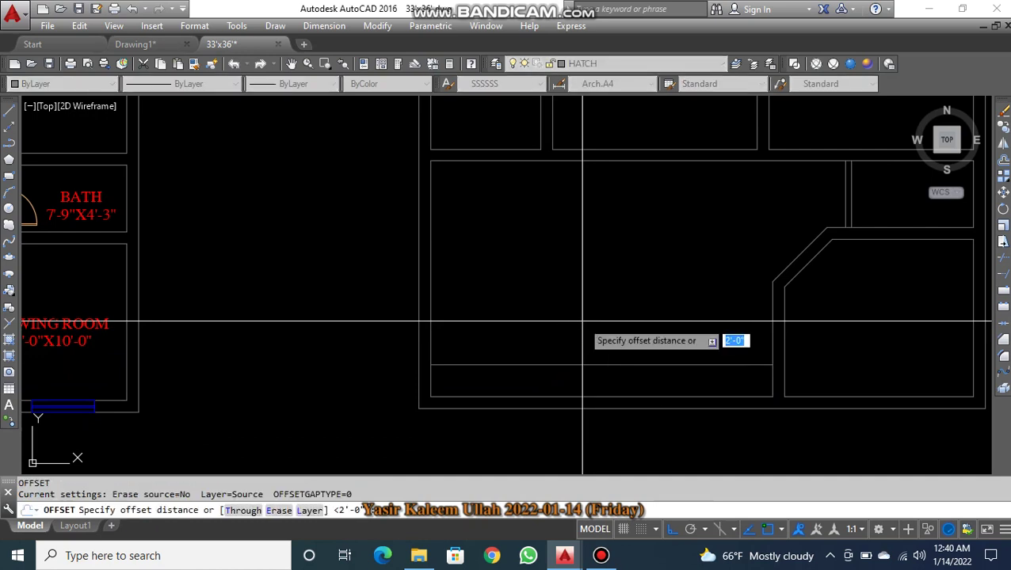
type("3'")
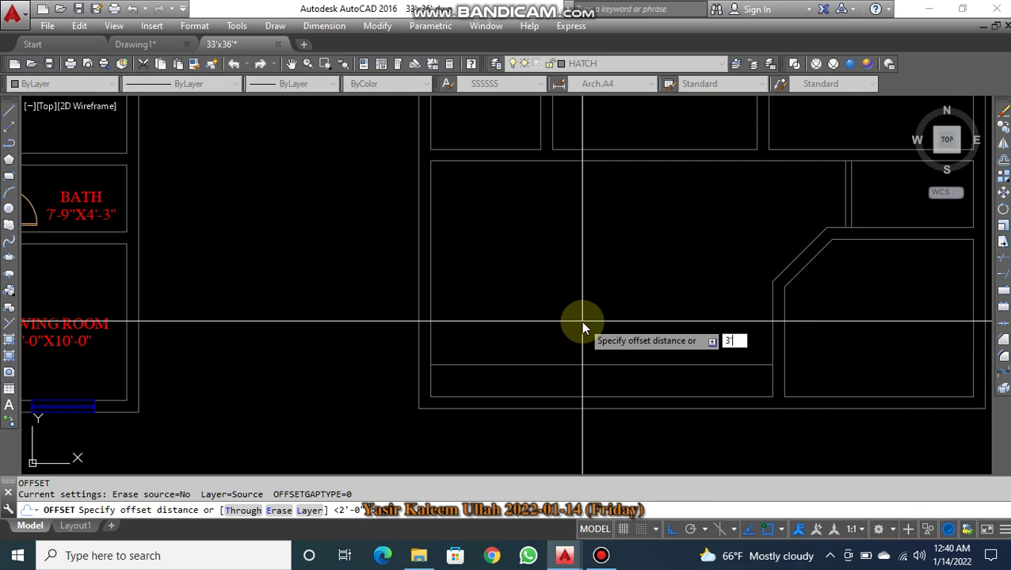
key("Return")
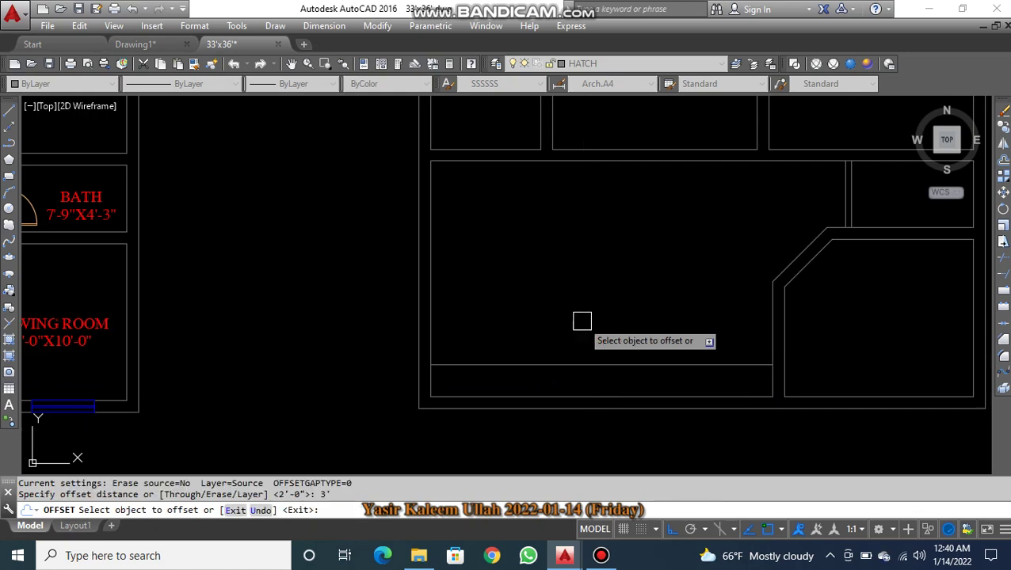
left_click(432, 271)
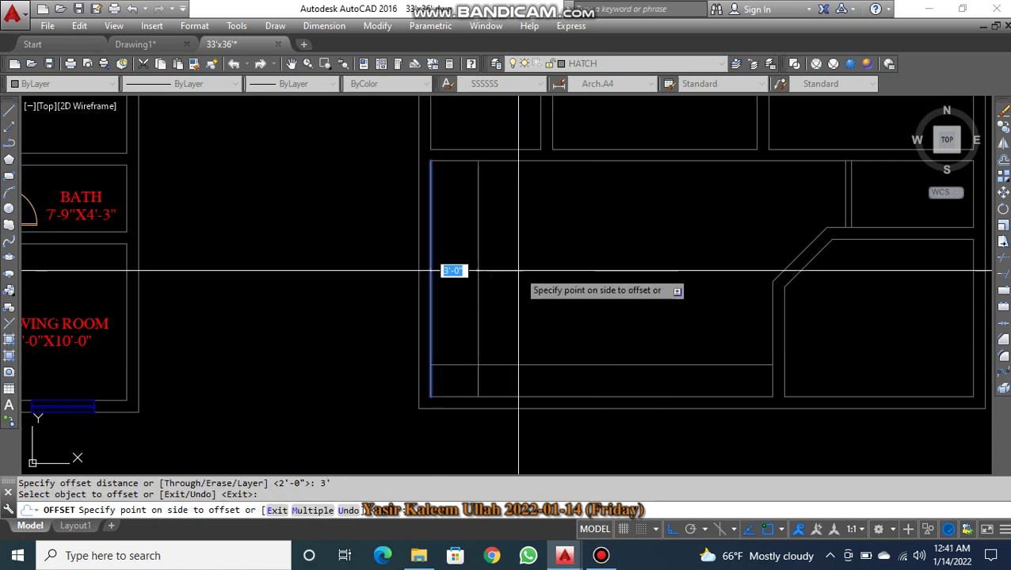
left_click(555, 271)
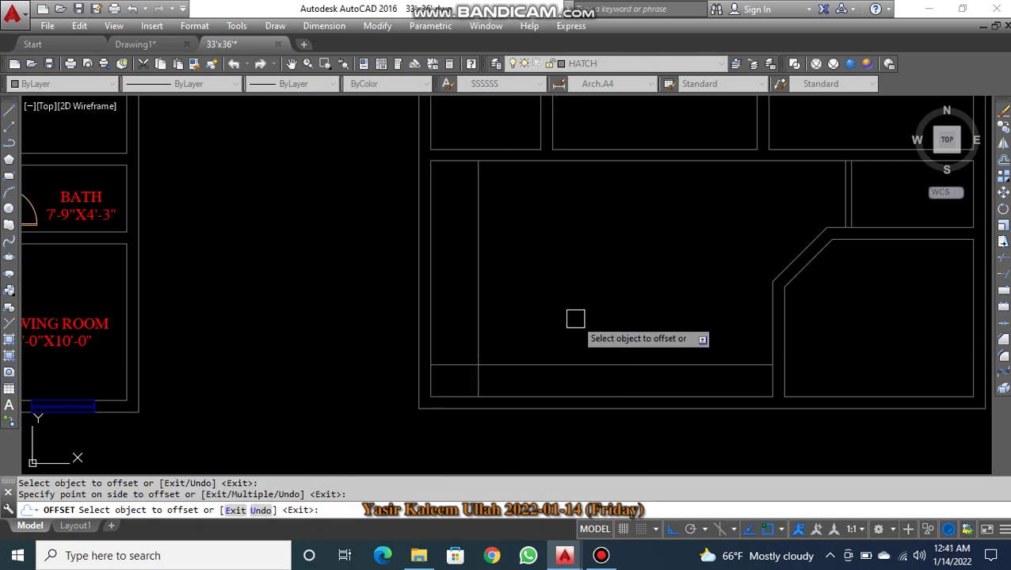
key("Escape")
key("Escape")
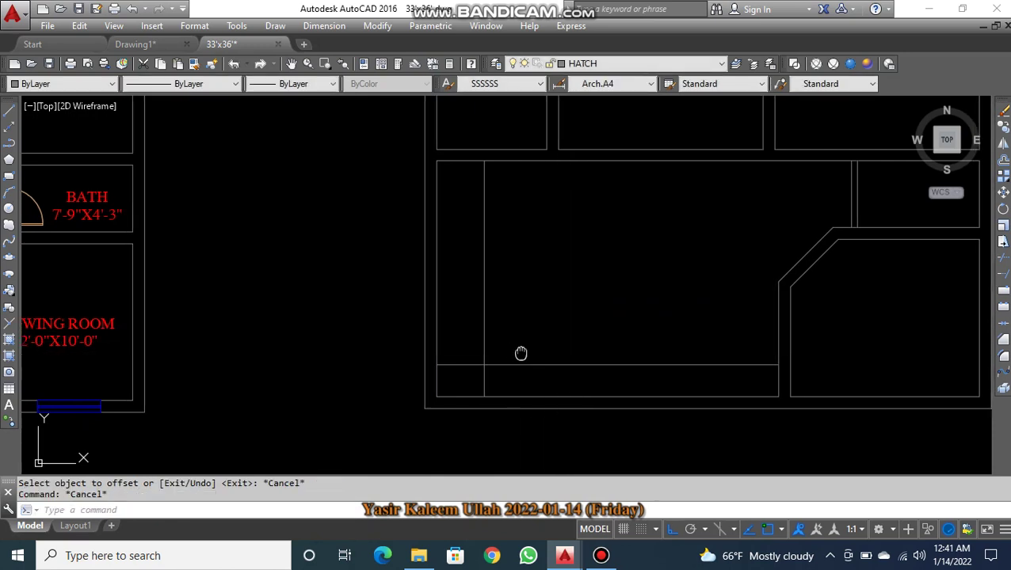
- Trim the vertical staircase edge line below the horizontal stair start line, using that horizontal line as the cutting edge
middle_click_drag(521, 354, 552, 356)
type("t")
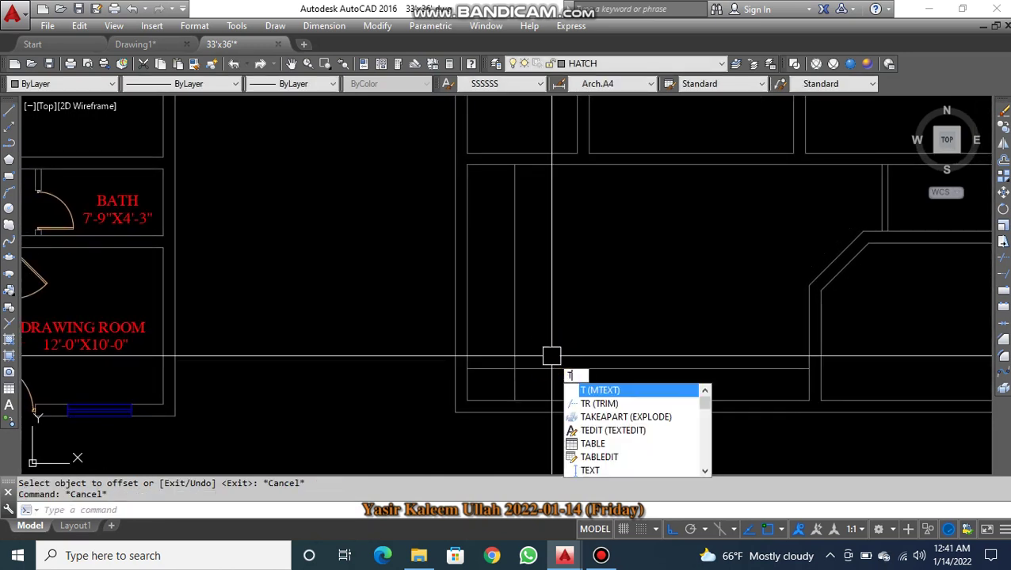
key("Return")
left_click(546, 370)
key("Return")
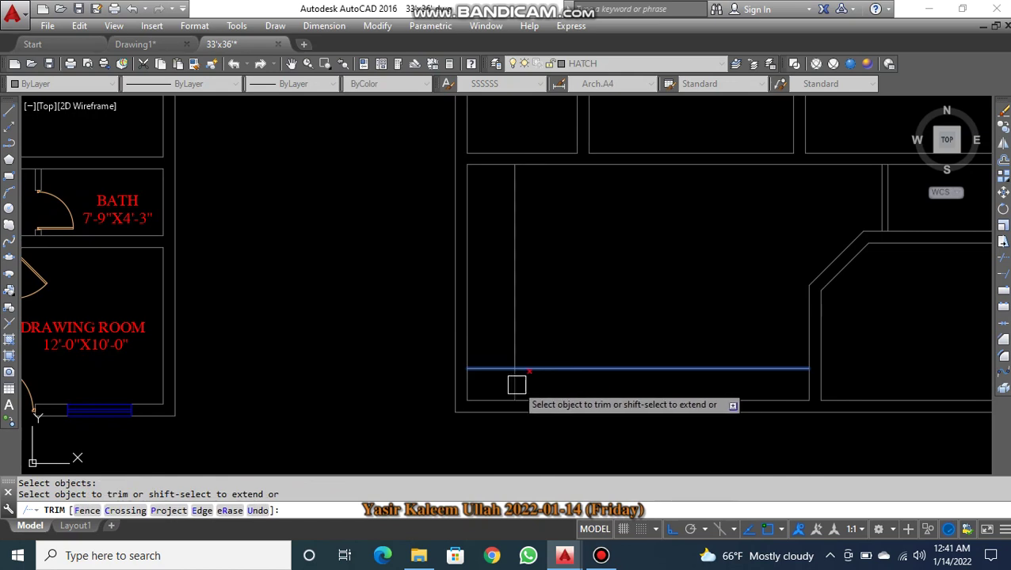
key("Escape")
key("Escape")
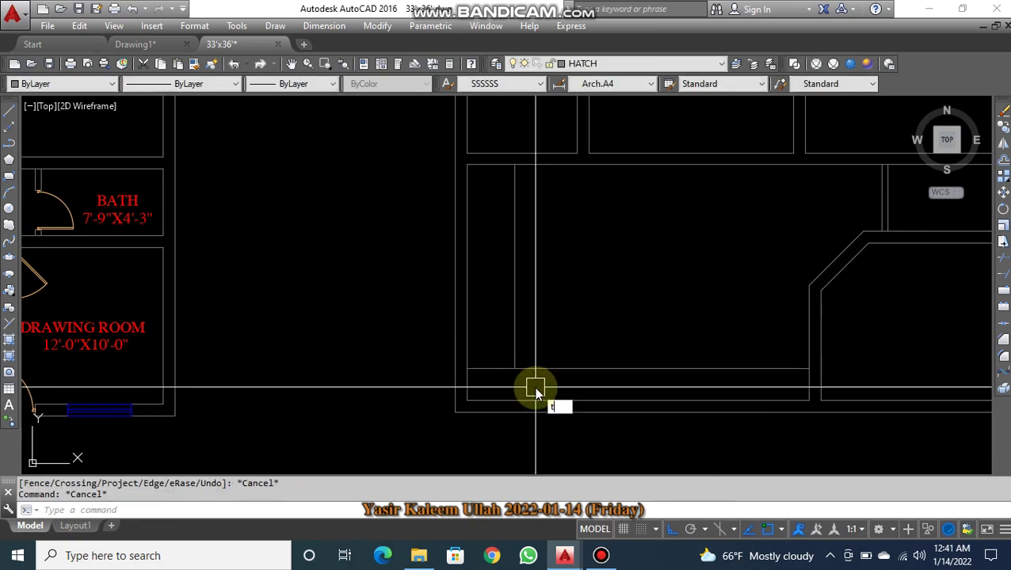
- Trim the horizontal stair start line beyond the vertical staircase edge line, using that vertical line as the cutting edge
type("tr")
key("Return")
left_click(519, 331)
key("Return")
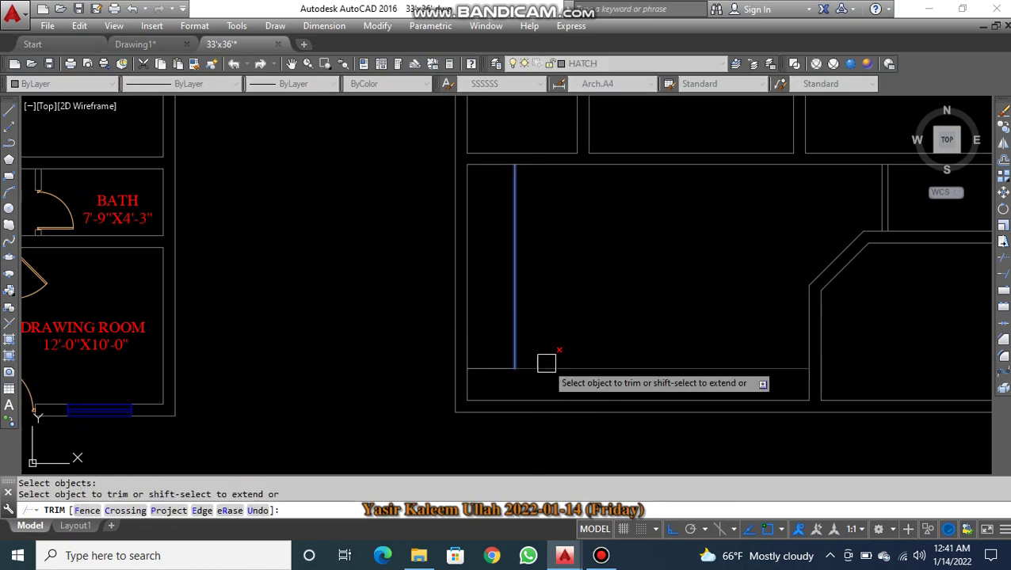
key("Escape")
key("Escape")
scroll(584, 365, "down", 4)
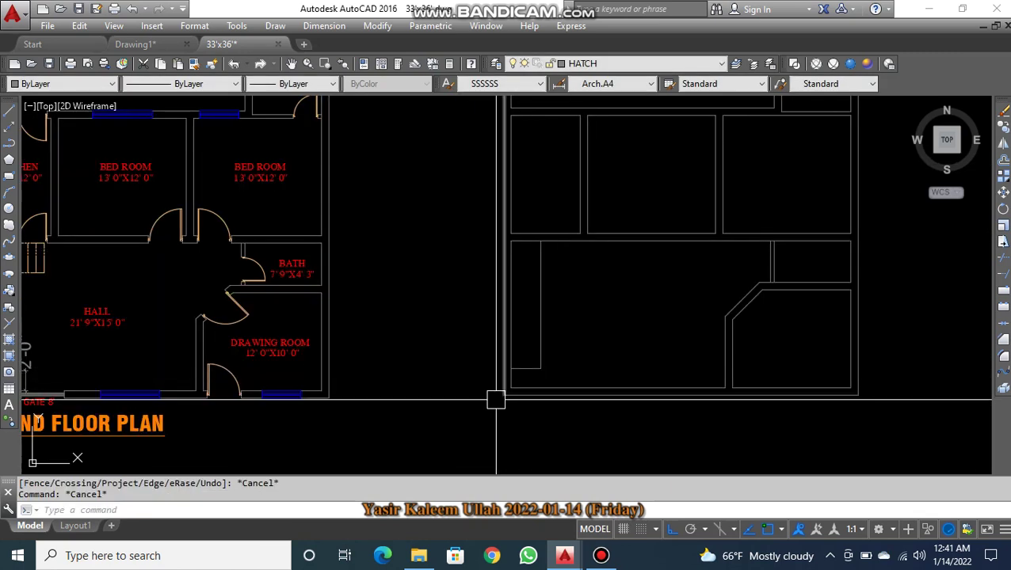
- Measure the full dashed line along the lower edge of the landing and upper flight in the reference staircase
scroll(564, 343, "up", 3)
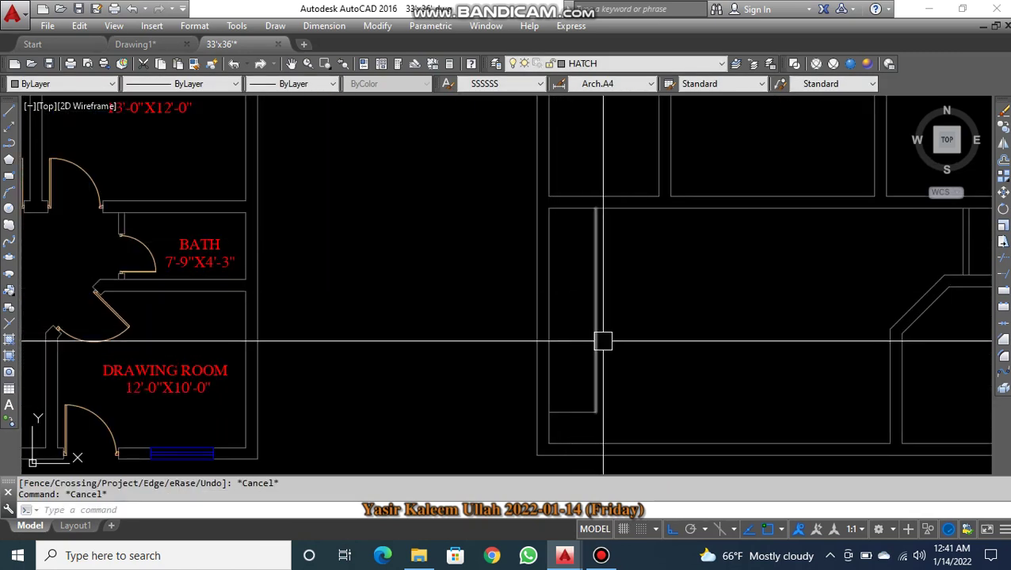
middle_click_drag(426, 341, 654, 340)
scroll(261, 242, "down", 3)
scroll(261, 212, "up", 3)
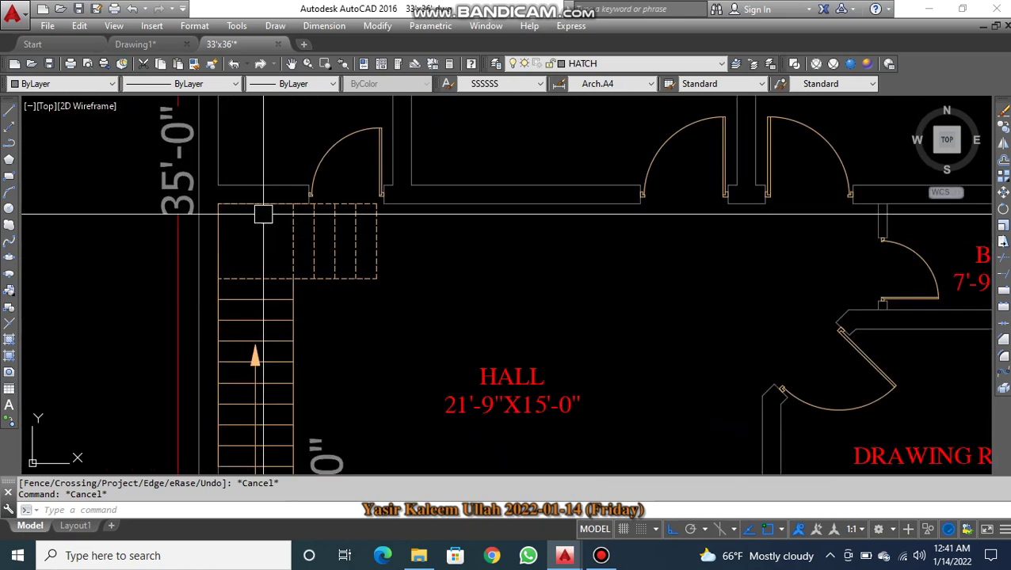
type("da")
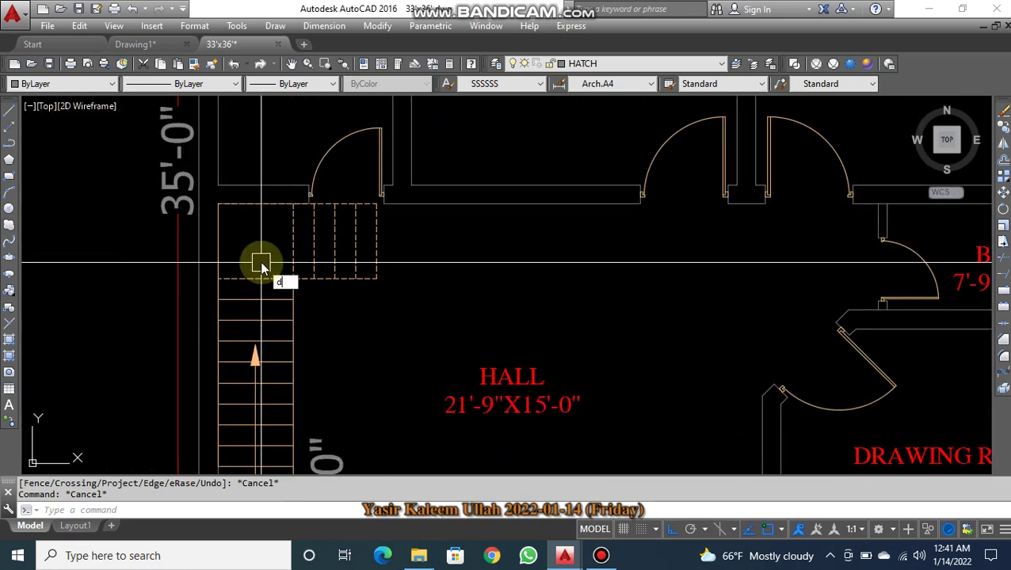
key("Escape")
type("dal")
key("Return")
scroll(265, 270, "up", 2)
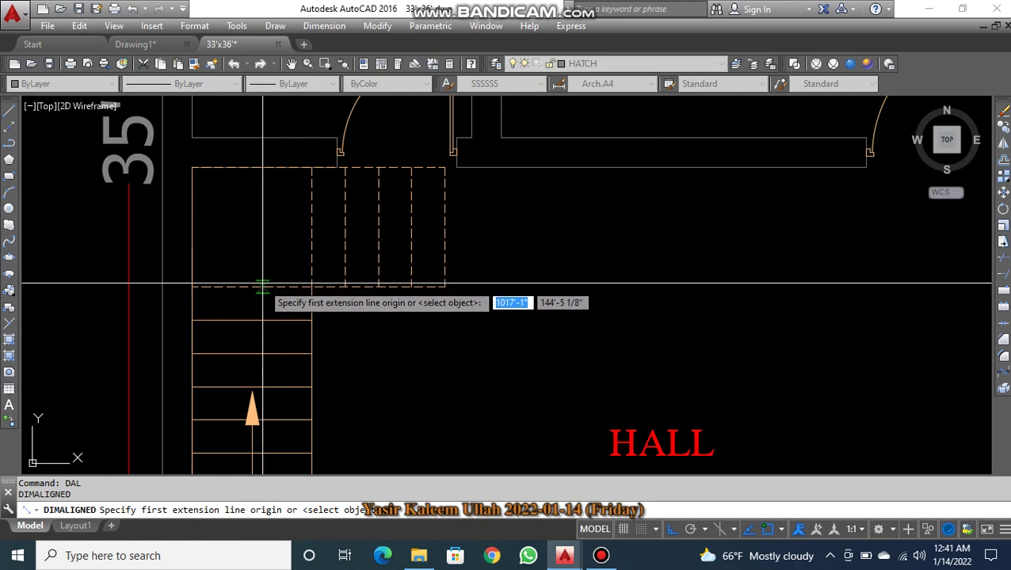
key("Return")
left_click(275, 285)
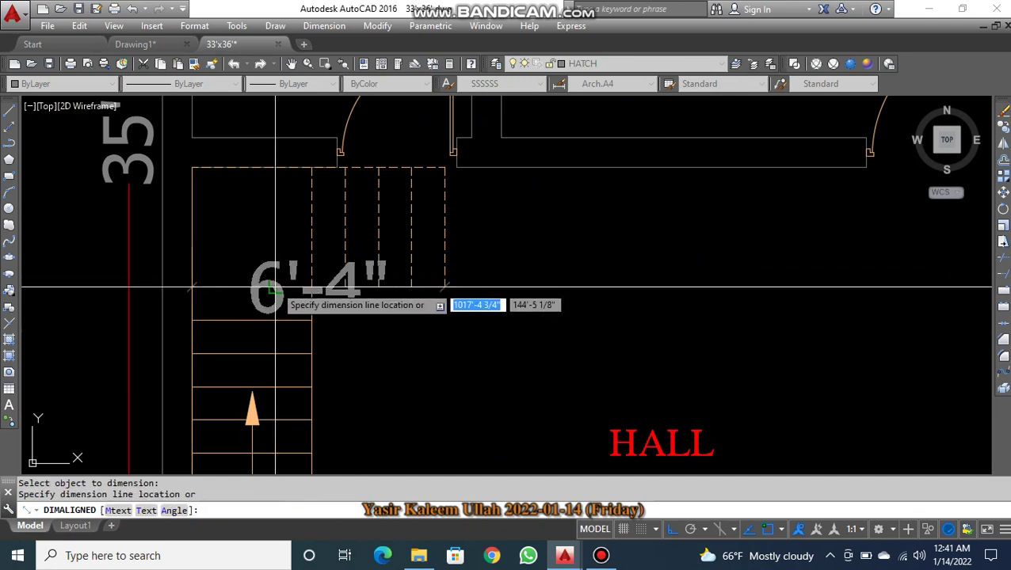
key("Escape")
- Measure the width and depth of the reference staircase's corner landing with aligned dimensions
type("dal")
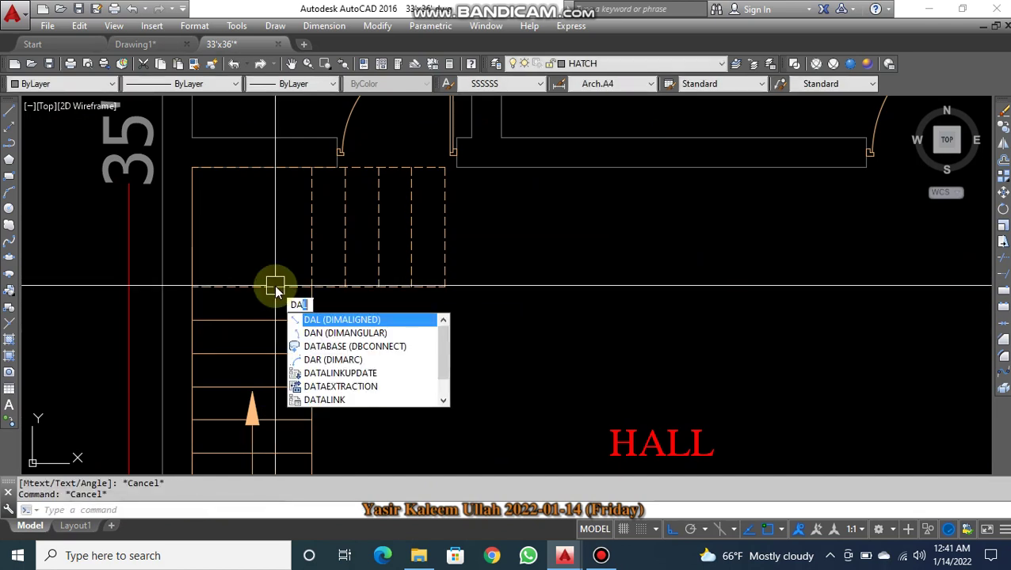
key("Return")
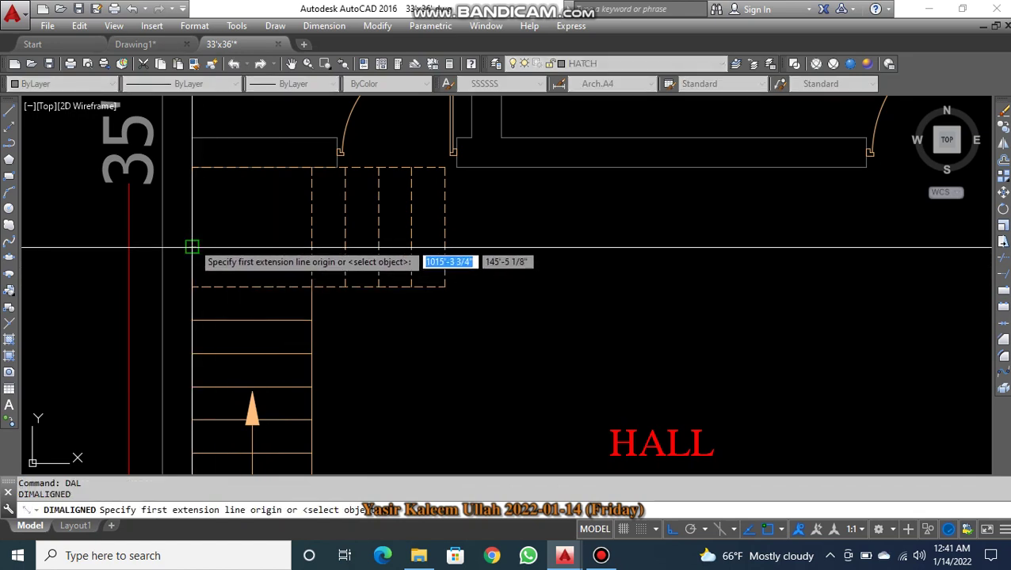
left_click(192, 247)
left_click(309, 250)
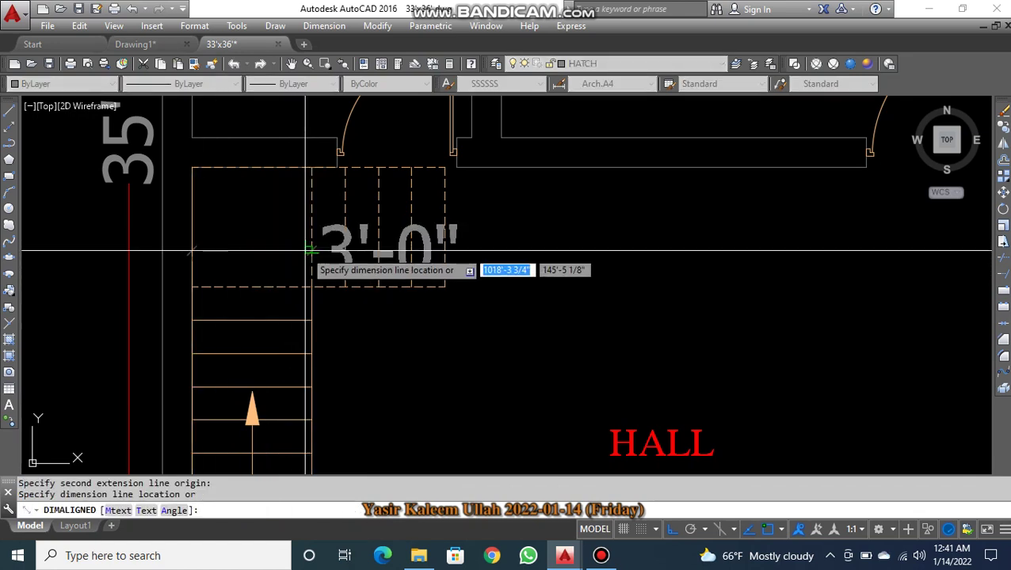
key("Escape")
key("Return")
left_click(277, 287)
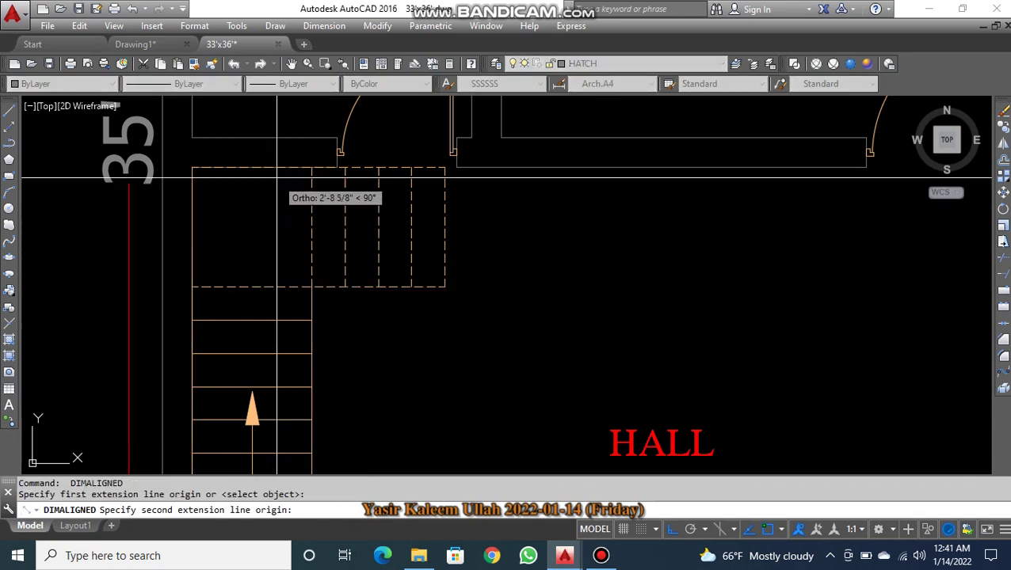
left_click(276, 167)
scroll(253, 214, "down", 3)
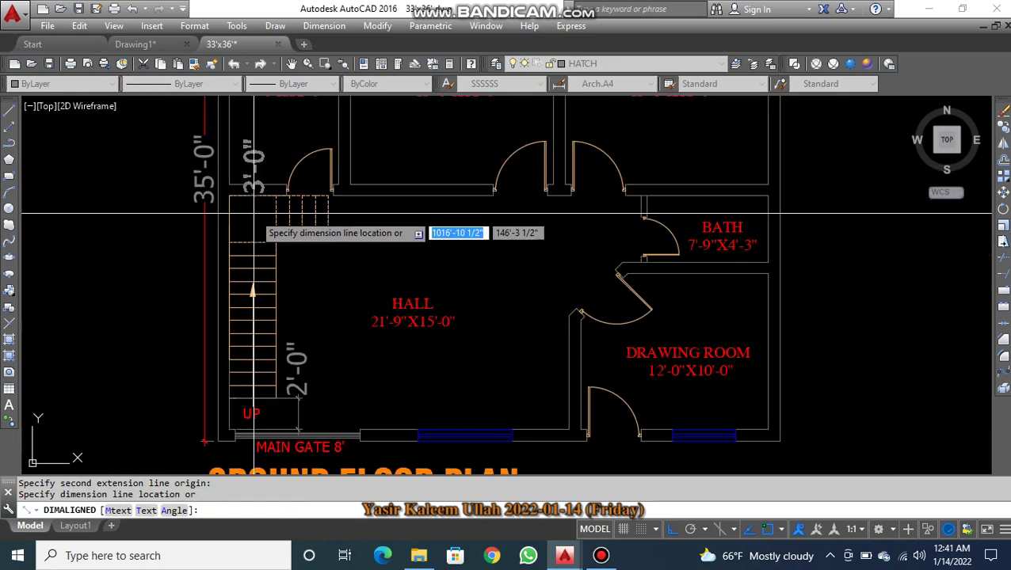
key("Escape")
- Offset the inner line of the redrawn hall's top wall 3' downward into the hall for the landing edge
scroll(354, 225, "down", 3)
middle_click_drag(807, 245, 498, 266)
scroll(498, 267, "up", 3)
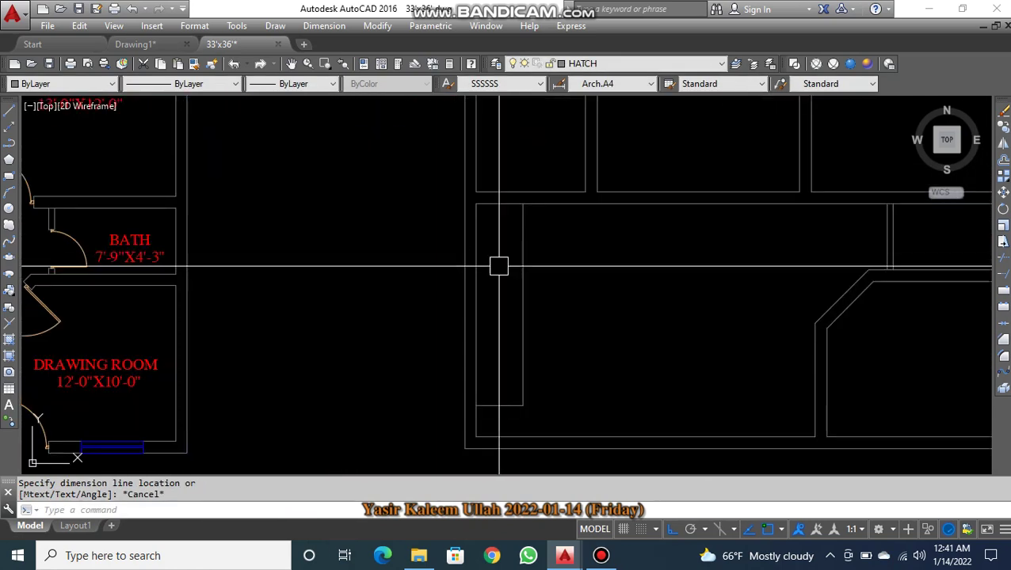
scroll(535, 276, "up", 2)
key("Escape")
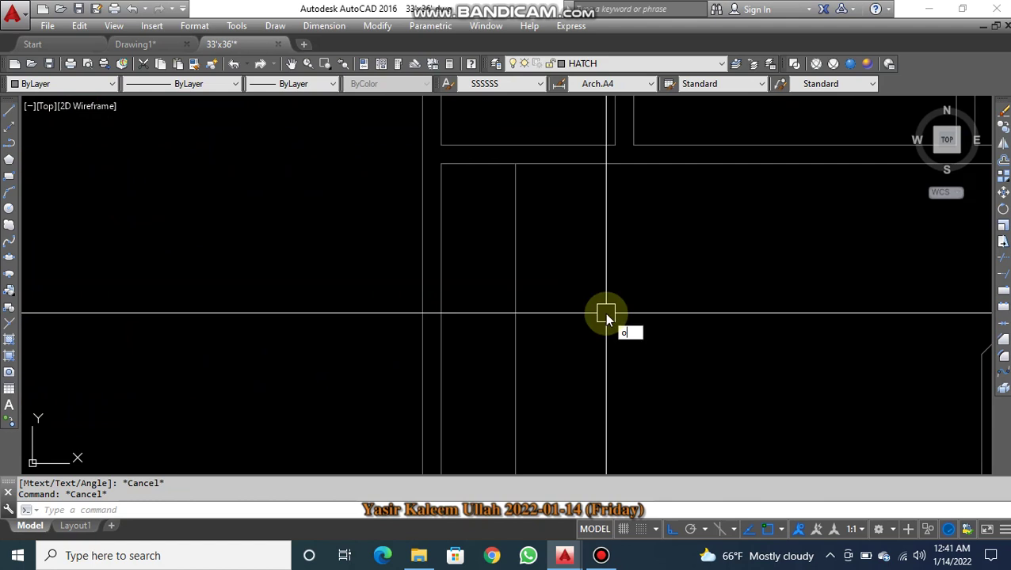
type("o")
key("Return")
type("3")
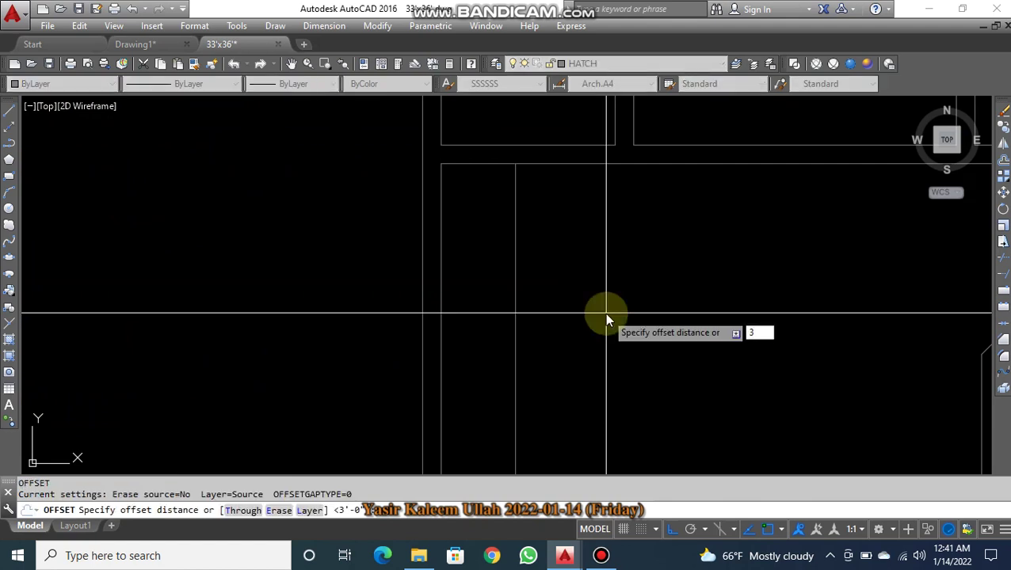
type("'")
key("Return")
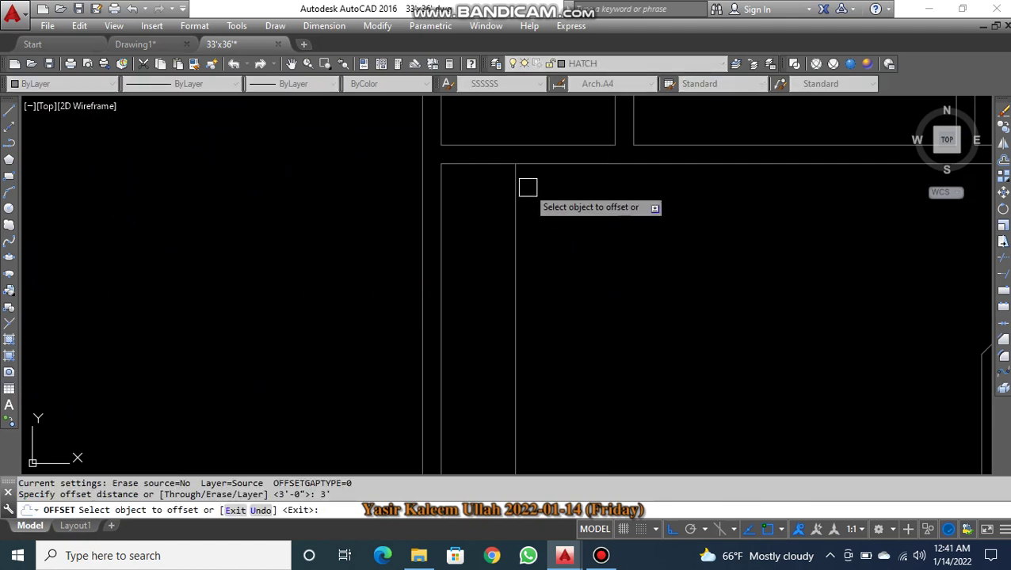
left_click(469, 163)
left_click(473, 207)
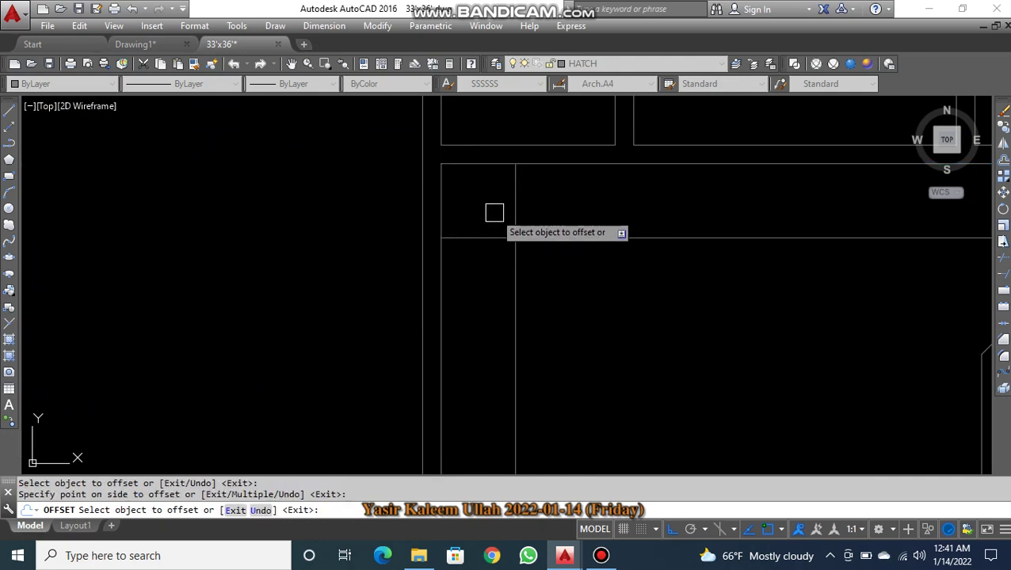
key("Escape")
- Offset the stair start line 10" upward twice to create the first two tread lines
scroll(494, 216, "down", 4)
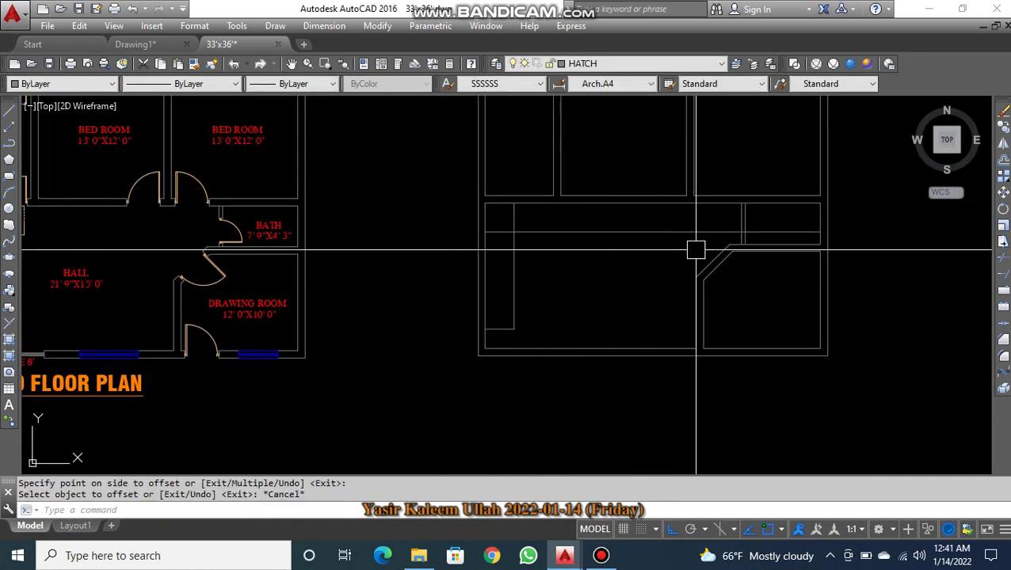
scroll(514, 275, "up", 5)
middle_click_drag(514, 273, 515, 282)
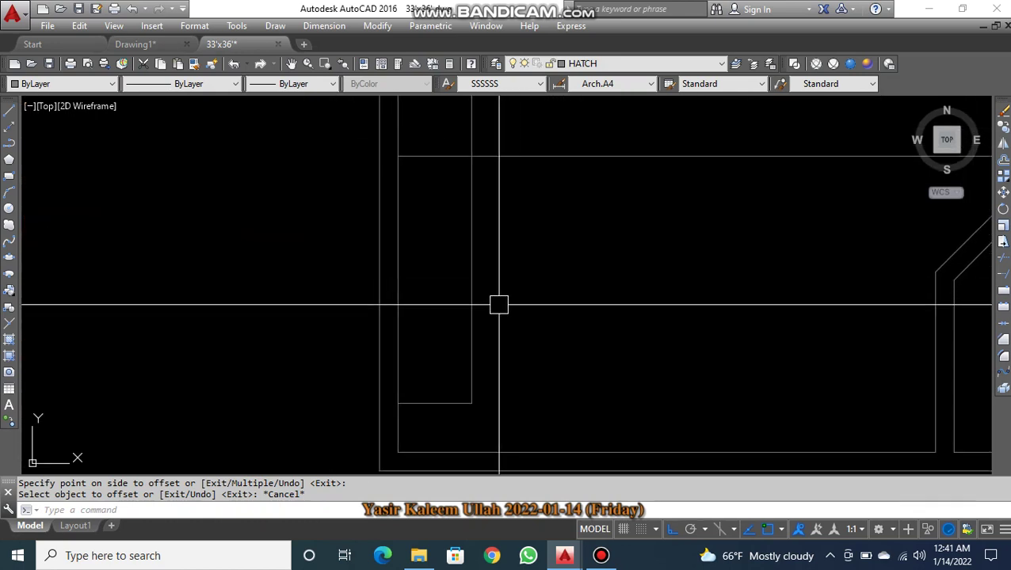
key("Escape")
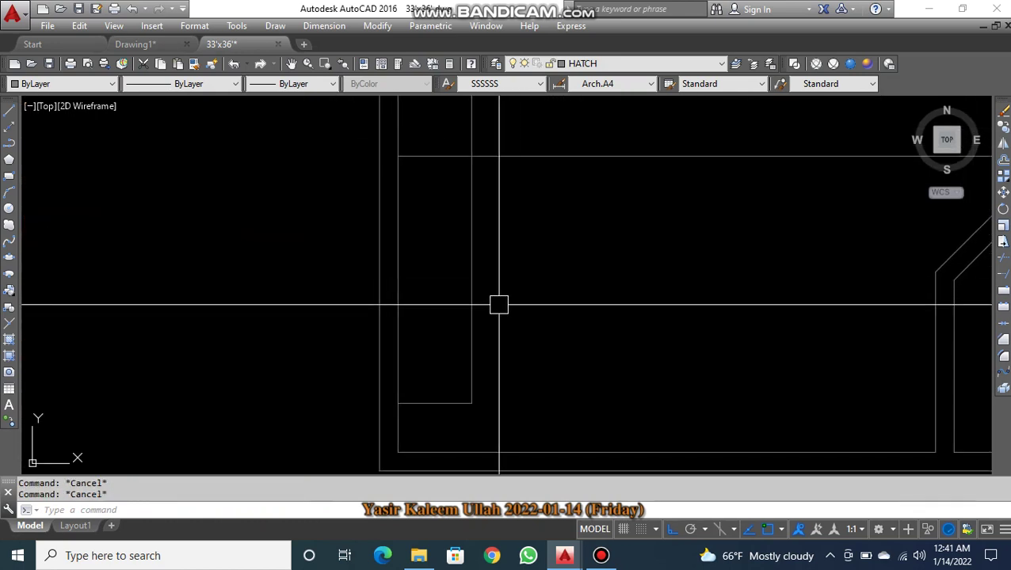
type("o")
key("Return")
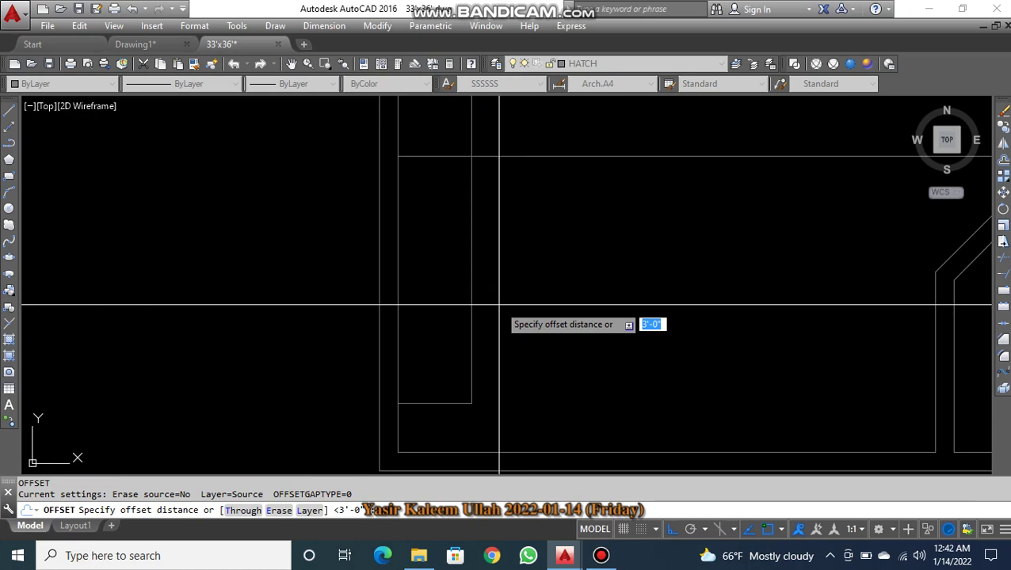
type("10")
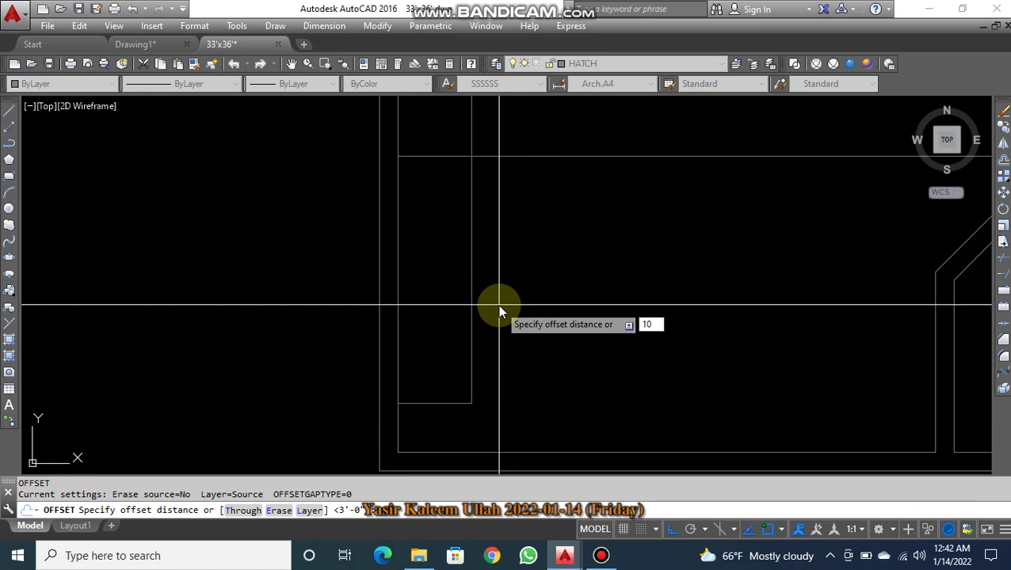
key("Return")
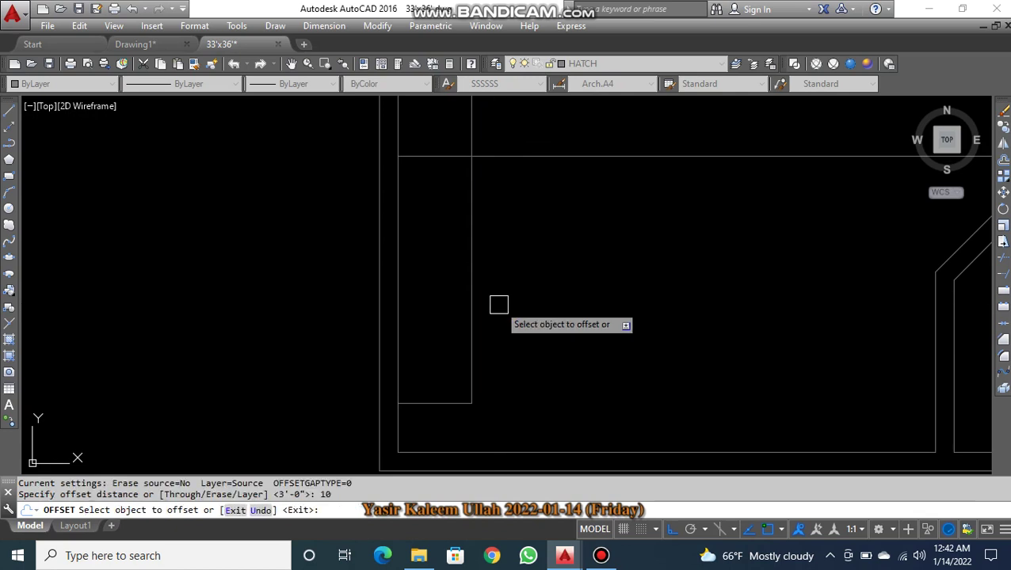
left_click(455, 403)
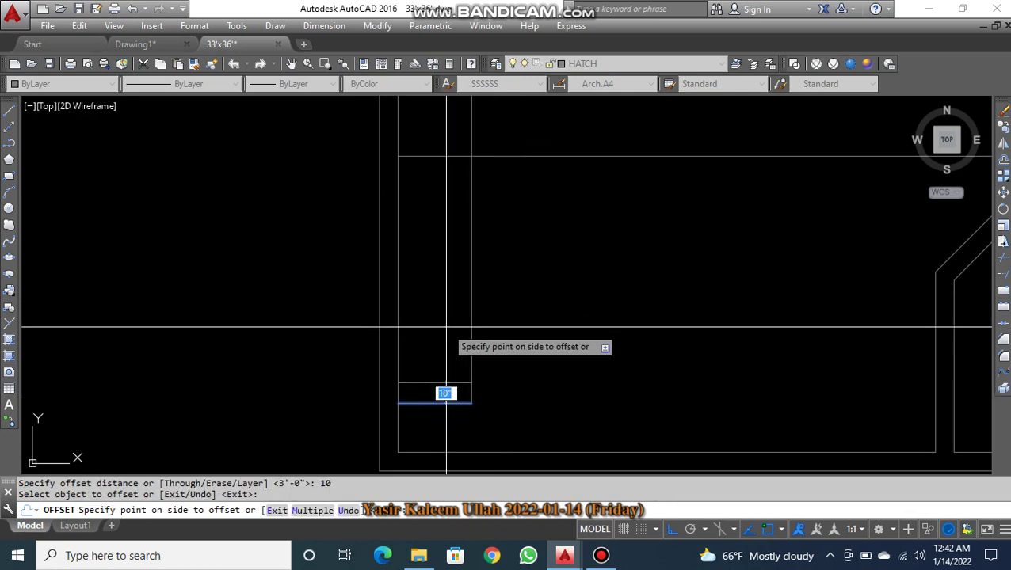
left_click(435, 392)
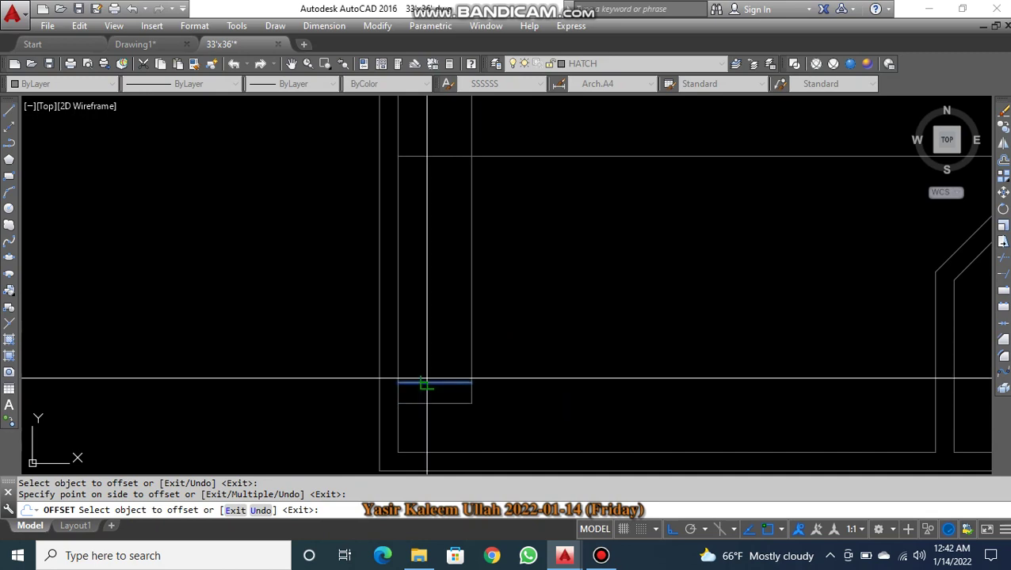
left_click(427, 381)
left_click(437, 335)
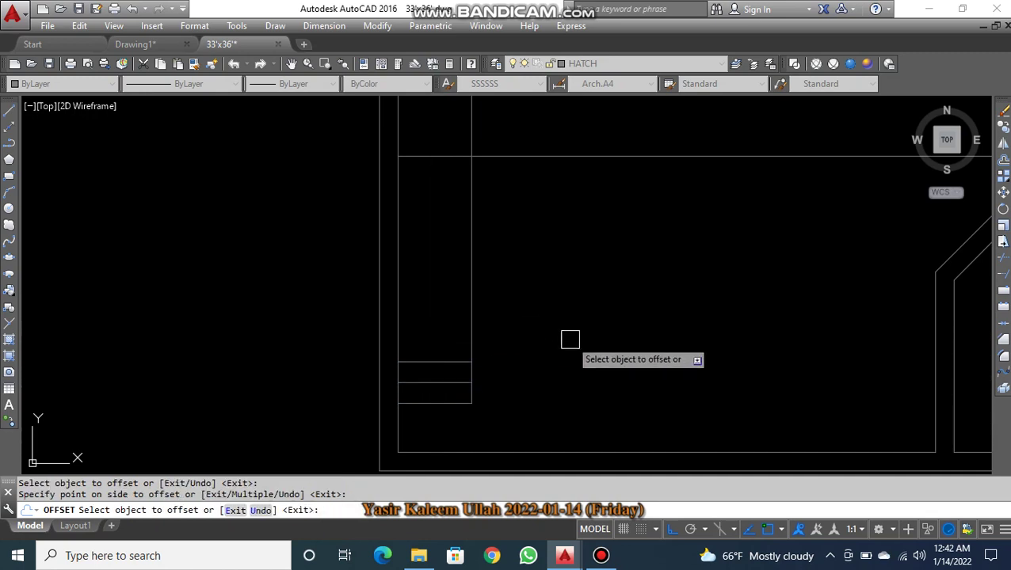
key("Escape")
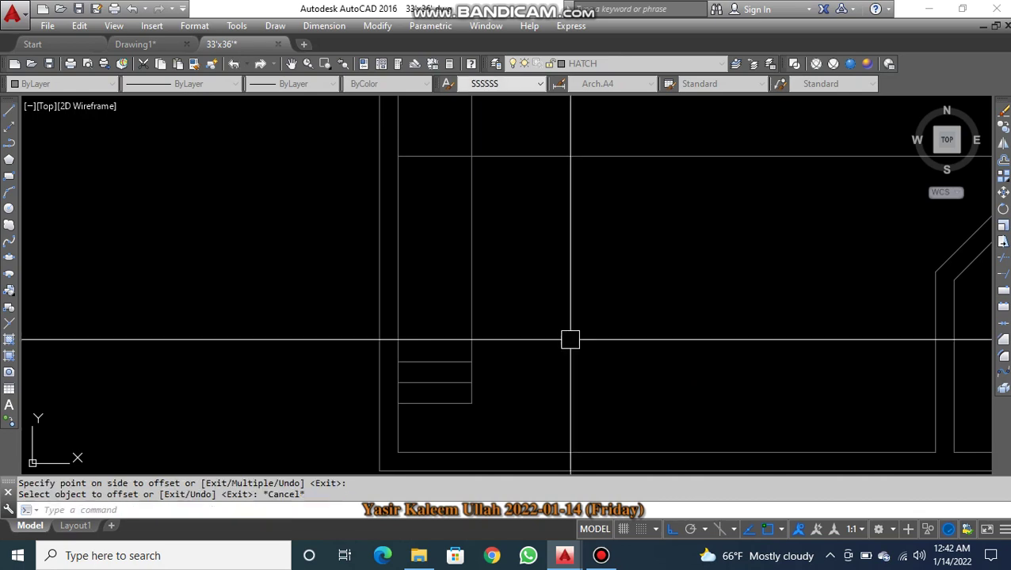
- Offset the uppermost tread line upward repeatedly at 10" spacing until the lower flight reaches the landing edge
type("o")
key("Return")
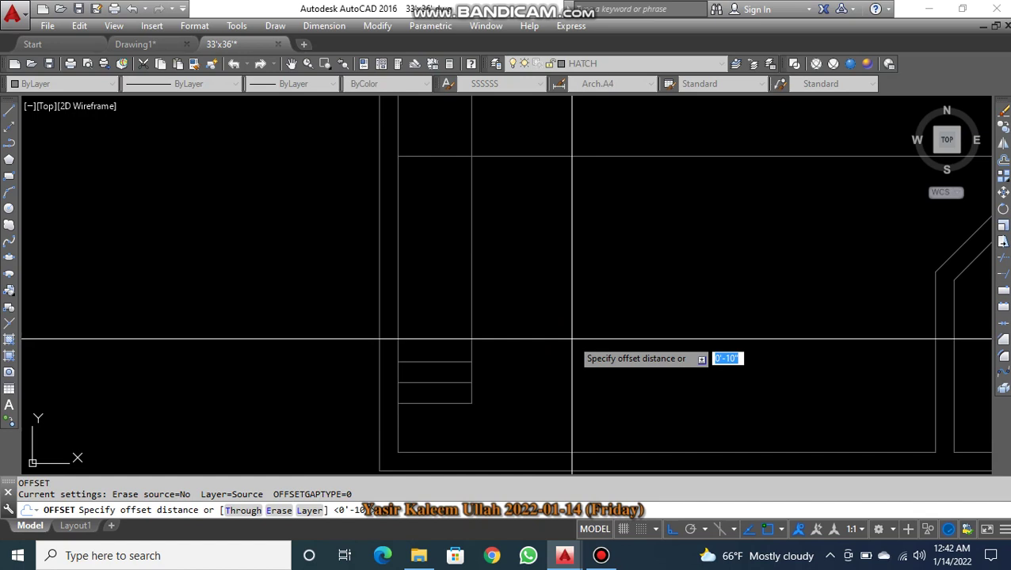
key("Return")
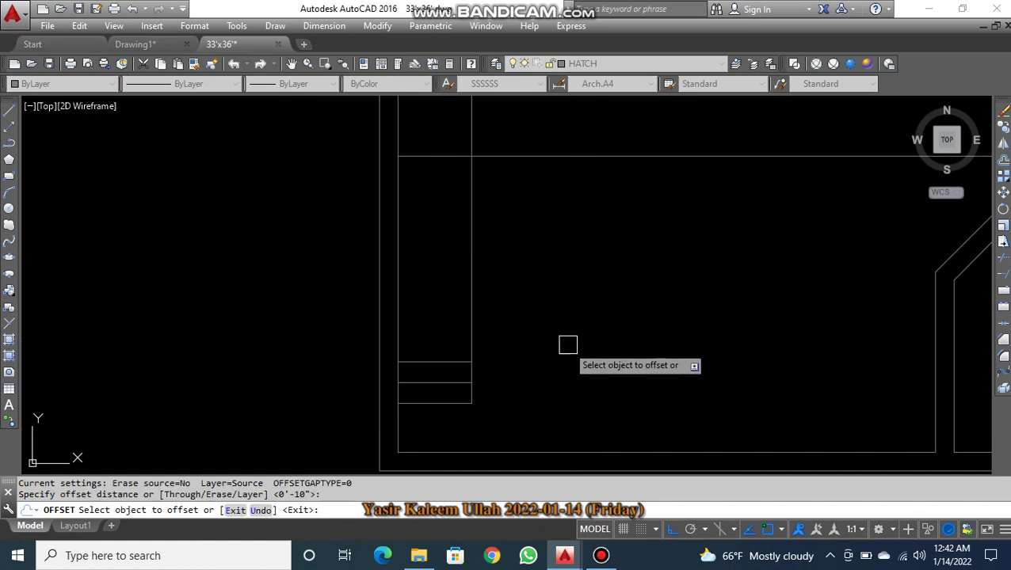
left_click(440, 361)
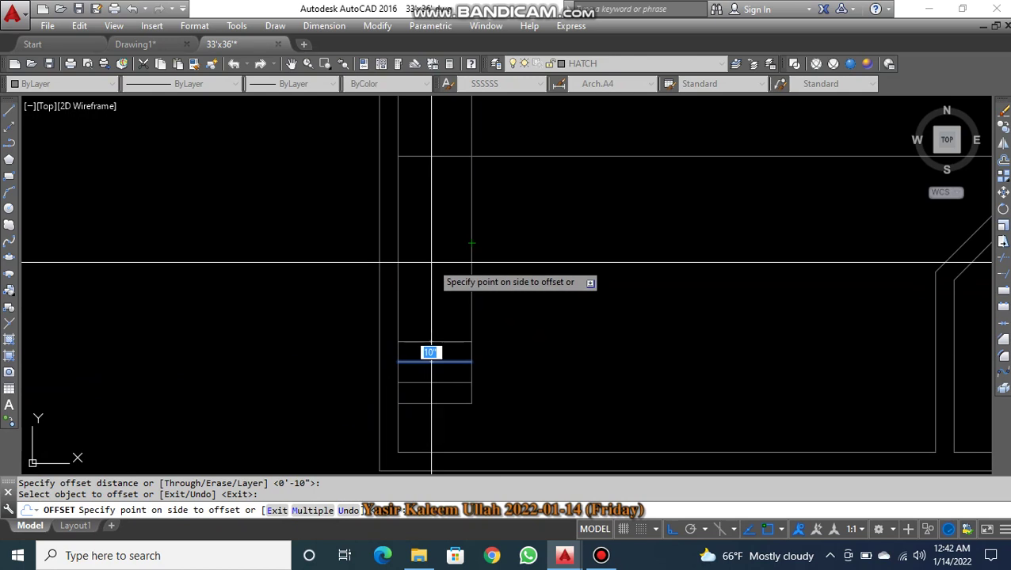
key("Return")
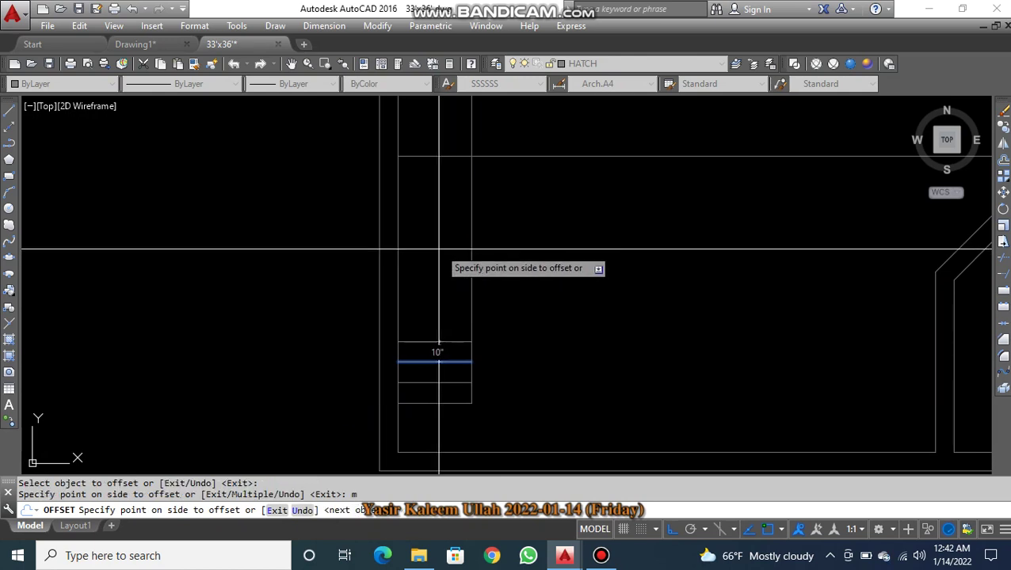
left_click(435, 252)
left_click(435, 237)
left_click(435, 231)
left_click(435, 225)
left_click(436, 219)
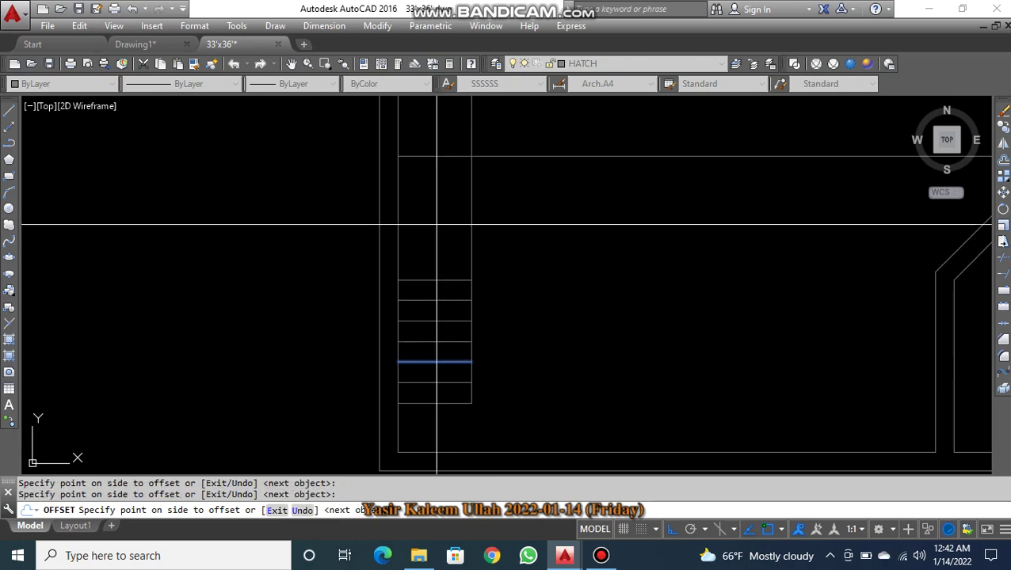
middle_click_drag(435, 208, 439, 203)
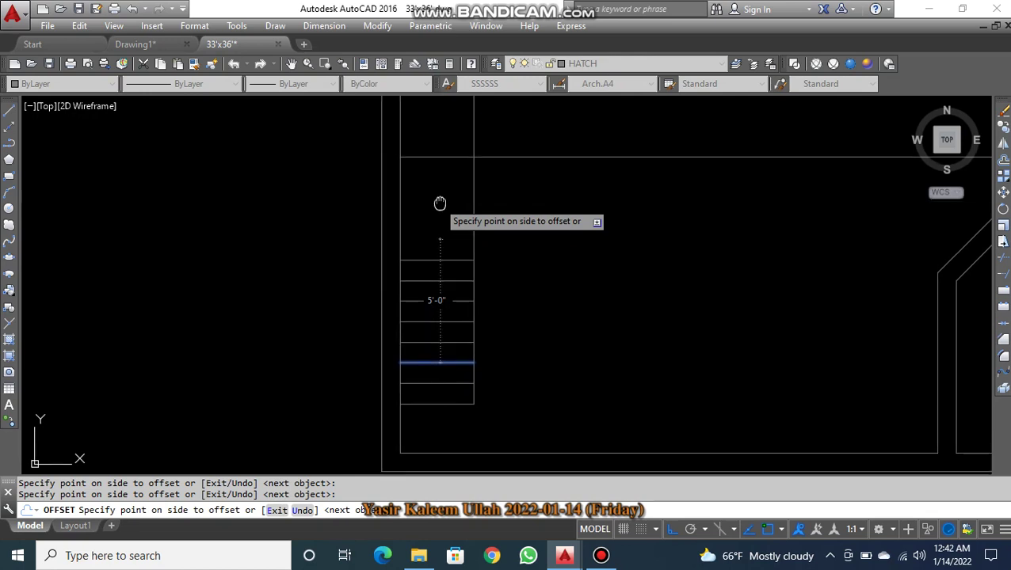
mouse_move(440, 203)
middle_mouse_down()
mouse_move(447, 230)
mouse_move(403, 301)
mouse_move(407, 313)
middle_mouse_up()
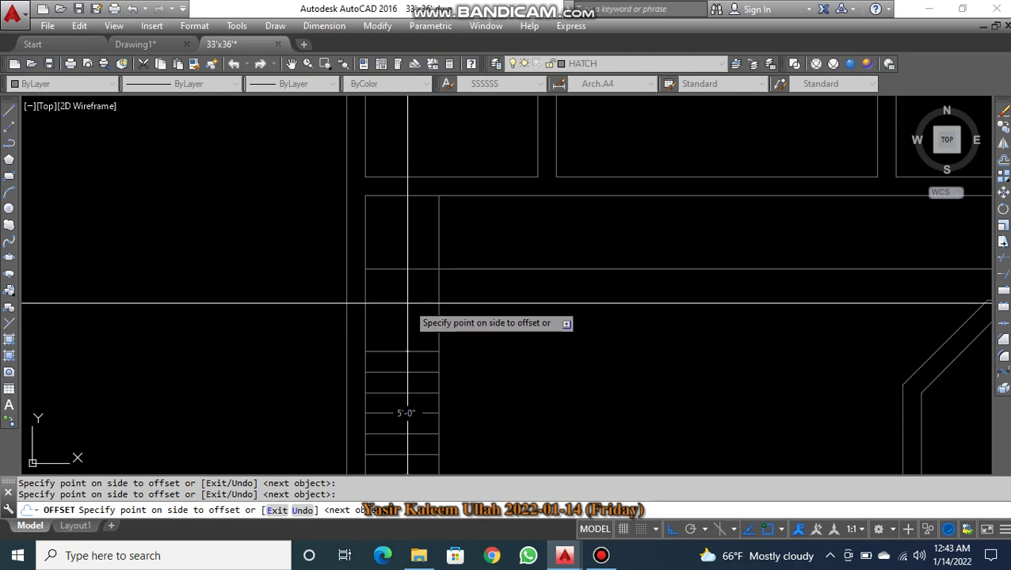
mouse_move(396, 294)
middle_mouse_down()
mouse_move(345, 307)
mouse_move(377, 287)
mouse_move(382, 245)
mouse_move(368, 216)
mouse_move(401, 253)
mouse_move(340, 251)
mouse_move(342, 271)
mouse_move(321, 268)
mouse_move(369, 245)
mouse_move(344, 296)
middle_mouse_up()
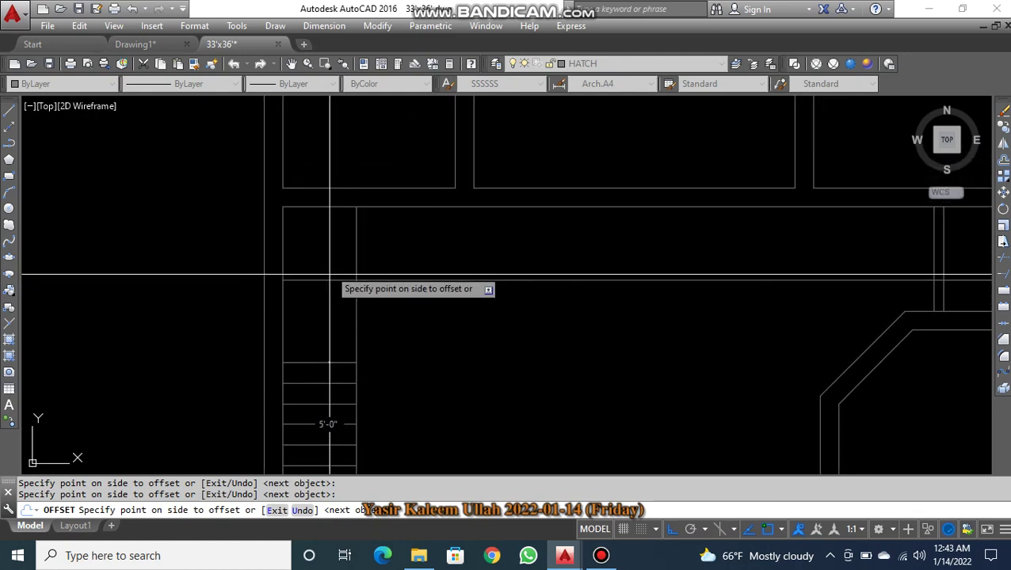
left_click(331, 249)
left_click(331, 239)
left_click(332, 235)
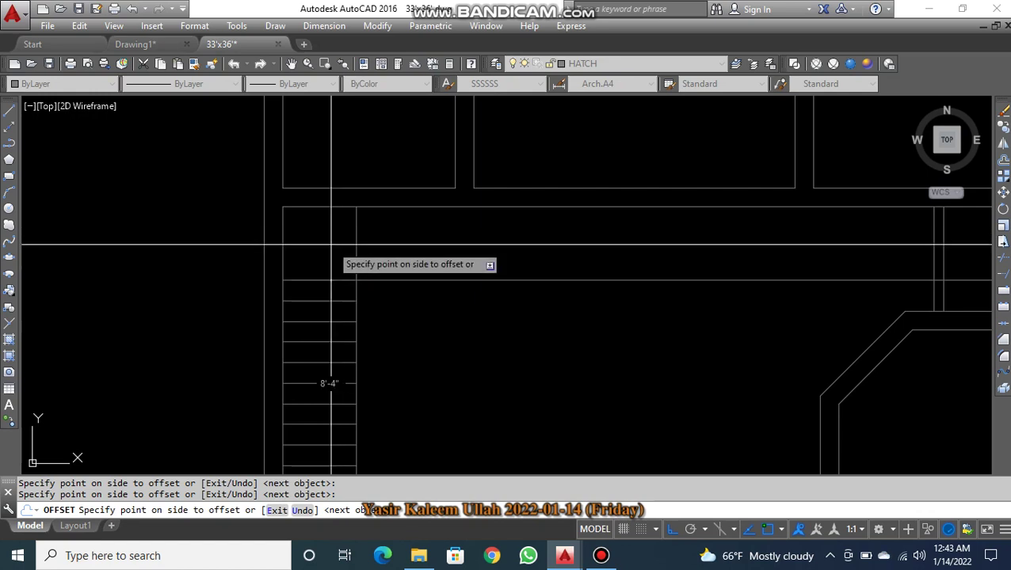
key("Escape")
- Inspect the lines where the lower flight meets the landing, and compare them with the dashed upper flight in the reference plan
left_click(331, 279)
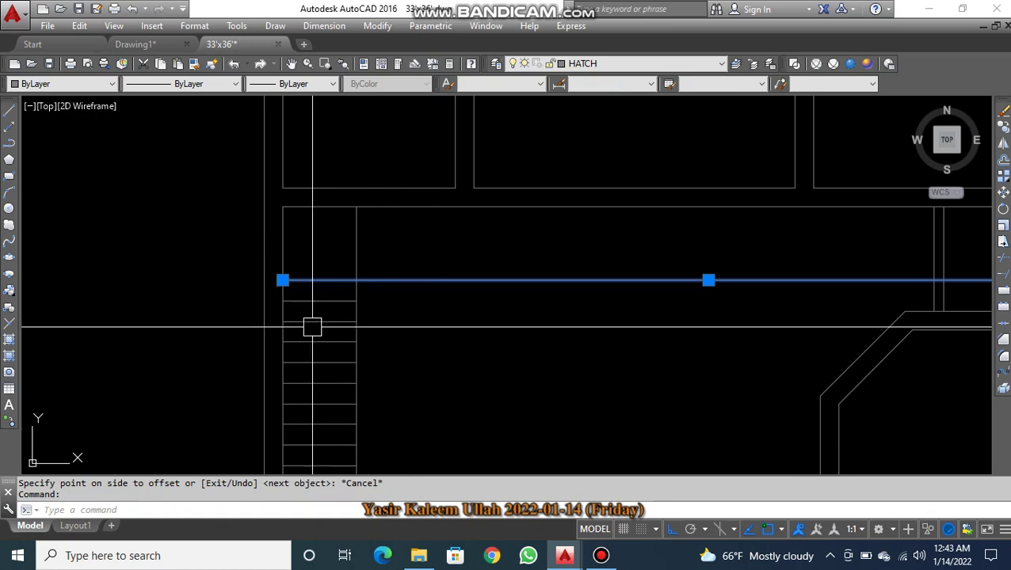
key("Escape")
scroll(289, 298, "up", 3)
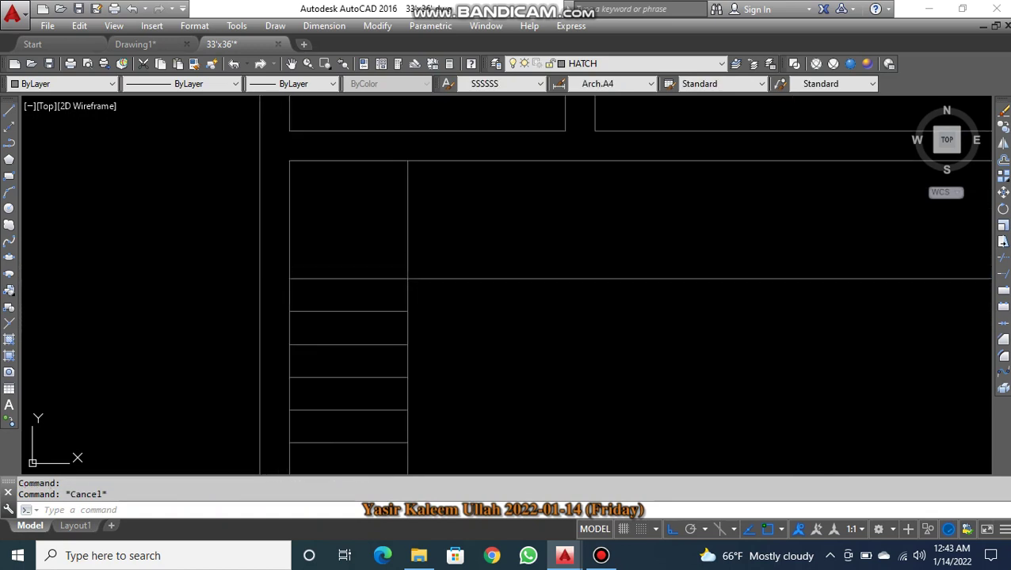
left_click(276, 266)
left_click(414, 279)
key("Escape")
mouse_move(476, 326)
middle_mouse_down()
mouse_move(401, 291)
mouse_move(474, 266)
middle_mouse_up()
key("Escape")
scroll(449, 307, "down", 2)
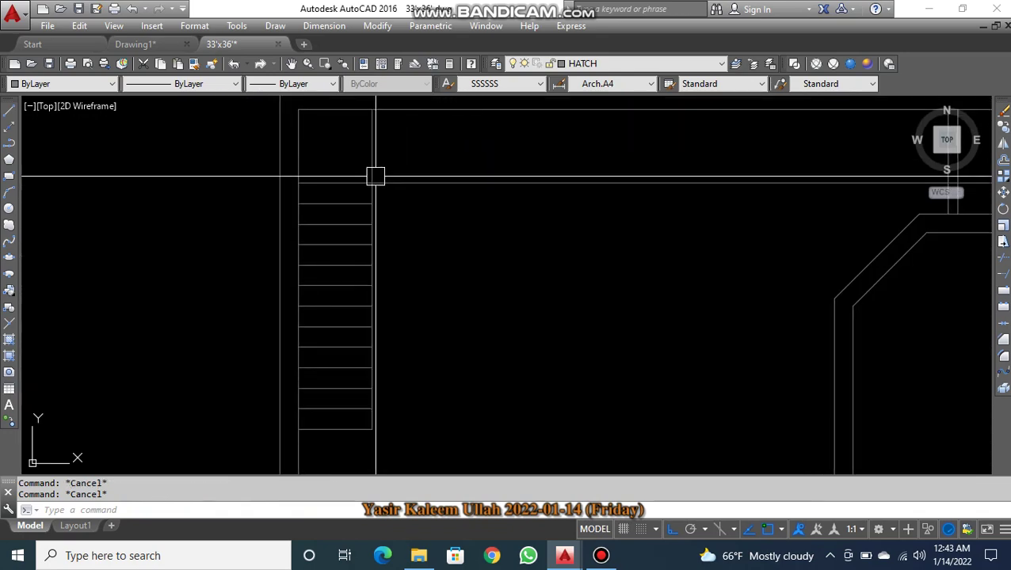
scroll(511, 170, "down", 3)
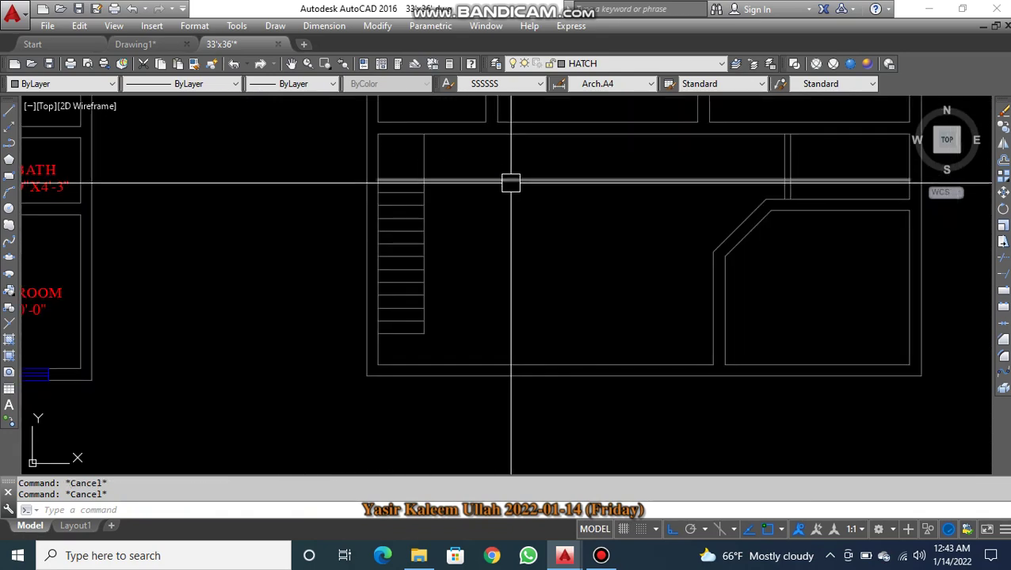
middle_click_drag(228, 316, 675, 363)
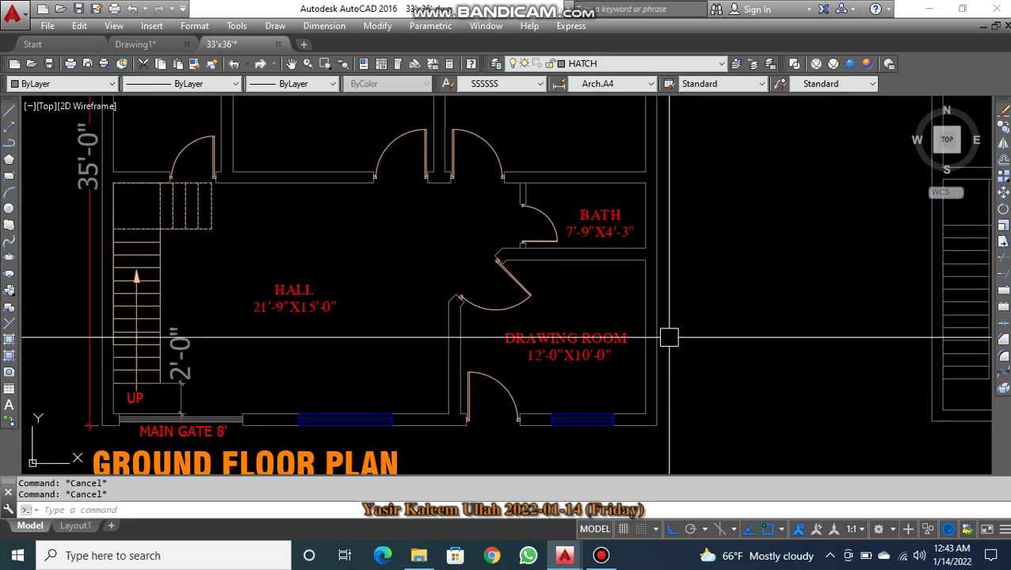
scroll(163, 205, "up", 4)
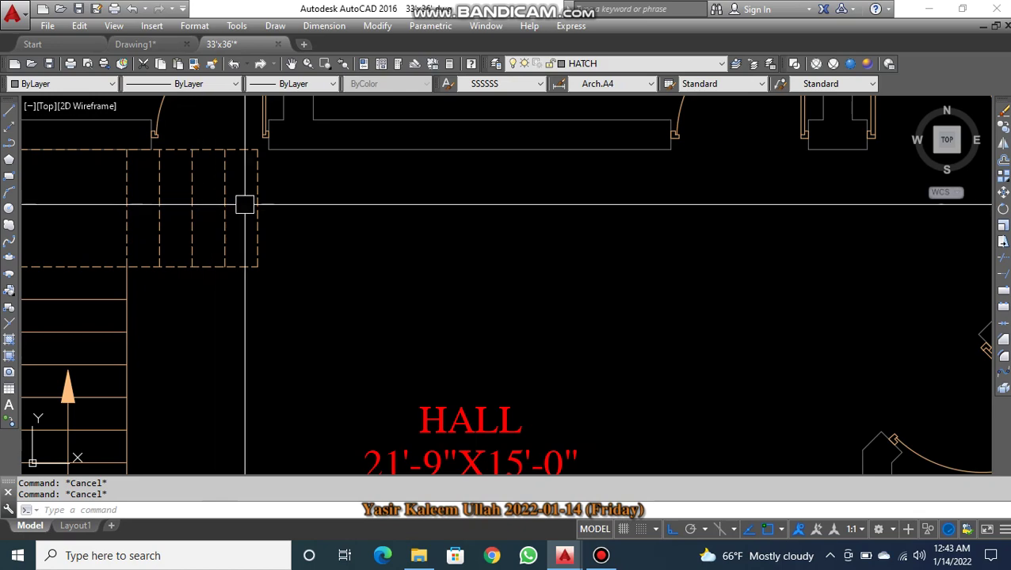
scroll(245, 205, "down", 4)
scroll(181, 282, "up", 3)
scroll(565, 271, "up", 2)
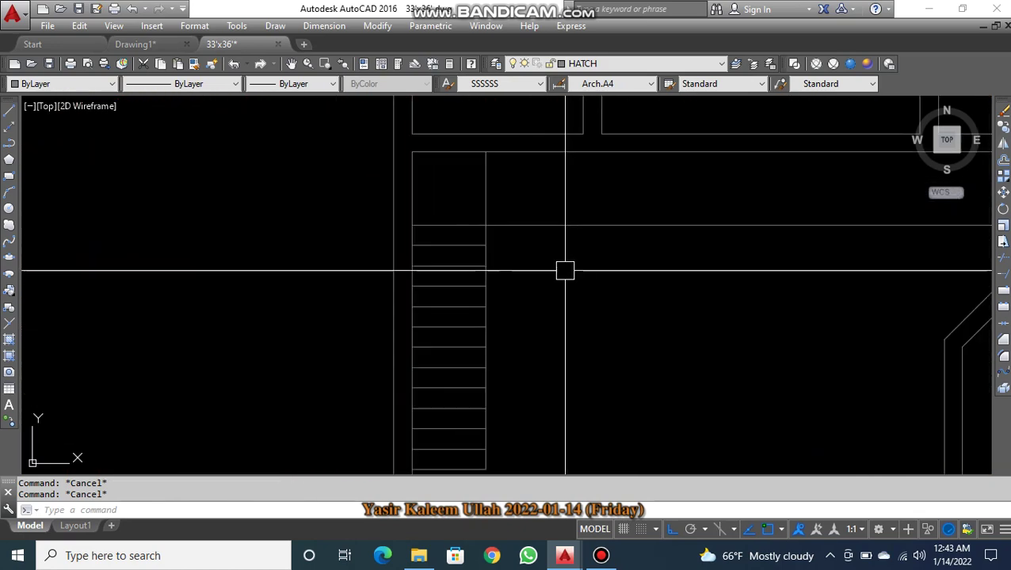
- Offset the stair's inner side line 10" into the hall four times to create the upper flight's tread lines
type("o")
key("Return")
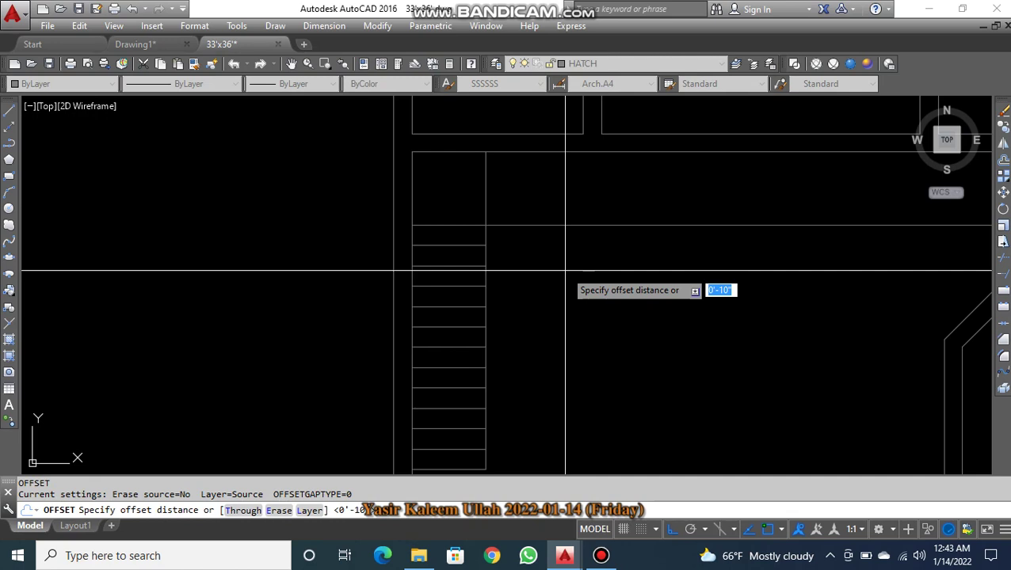
key("Return")
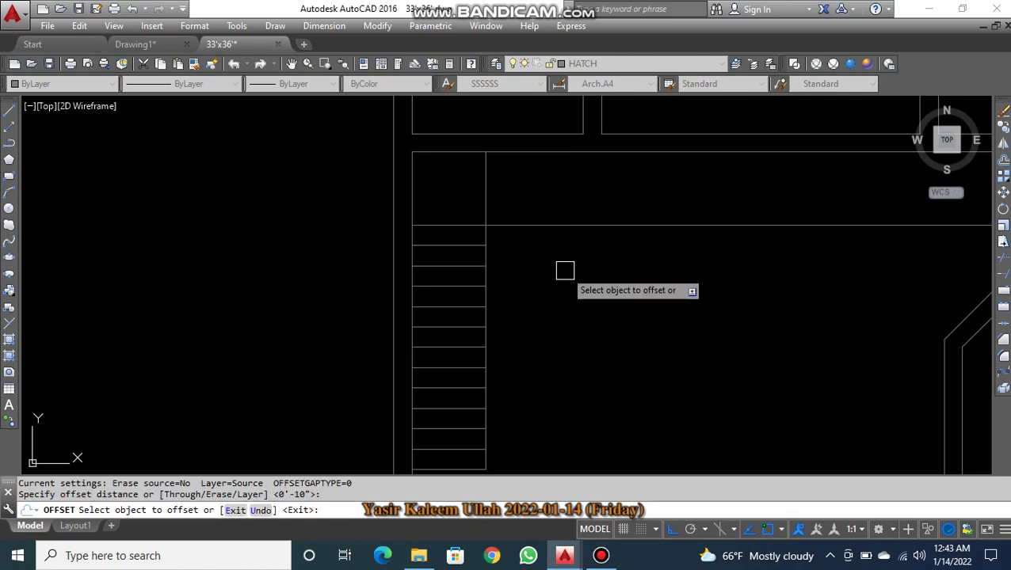
left_click(531, 197)
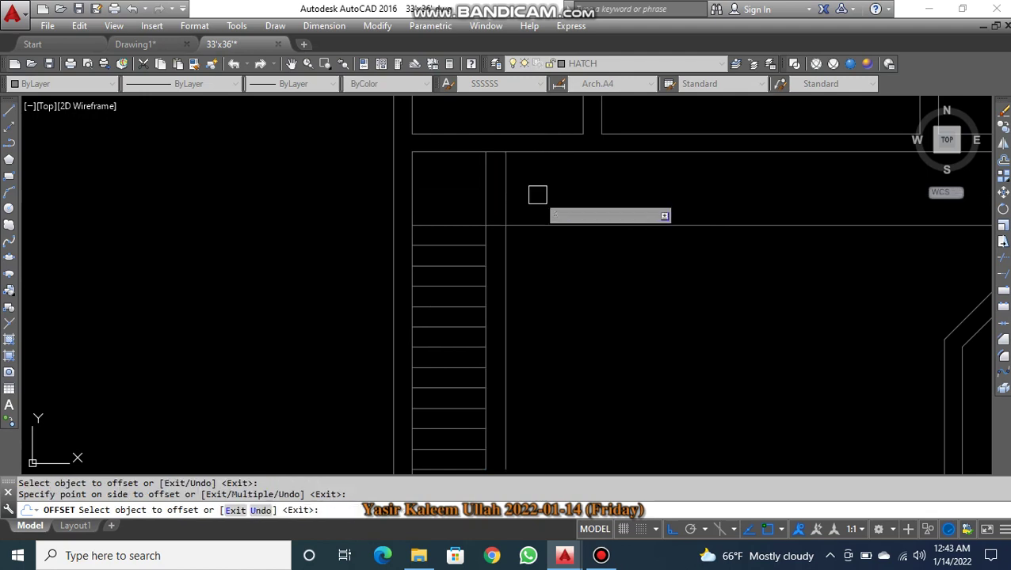
left_click(506, 194)
left_click(531, 193)
left_click(530, 193)
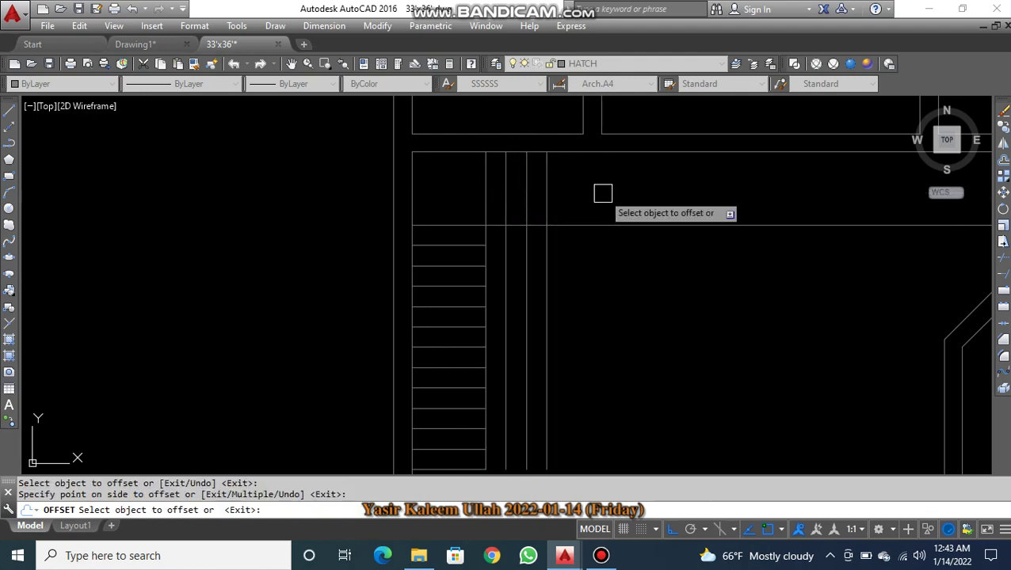
left_click(602, 194)
key("Escape")
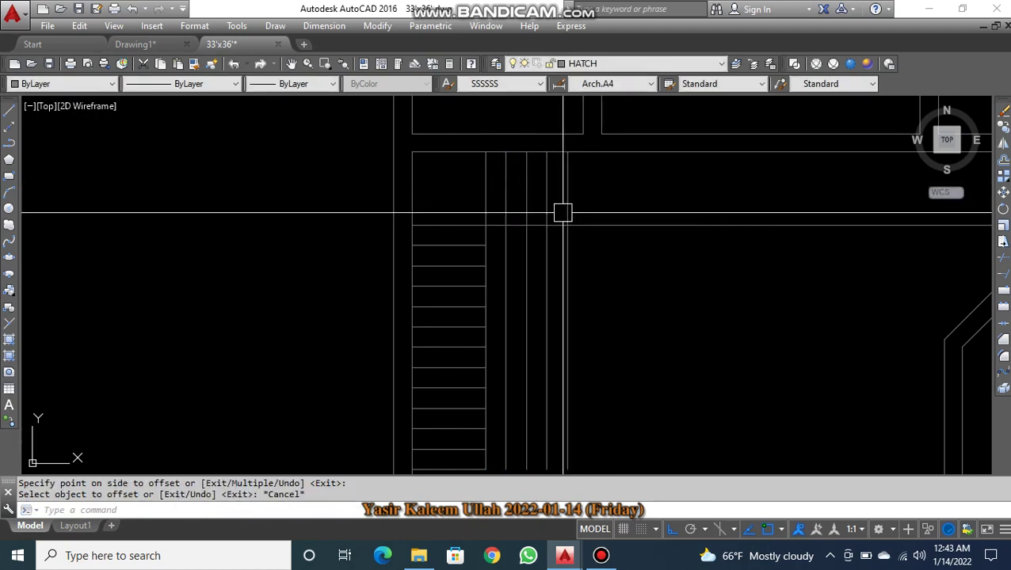
- Trim the four upper-flight tread lines below the landing edge line
middle_click_drag(623, 294, 622, 298)
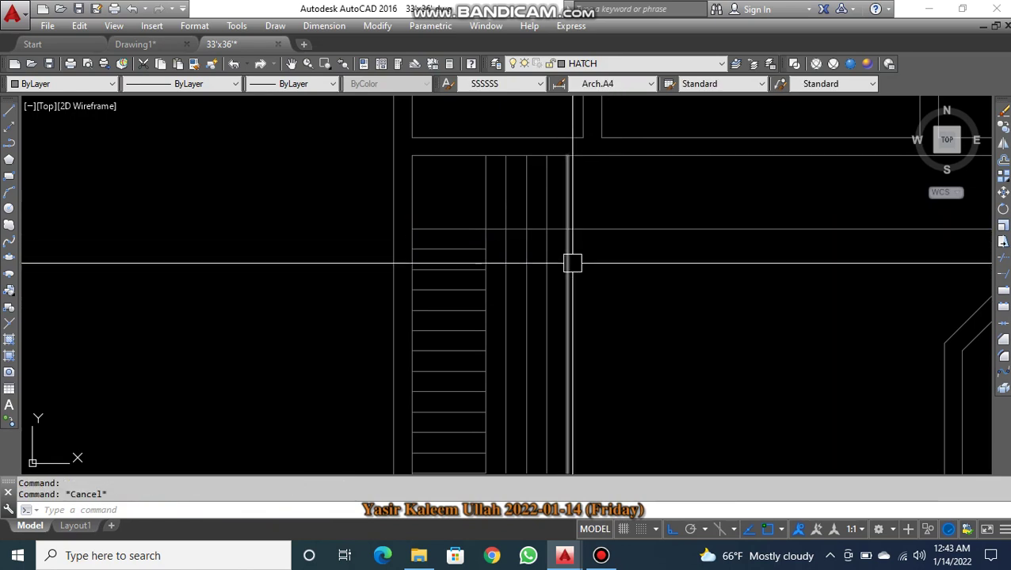
left_click(594, 259)
left_click(501, 282)
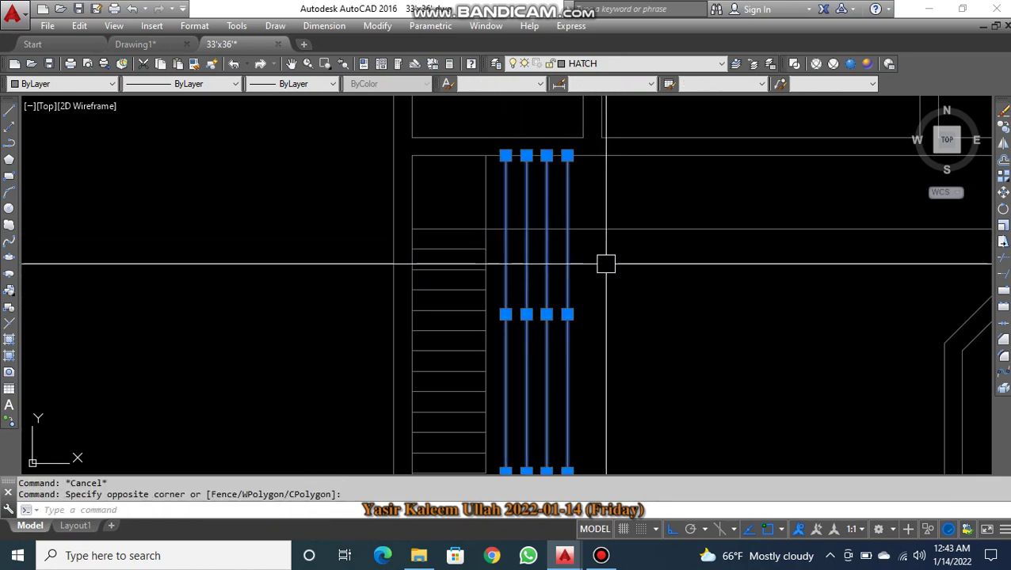
key("Escape")
type("TR")
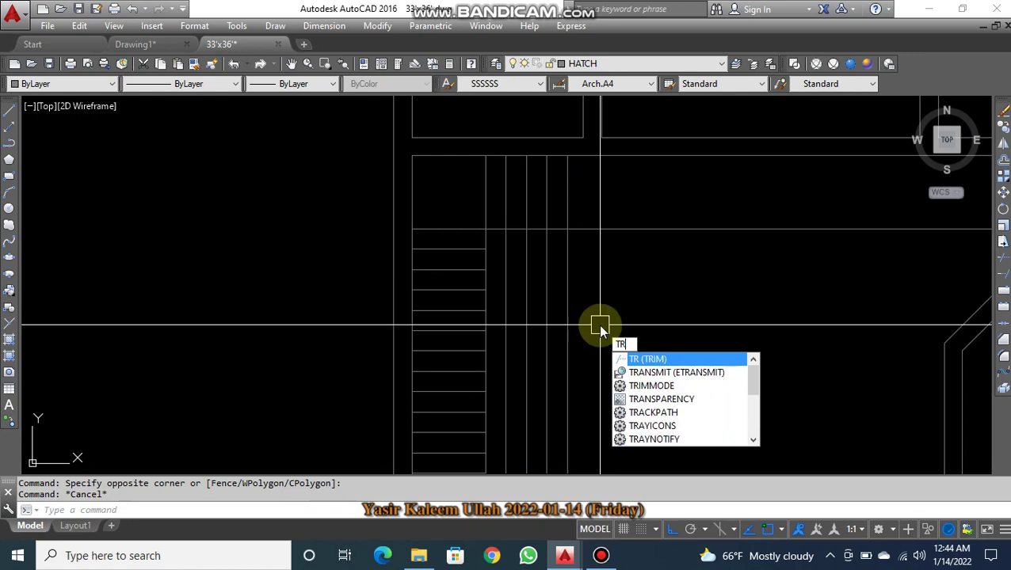
key("Return")
left_click(615, 229)
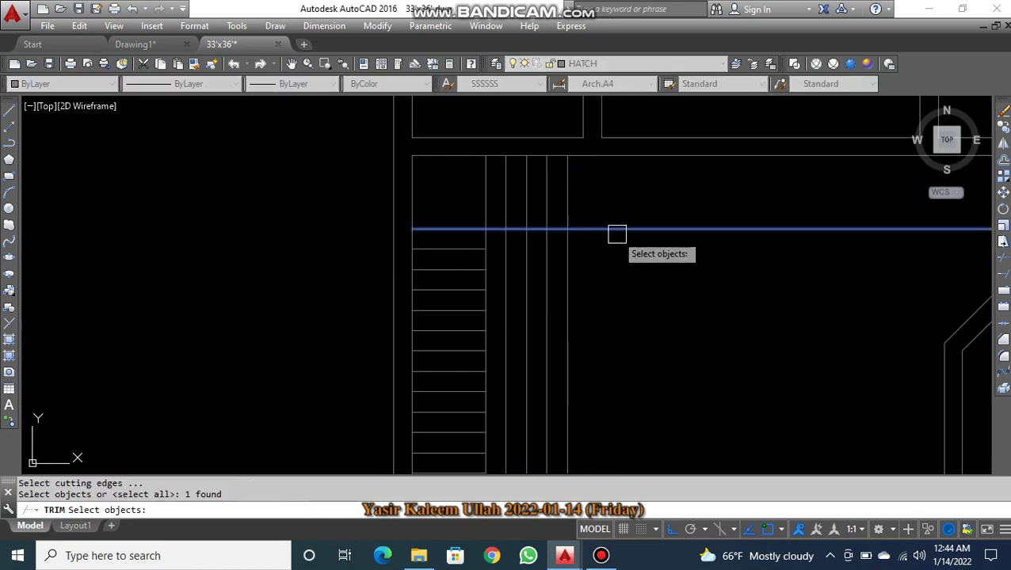
key("Return")
left_click(567, 262)
left_click(548, 262)
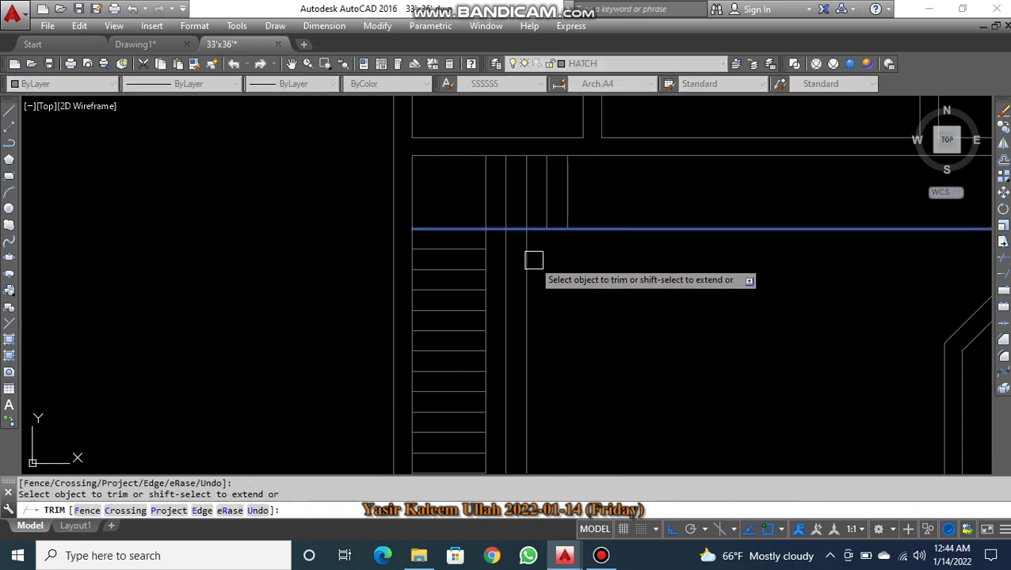
left_click(527, 259)
left_click(512, 259)
key("Escape")
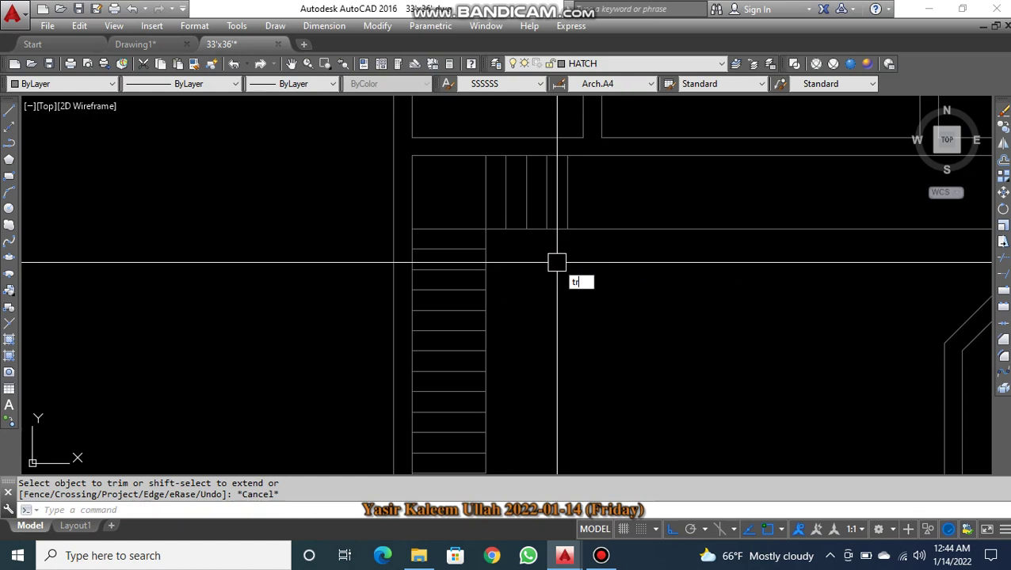
- Trim the landing edge line beyond the last tread of the upper flight
key("Return")
key("Return")
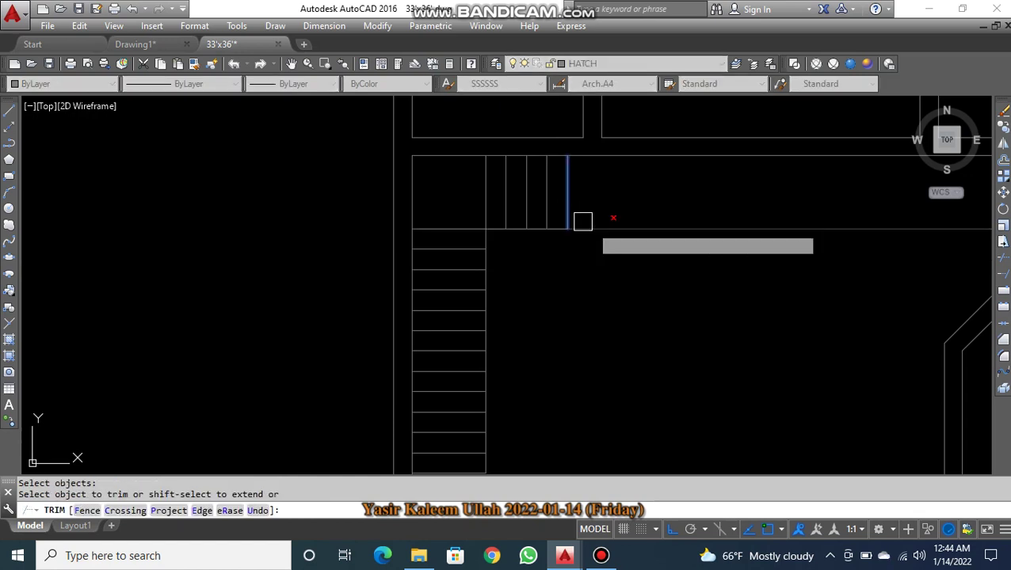
left_click(600, 229)
key("Escape")
- Compare the redrawn plan and its staircase with the complete reference ground floor plan
scroll(633, 288, "down", 2)
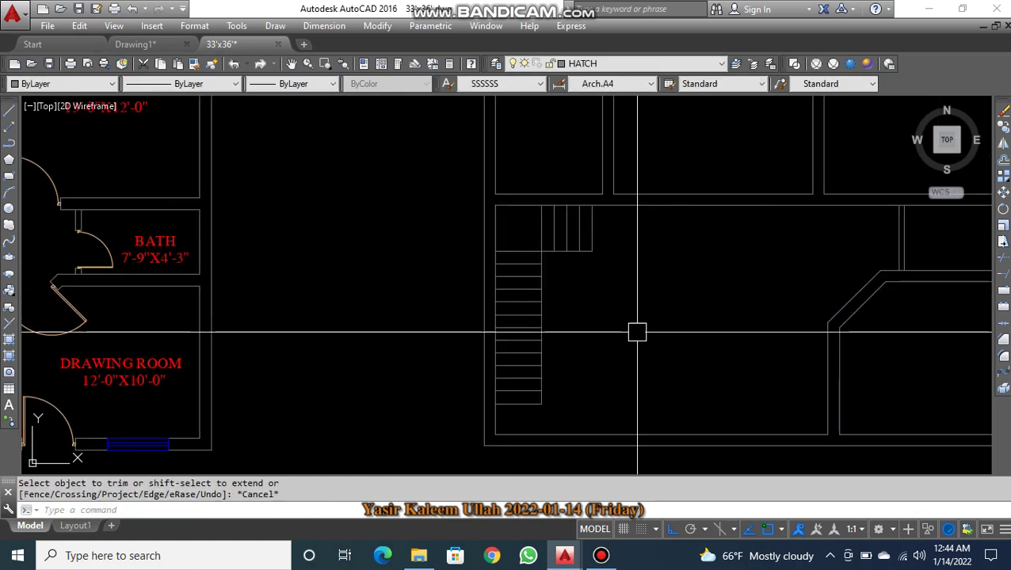
mouse_move(637, 333)
middle_mouse_down()
mouse_move(674, 293)
mouse_move(661, 347)
mouse_move(643, 343)
middle_mouse_up()
scroll(706, 343, "down", 5)
middle_click_drag(705, 343, 583, 361)
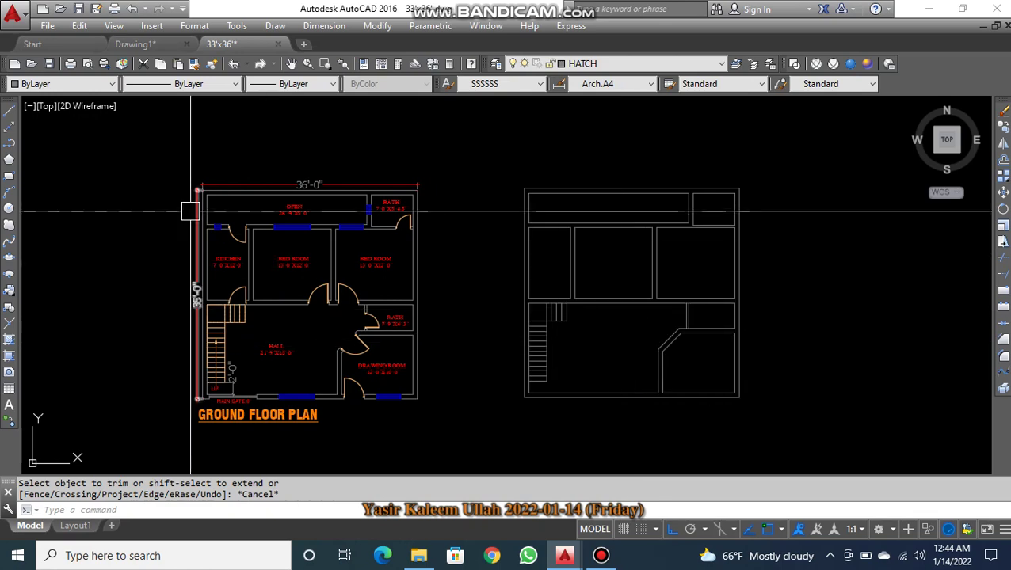
scroll(194, 207, "up", 3)
mouse_move(516, 380)
middle_mouse_down()
mouse_move(541, 335)
mouse_move(498, 309)
middle_mouse_up()
key("Escape")
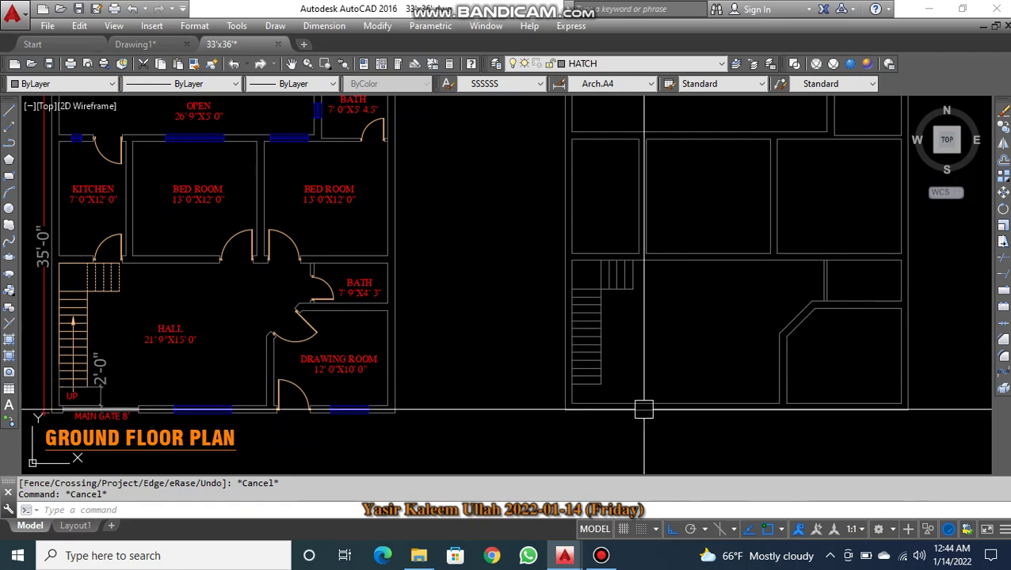
type("PL")
key("Return")
scroll(93, 356, "up", 2)
key("Escape")
- Examine the direction arrow and dashed upper flight of the reference staircase against the redrawn stairs
scroll(100, 373, "up", 2)
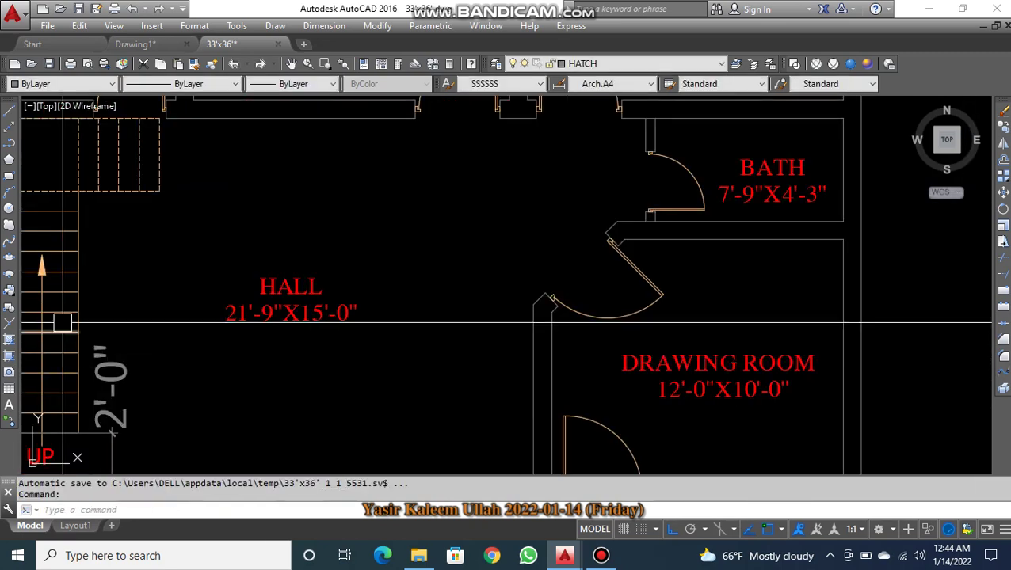
left_click(154, 247)
key("Escape")
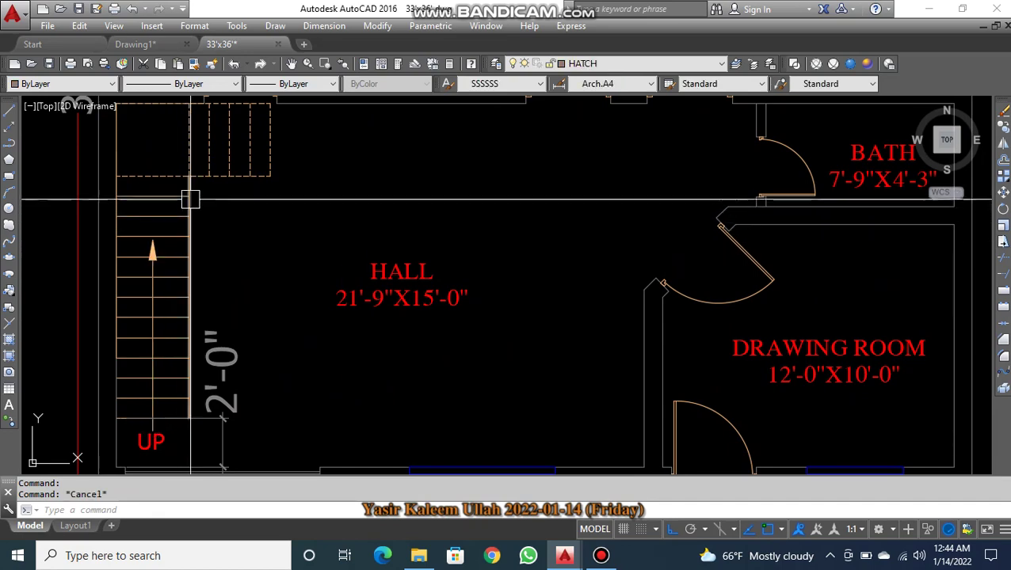
left_click(252, 172)
key("Escape")
scroll(252, 172, "down", 4)
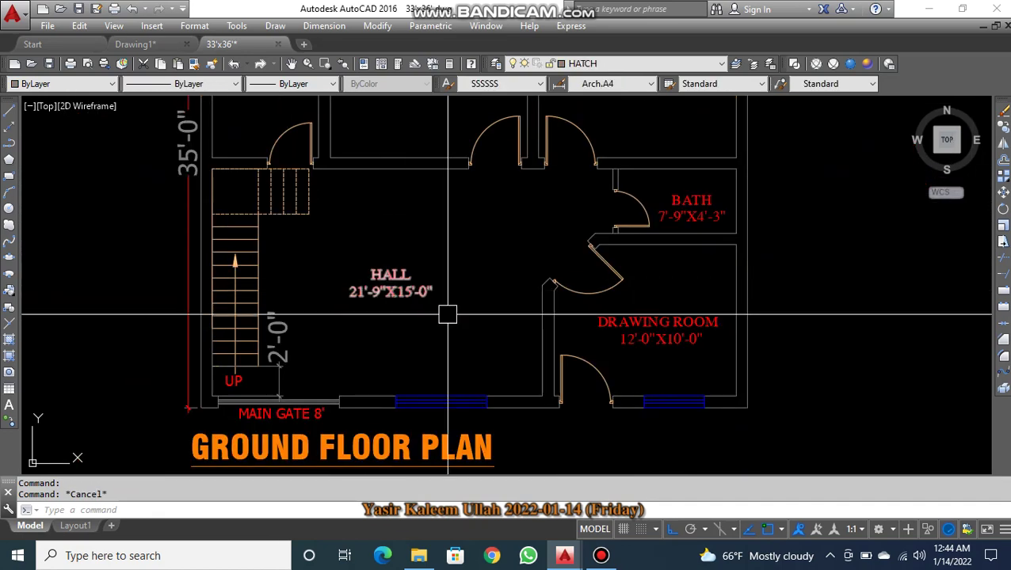
mouse_move(982, 404)
middle_mouse_down()
mouse_move(625, 303)
mouse_move(510, 330)
middle_mouse_up()
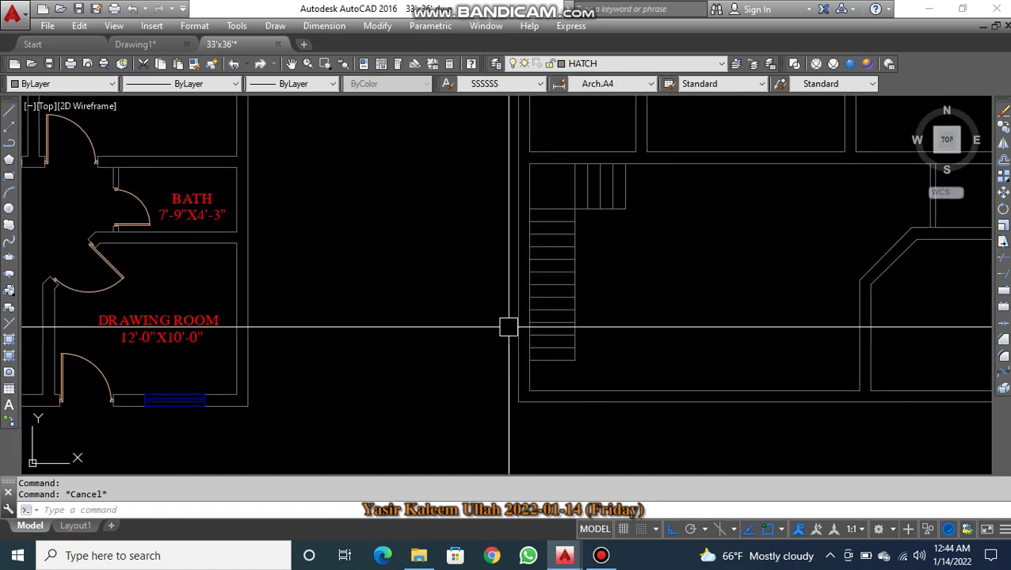
- Draw a polyline arrowhead from the middle of a lower-flight tread line, tapering downward from width 0 to 3" over about 1'
type("pl")
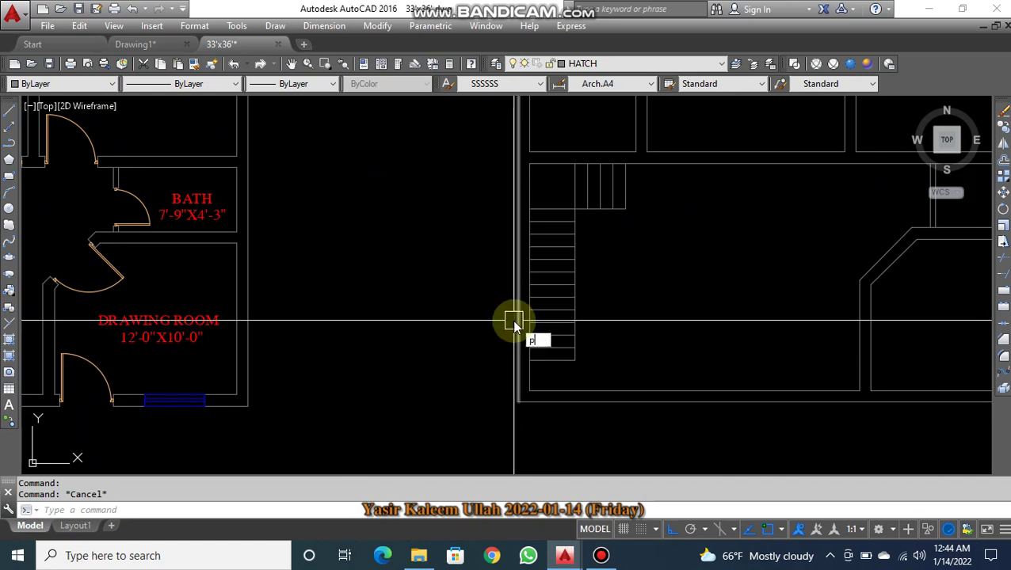
key("BackSpace")
key("BackSpace")
type("pl")
key("Return")
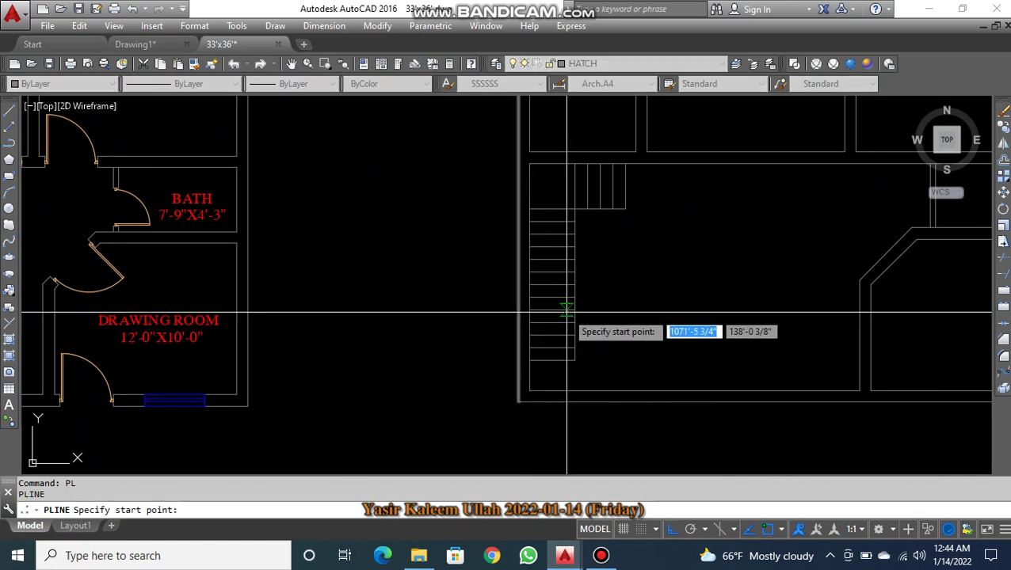
scroll(532, 311, "up", 4)
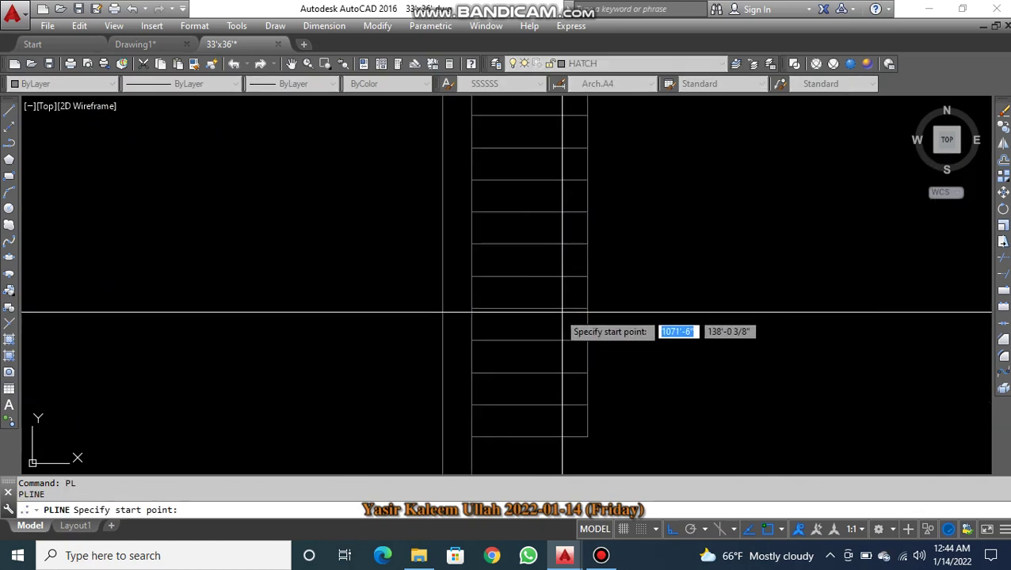
left_click(530, 281)
scroll(530, 291, "up", 2)
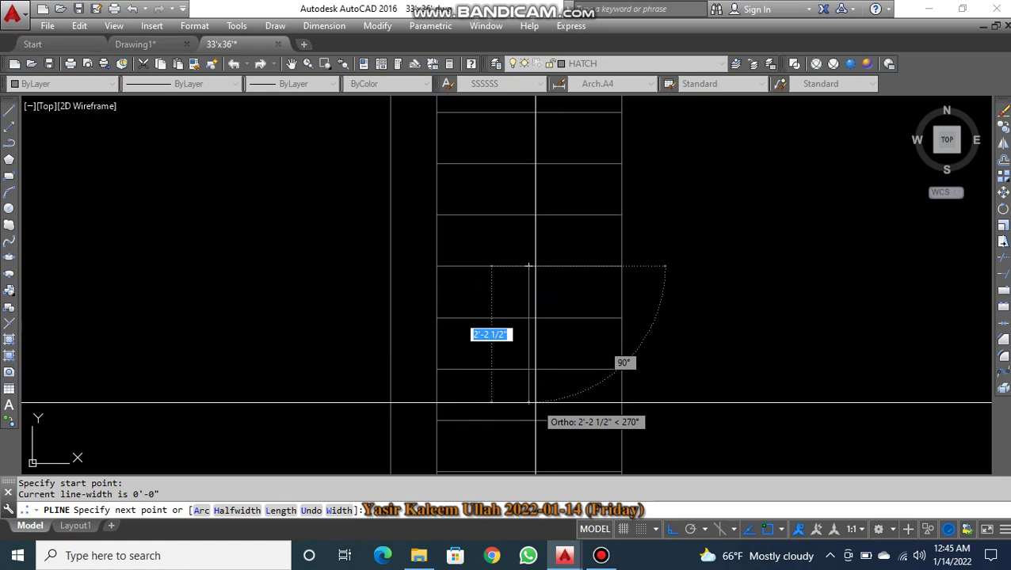
type("w")
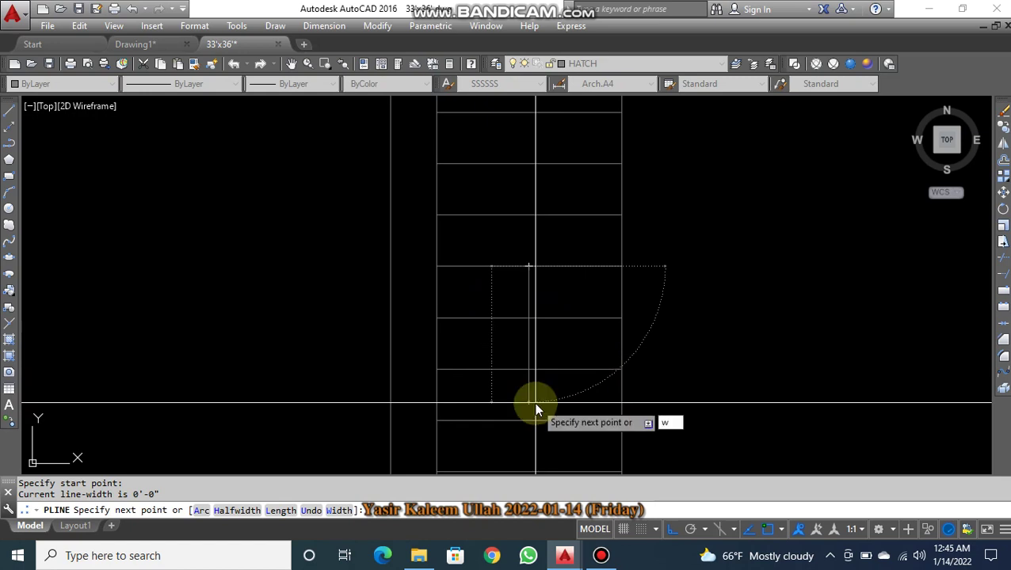
key("Return")
left_click(601, 555)
left_click(941, 464)
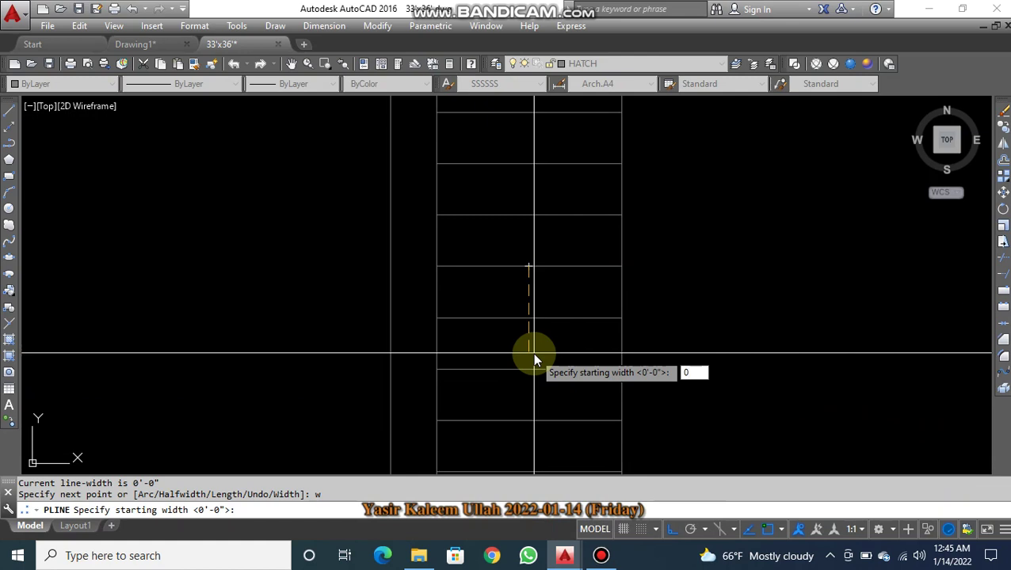
type("0")
key("Return")
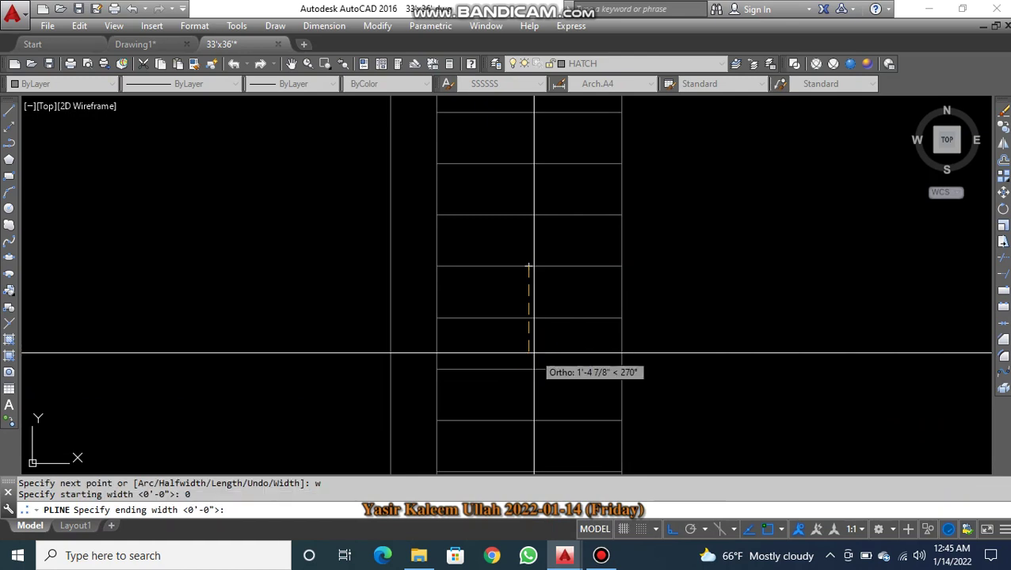
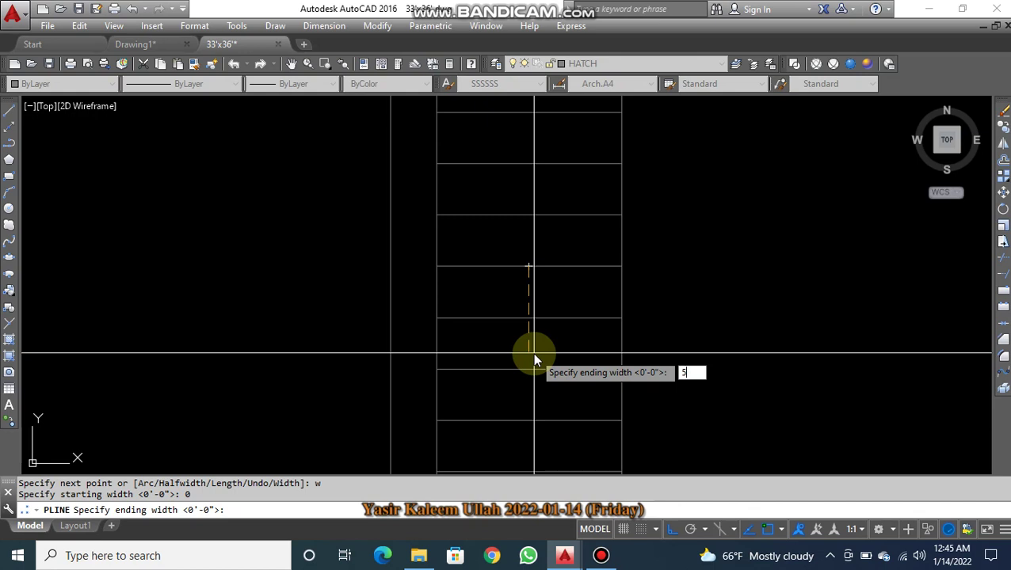
key("BackSpace")
type("3")
key("Return")
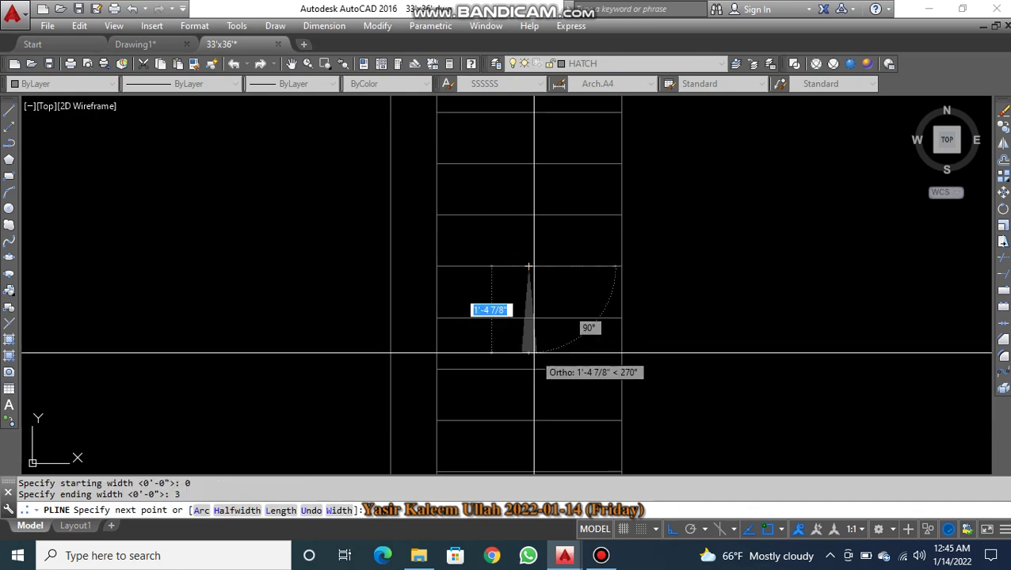
scroll(534, 353, "up", 3)
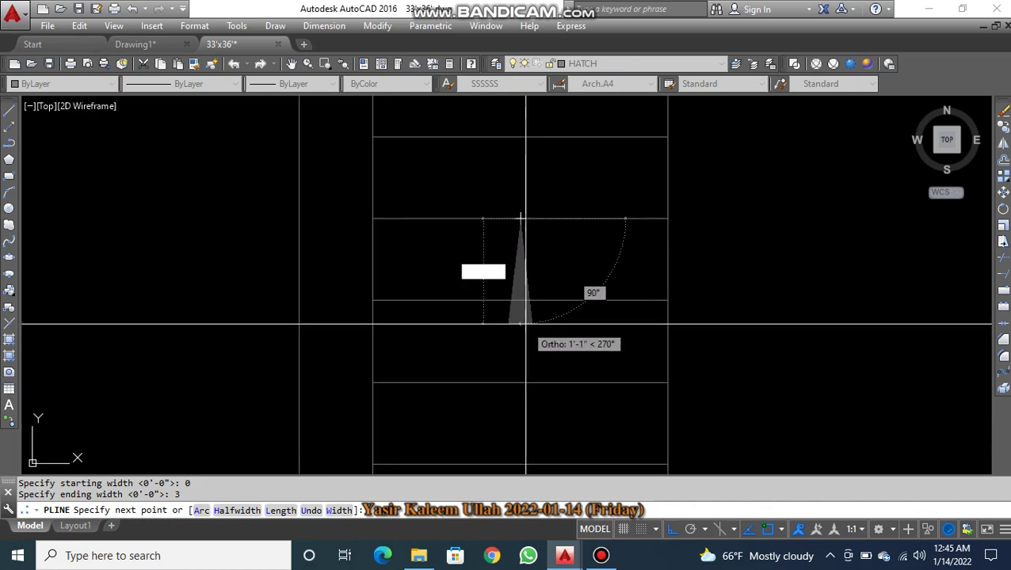
left_click(521, 317)
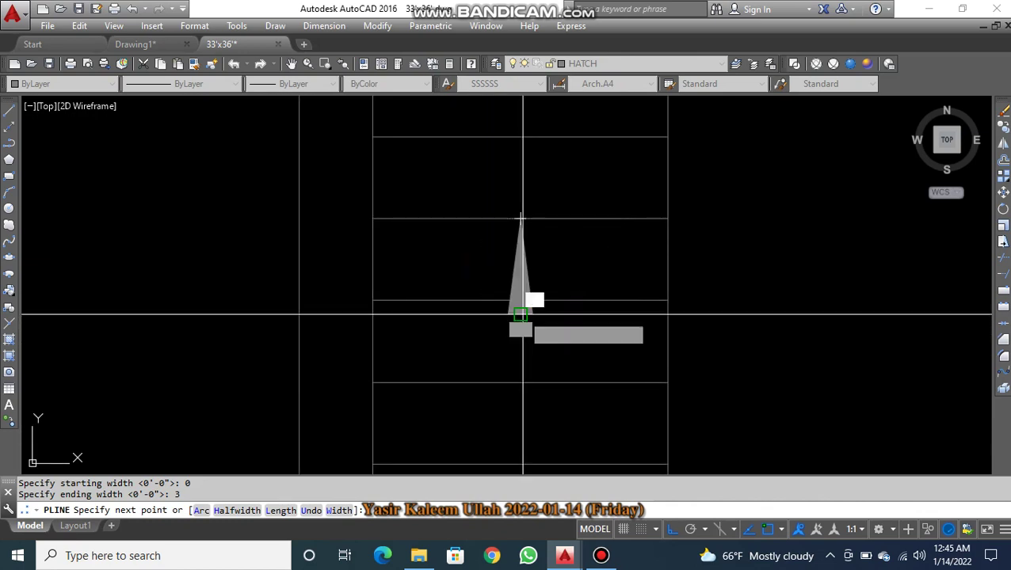
- Continue the arrow polyline with a 1" wide shaft straight down to just past the lowest tread line
middle_click_drag(515, 416, 538, 333)
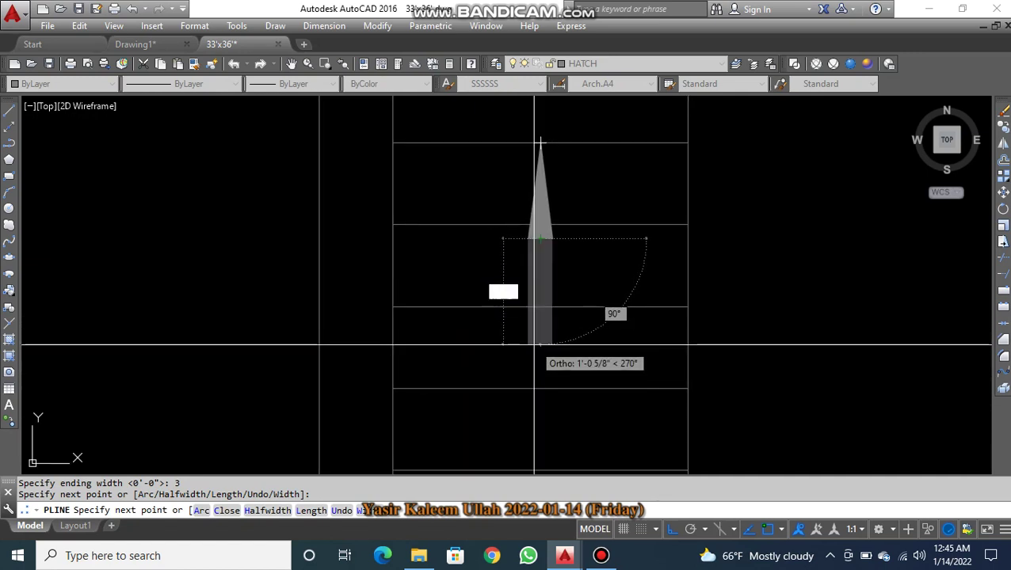
middle_click_drag(541, 397, 538, 368)
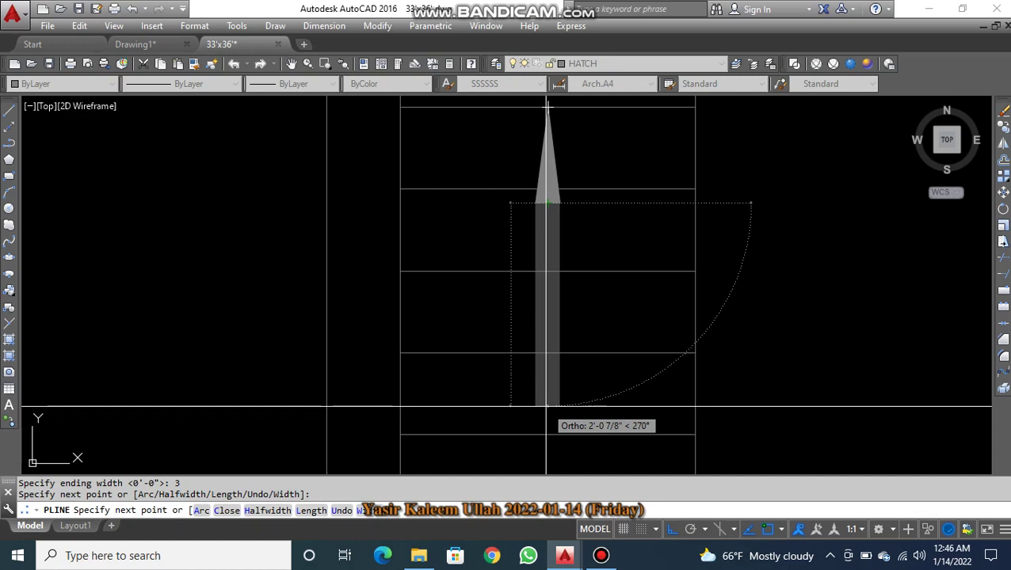
type("w")
key("Return")
type("1")
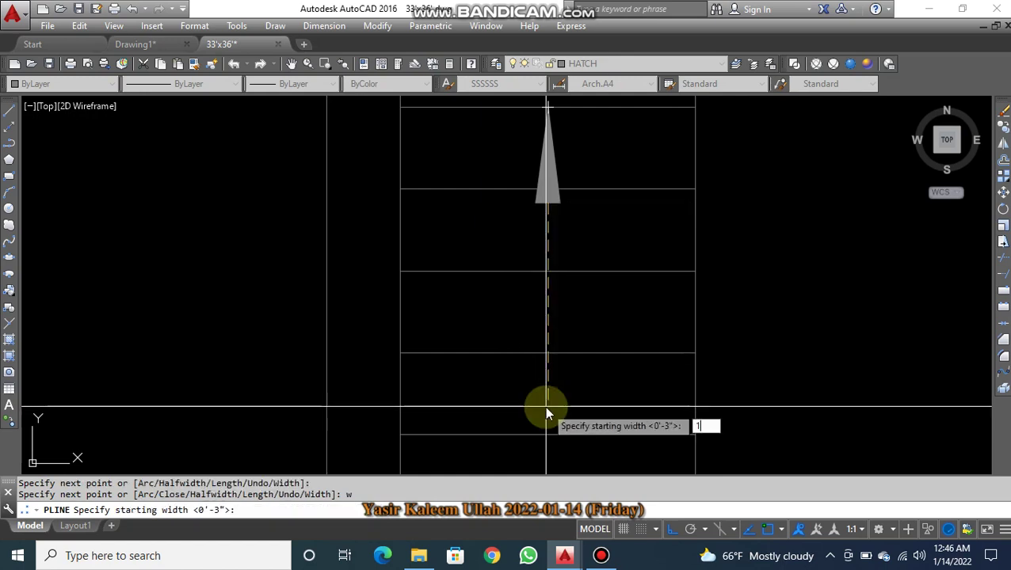
key("Return")
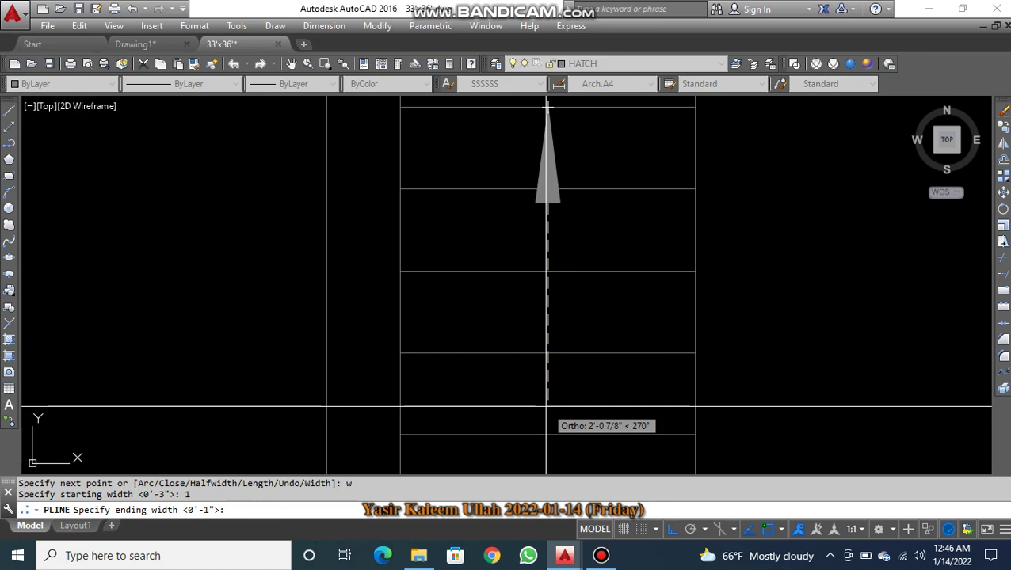
key("Return")
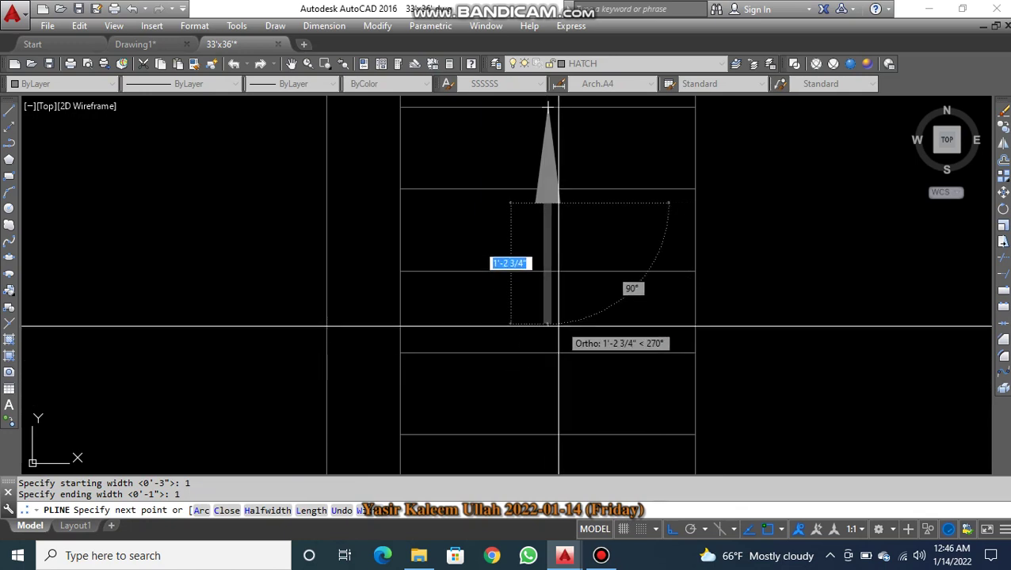
middle_click_drag(557, 409, 590, 320)
scroll(589, 321, "down", 2)
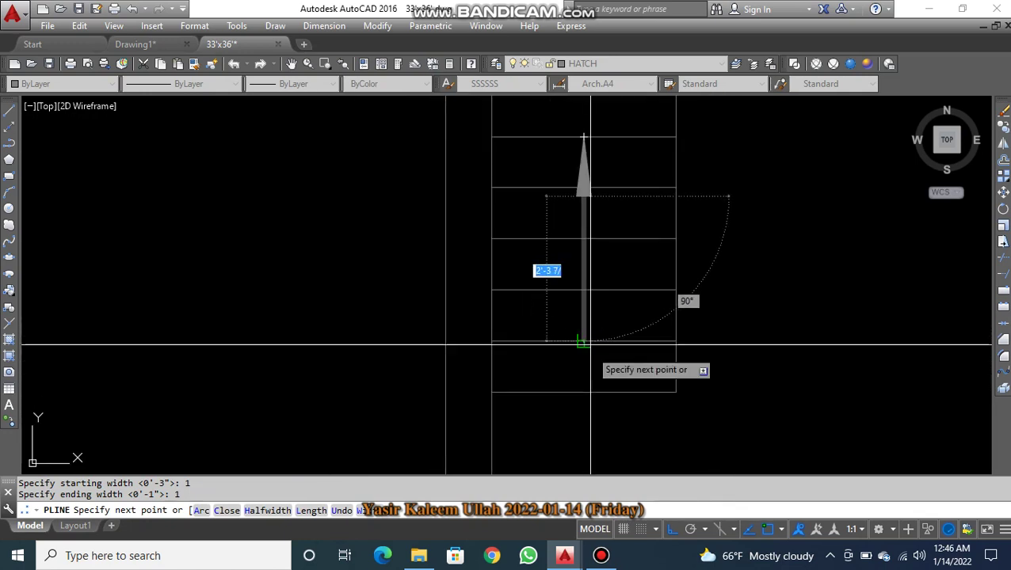
left_click(585, 422)
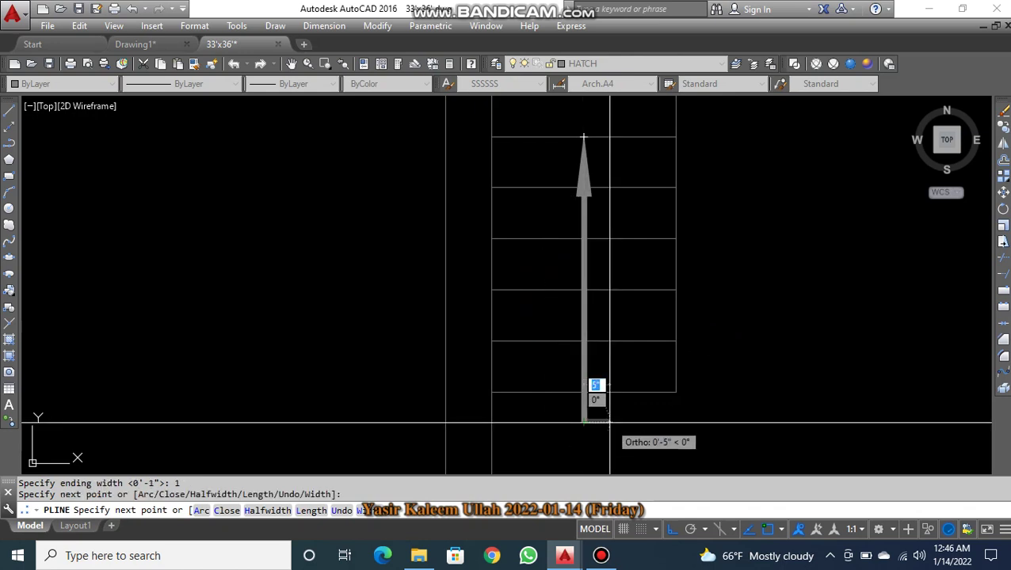
key("Escape")
scroll(665, 433, "down", 2)
middle_click_drag(665, 434, 769, 352)
key("Escape")
key("Escape")
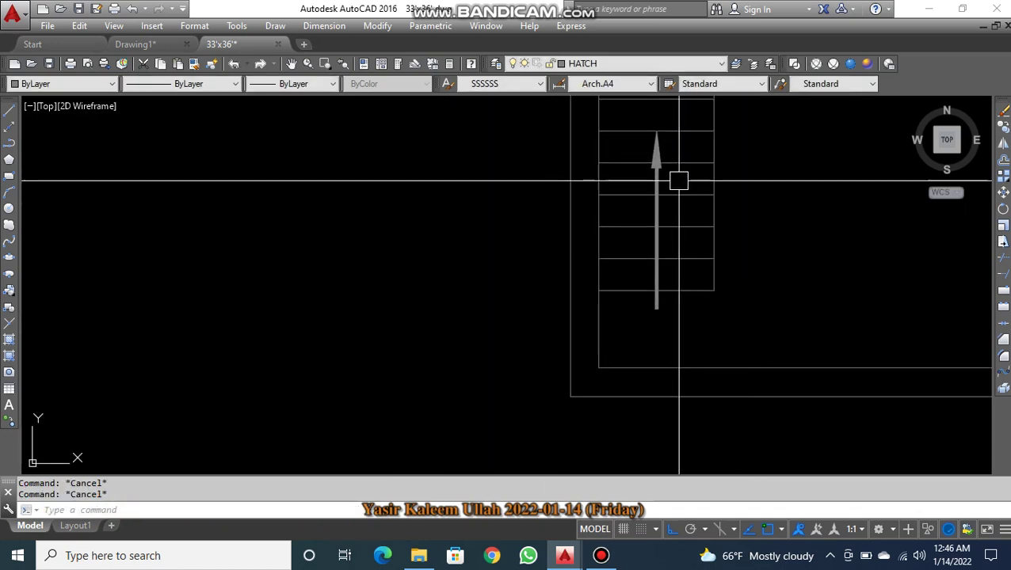
- Compare the new stair direction arrow with the arrow on the reference staircase, inspecting its head and shaft
left_click(659, 304)
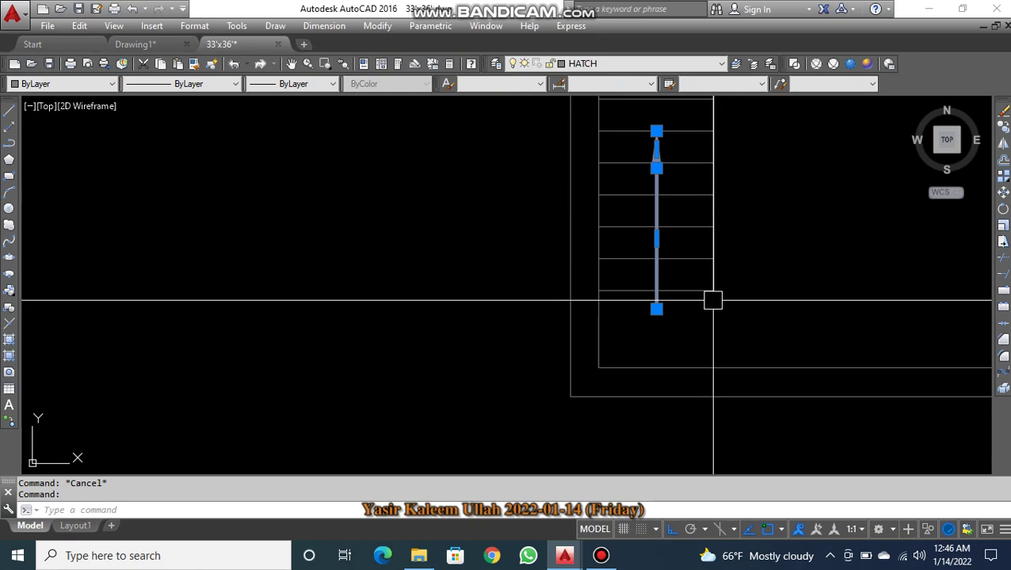
key("Escape")
scroll(712, 300, "down", 2)
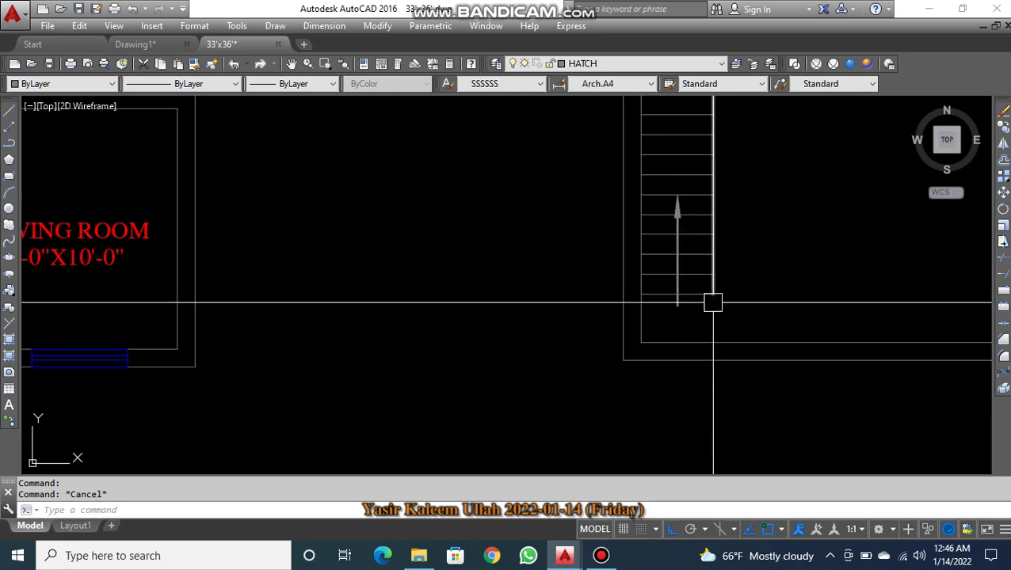
scroll(433, 313, "down", 3)
scroll(451, 293, "up", 4)
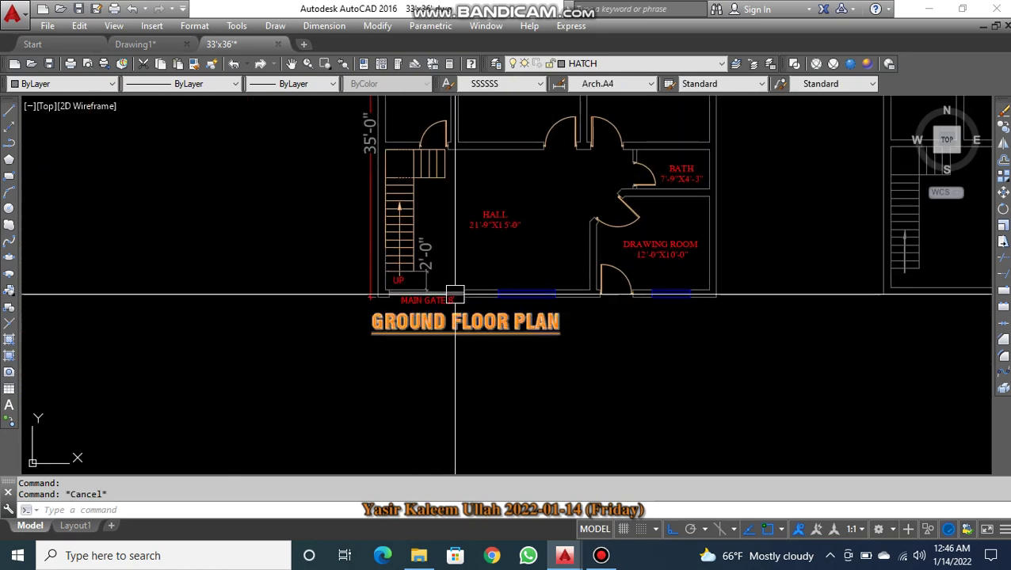
left_click(330, 214)
middle_click_drag(356, 133, 382, 234)
scroll(343, 200, "up", 6)
middle_click_drag(339, 194, 341, 284)
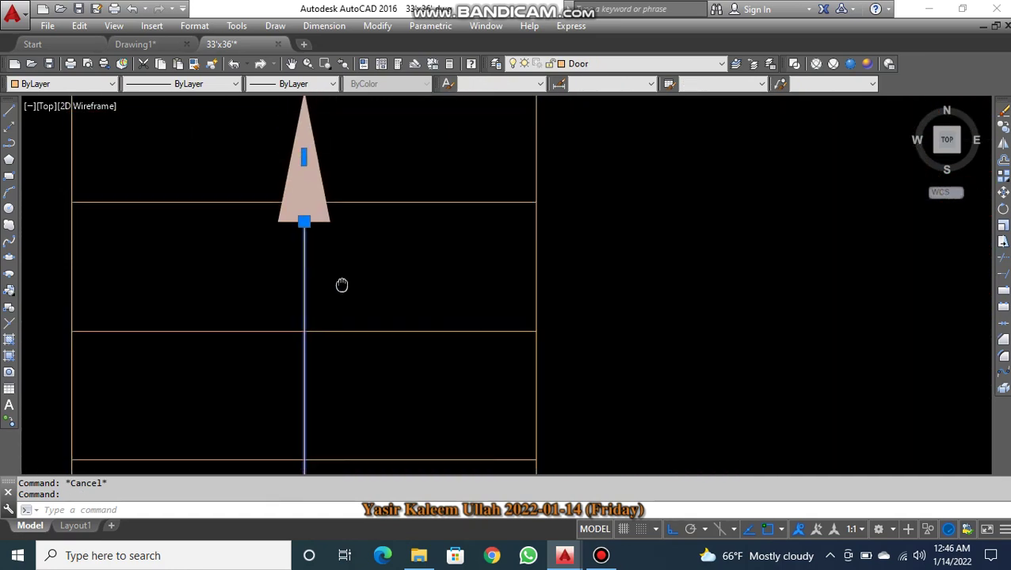
scroll(299, 257, "down", 5)
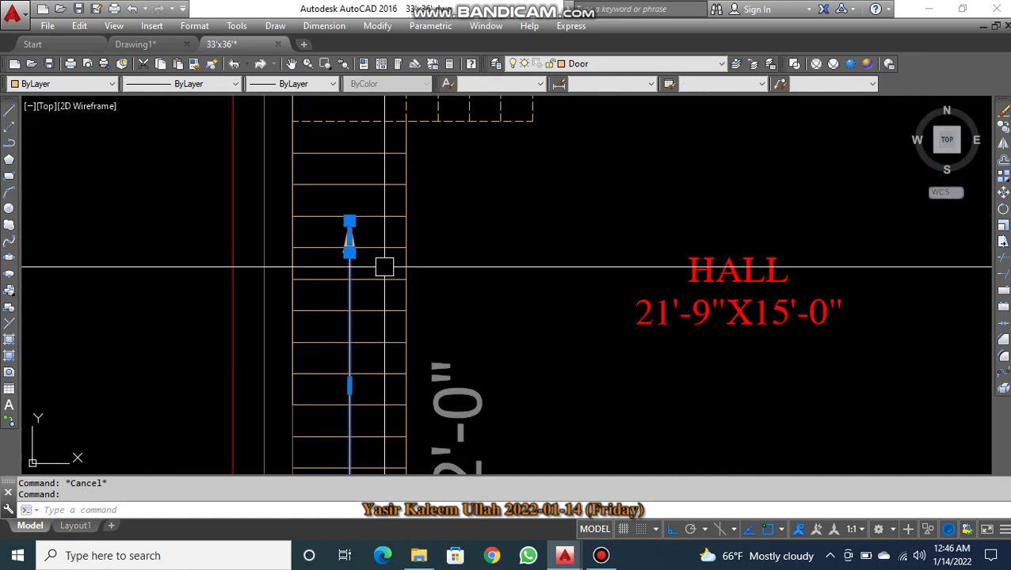
key("Escape")
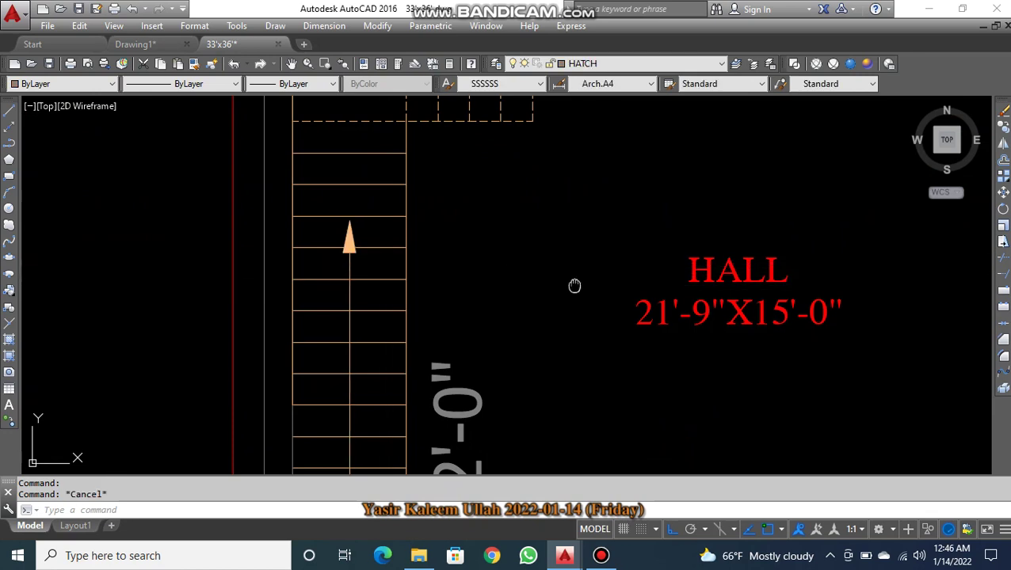
- Draw a vertical quick leader without annotation text in the hall beside the reference staircase
type("LE")
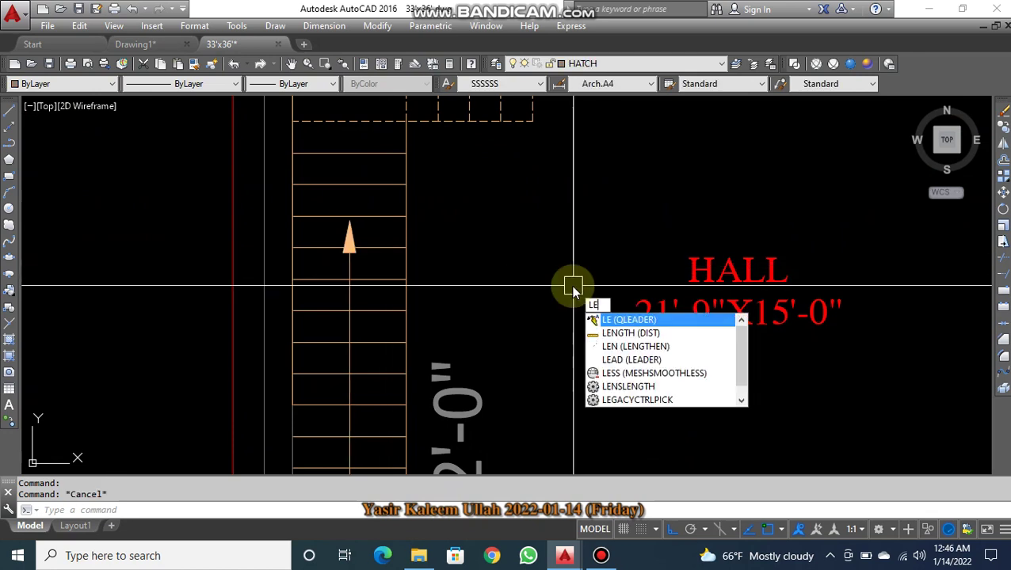
key("Return")
left_click(556, 220)
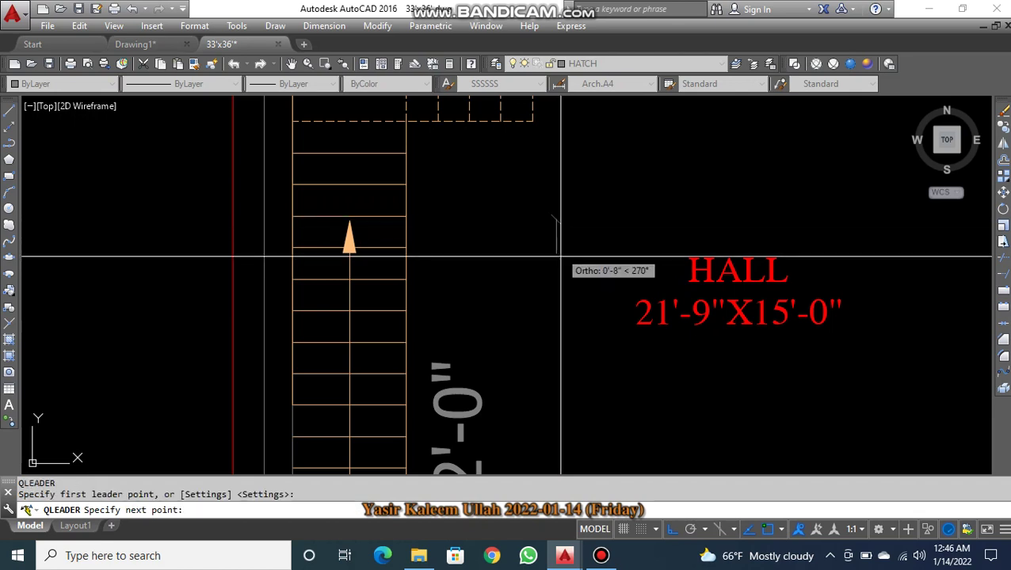
left_click(582, 413)
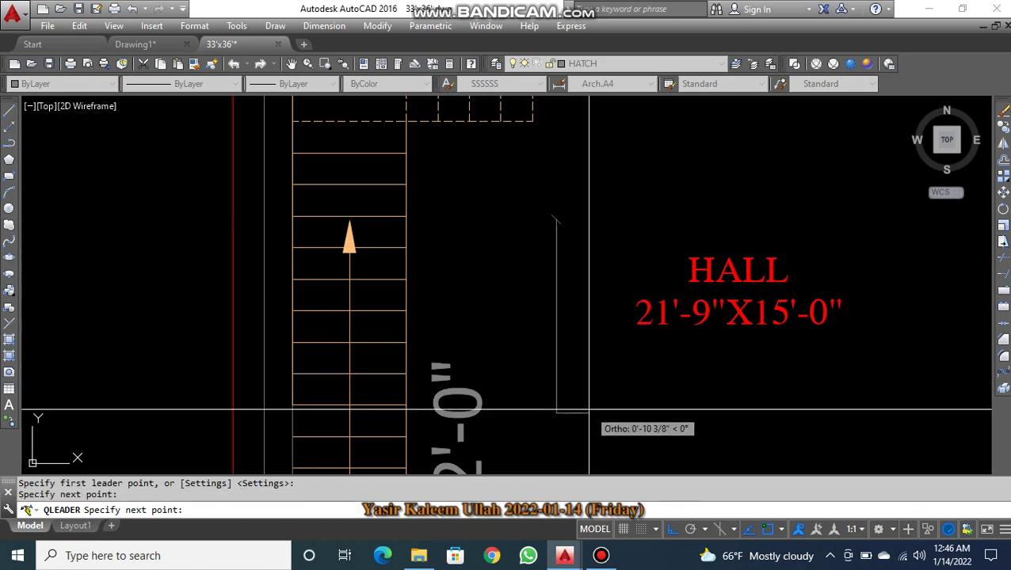
key("Return")
key("Return")
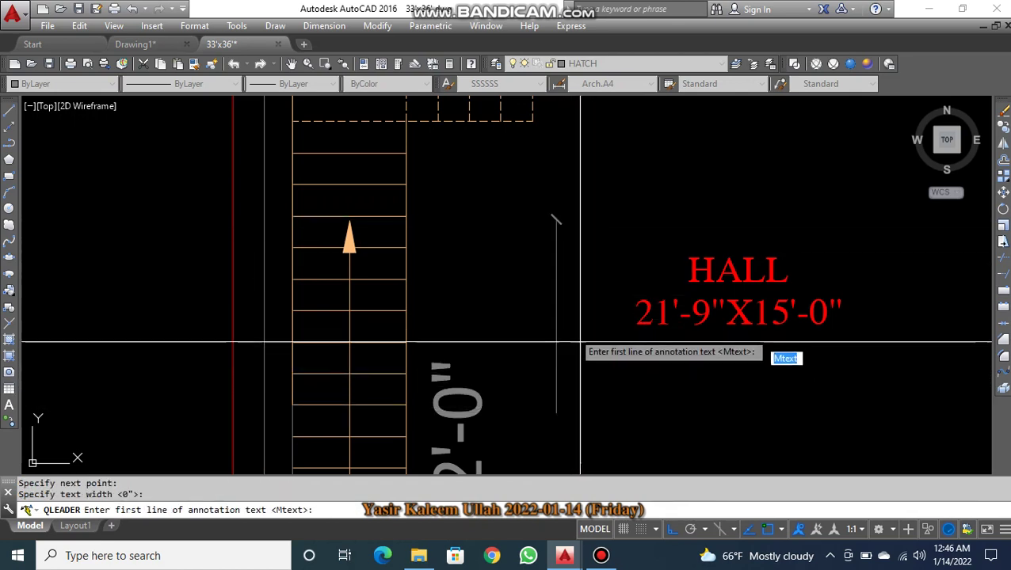
key("Escape")
- Change the new leader's arrowhead style to Closed filled
left_click(555, 273)
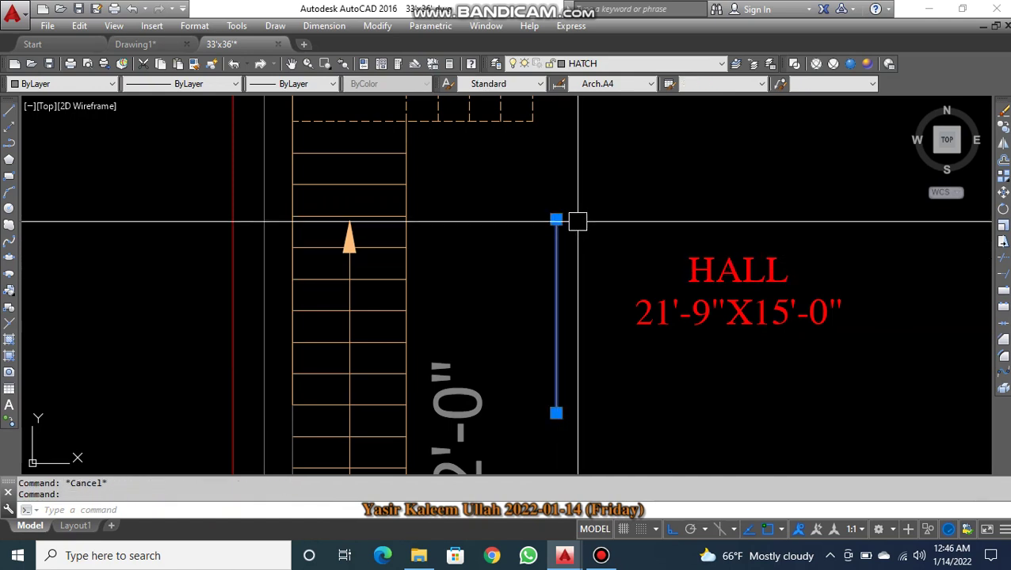
scroll(577, 221, "up", 3)
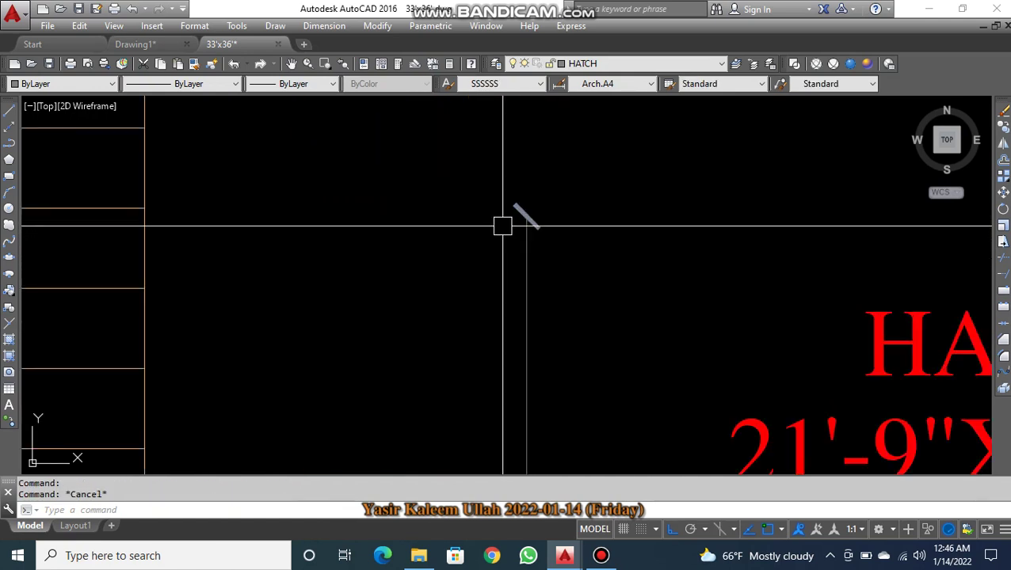
left_click(526, 243)
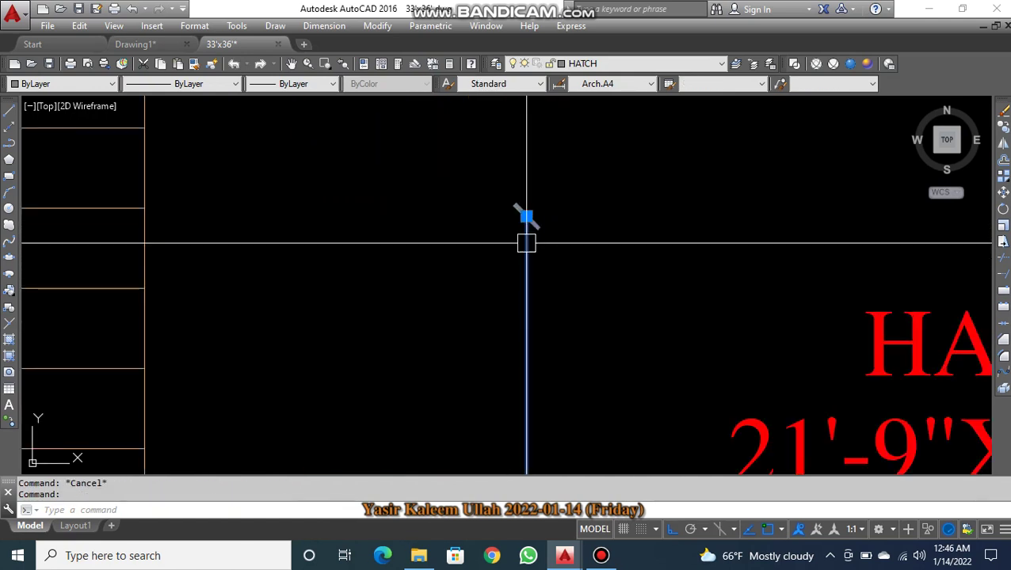
left_click(699, 192)
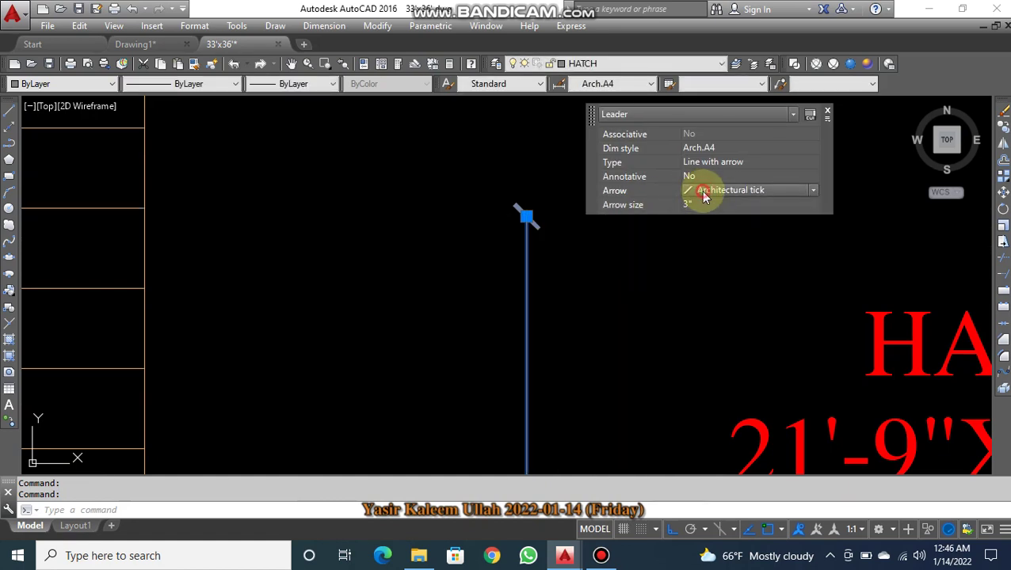
left_click(703, 196)
scroll(703, 200, "up", 3)
left_click(701, 202)
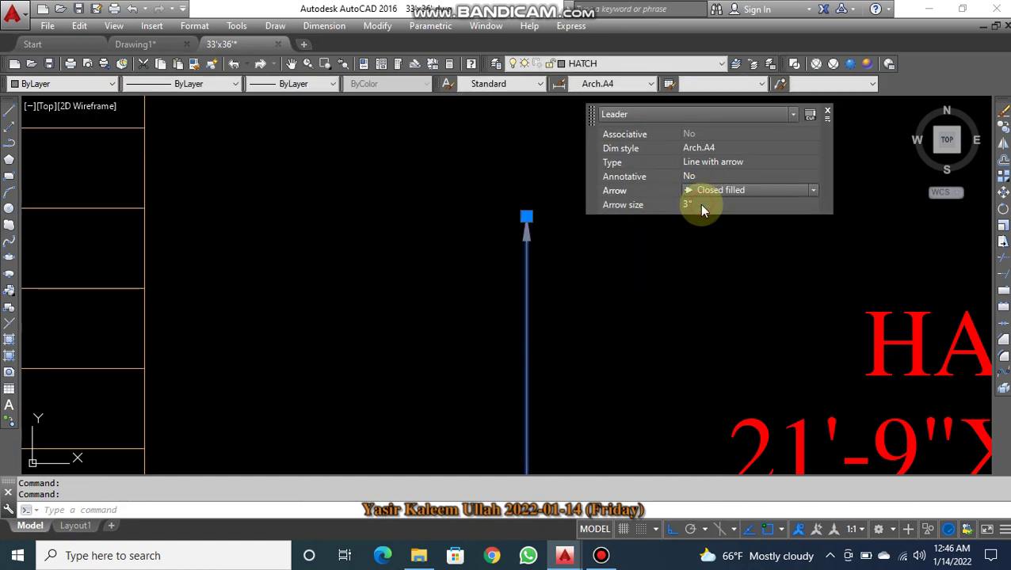
key("Escape")
scroll(603, 286, "down", 2)
scroll(488, 275, "up", 1)
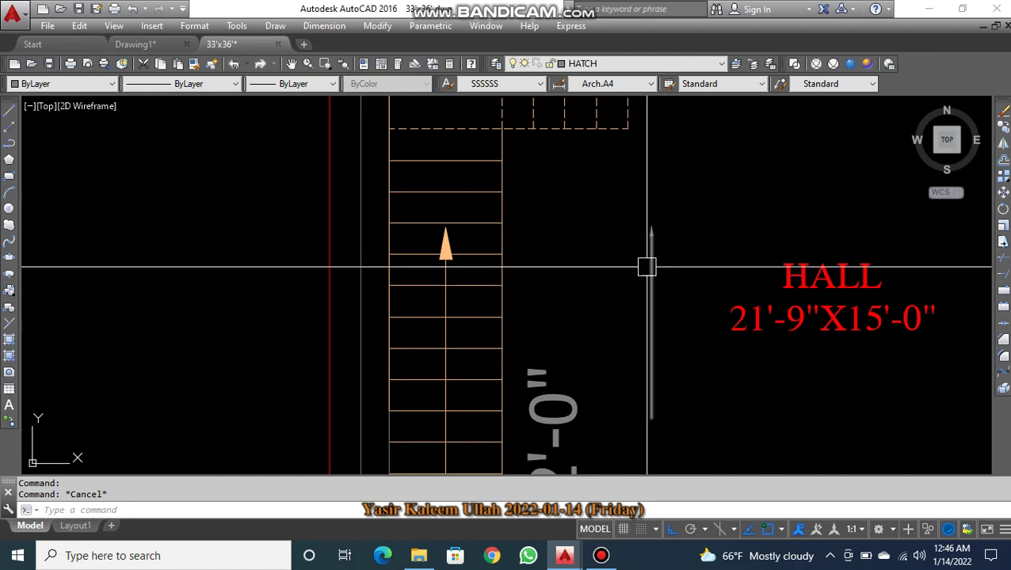
- Set the arrow size of the vertical leader in the hall to 10"
left_click(648, 262)
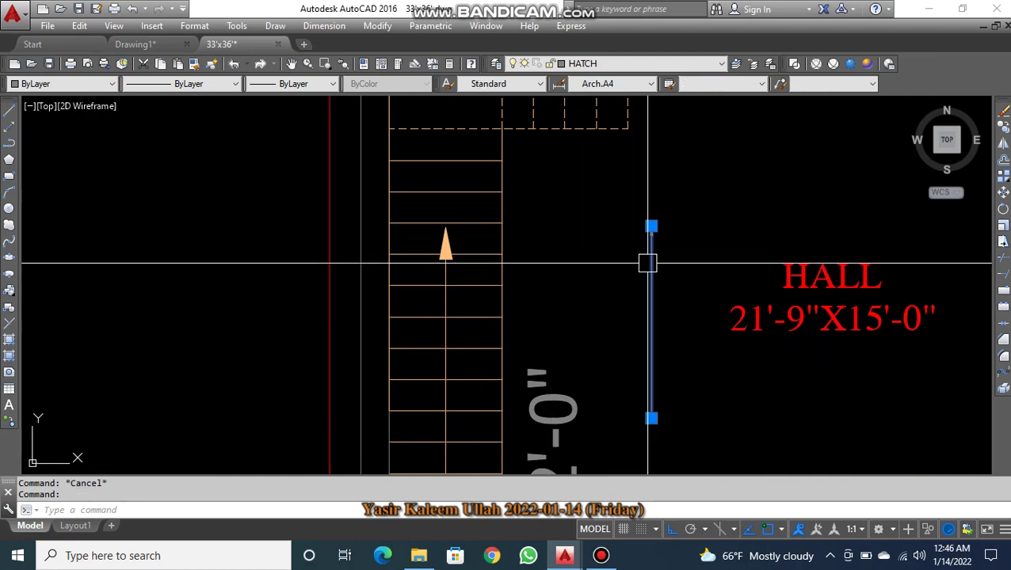
double_click(648, 262)
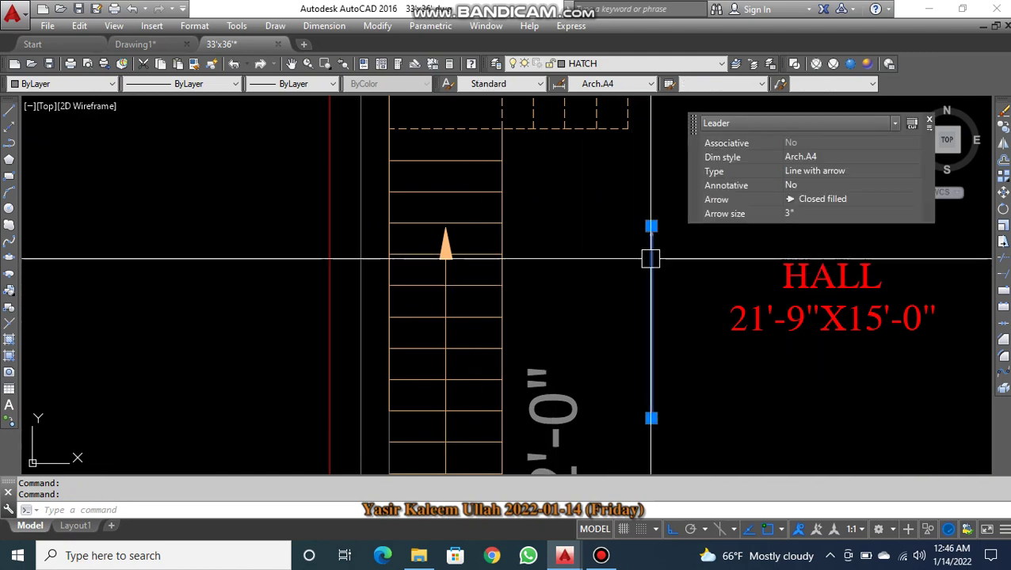
left_click(801, 212)
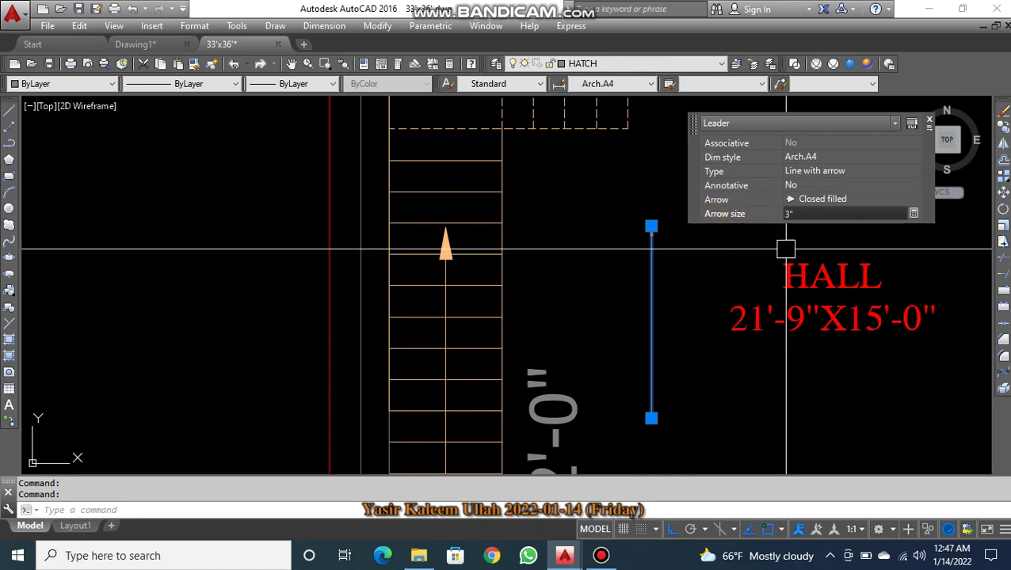
double_click(790, 214)
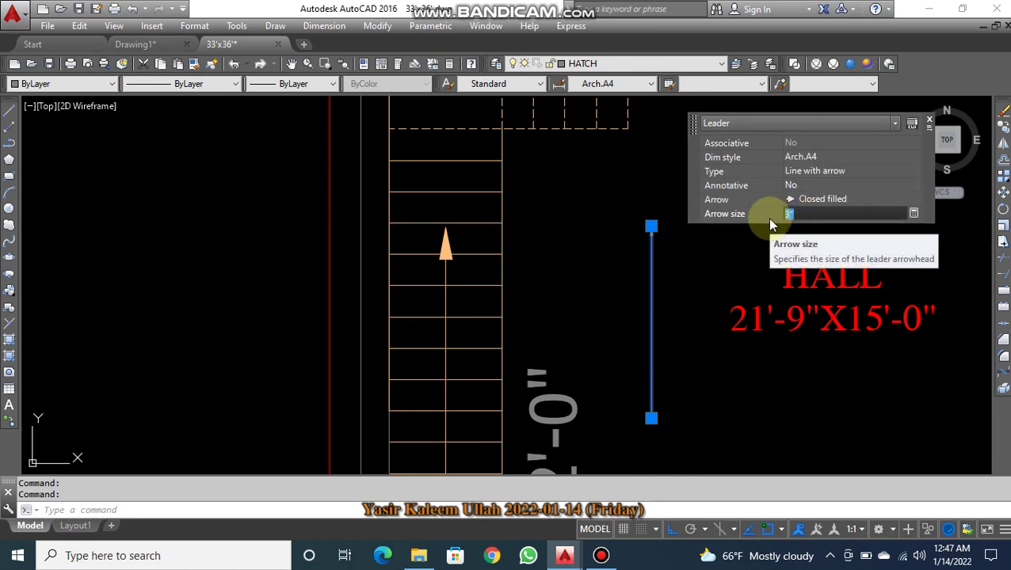
type("6")
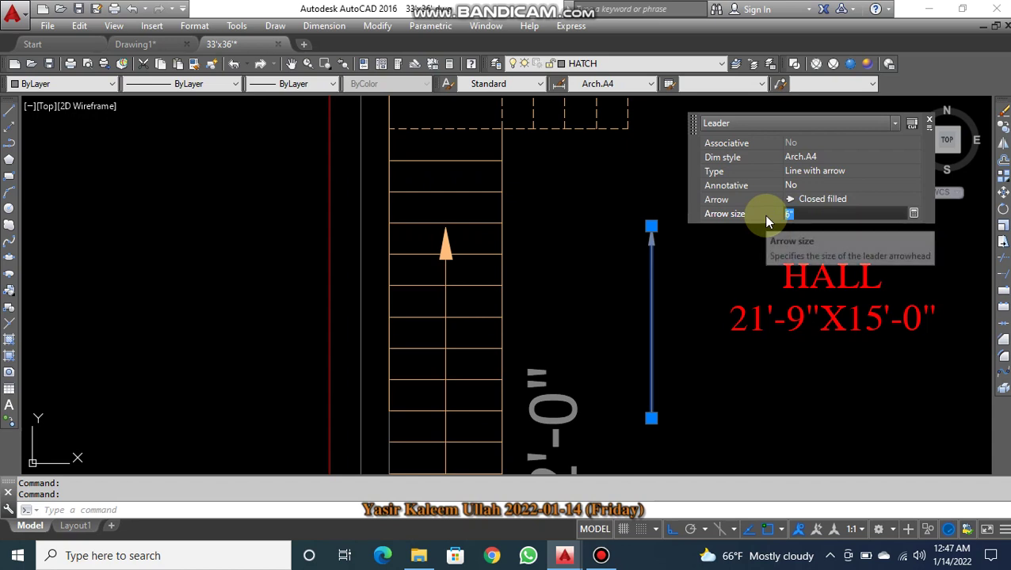
type("10")
key("BackSpace")
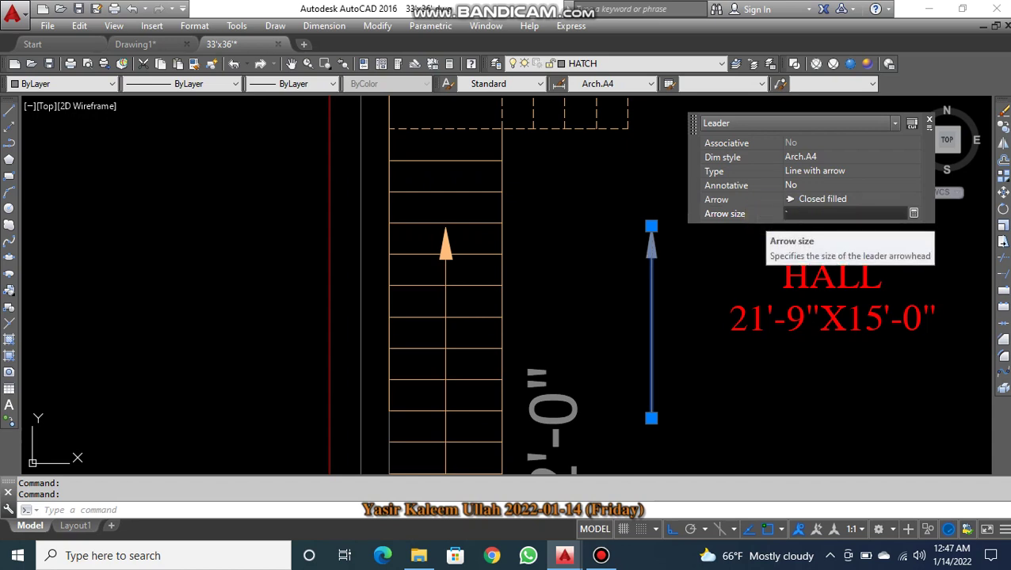
type("10")
key("Return")
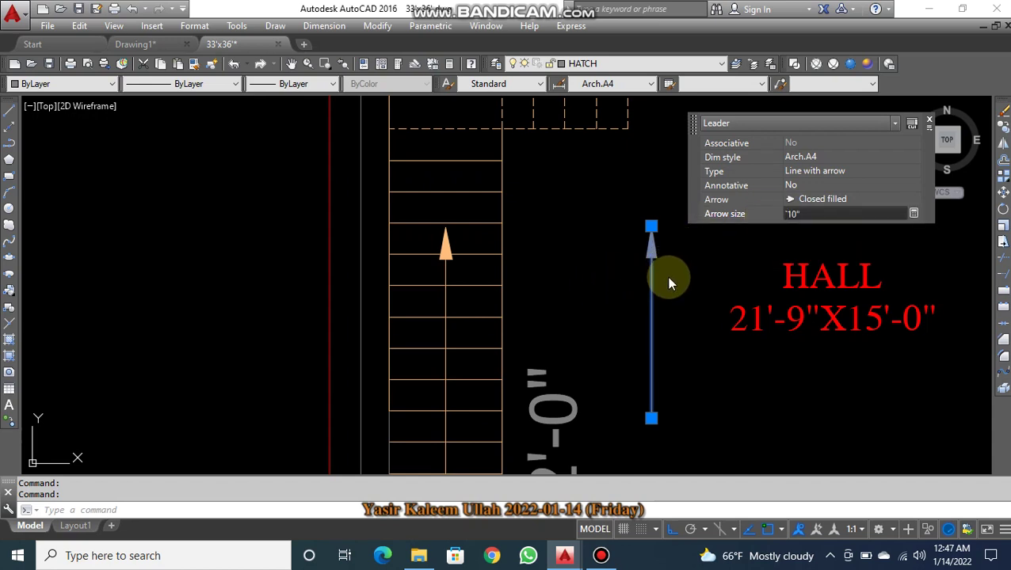
key("Escape")
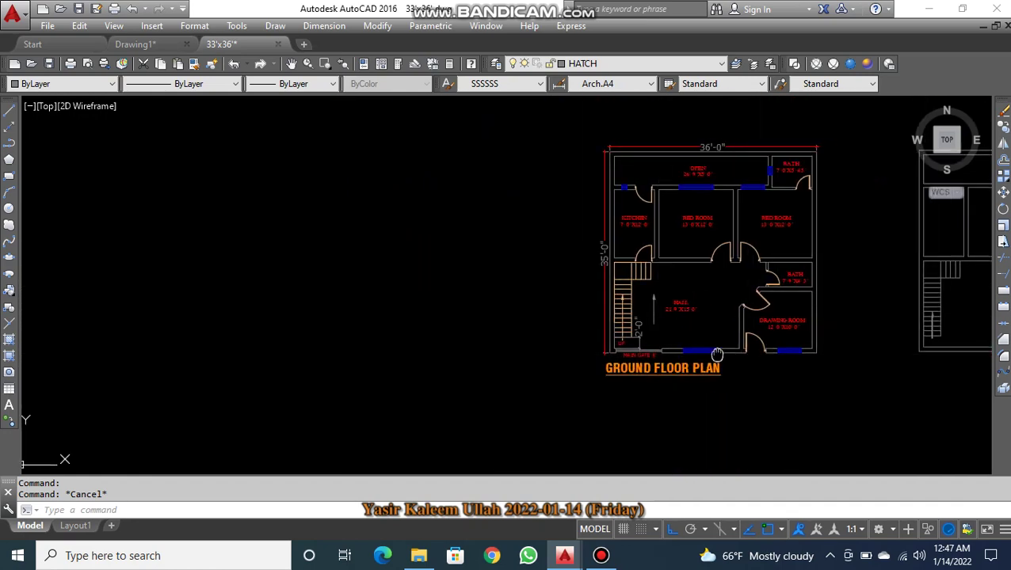
- Match the hall leader's properties to those of the direction arrow on the reference staircase
scroll(402, 271, "up", 5)
middle_click_drag(420, 280, 936, 319)
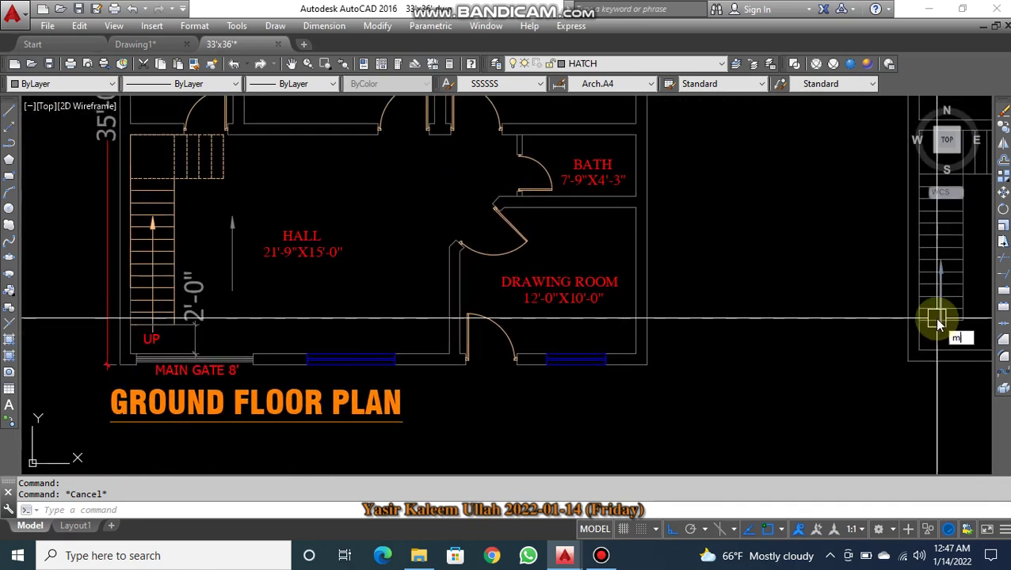
type("a")
key("Return")
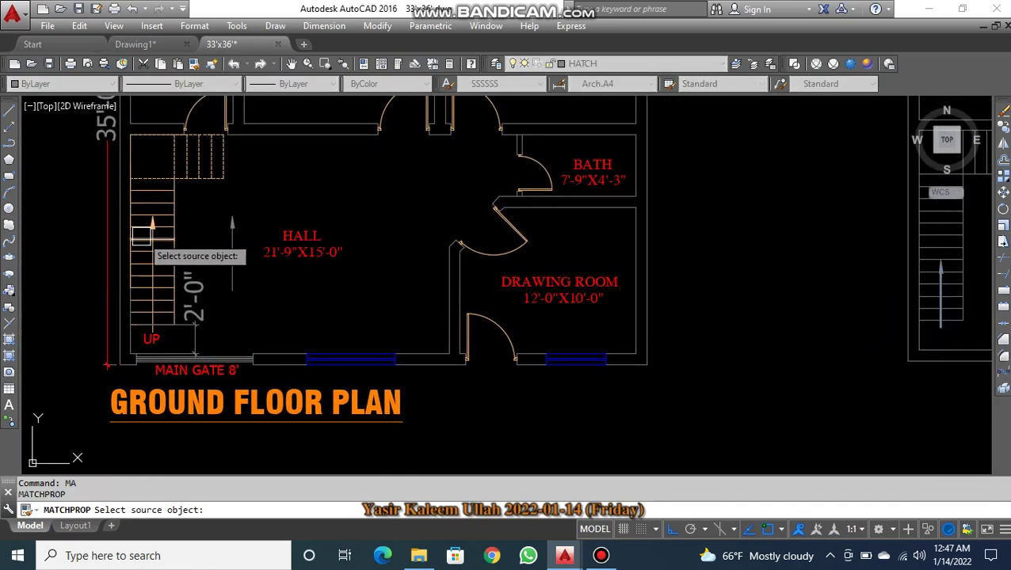
left_click(152, 240)
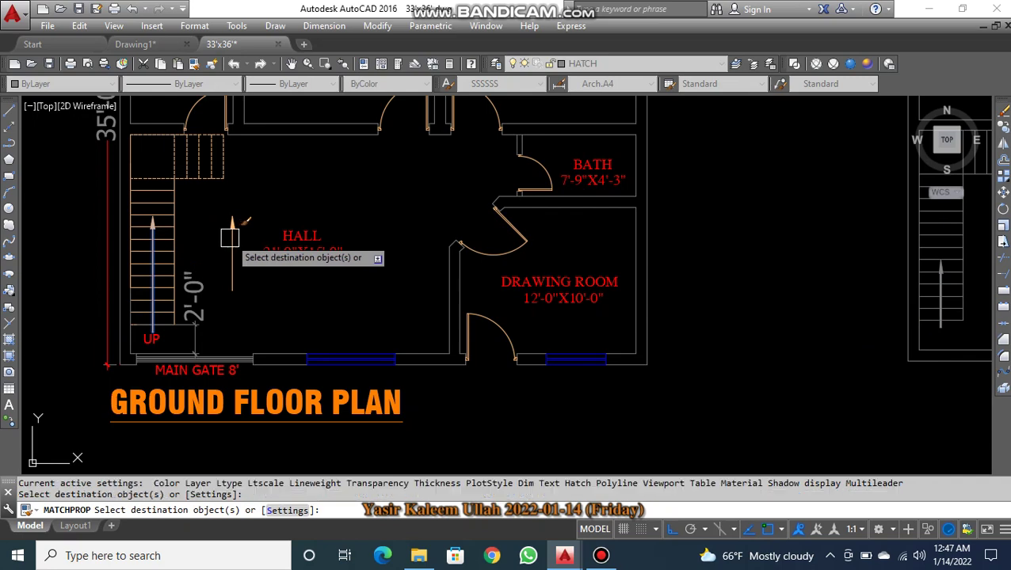
key("Escape")
- Match the new plan's stair arrow properties to those of the direction arrow on the reference staircase
key("Return")
left_click(152, 238)
middle_click_drag(507, 269, 197, 297)
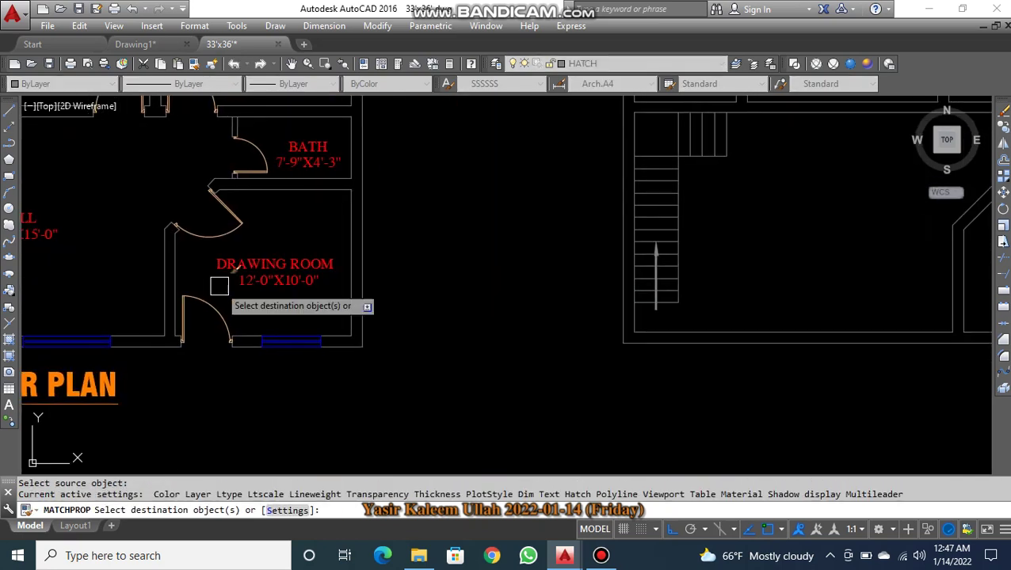
scroll(598, 277, "up", 3)
left_click(800, 342)
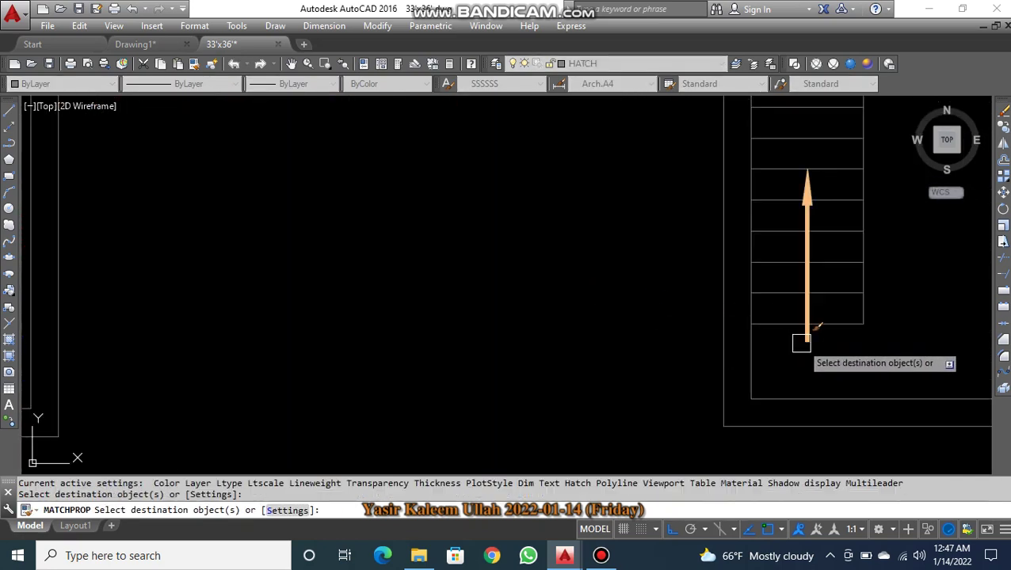
key("Escape")
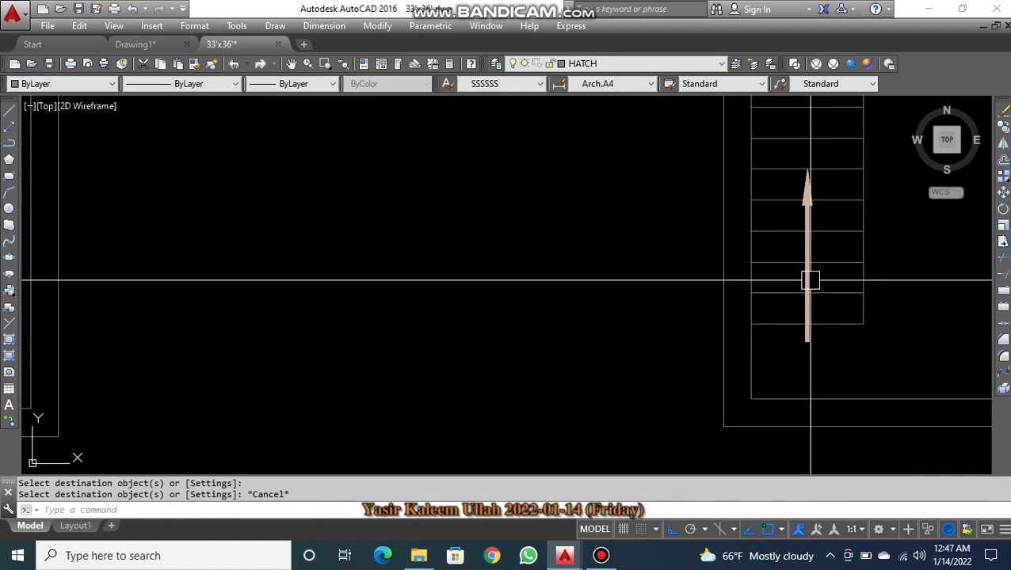
- Compare the recoloured stair arrow in the new plan with the reference staircase's arrow and its UP label
middle_click_drag(807, 282, 587, 285)
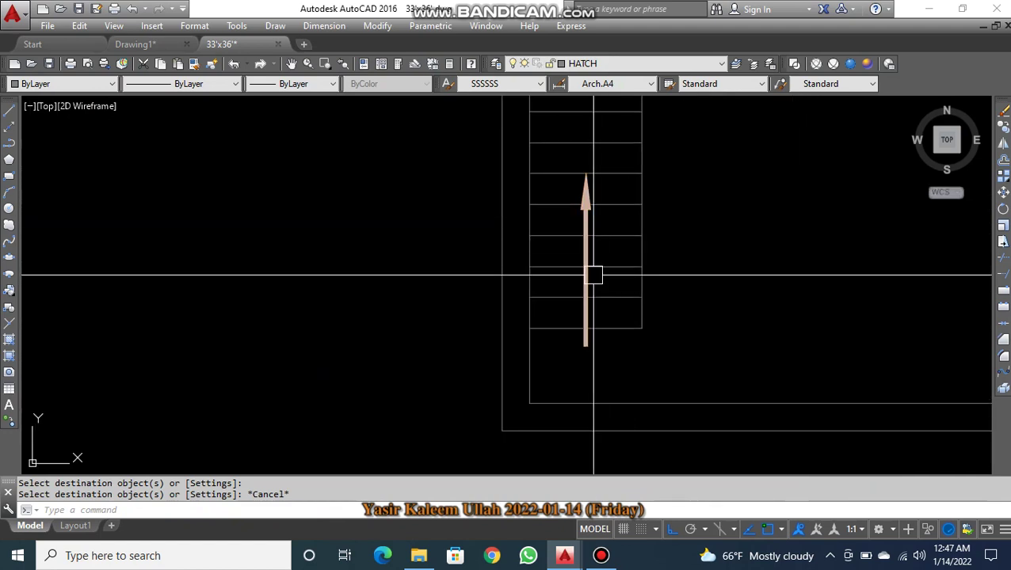
scroll(586, 269, "up", 2)
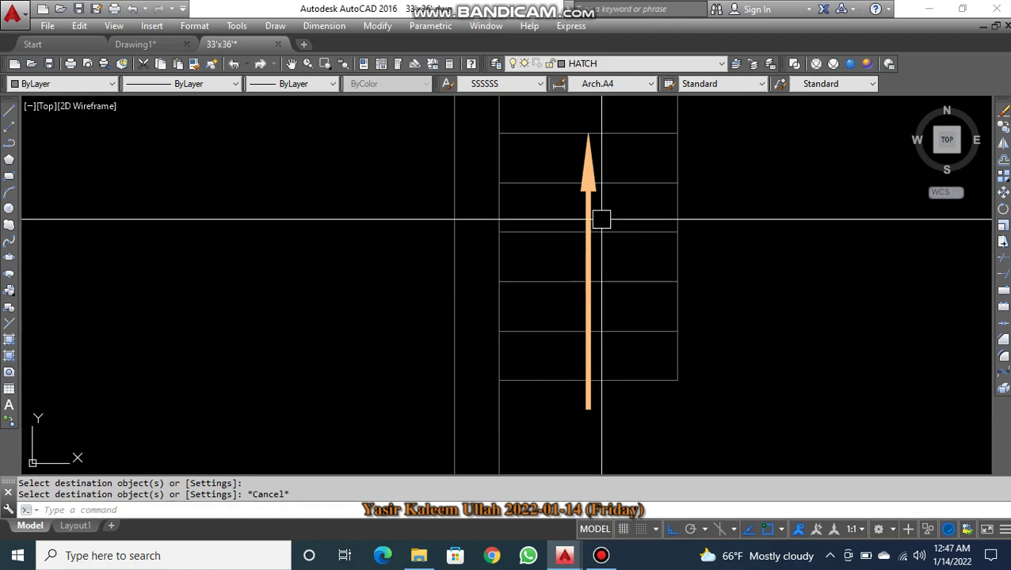
key("Escape")
scroll(601, 220, "down", 3)
mouse_move(400, 315)
middle_mouse_down()
mouse_move(264, 294)
mouse_move(748, 295)
middle_mouse_up()
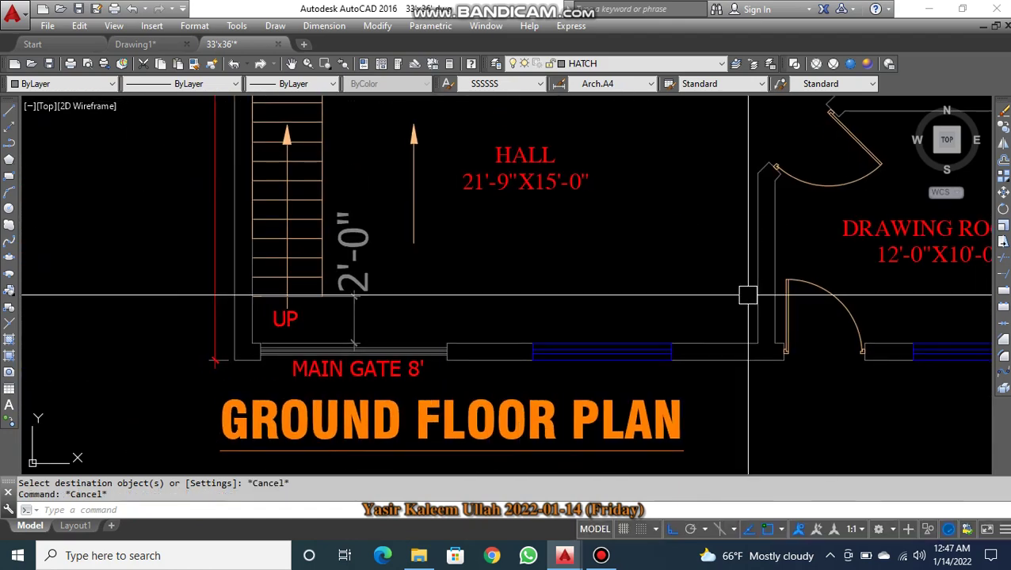
scroll(434, 397, "down", 5)
scroll(690, 342, "up", 1)
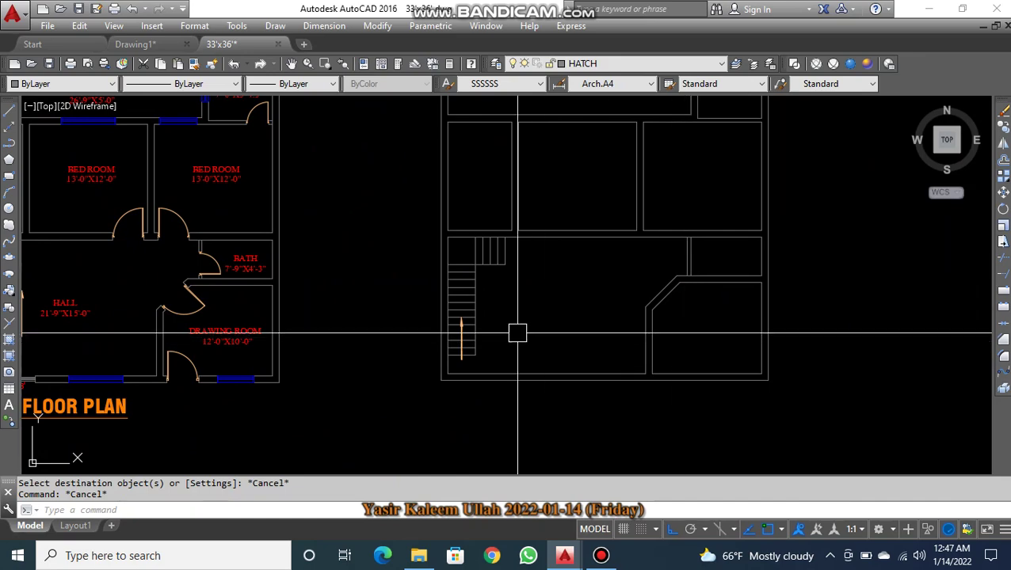
middle_click_drag(515, 327, 516, 365)
scroll(466, 400, "up", 2)
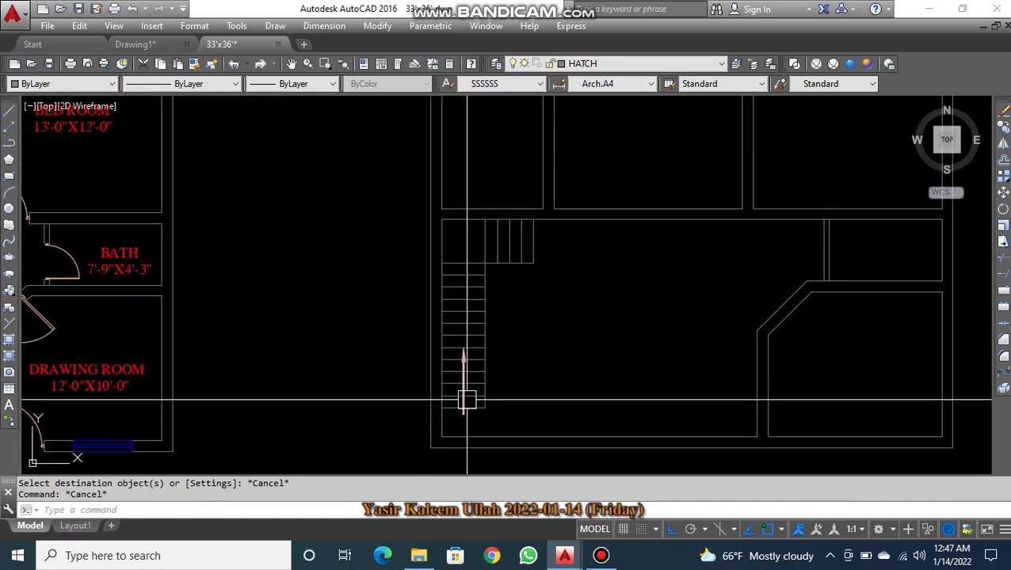
mouse_move(466, 400)
middle_mouse_down()
mouse_move(706, 350)
mouse_move(824, 361)
mouse_move(705, 373)
middle_mouse_up()
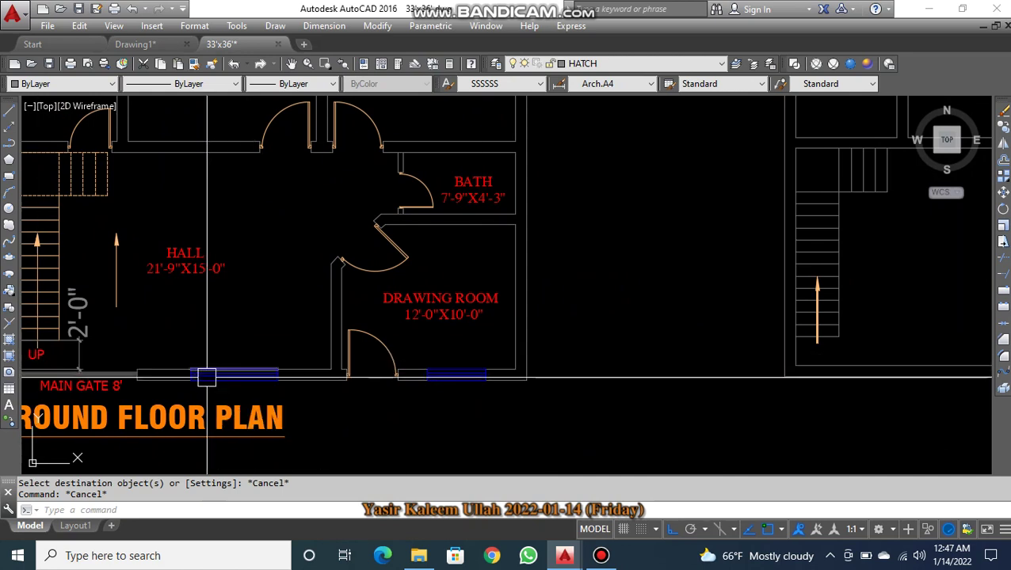
key("Escape")
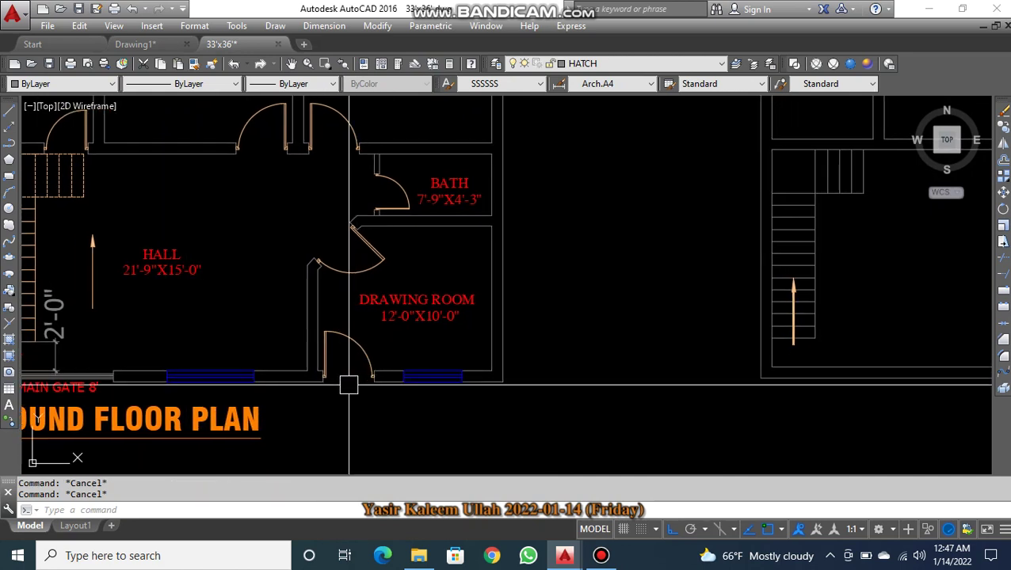
- Create a multiline text box just below the new stair arrow's tail and enter "up"
middle_click_drag(329, 383, 598, 339)
type("mt")
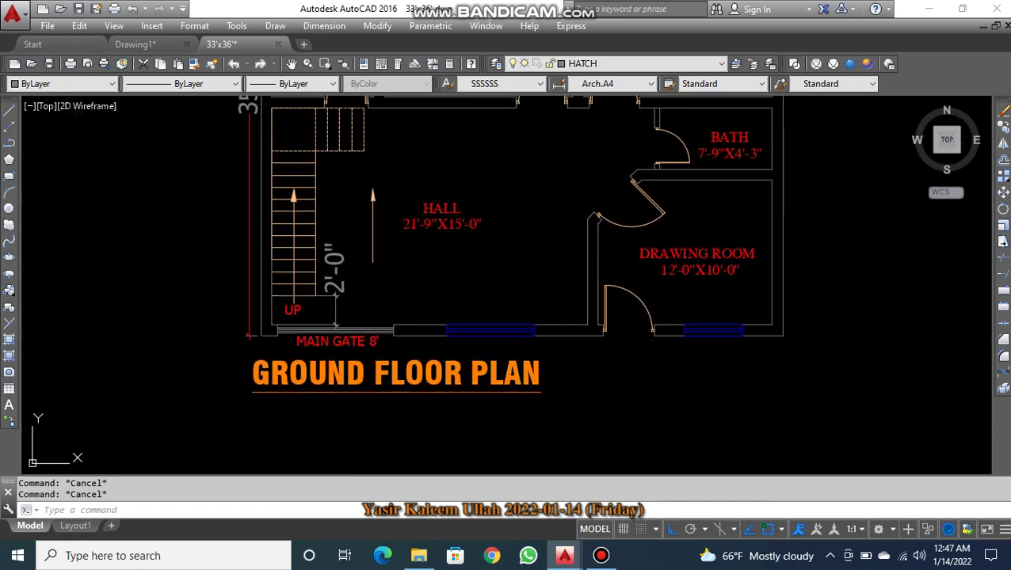
key("Return")
middle_click_drag(743, 351, 279, 360)
scroll(481, 336, "up", 6)
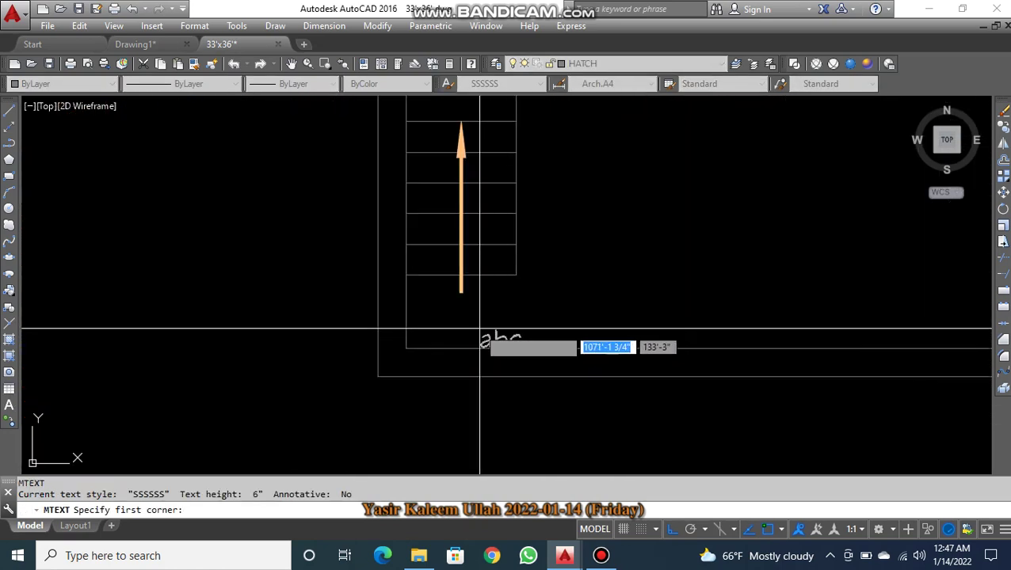
left_click(437, 297)
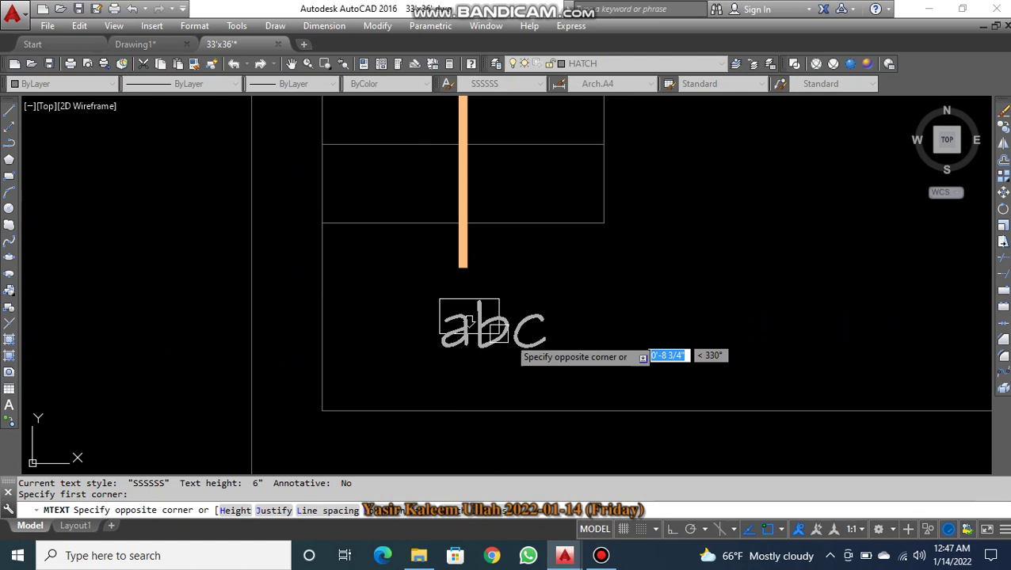
left_click(574, 369)
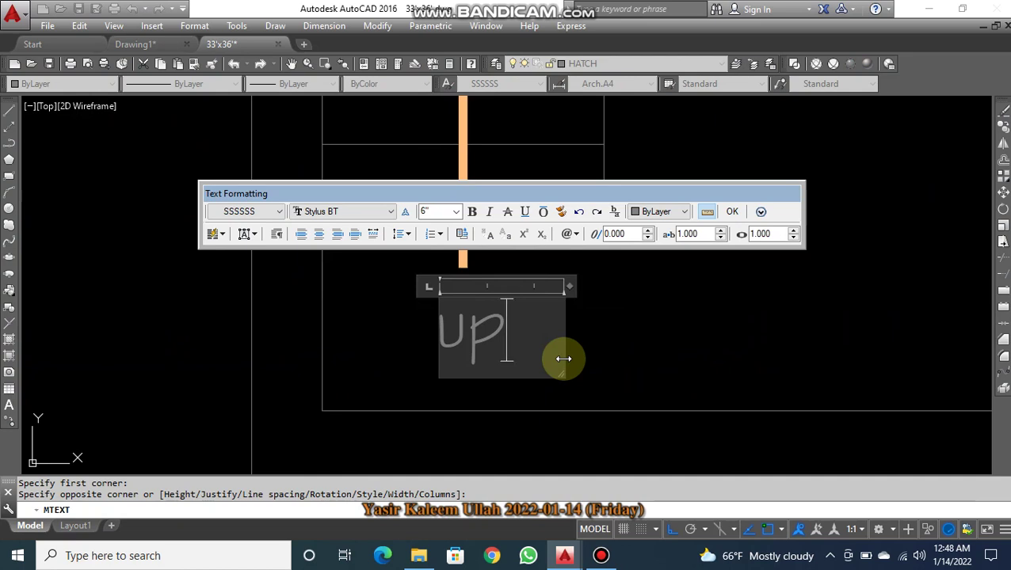
- Try the Swis721 LtEx BT font on the "up" text
left_click(391, 214)
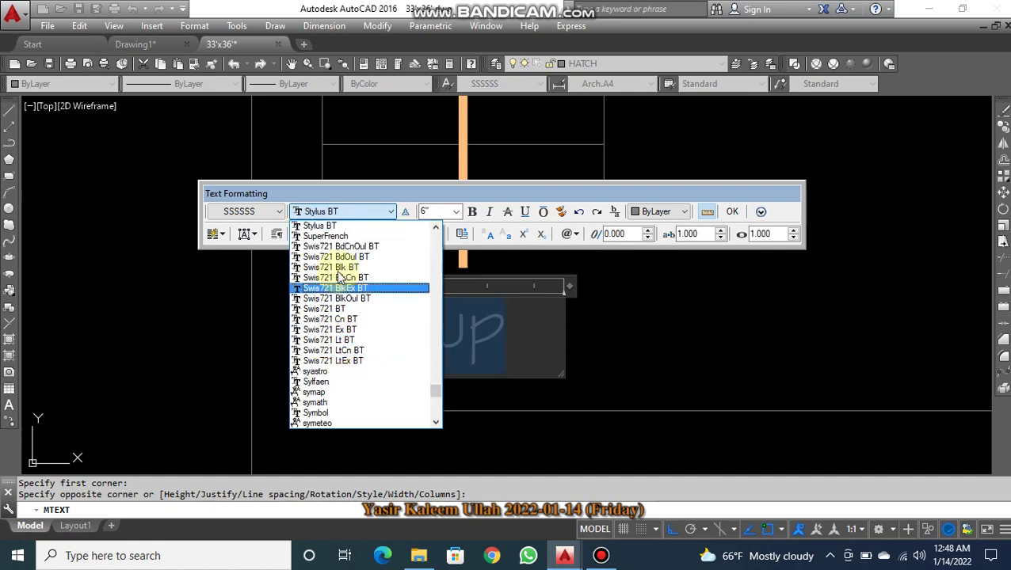
scroll(344, 410, "up", 5)
scroll(344, 411, "down", 3)
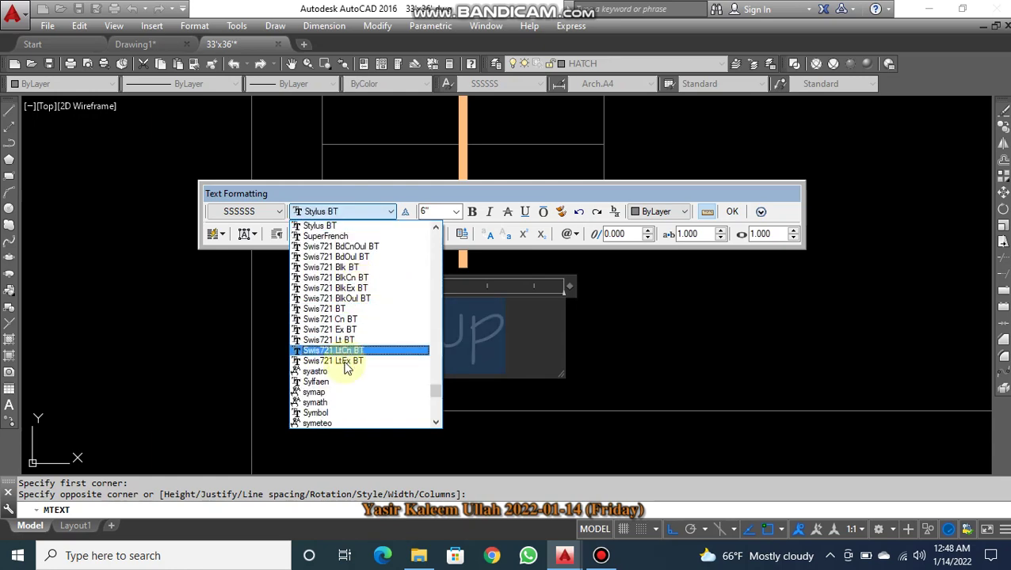
scroll(346, 370, "down", 4)
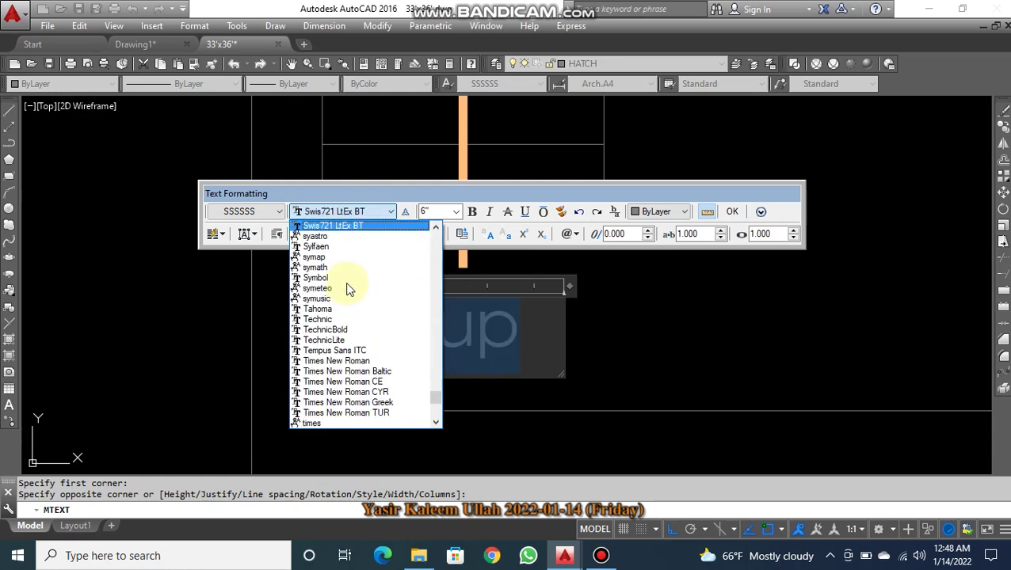
- Try the Tempus Sans ITC and TechnicLite fonts on the "up" text
left_click(356, 213)
left_click(358, 214)
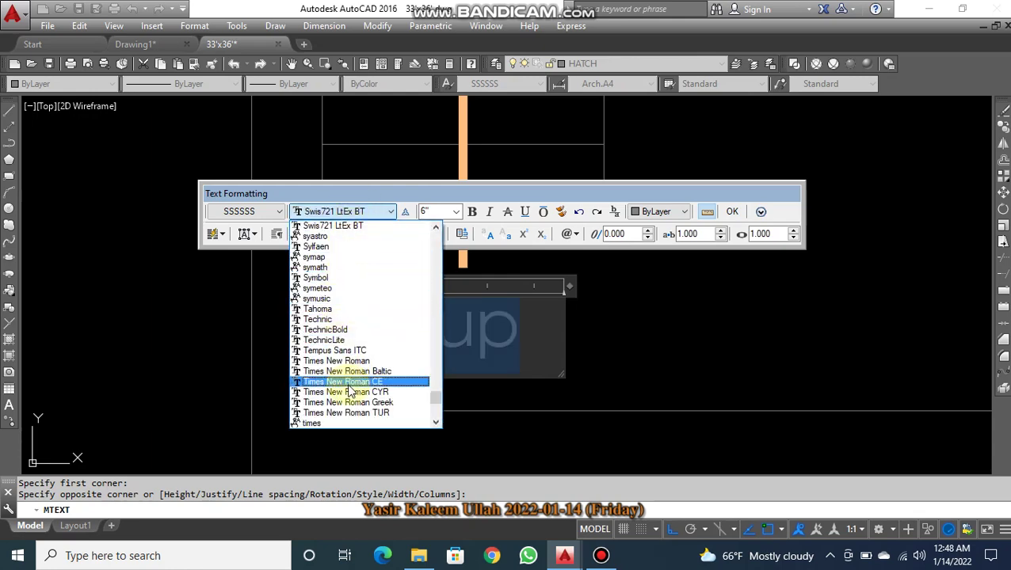
scroll(351, 390, "down", 3)
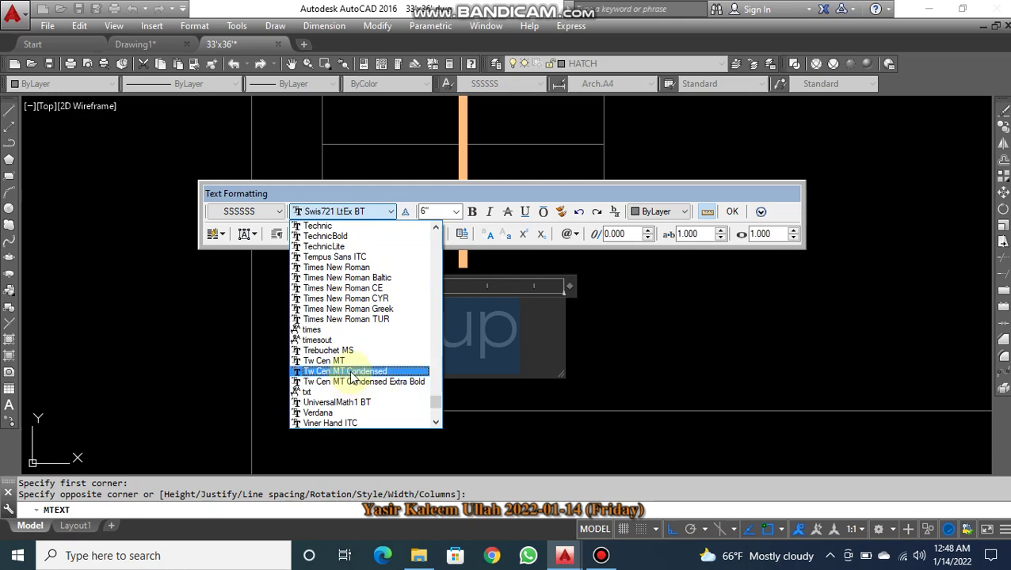
scroll(343, 266, "down", 3)
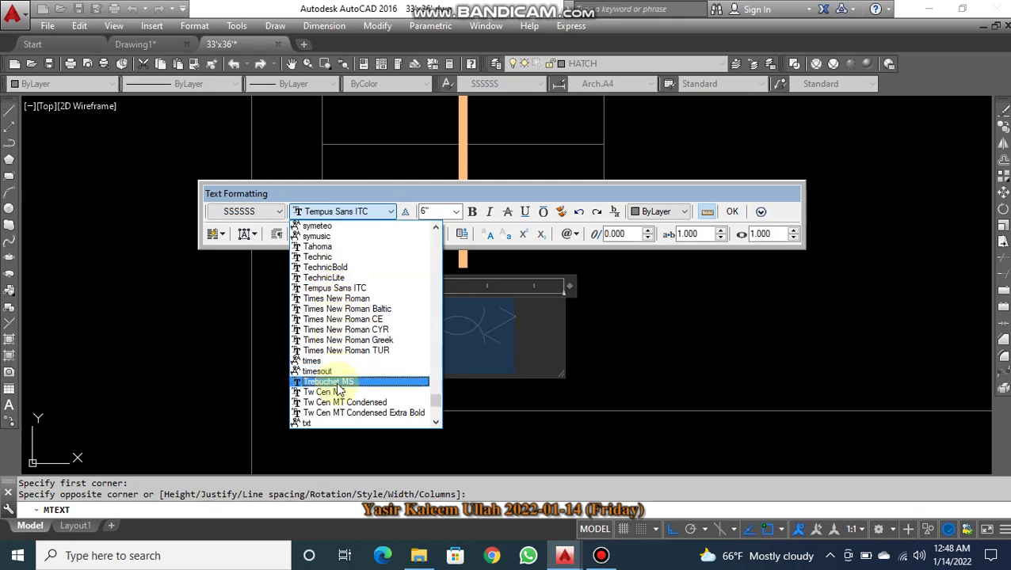
scroll(339, 391, "down", 2)
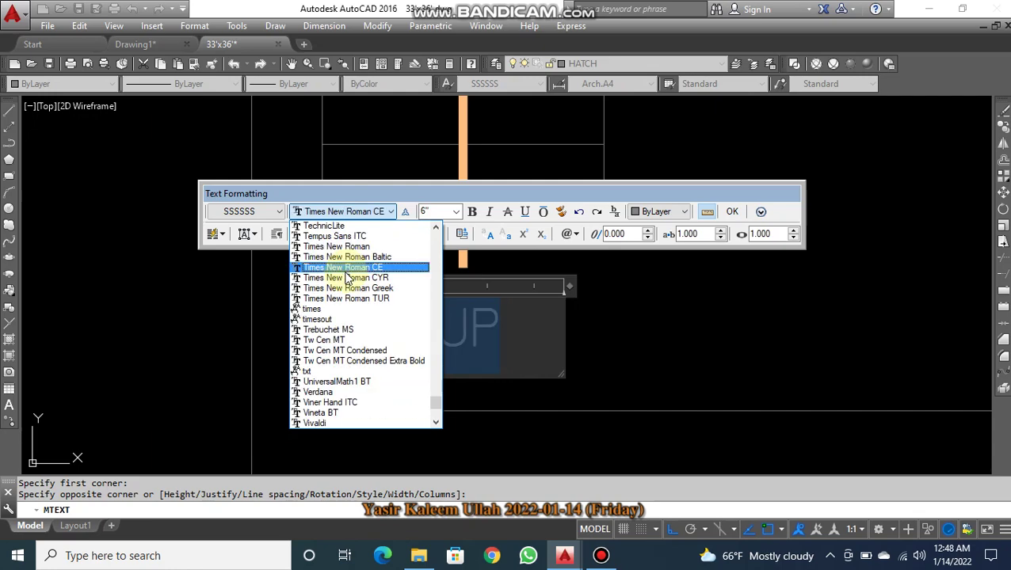
scroll(341, 348, "up", 6)
scroll(341, 356, "down", 6)
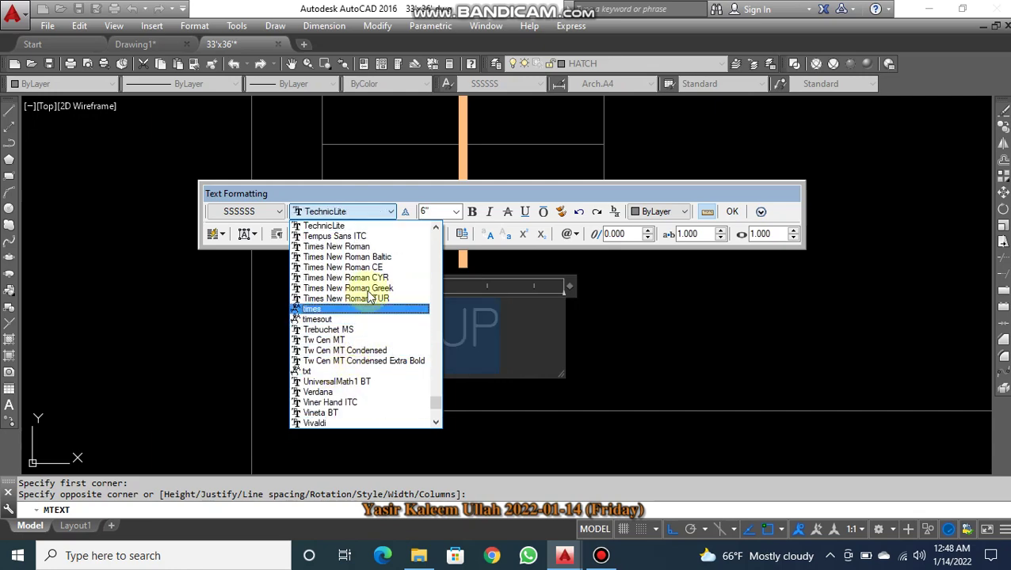
- Set the stair label's font to Arial, convert it to uppercase "UP" and finish the text
scroll(371, 293, "up", 15)
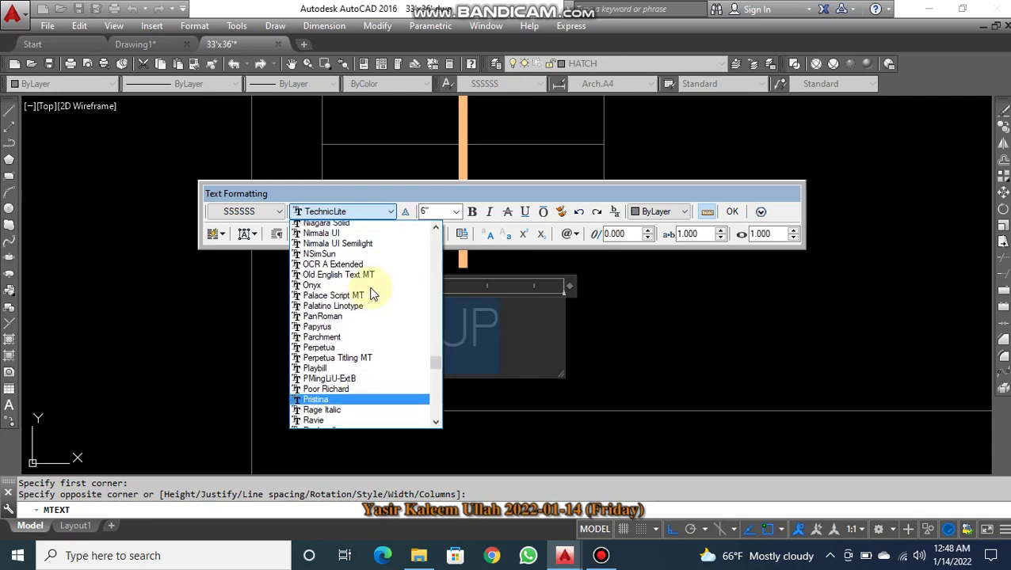
scroll(371, 287, "up", 20)
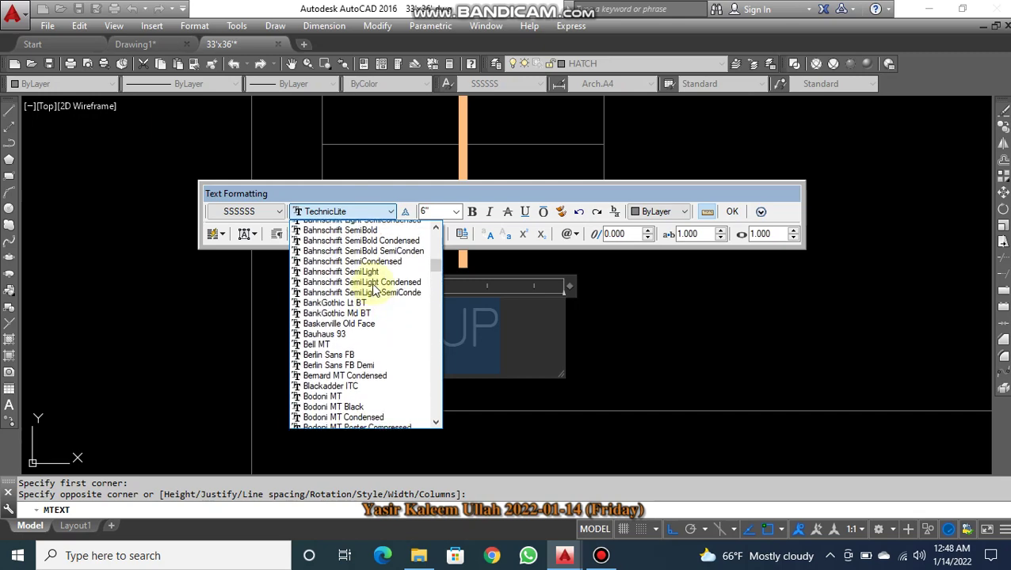
scroll(373, 292, "up", 20)
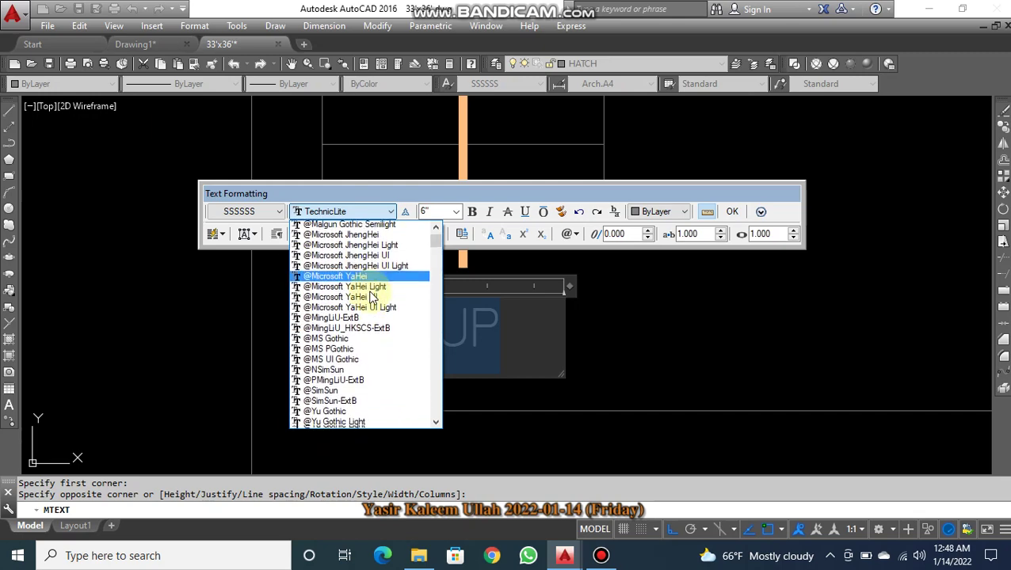
scroll(371, 296, "down", 8)
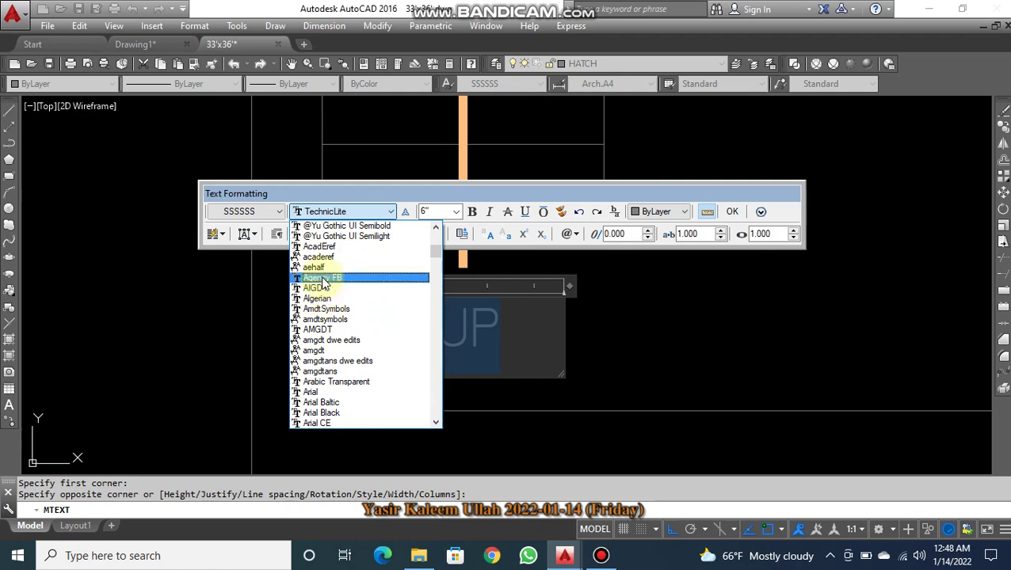
left_click(342, 393)
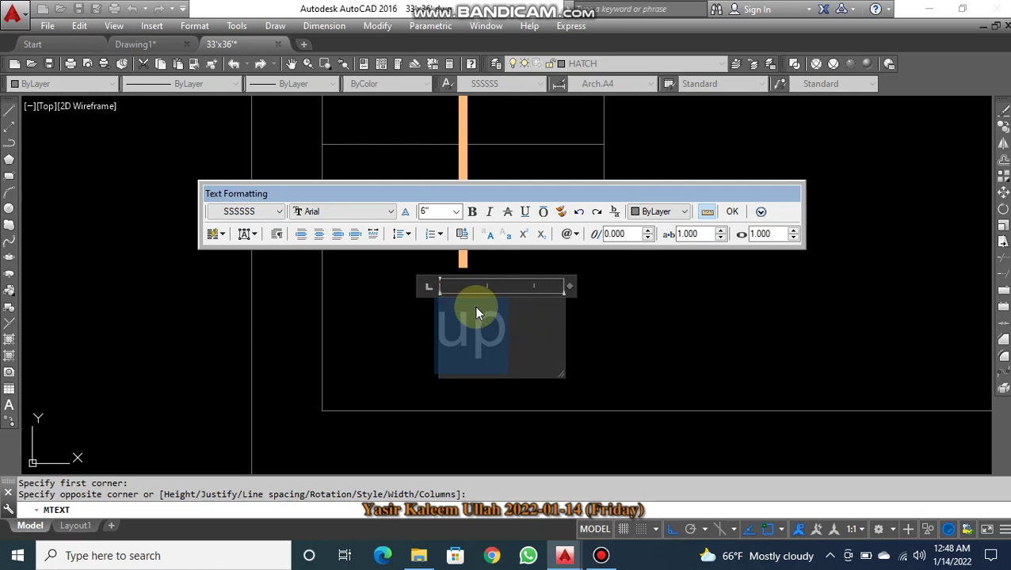
key("ctrl+shift+u")
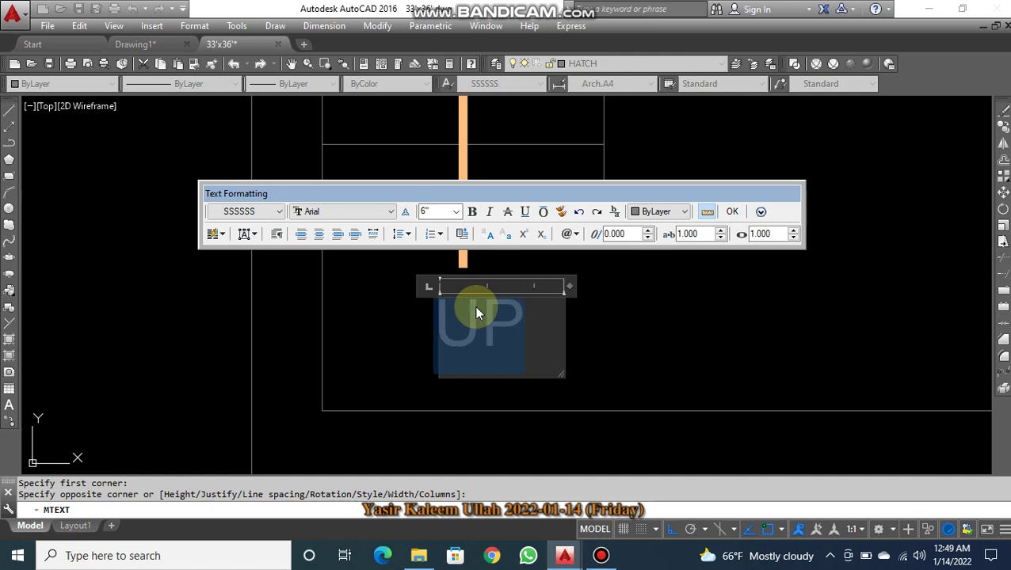
key("ctrl+Return")
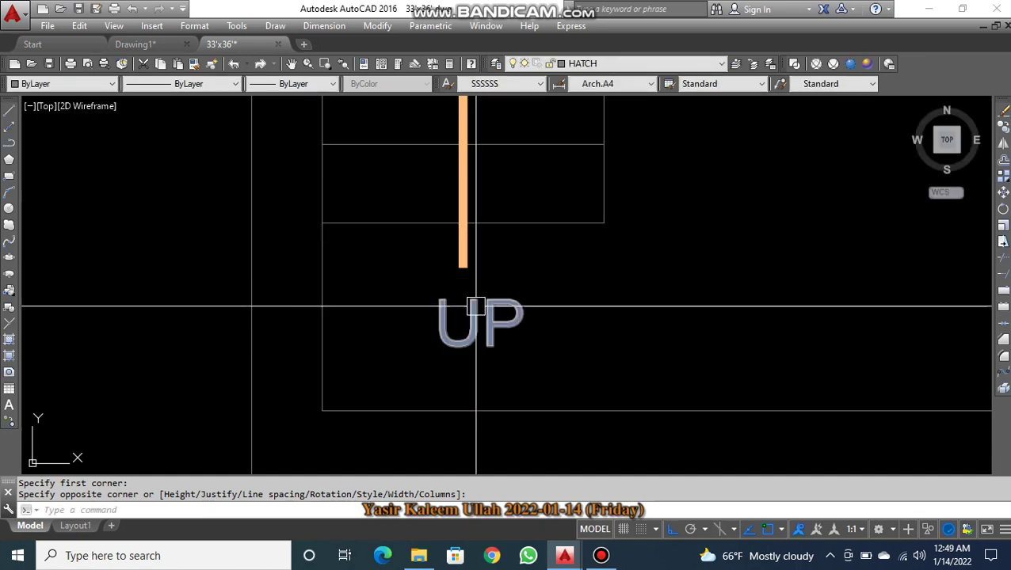
- Move the UP label so it sits centred directly beneath the tail of the new stair arrow
key("Escape")
type("m")
key("Return")
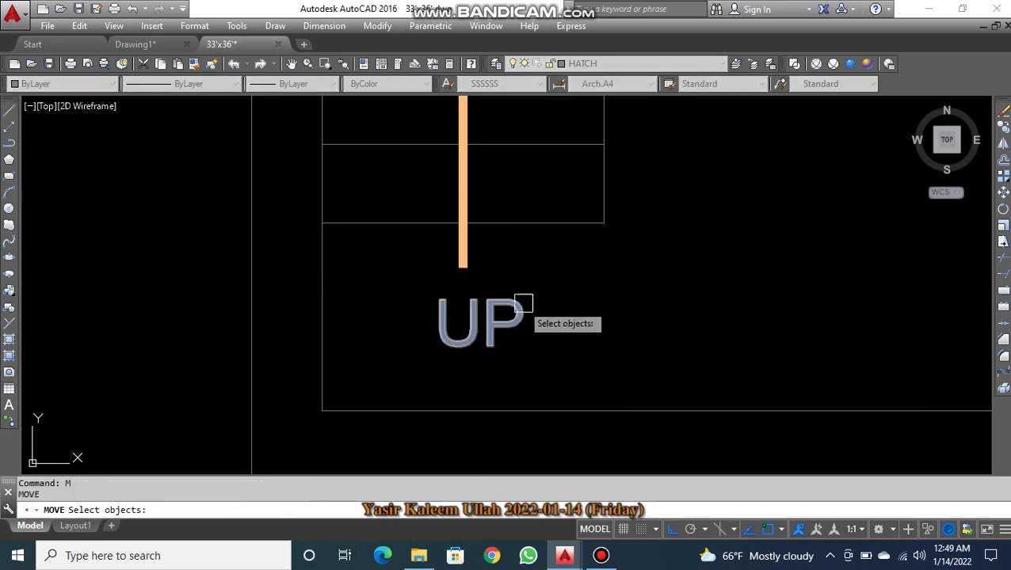
left_click(518, 313)
key("Return")
left_click(638, 333)
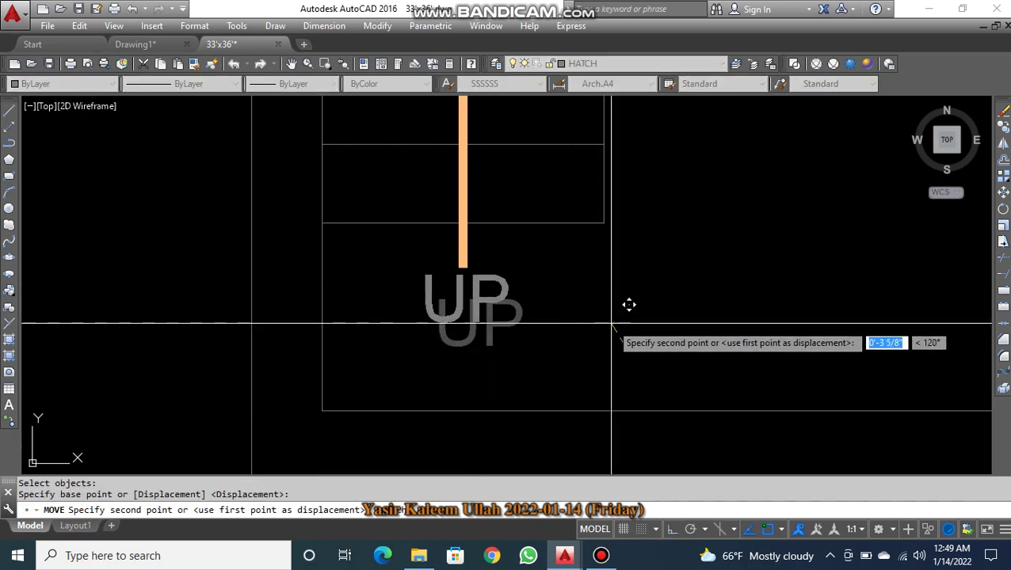
key("Escape")
- Colour the new plan's UP label red to match the reference label, and deselect it
scroll(637, 398, "down", 3)
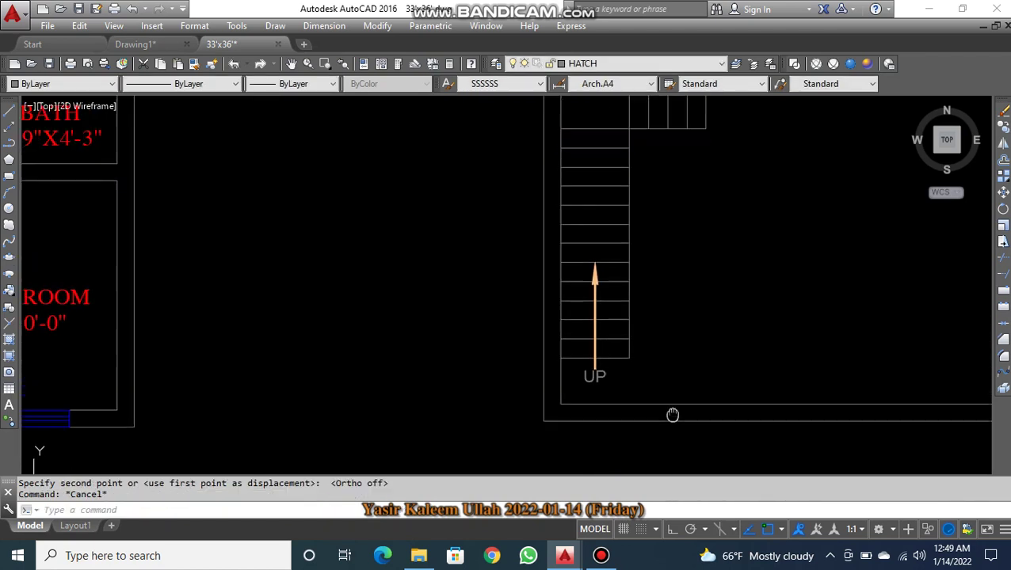
middle_click_drag(679, 415, 677, 380)
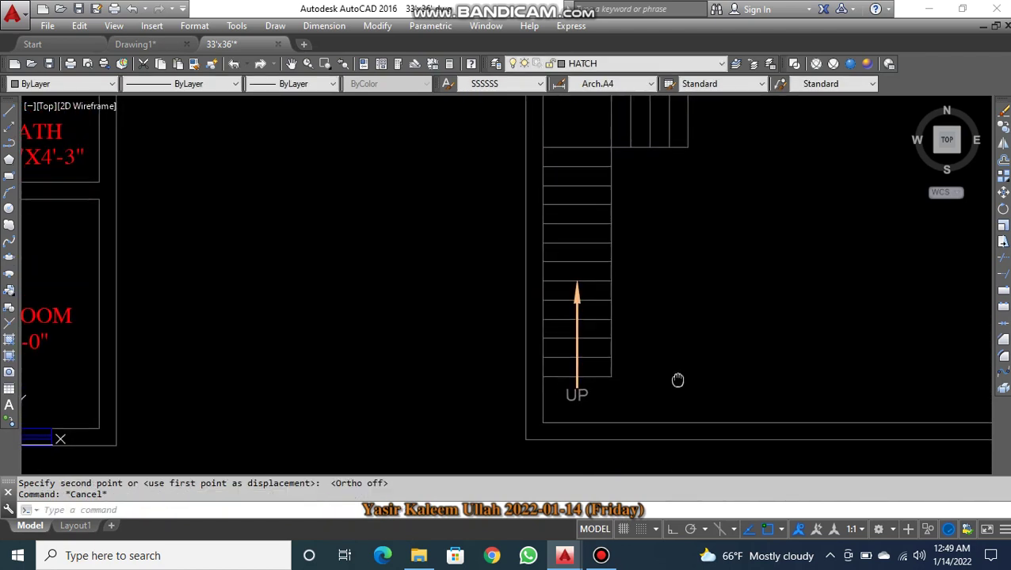
scroll(580, 399, "up", 8)
left_click(580, 398)
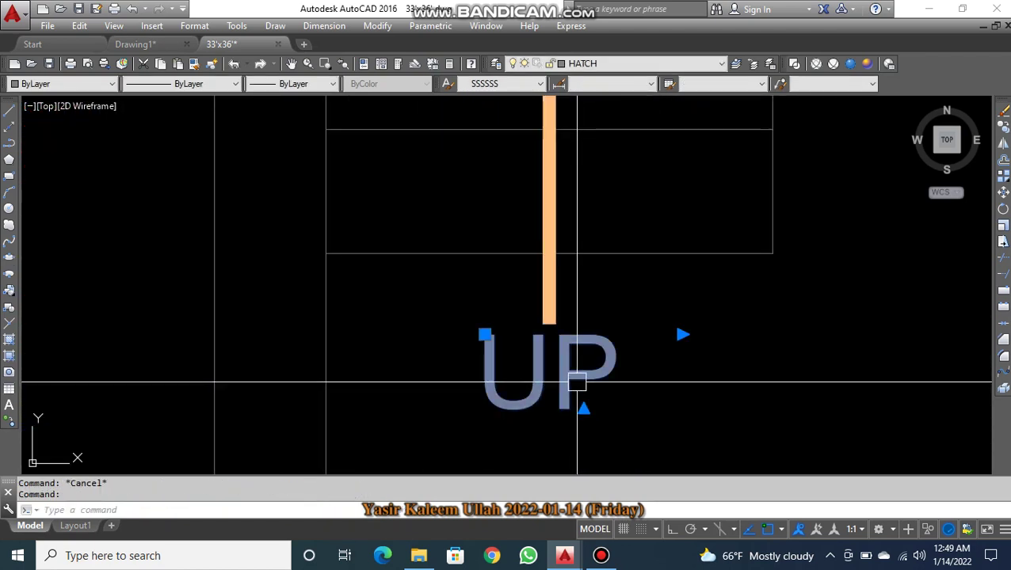
scroll(559, 395, "down", 3)
middle_click_drag(559, 394, 839, 345)
scroll(369, 362, "down", 3)
middle_click_drag(369, 362, 372, 362)
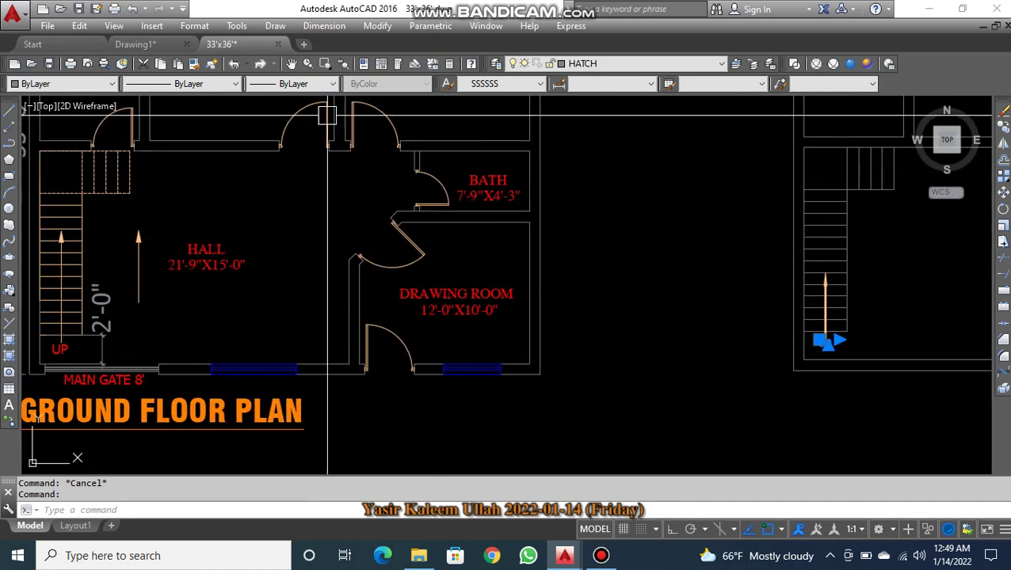
left_click(68, 88)
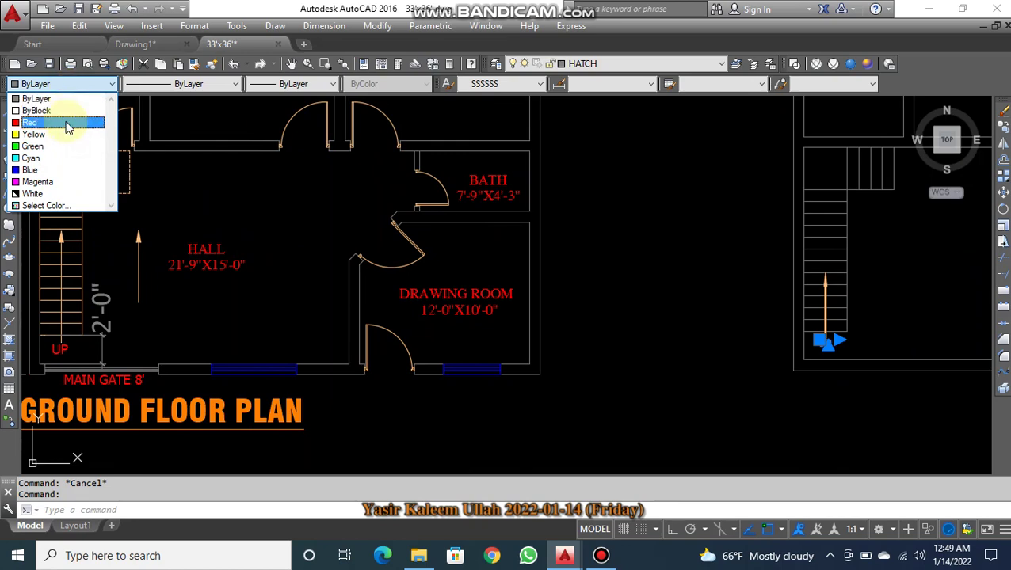
left_click(67, 125)
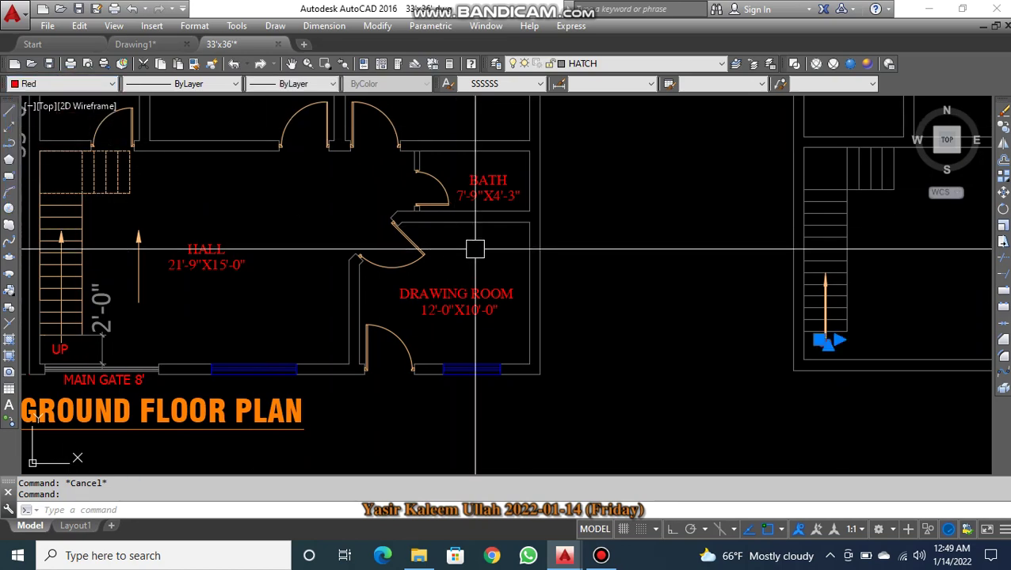
mouse_move(834, 394)
middle_mouse_down()
mouse_move(559, 407)
mouse_move(567, 427)
middle_mouse_up()
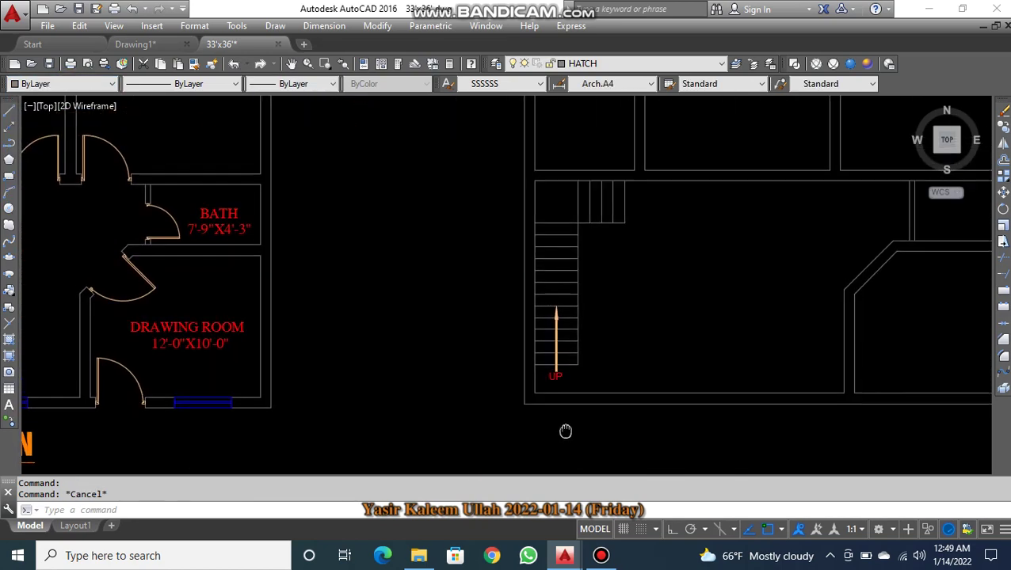
scroll(580, 398, "down", 2)
middle_click_drag(659, 344, 643, 372)
key("Escape")
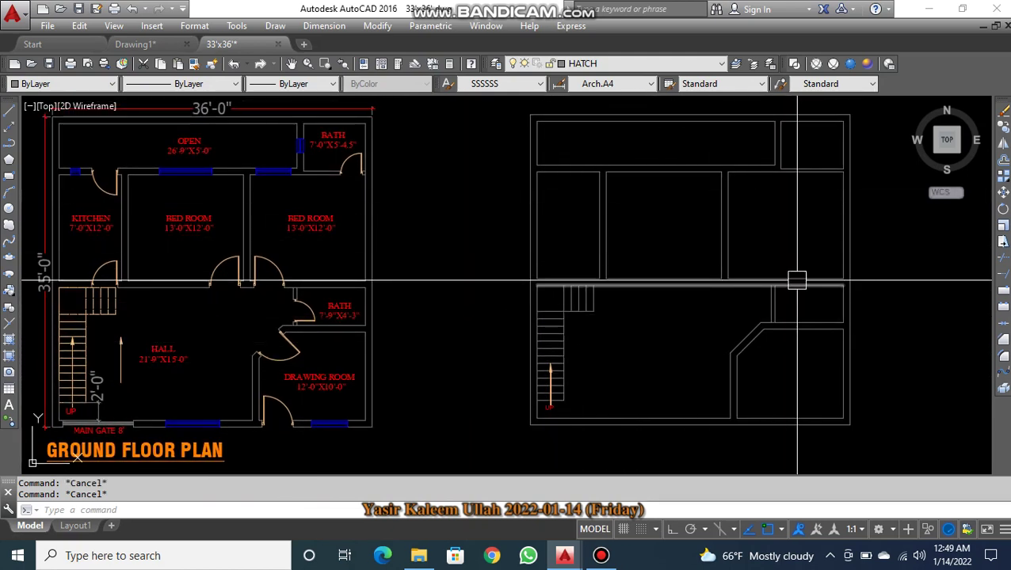
mouse_move(799, 271)
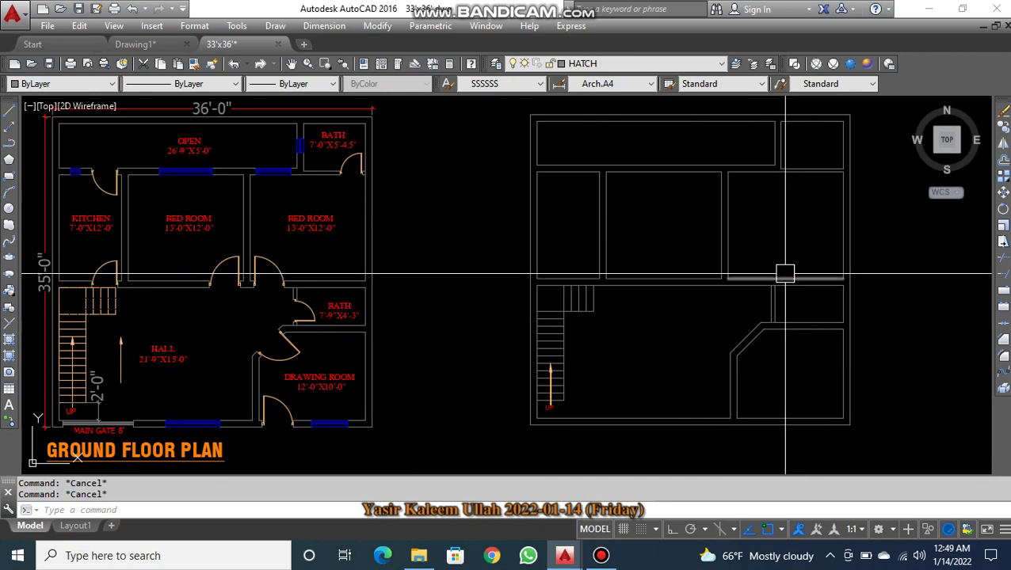
left_click(614, 558)
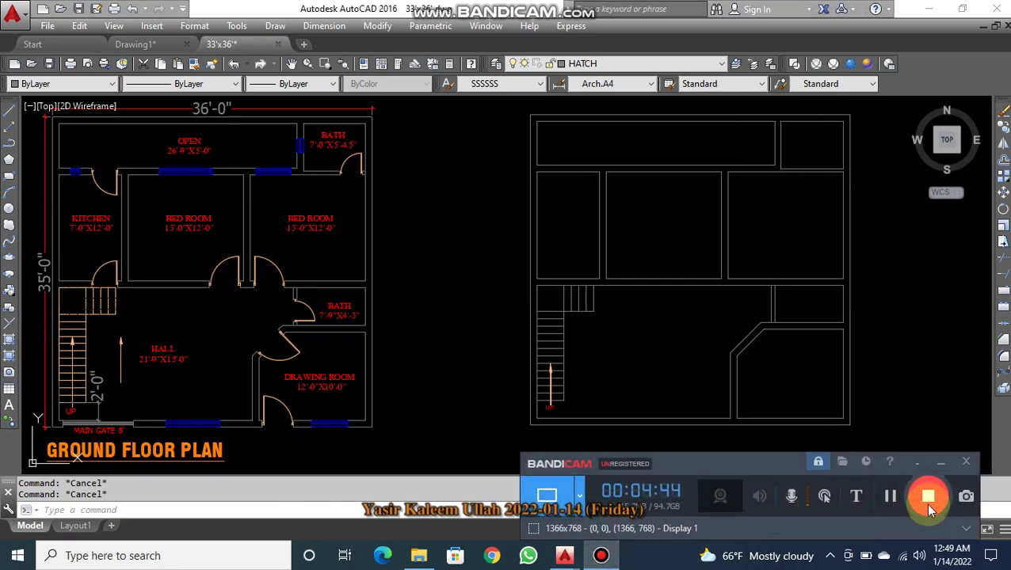